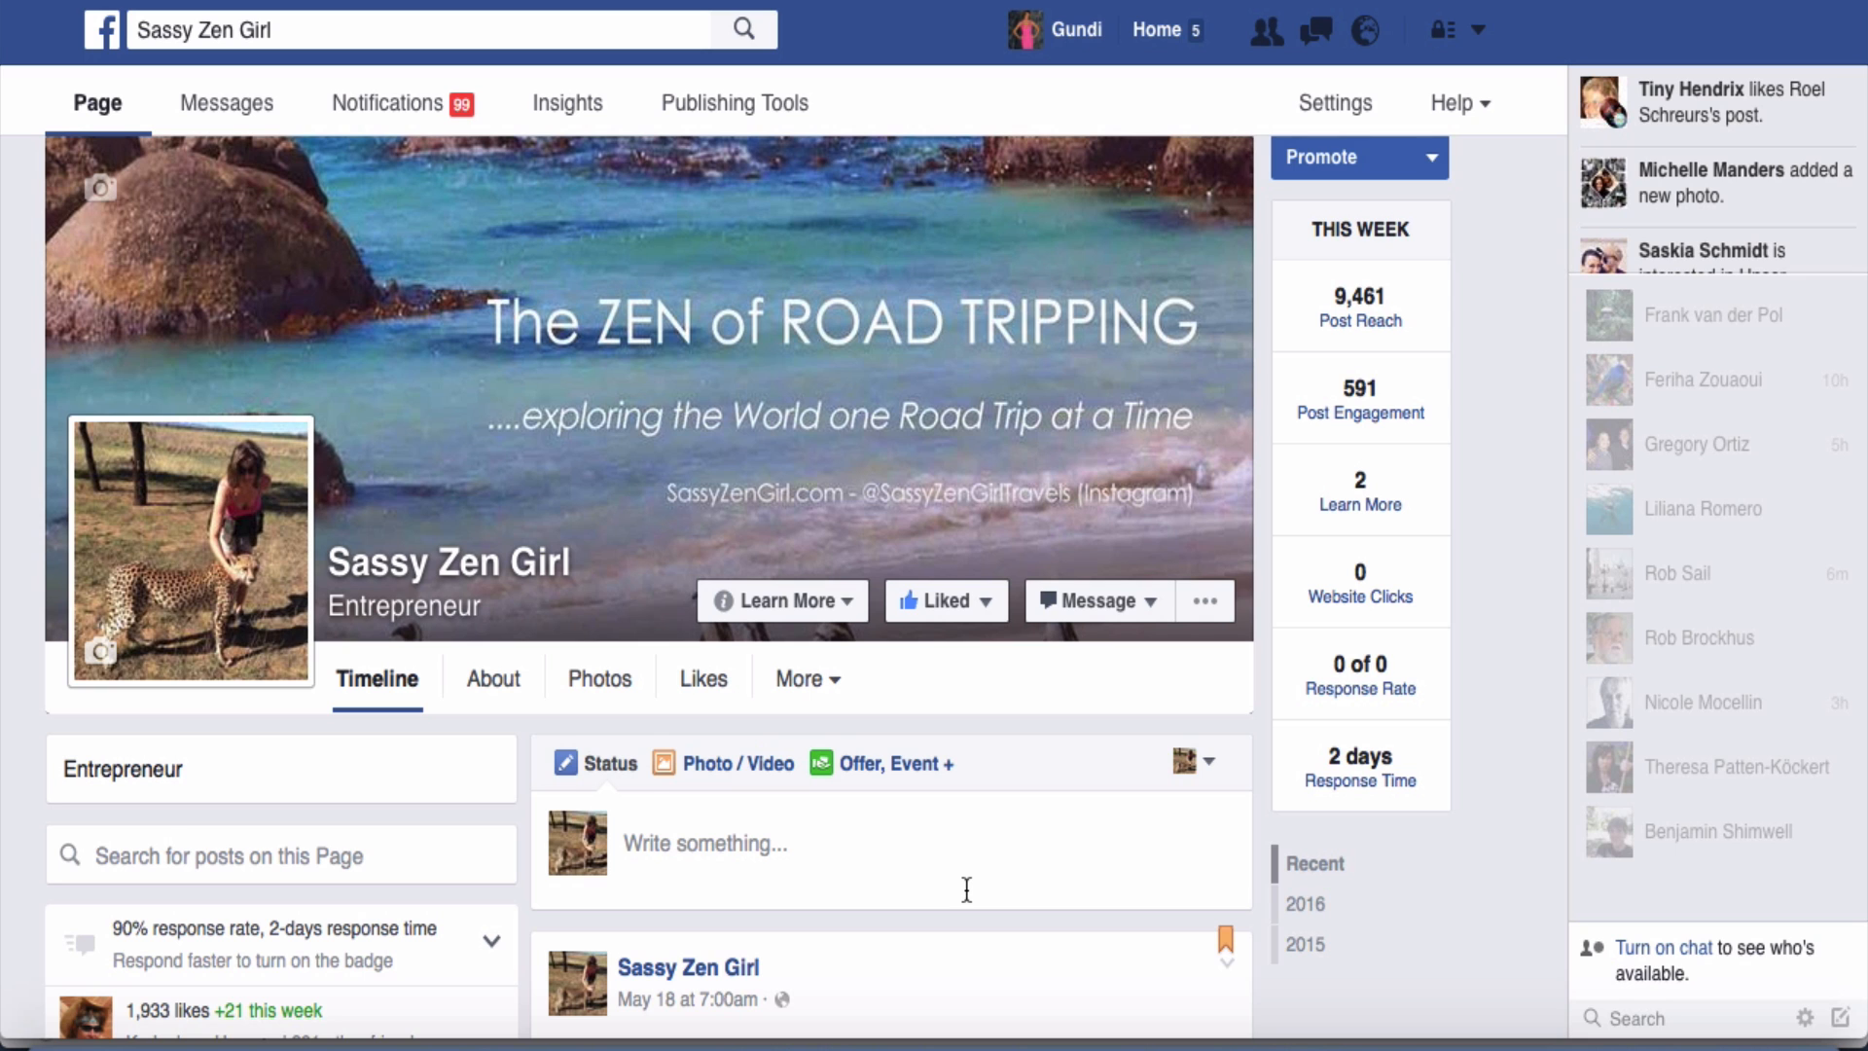
Find the May 26 video post about the kittens on the page's timeline and open its Boost Post settings
{"action": "scroll", "coordinate": [966, 889], "scroll_direction": "down", "scroll_amount": 15}
{"action": "scroll", "coordinate": [965, 889], "scroll_direction": "down", "scroll_amount": 15}
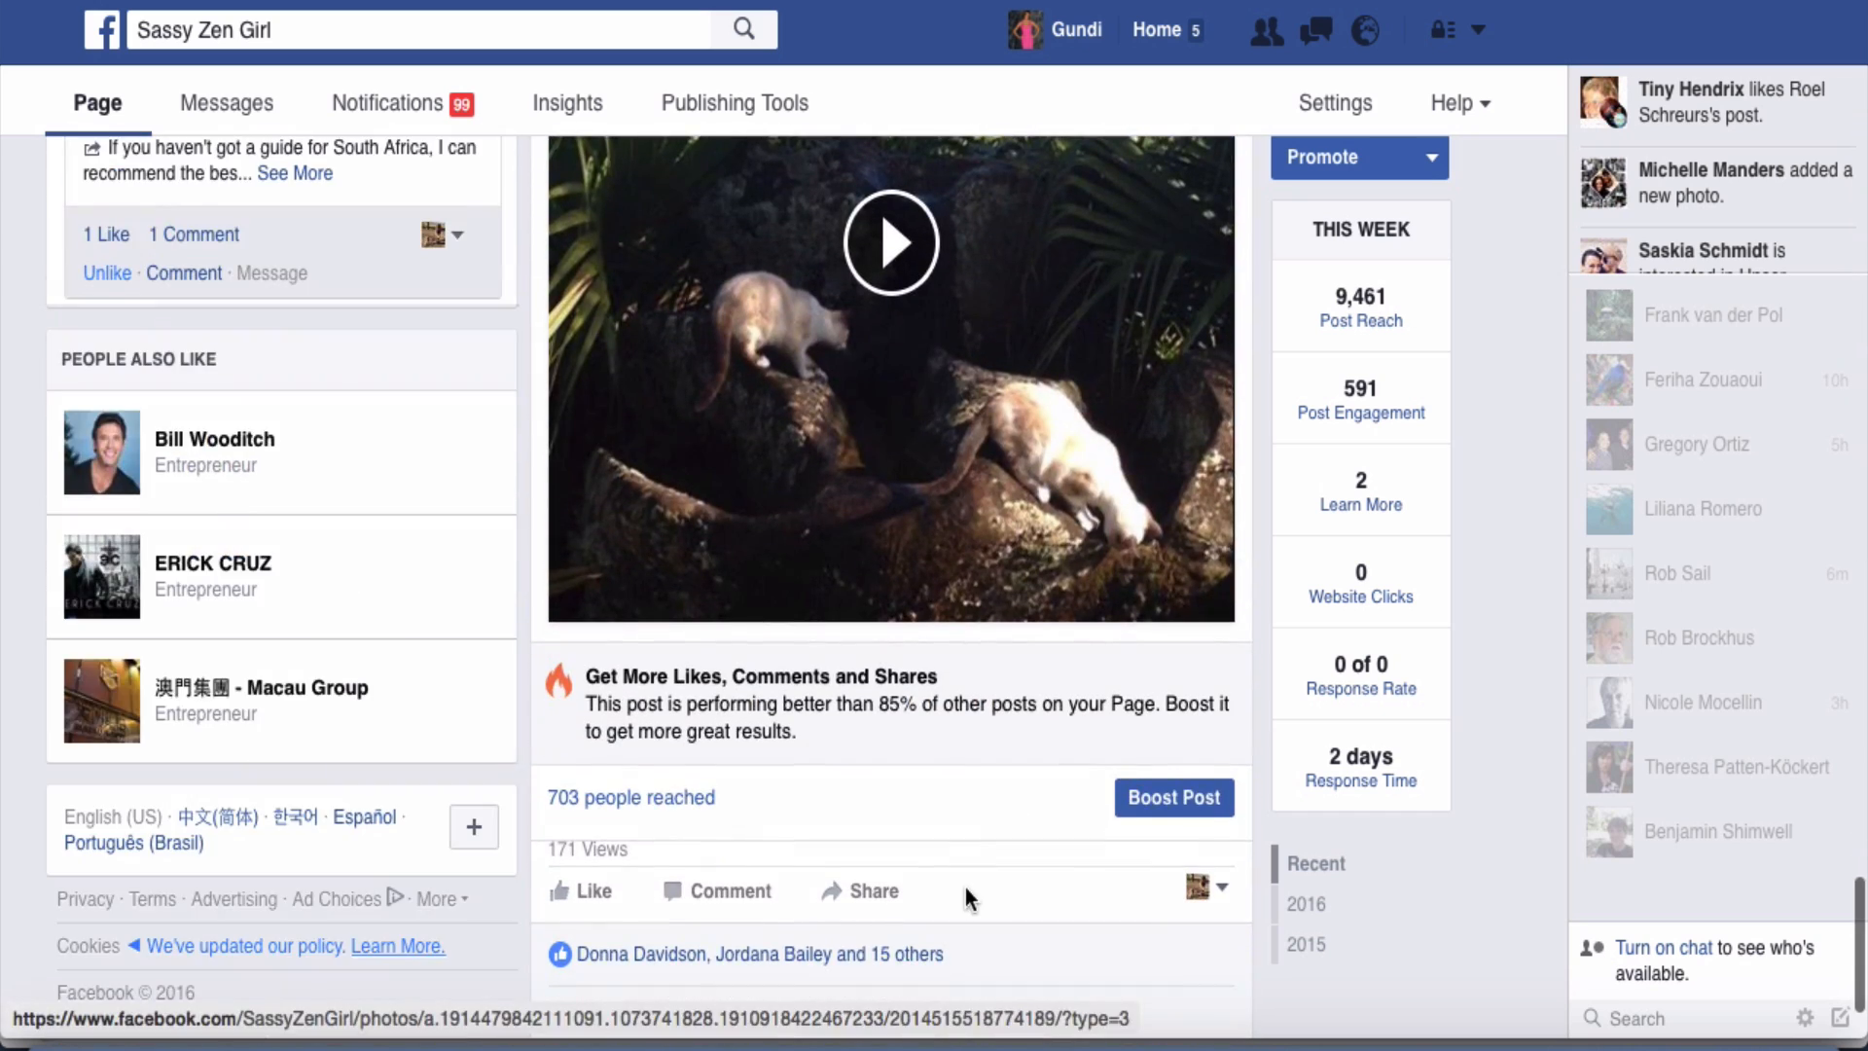
{"action": "scroll", "coordinate": [965, 887], "scroll_direction": "down", "scroll_amount": 10}
{"action": "scroll", "coordinate": [961, 878], "scroll_direction": "up", "scroll_amount": 3}
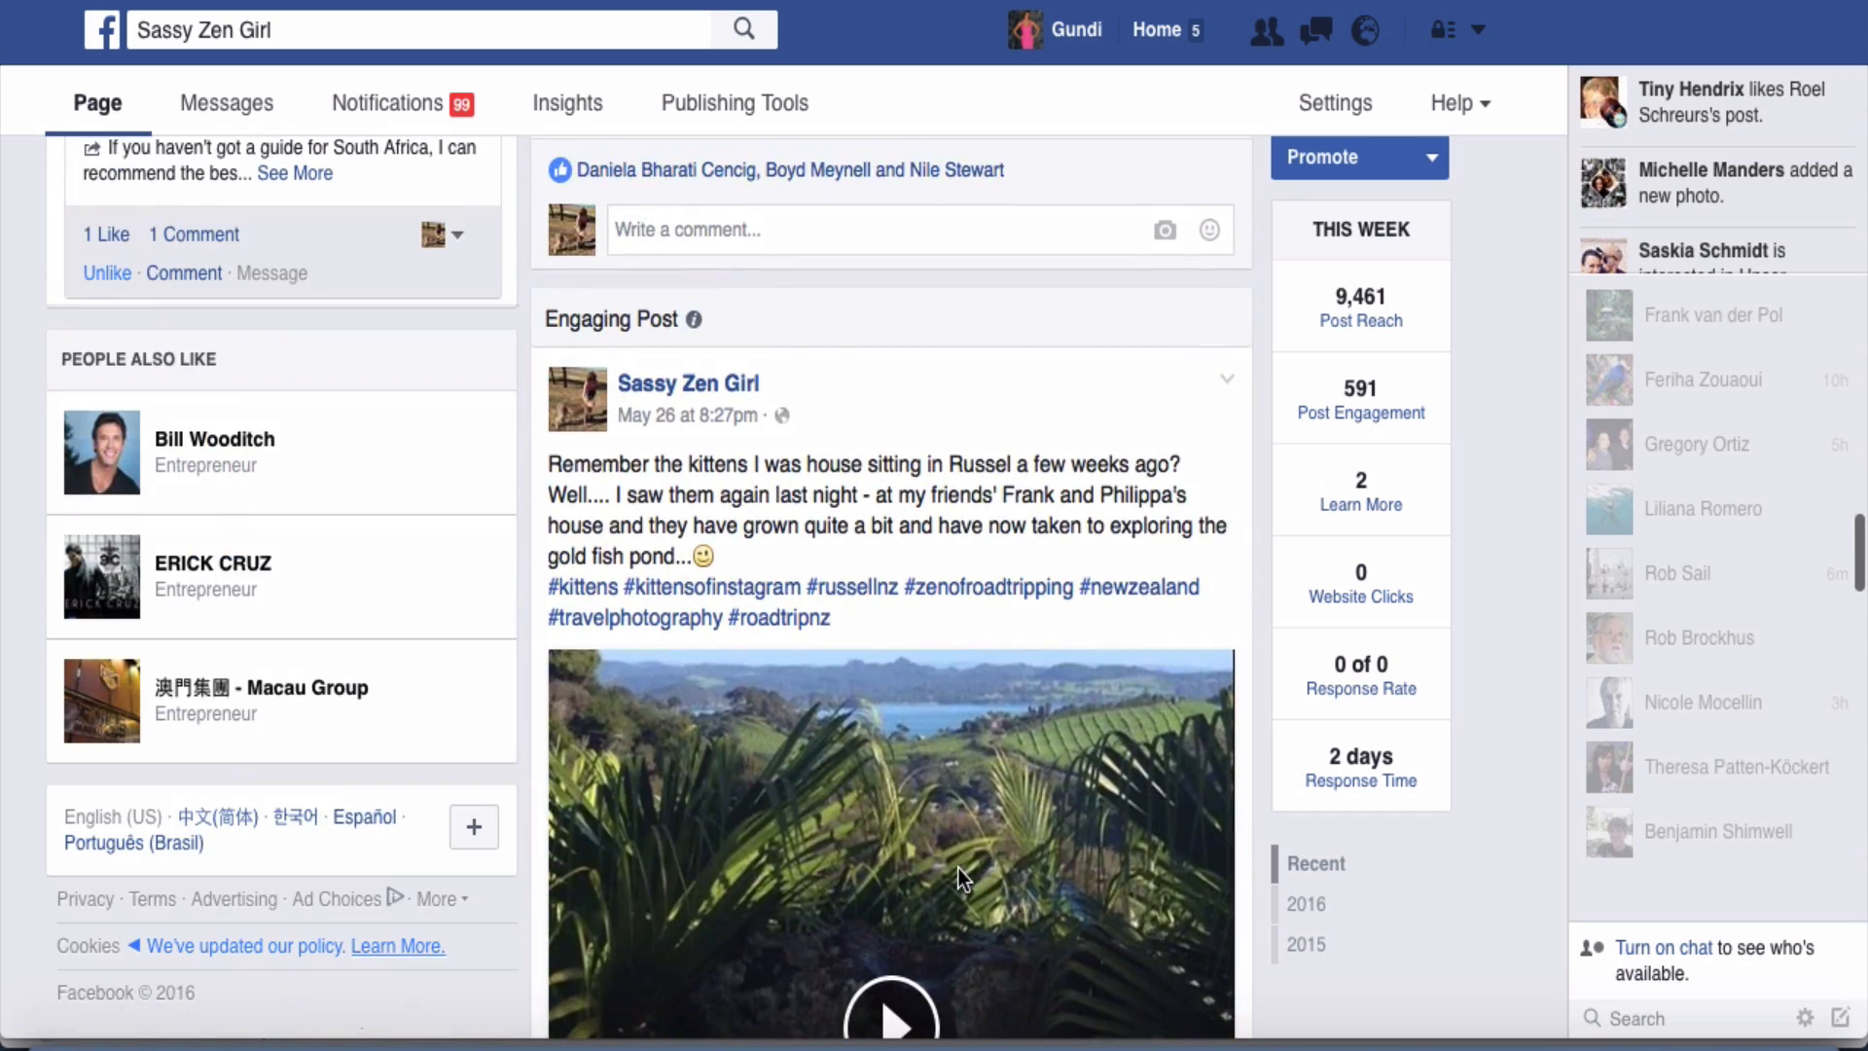
{"action": "scroll", "coordinate": [959, 875], "scroll_direction": "up", "scroll_amount": 2}
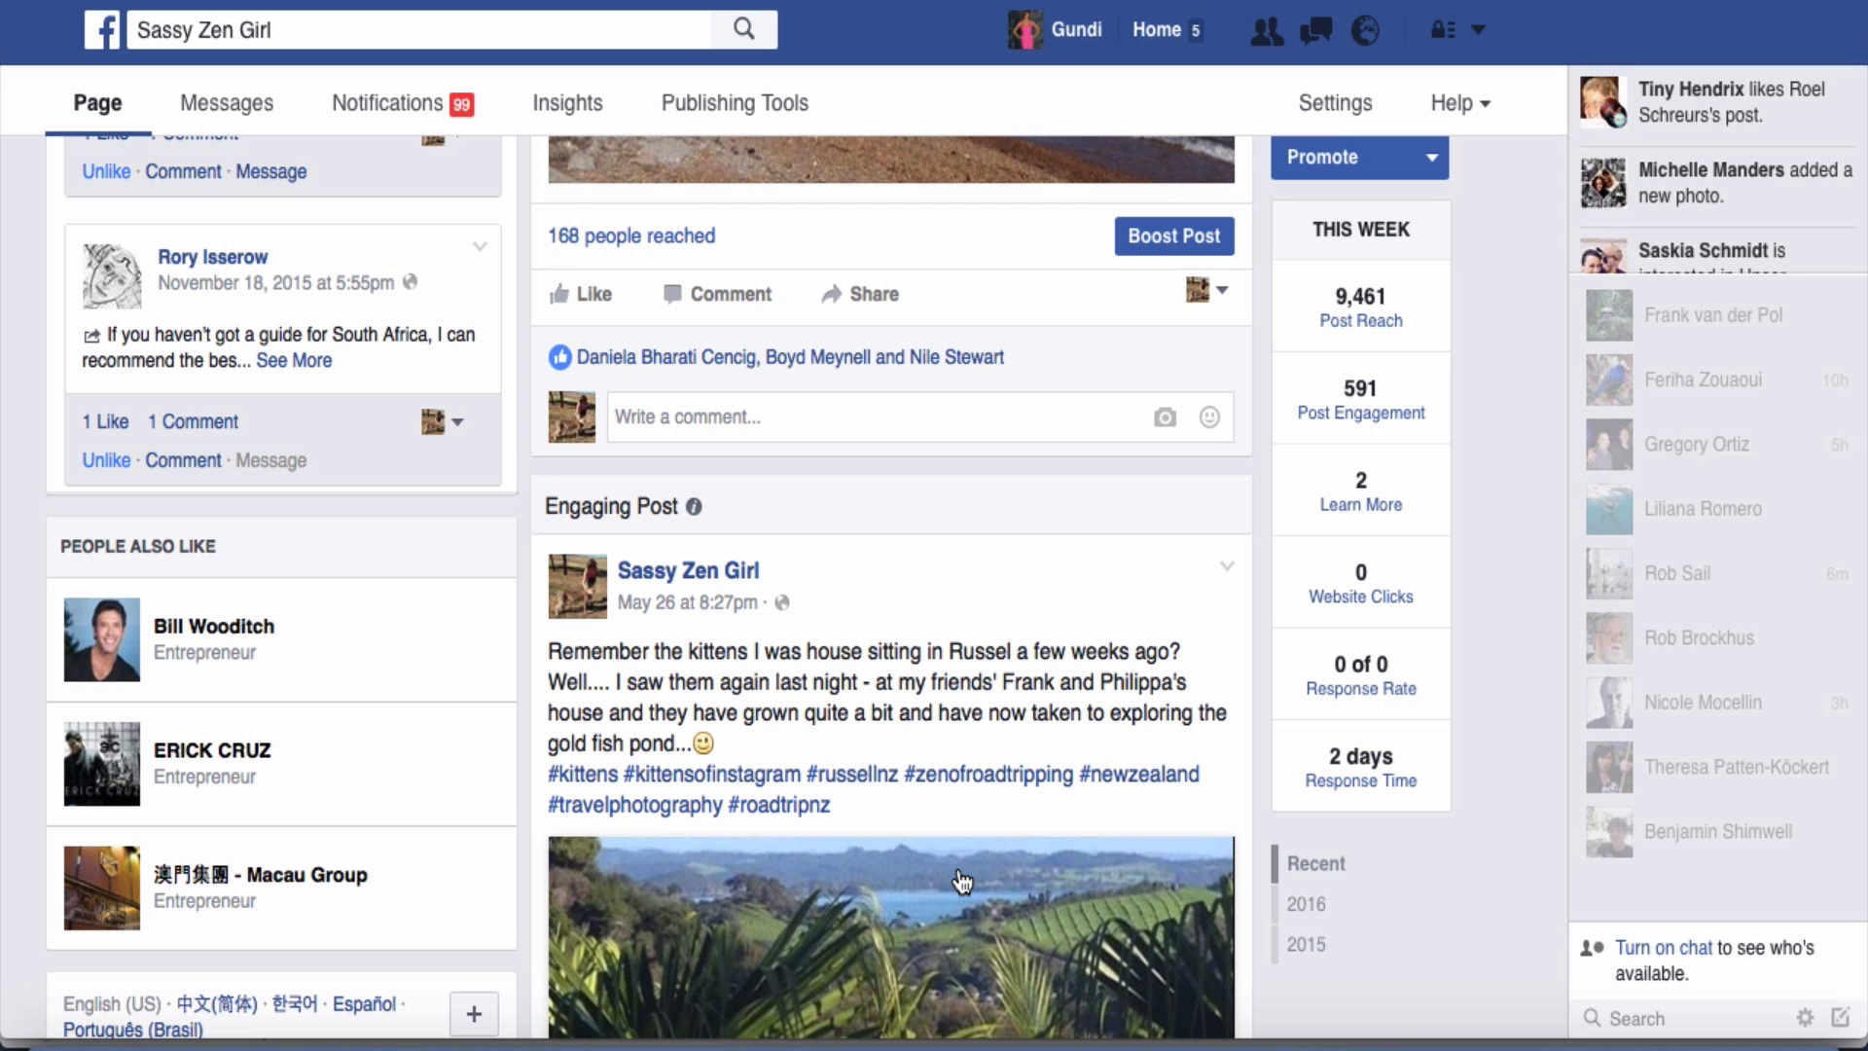
{"action": "scroll", "coordinate": [1021, 737], "scroll_direction": "down", "scroll_amount": 5}
{"action": "scroll", "coordinate": [1026, 752], "scroll_direction": "down", "scroll_amount": 1}
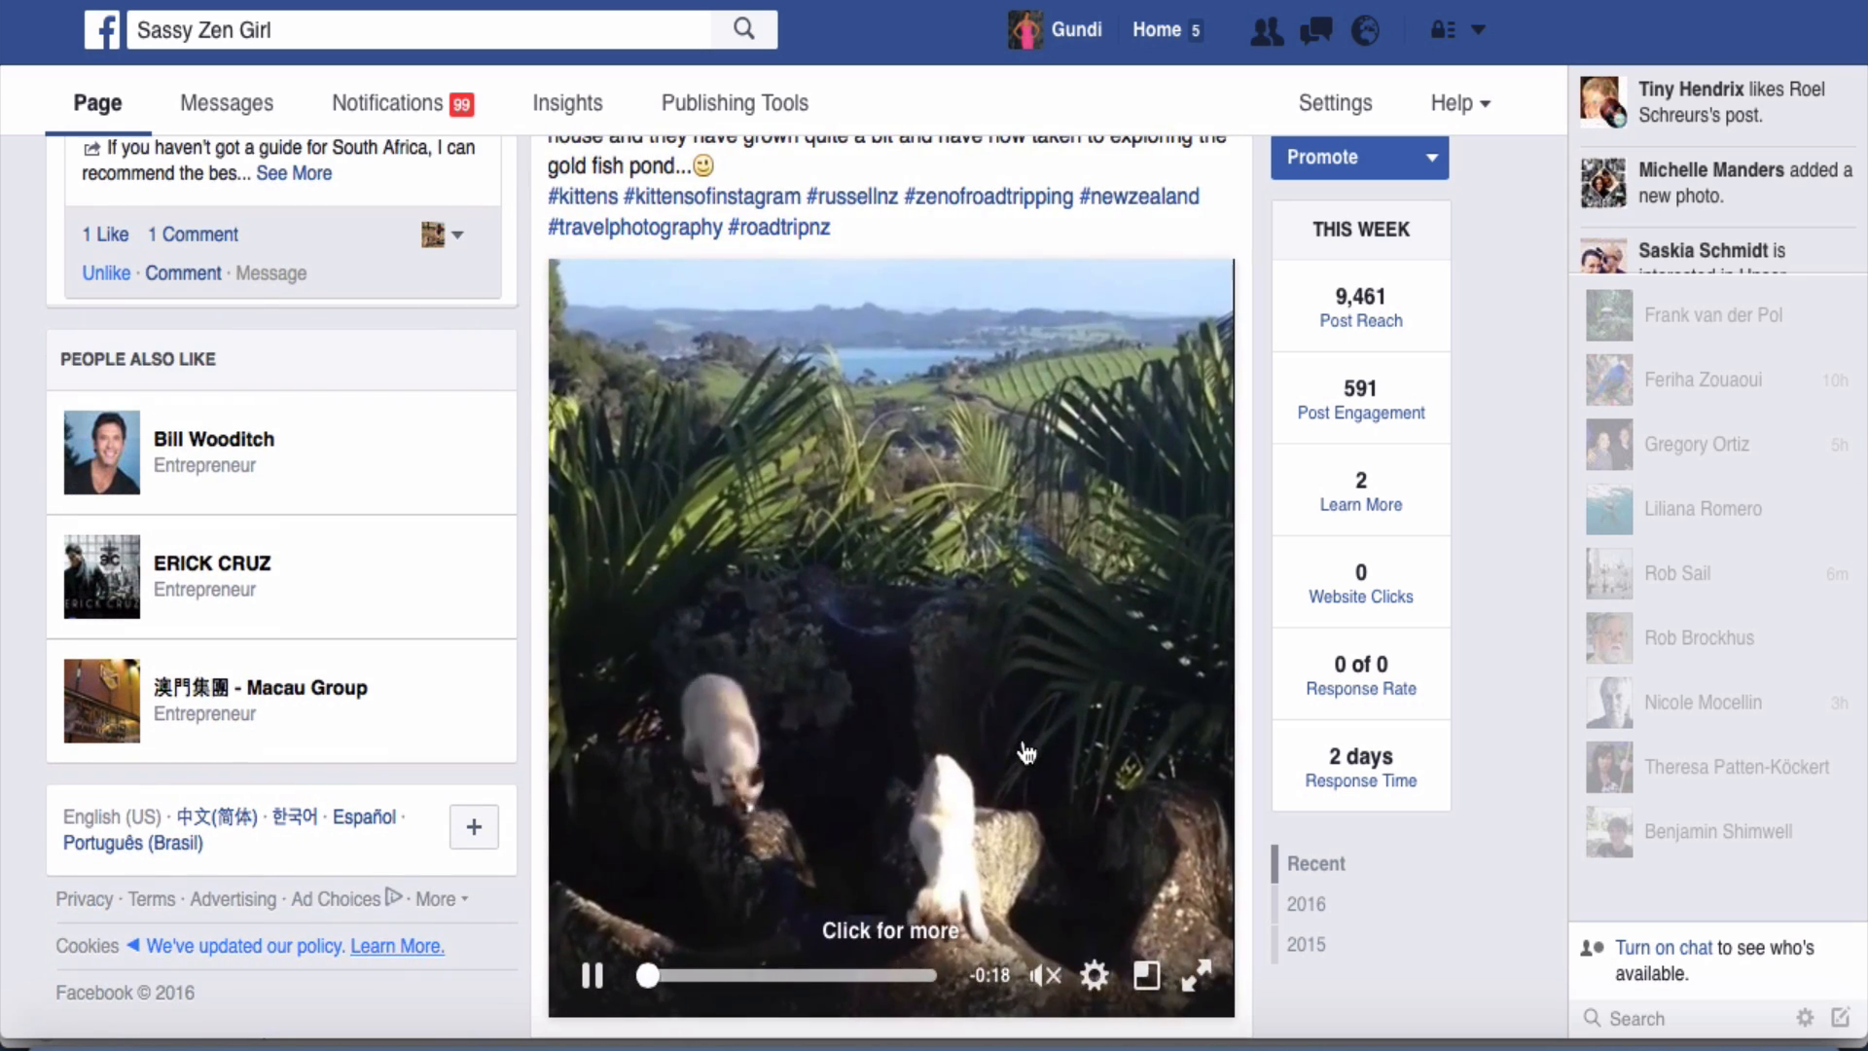
{"action": "scroll", "coordinate": [1026, 752], "scroll_direction": "down", "scroll_amount": 5}
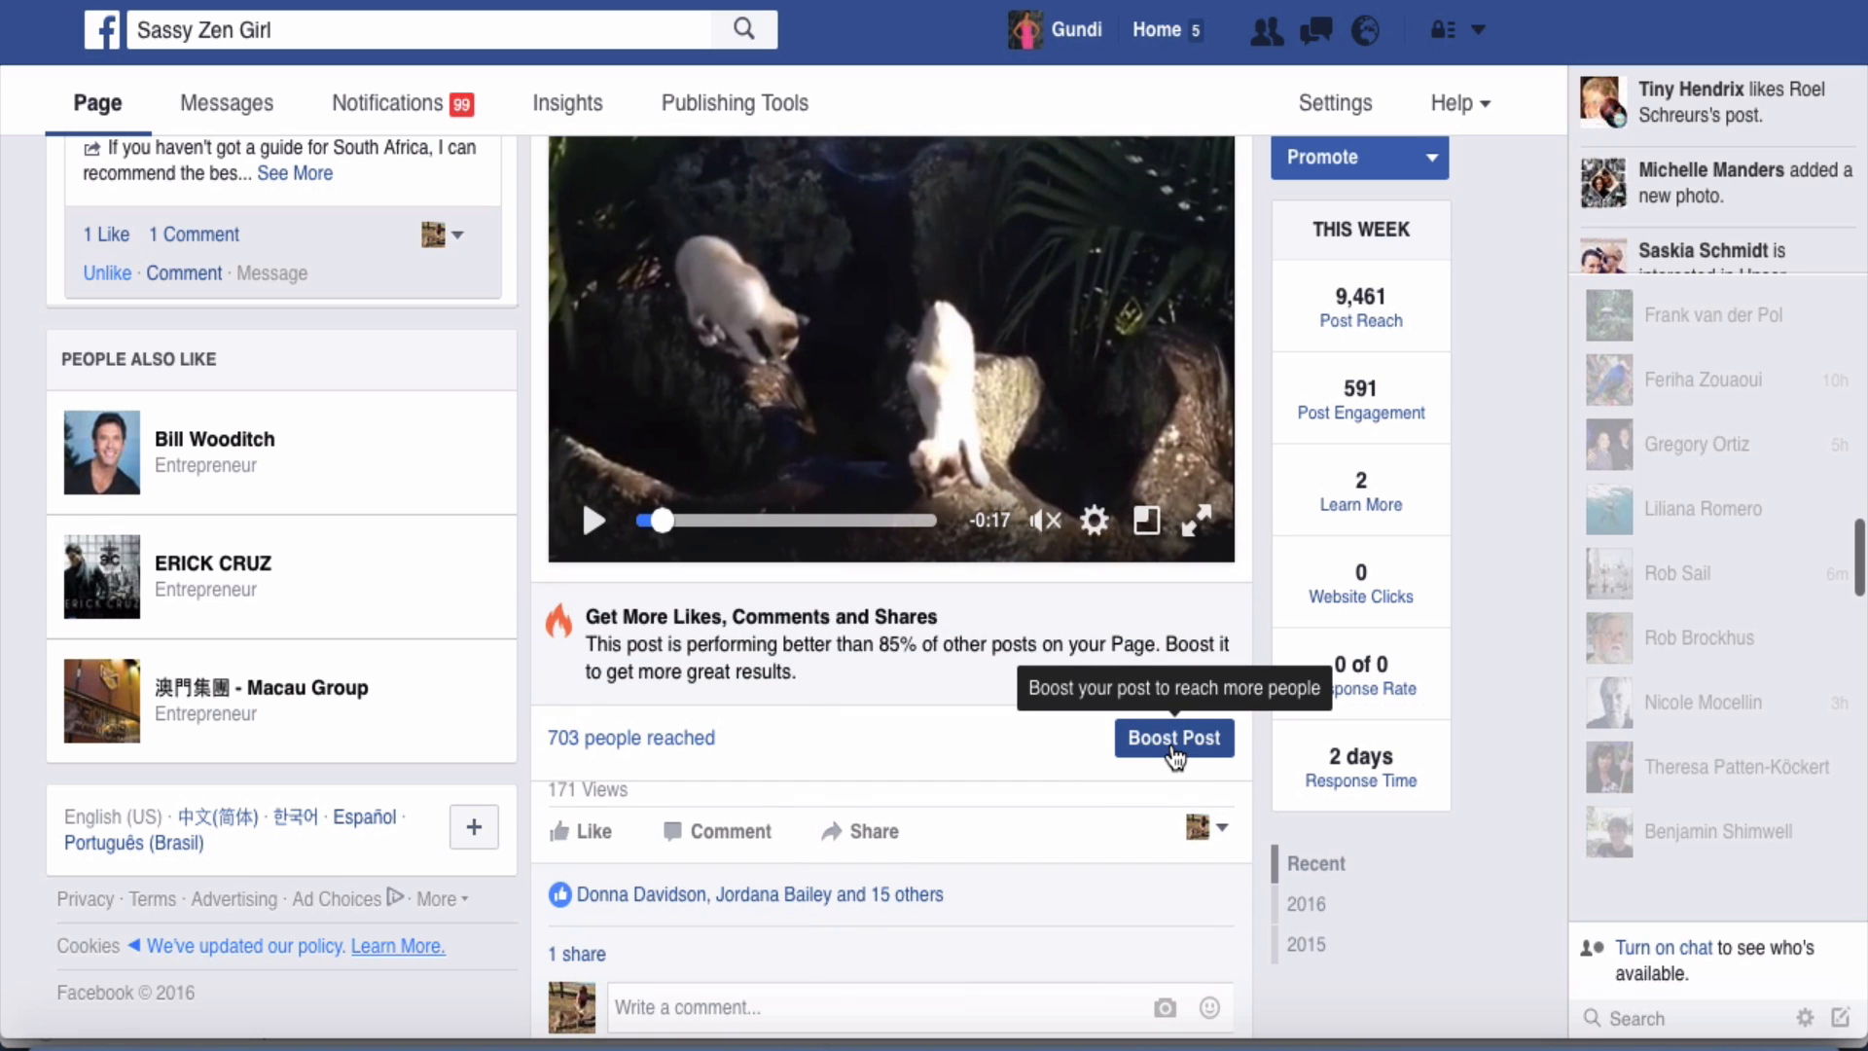
{"action": "left_click", "coordinate": [1174, 757]}
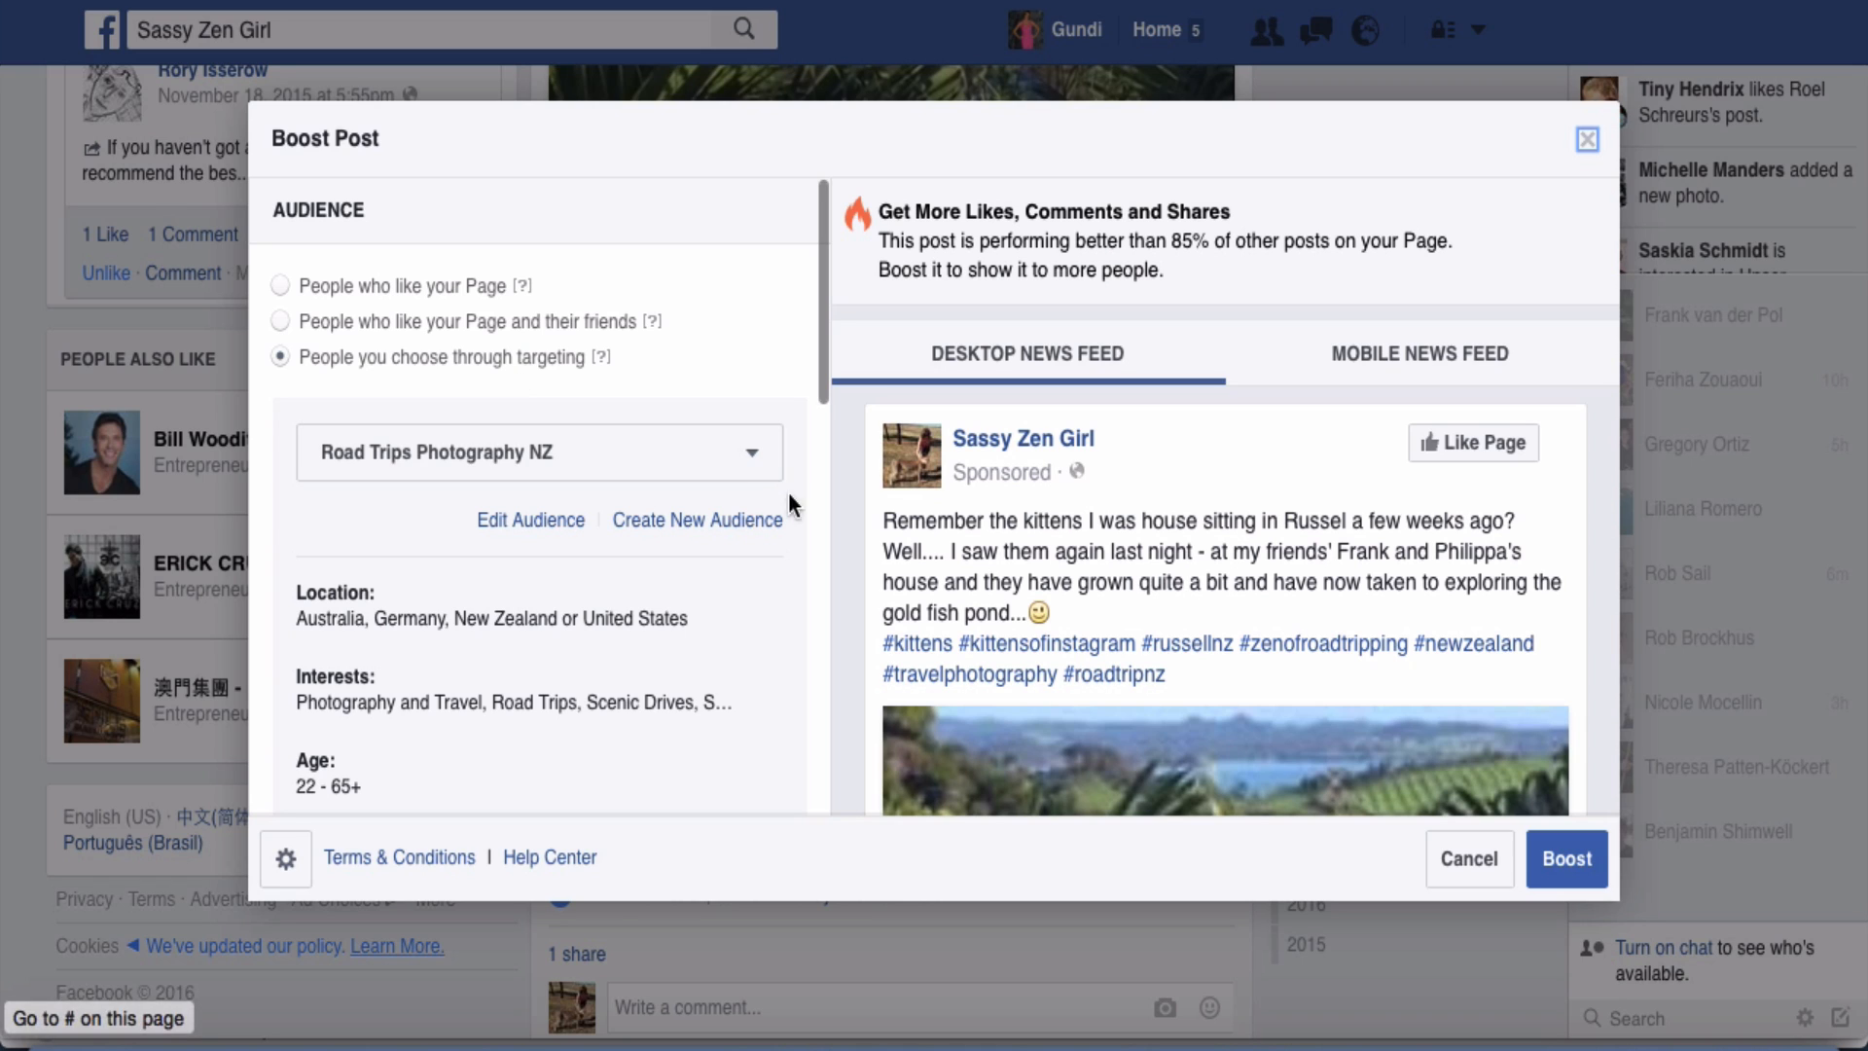
Start a new audience for the boosted post and add Budget Travel to its interests
{"action": "left_click", "coordinate": [688, 525]}
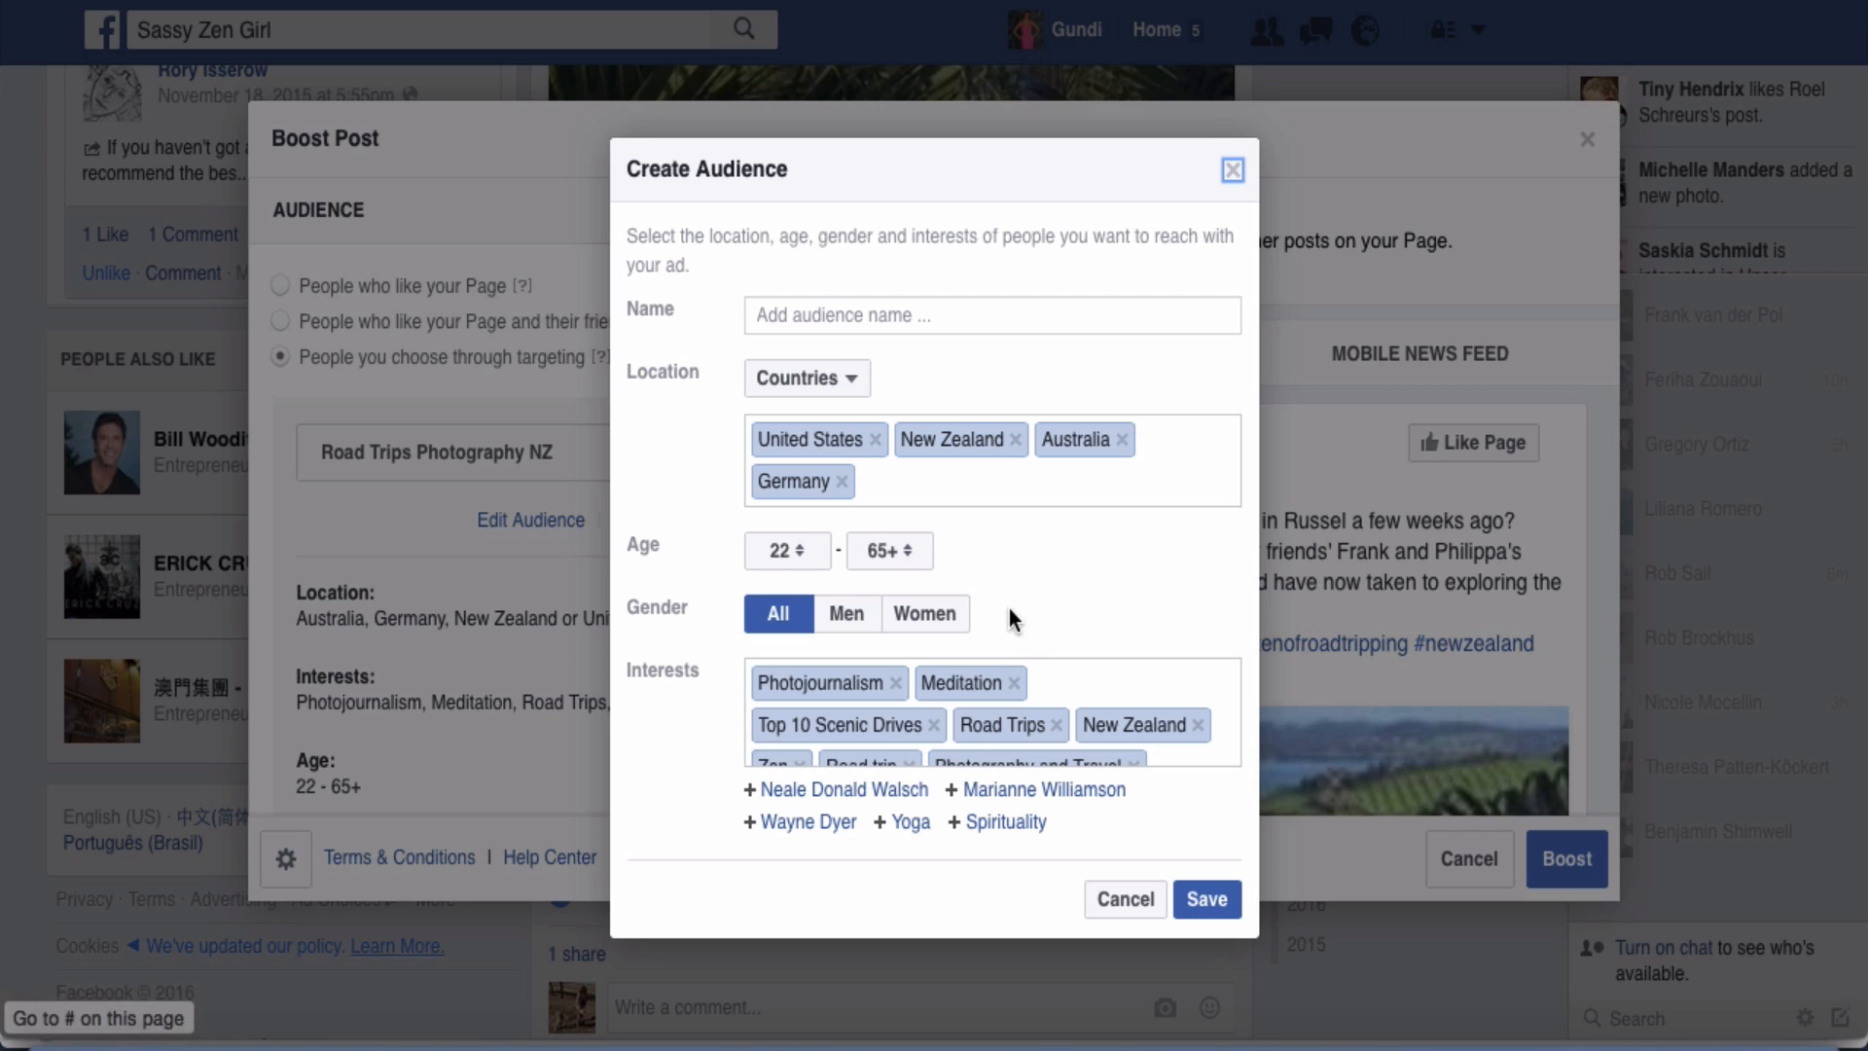
{"action": "scroll", "coordinate": [1104, 705], "scroll_direction": "down", "scroll_amount": 2}
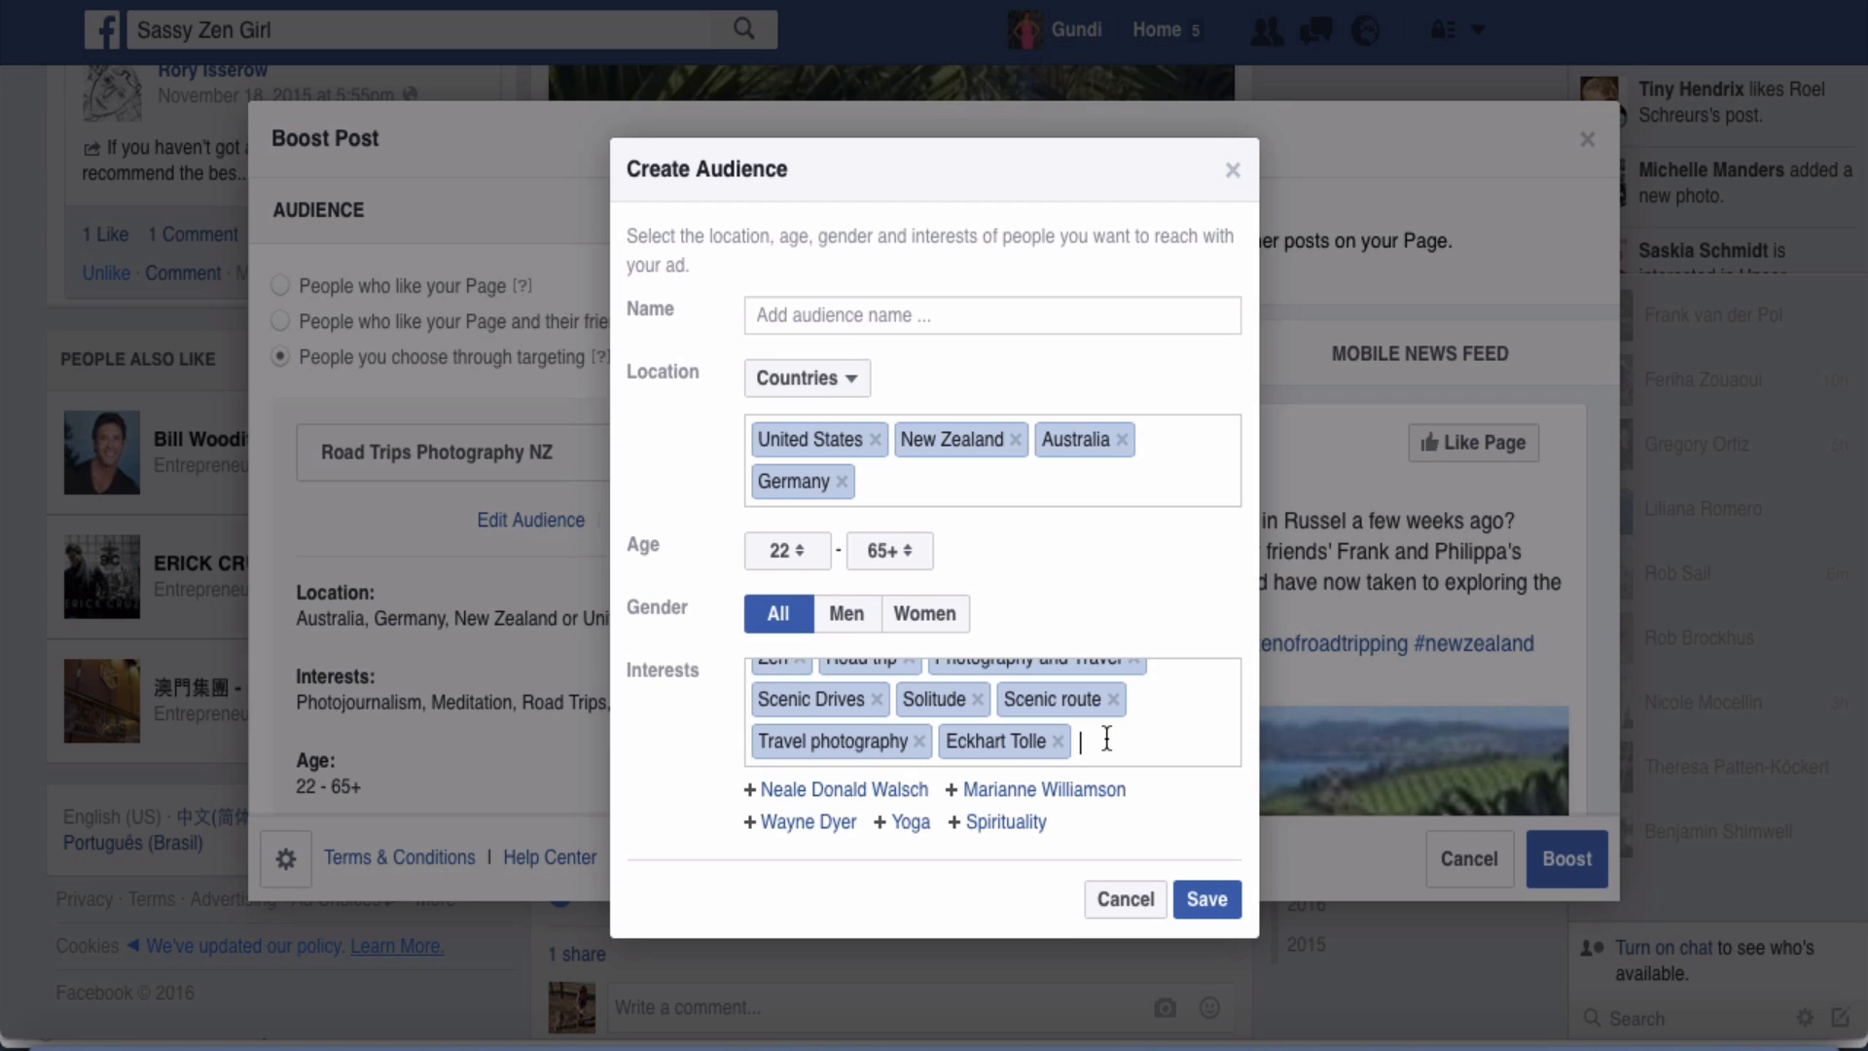
{"action": "type", "text": "budget"}
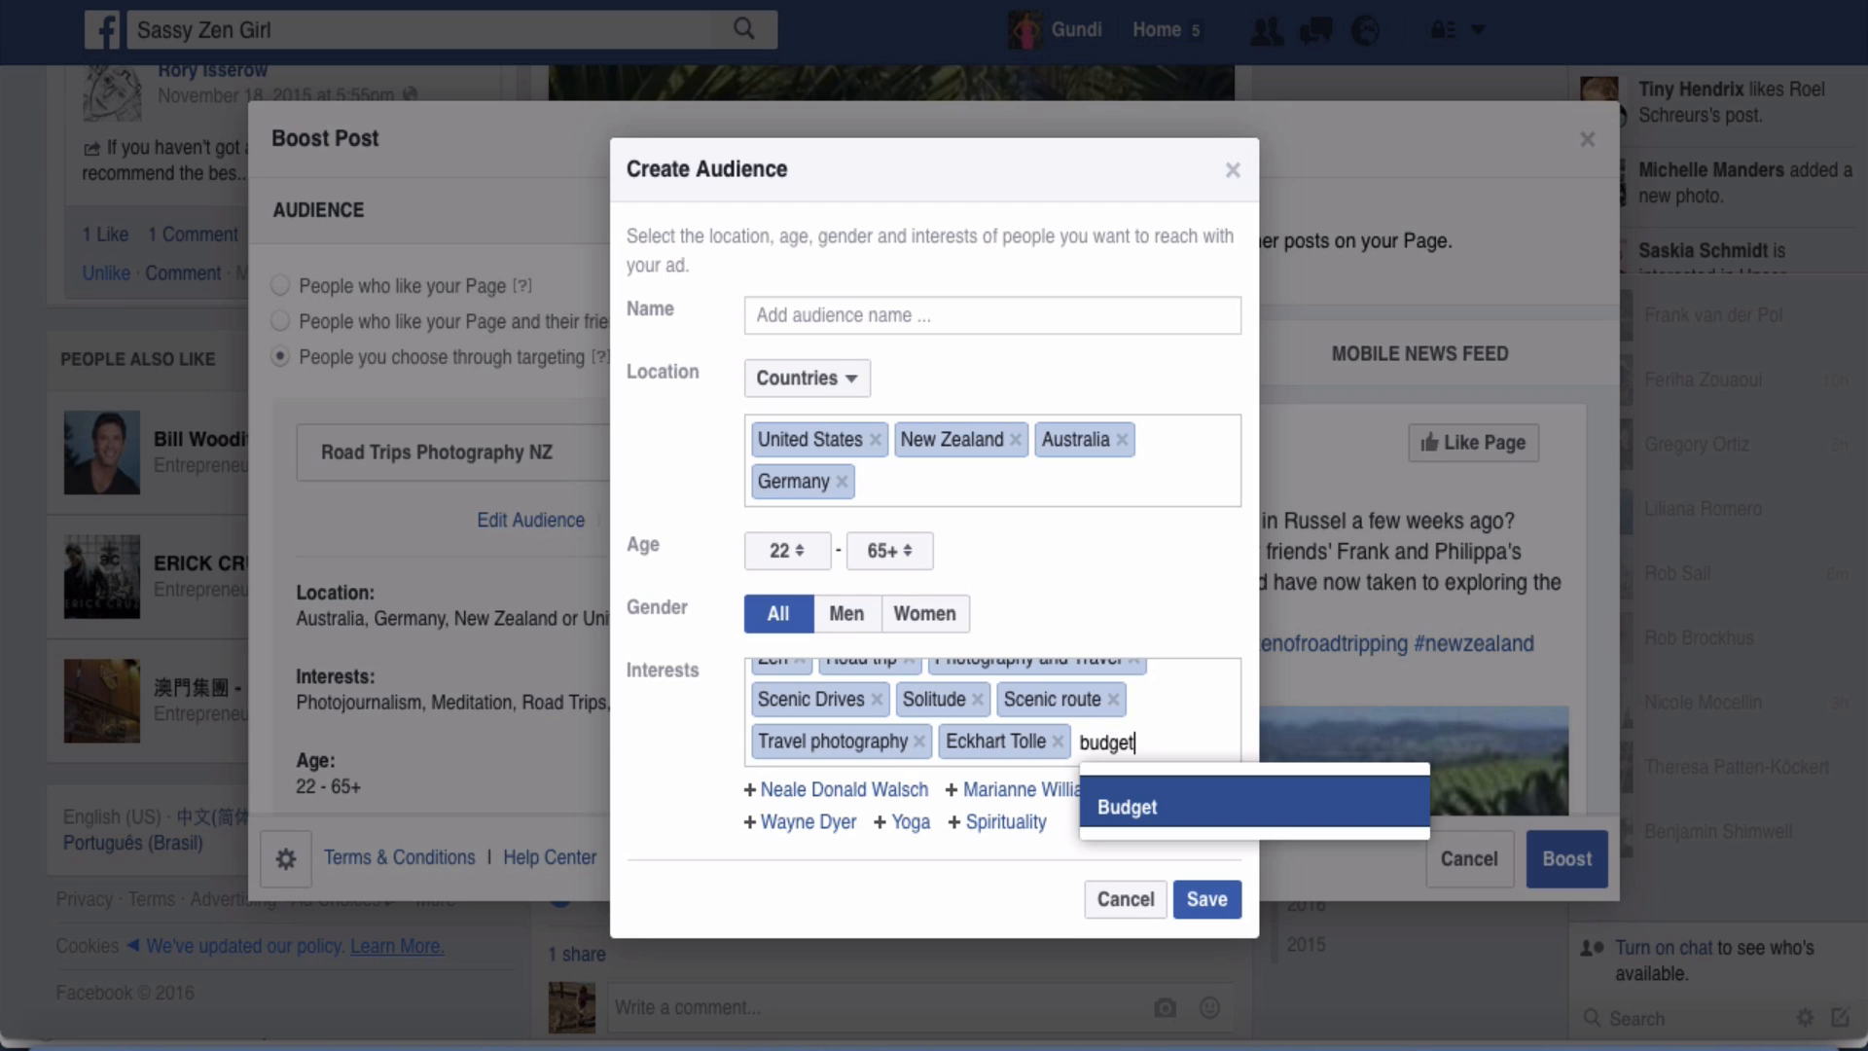
{"action": "type", "text": " tra"}
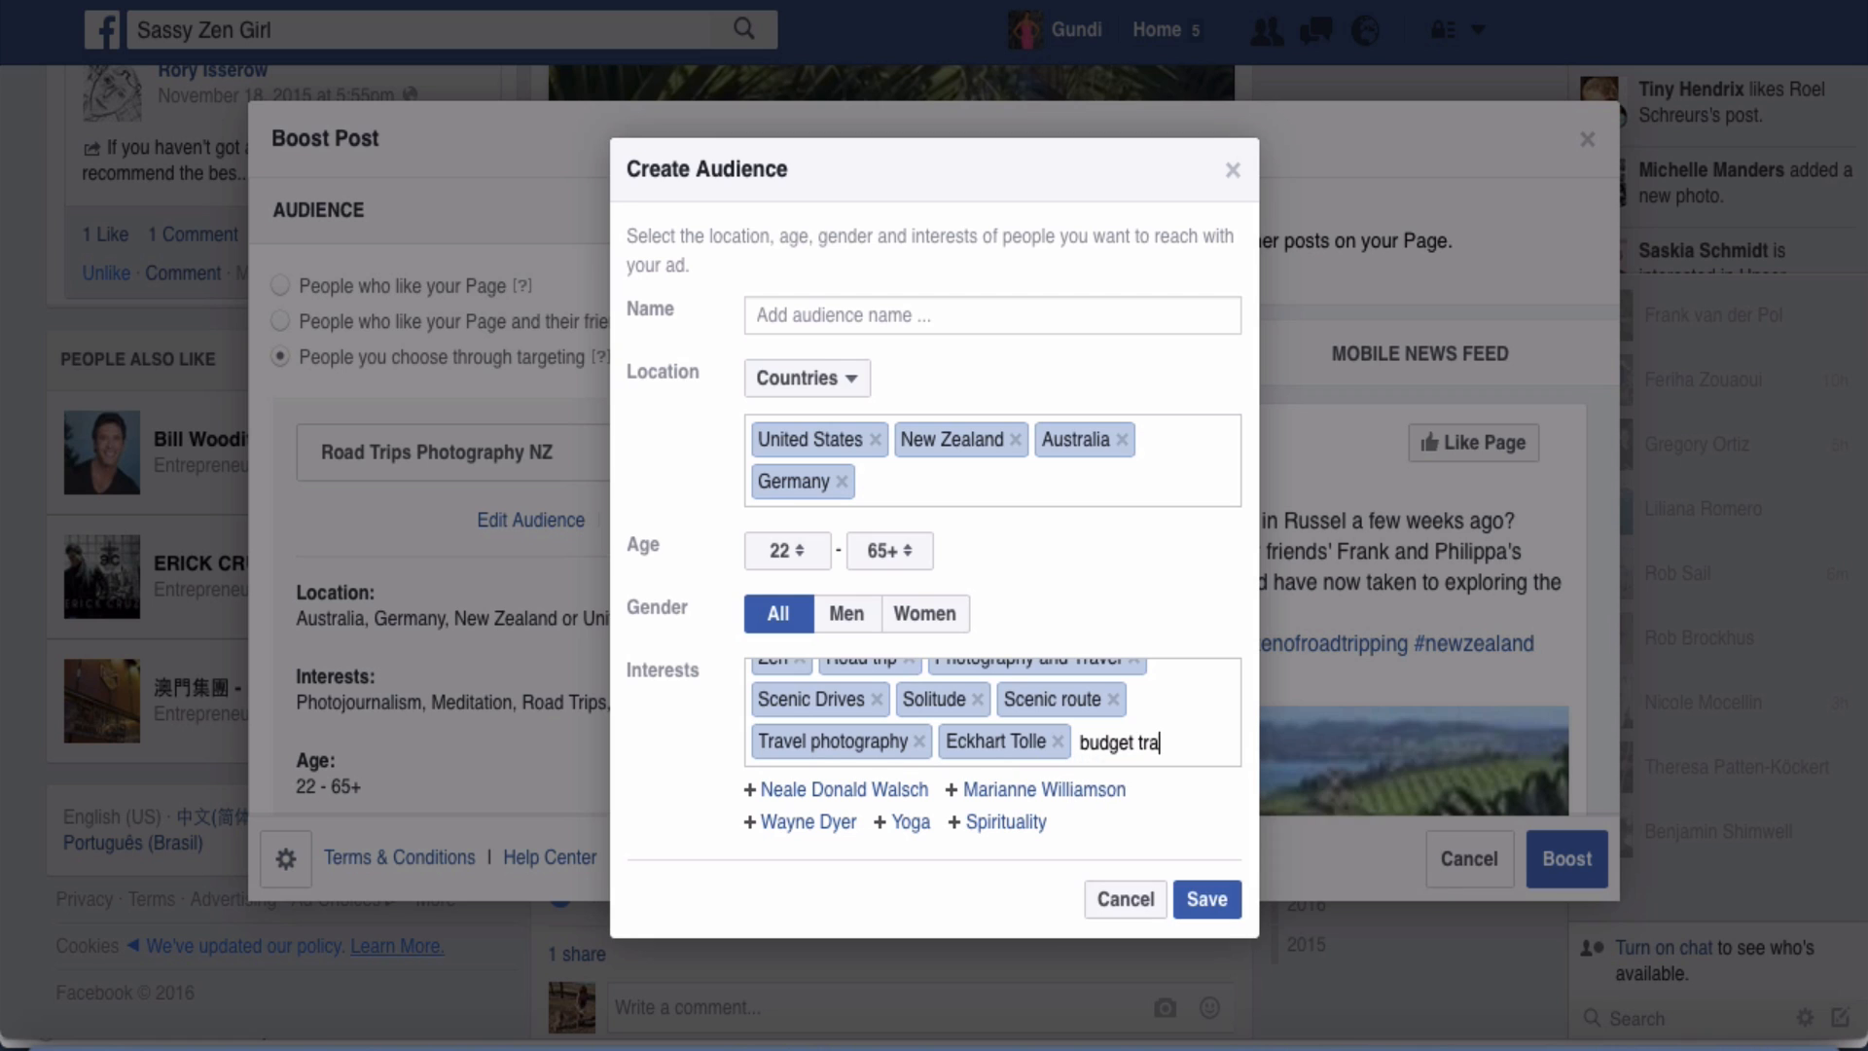
{"action": "type", "text": "vel"}
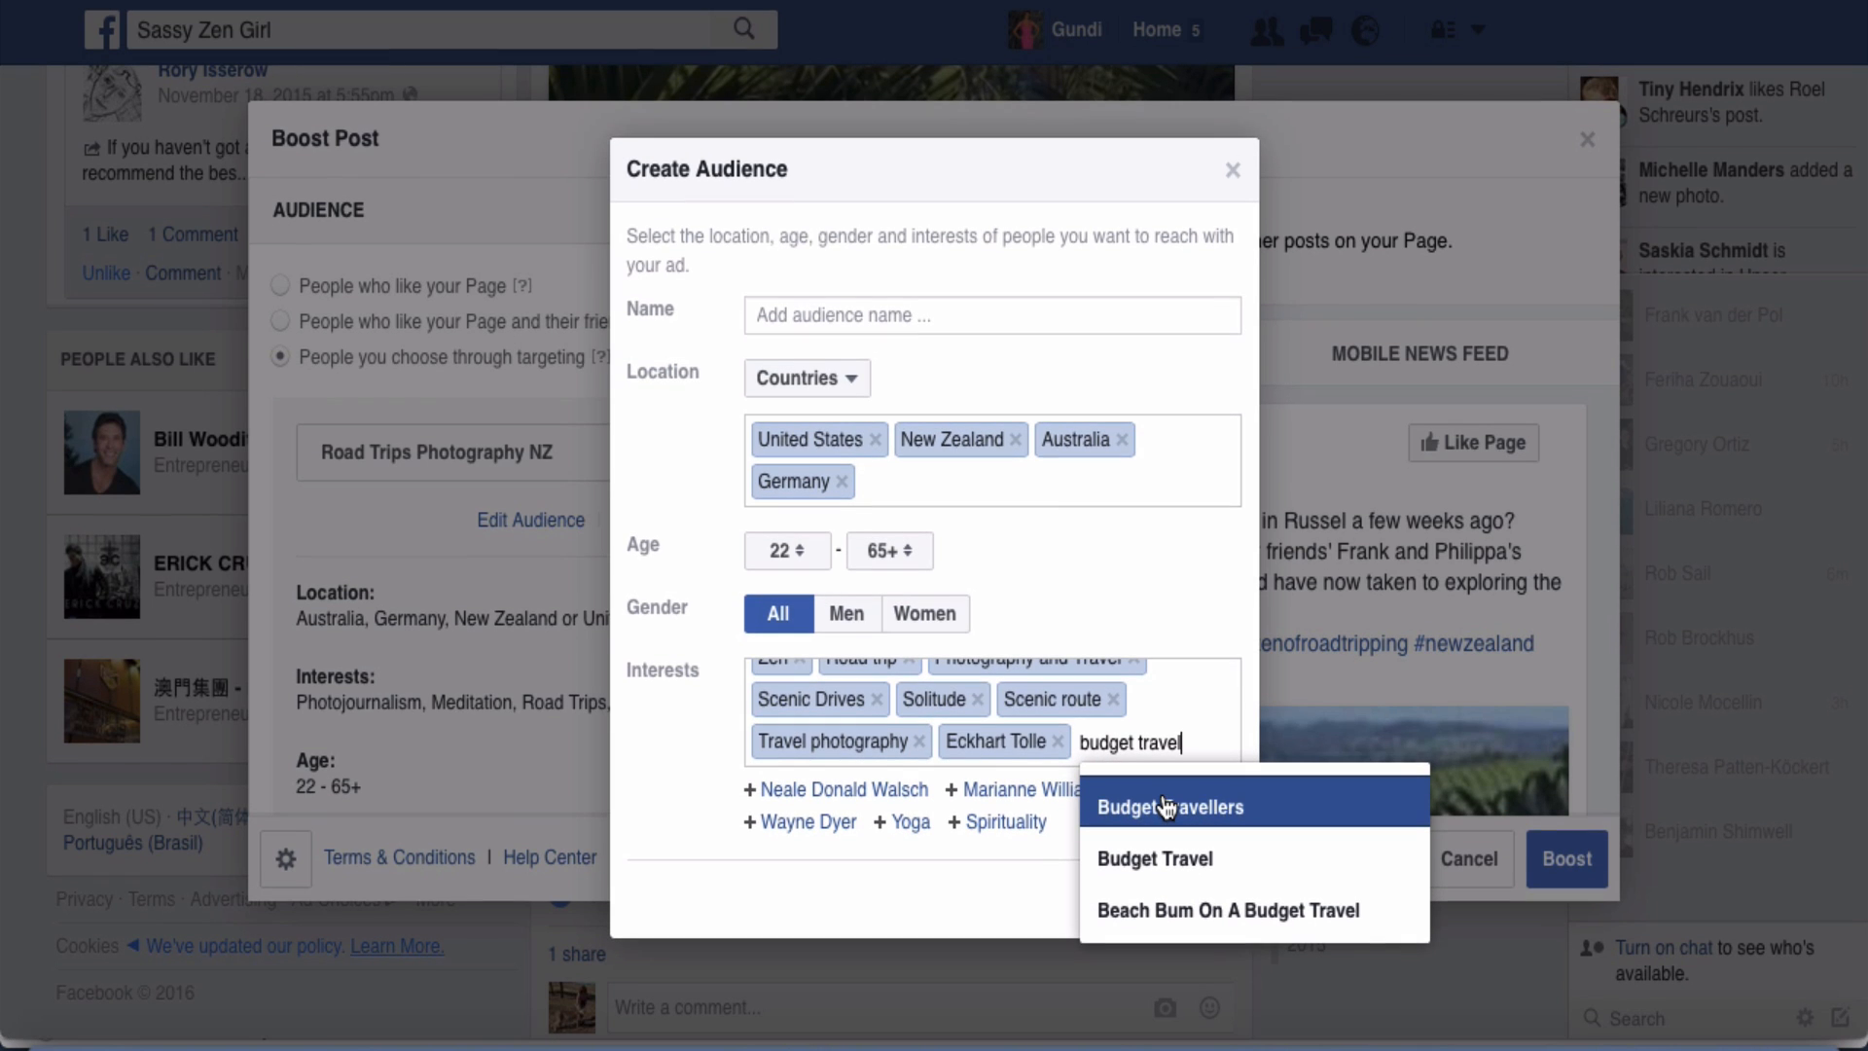
{"action": "left_click", "coordinate": [1165, 862]}
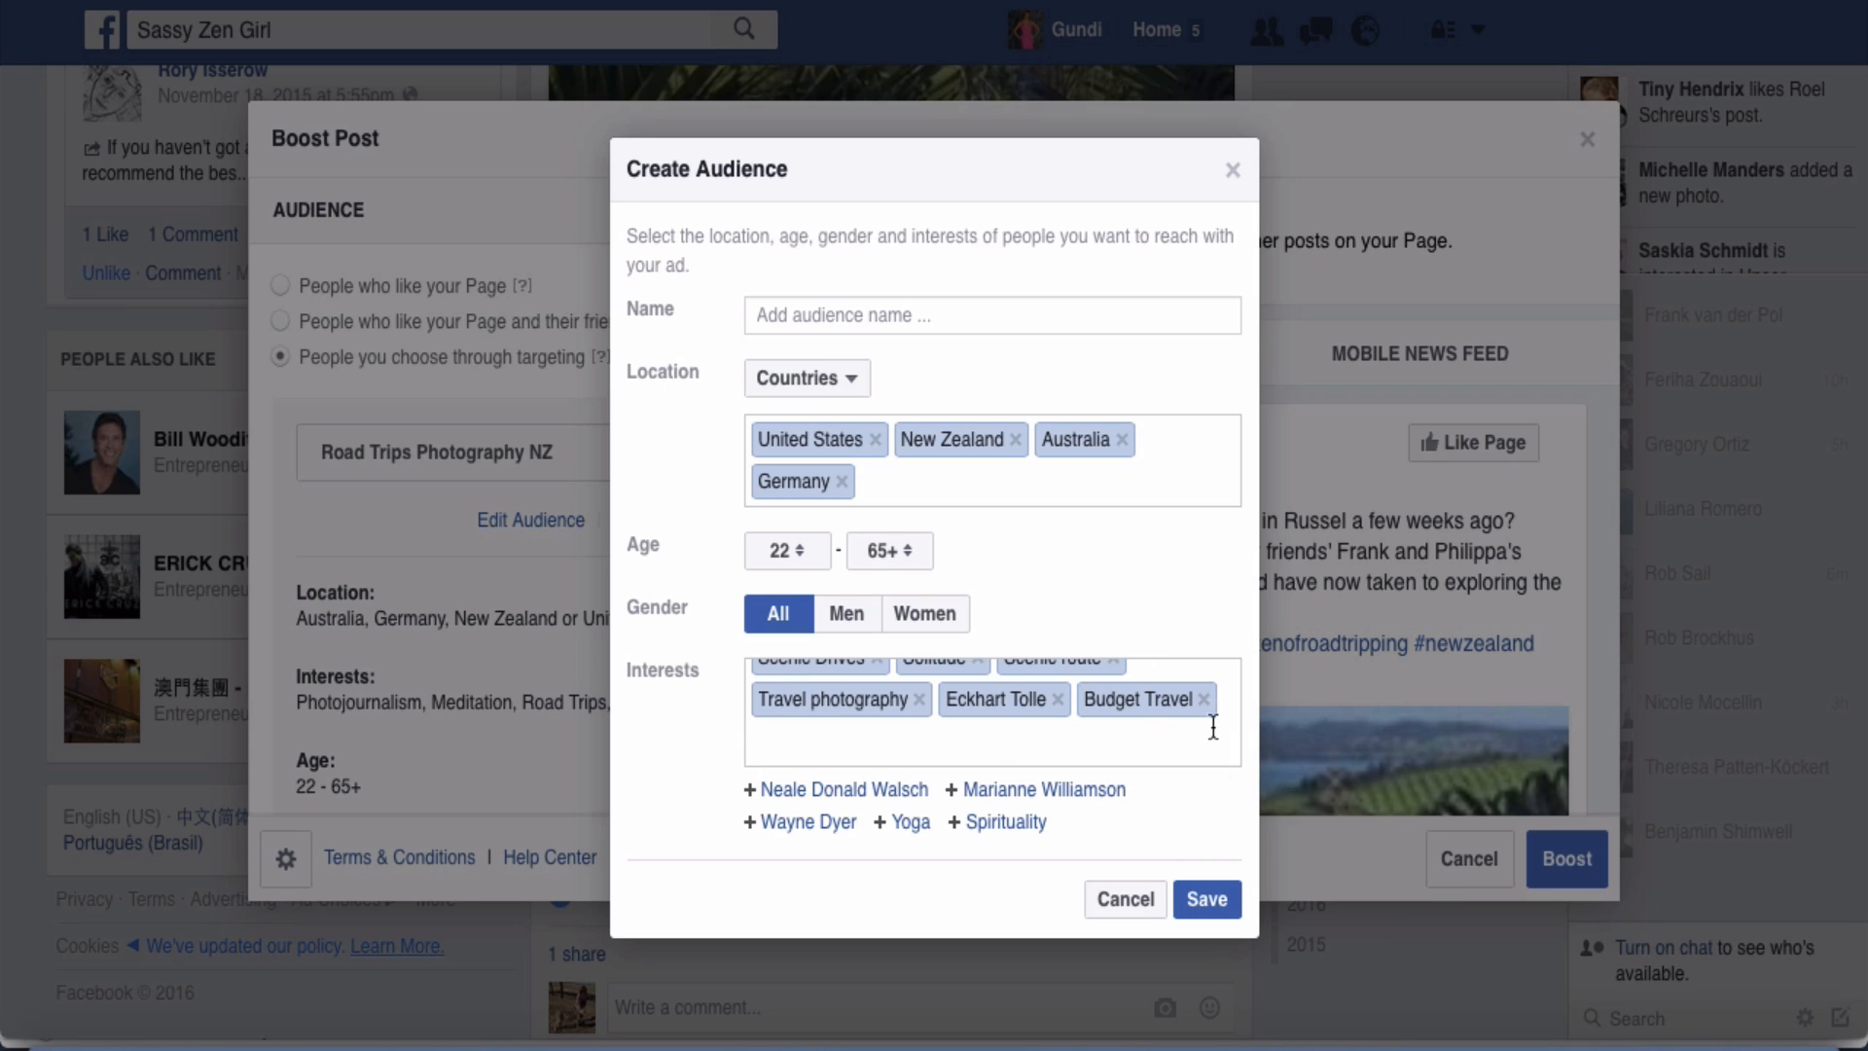
Remove the Budget Travel interest and save the new audience
{"action": "left_click", "coordinate": [1204, 700]}
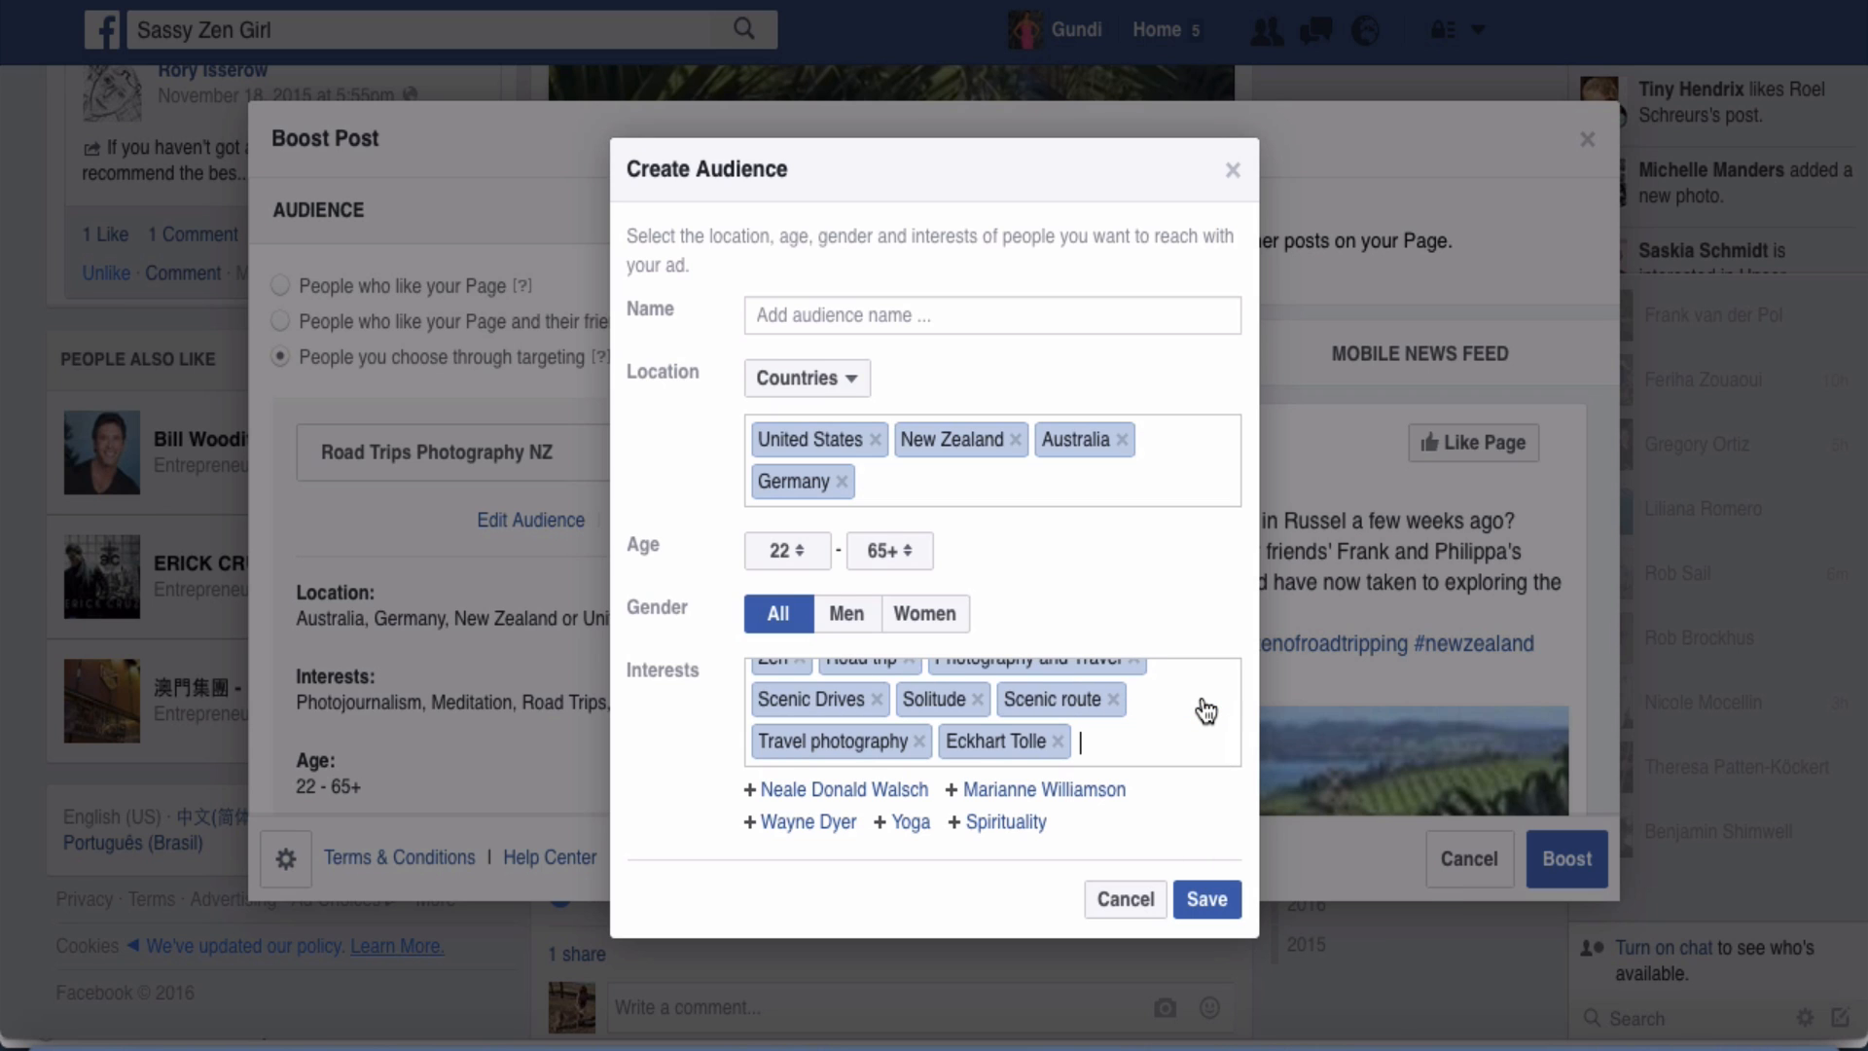
{"action": "left_click", "coordinate": [1203, 899]}
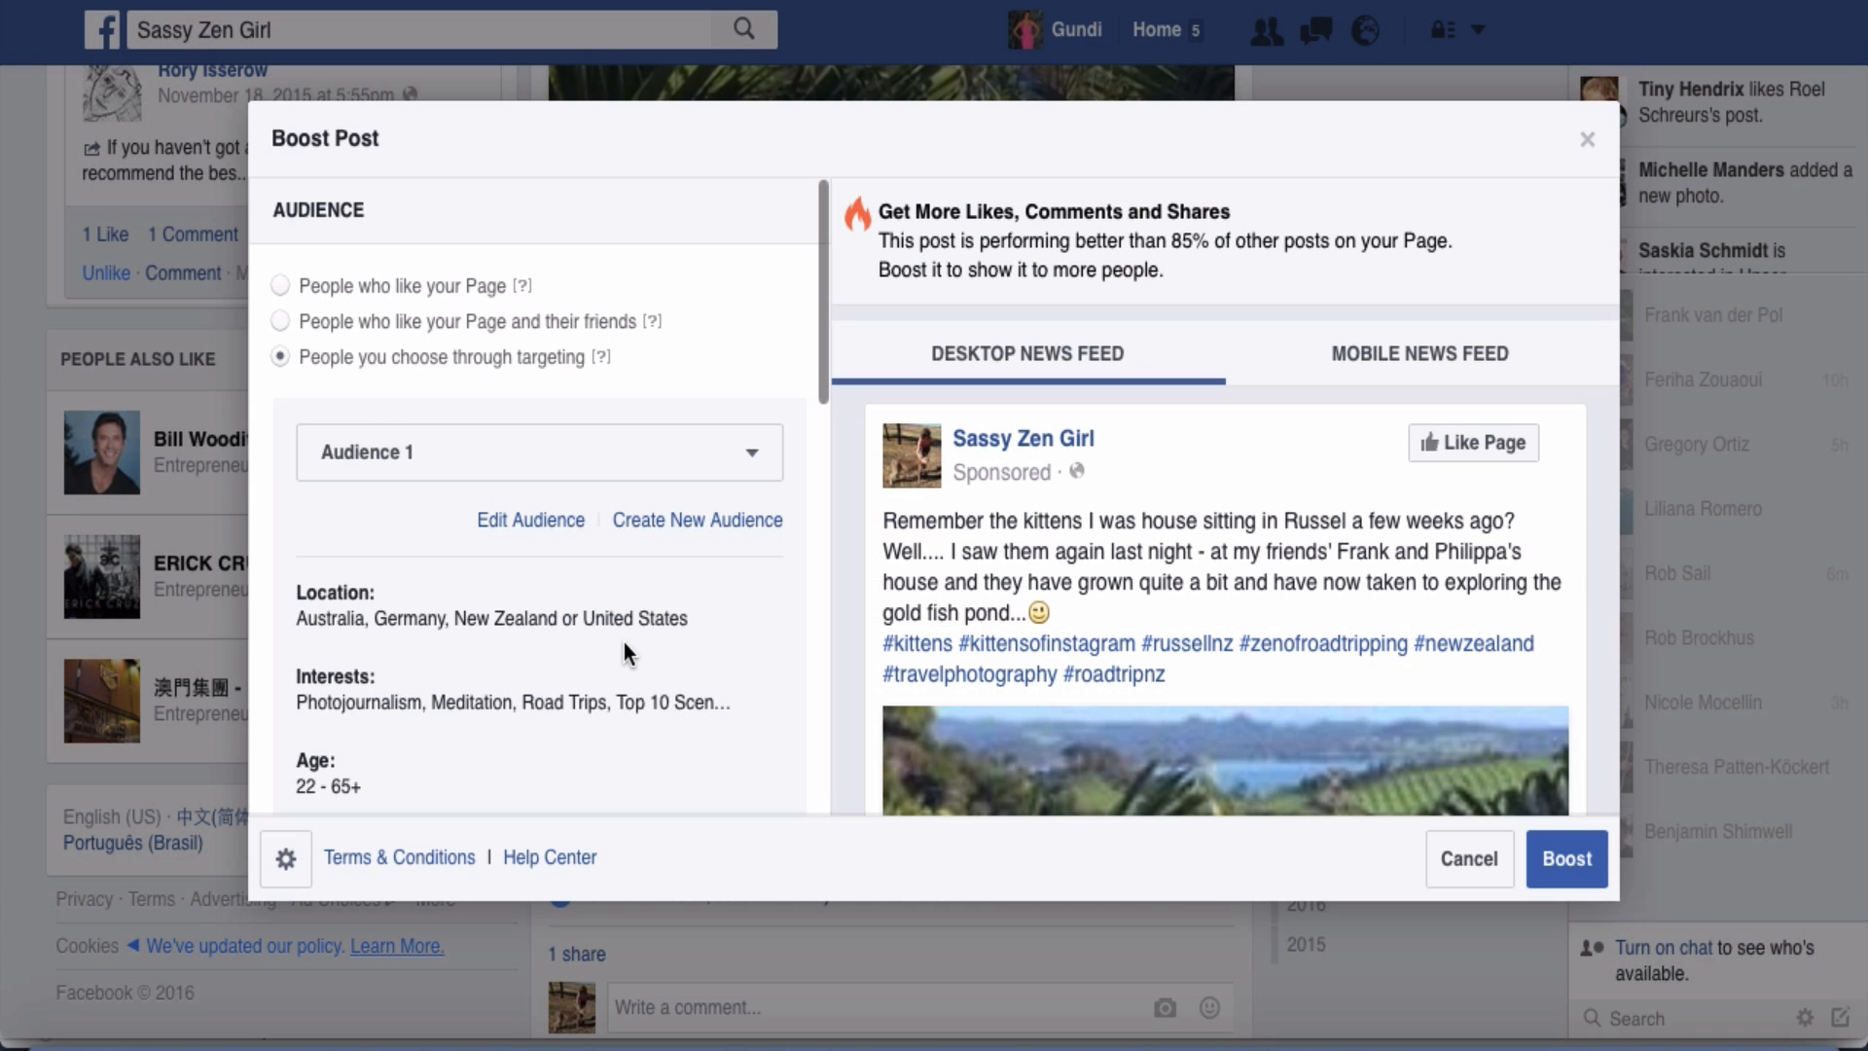
Review the boost's audience, total budget and duration settings, and leave the dialog without boosting the post
{"action": "scroll", "coordinate": [623, 642], "scroll_direction": "down", "scroll_amount": 2}
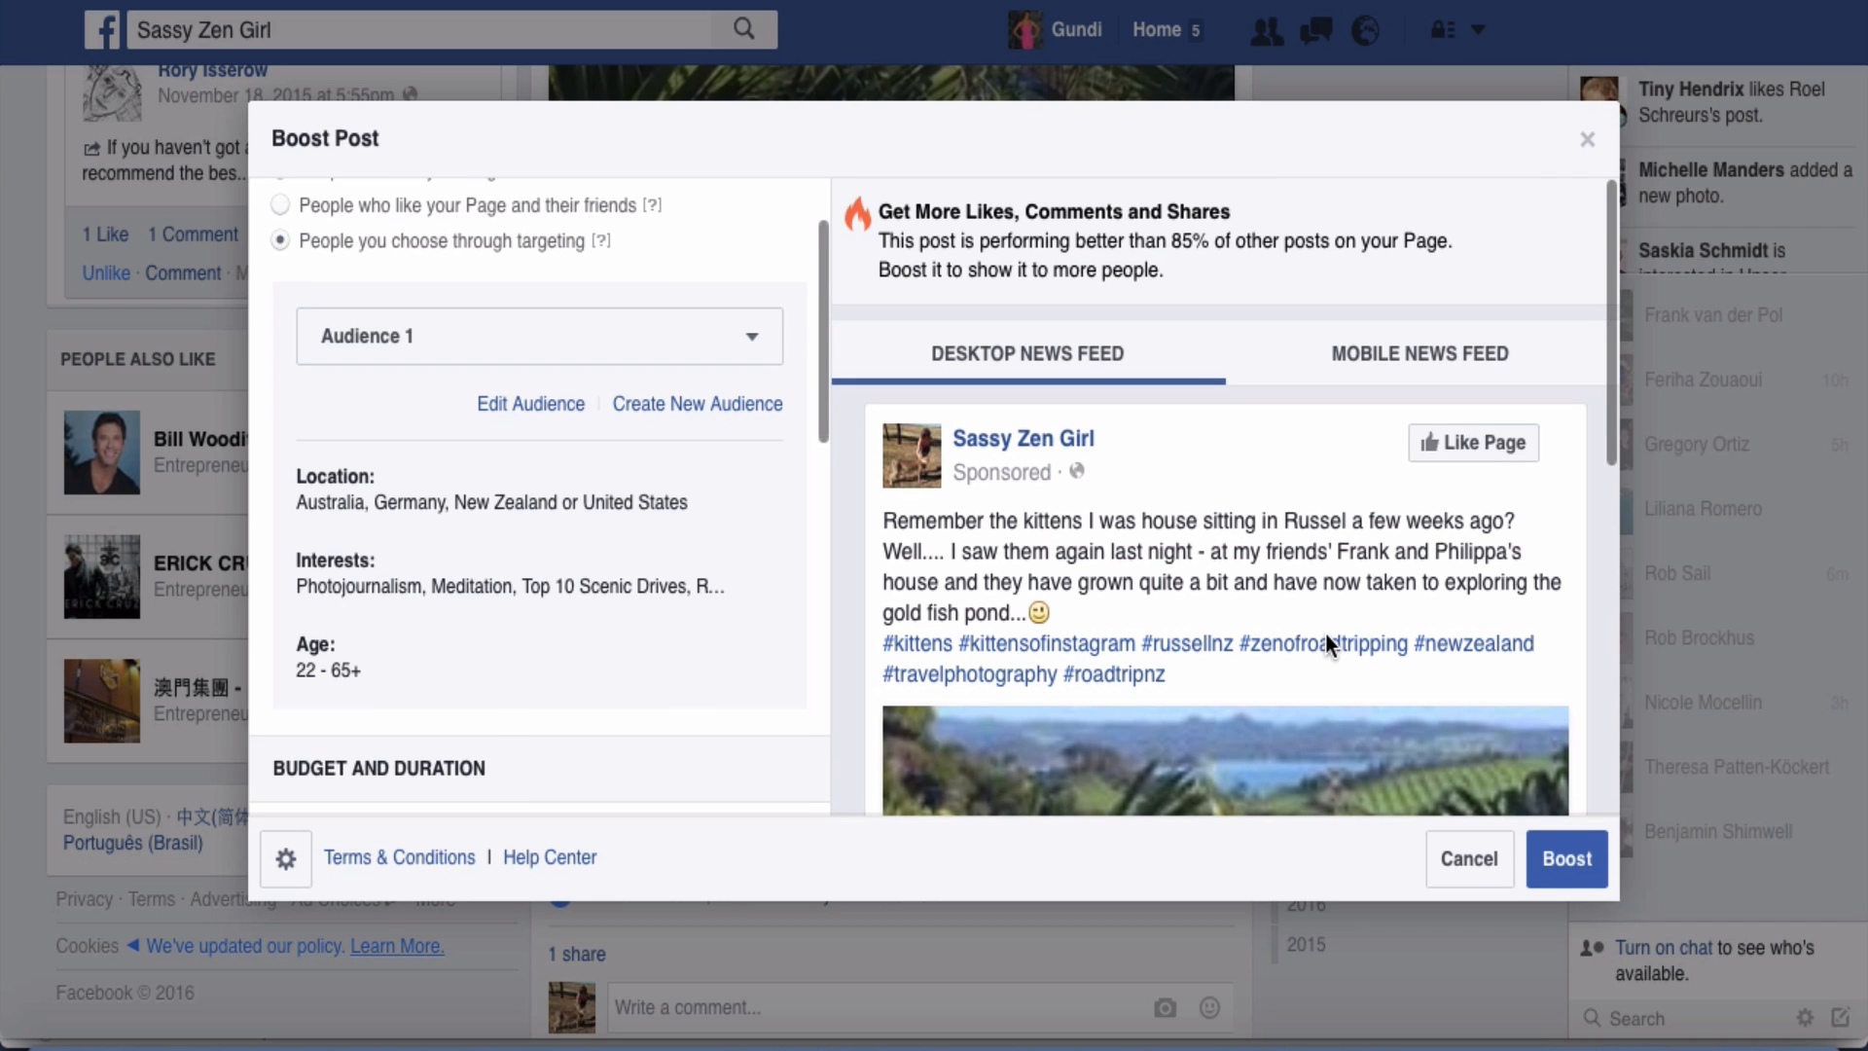
{"action": "scroll", "coordinate": [481, 578], "scroll_direction": "down", "scroll_amount": 5}
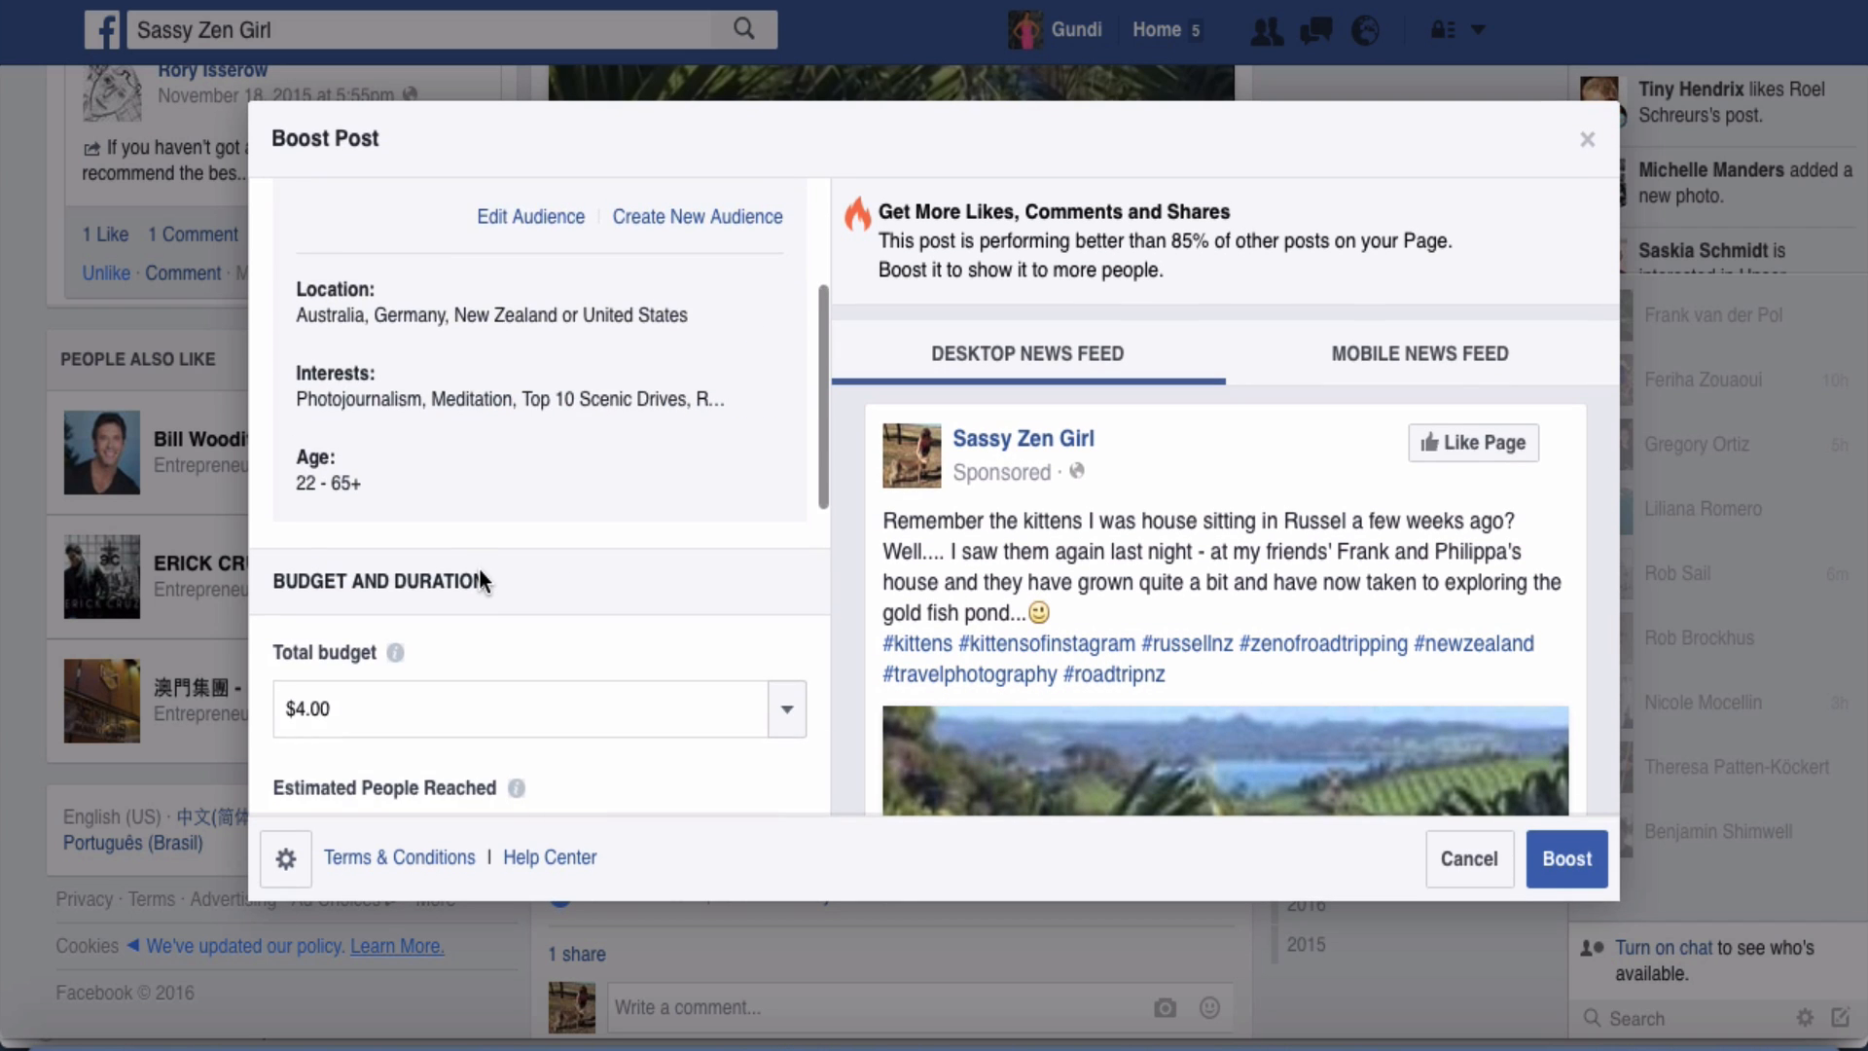
{"action": "scroll", "coordinate": [479, 578], "scroll_direction": "down", "scroll_amount": 2}
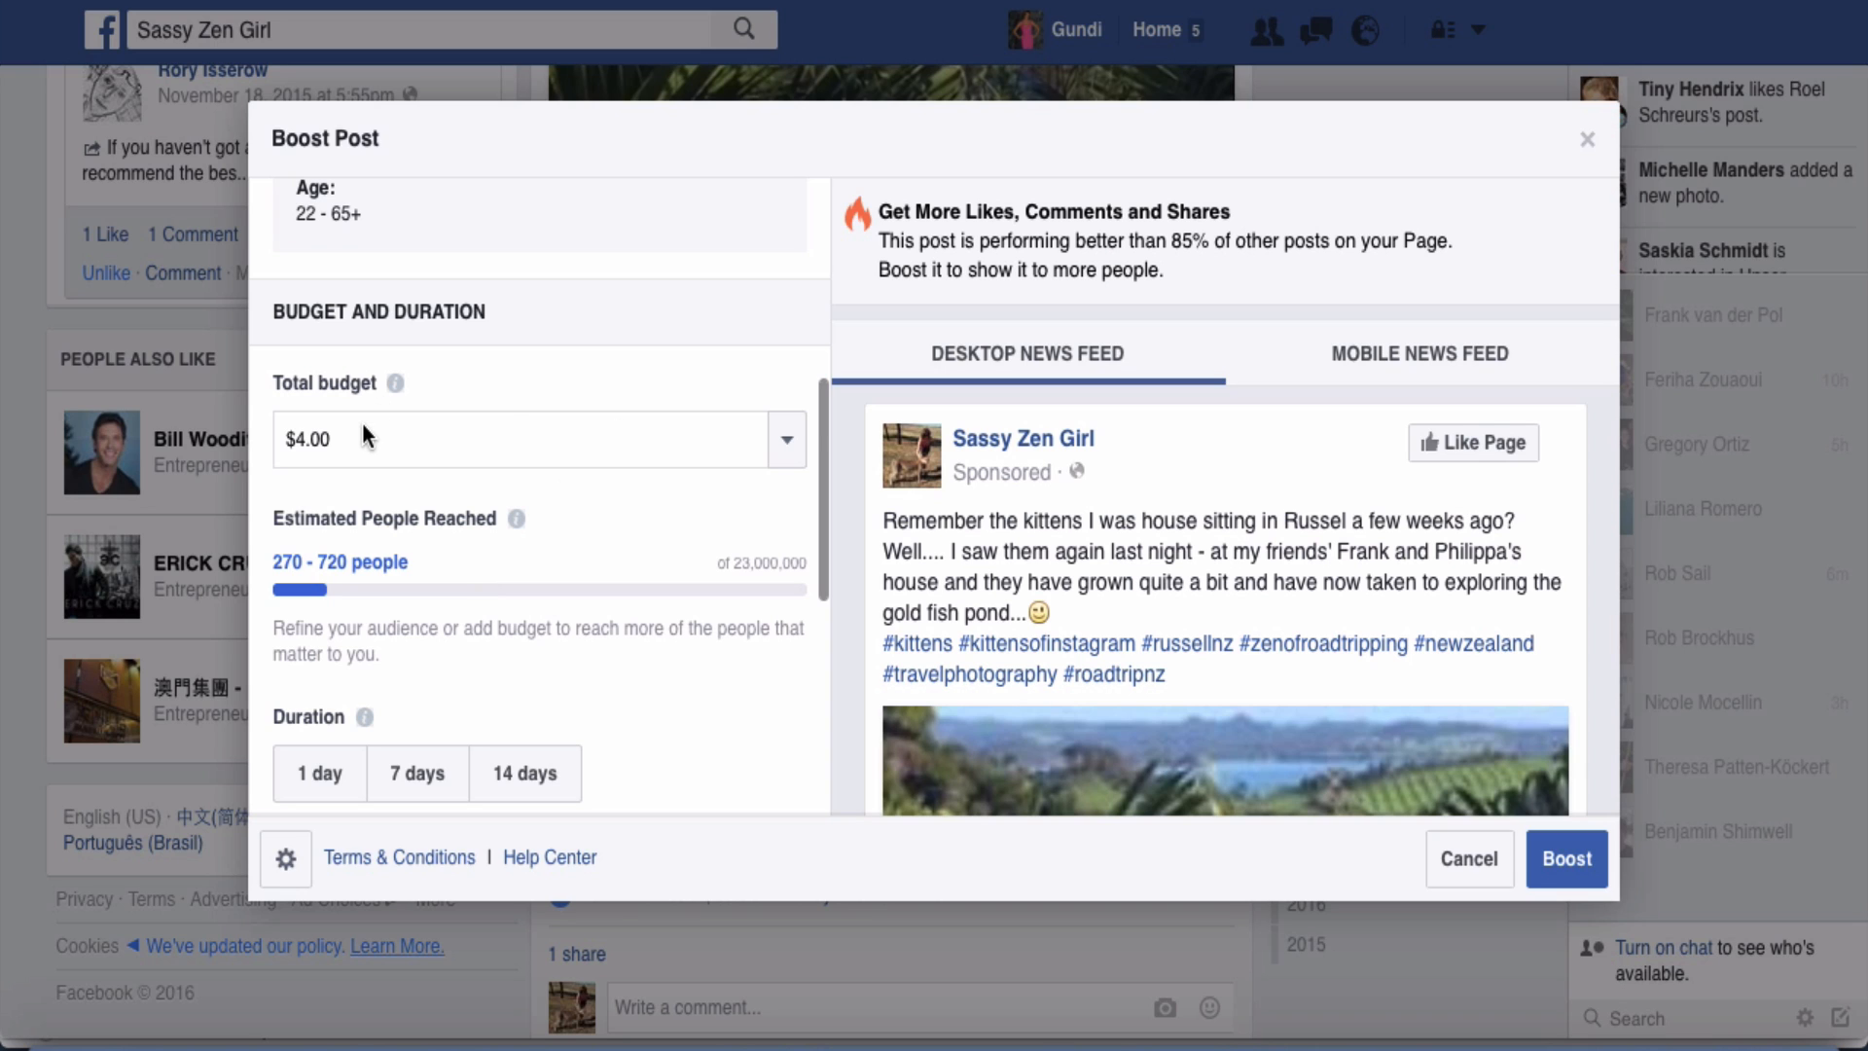
{"action": "scroll", "coordinate": [362, 439], "scroll_direction": "down", "scroll_amount": 2}
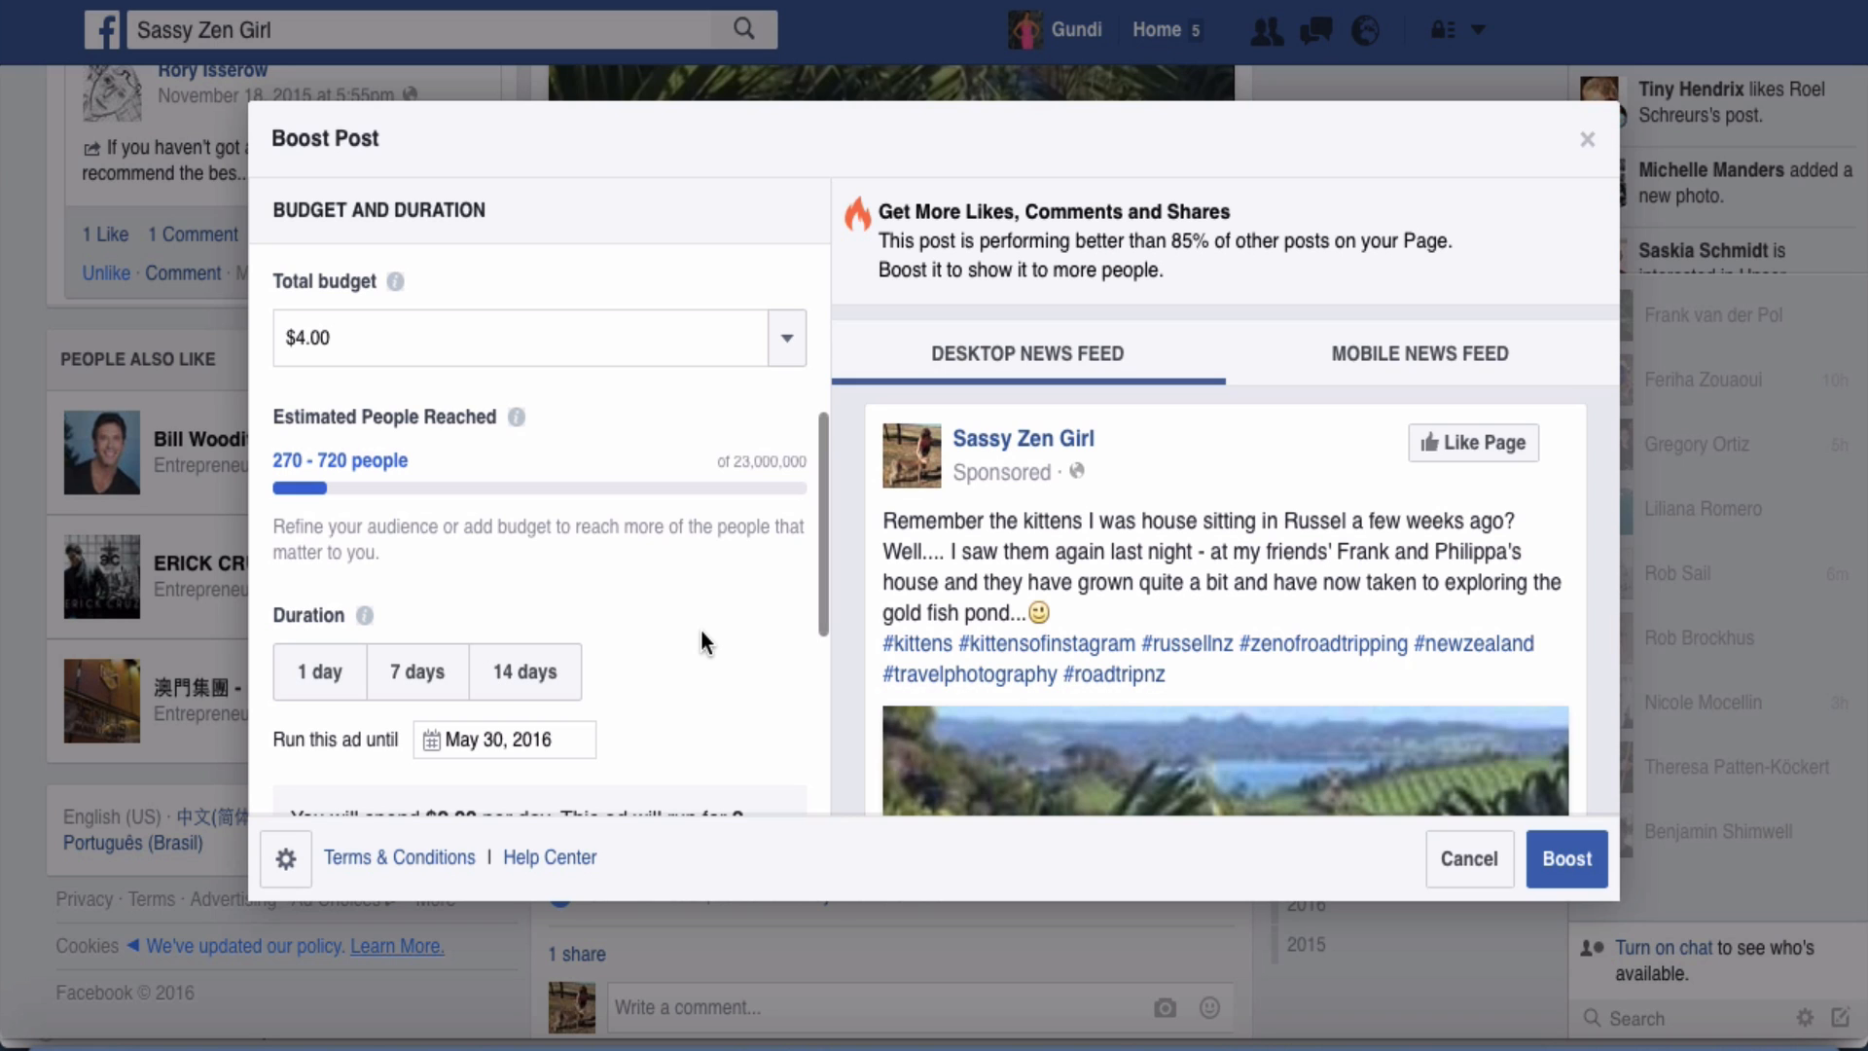
{"action": "scroll", "coordinate": [700, 643], "scroll_direction": "down", "scroll_amount": 5}
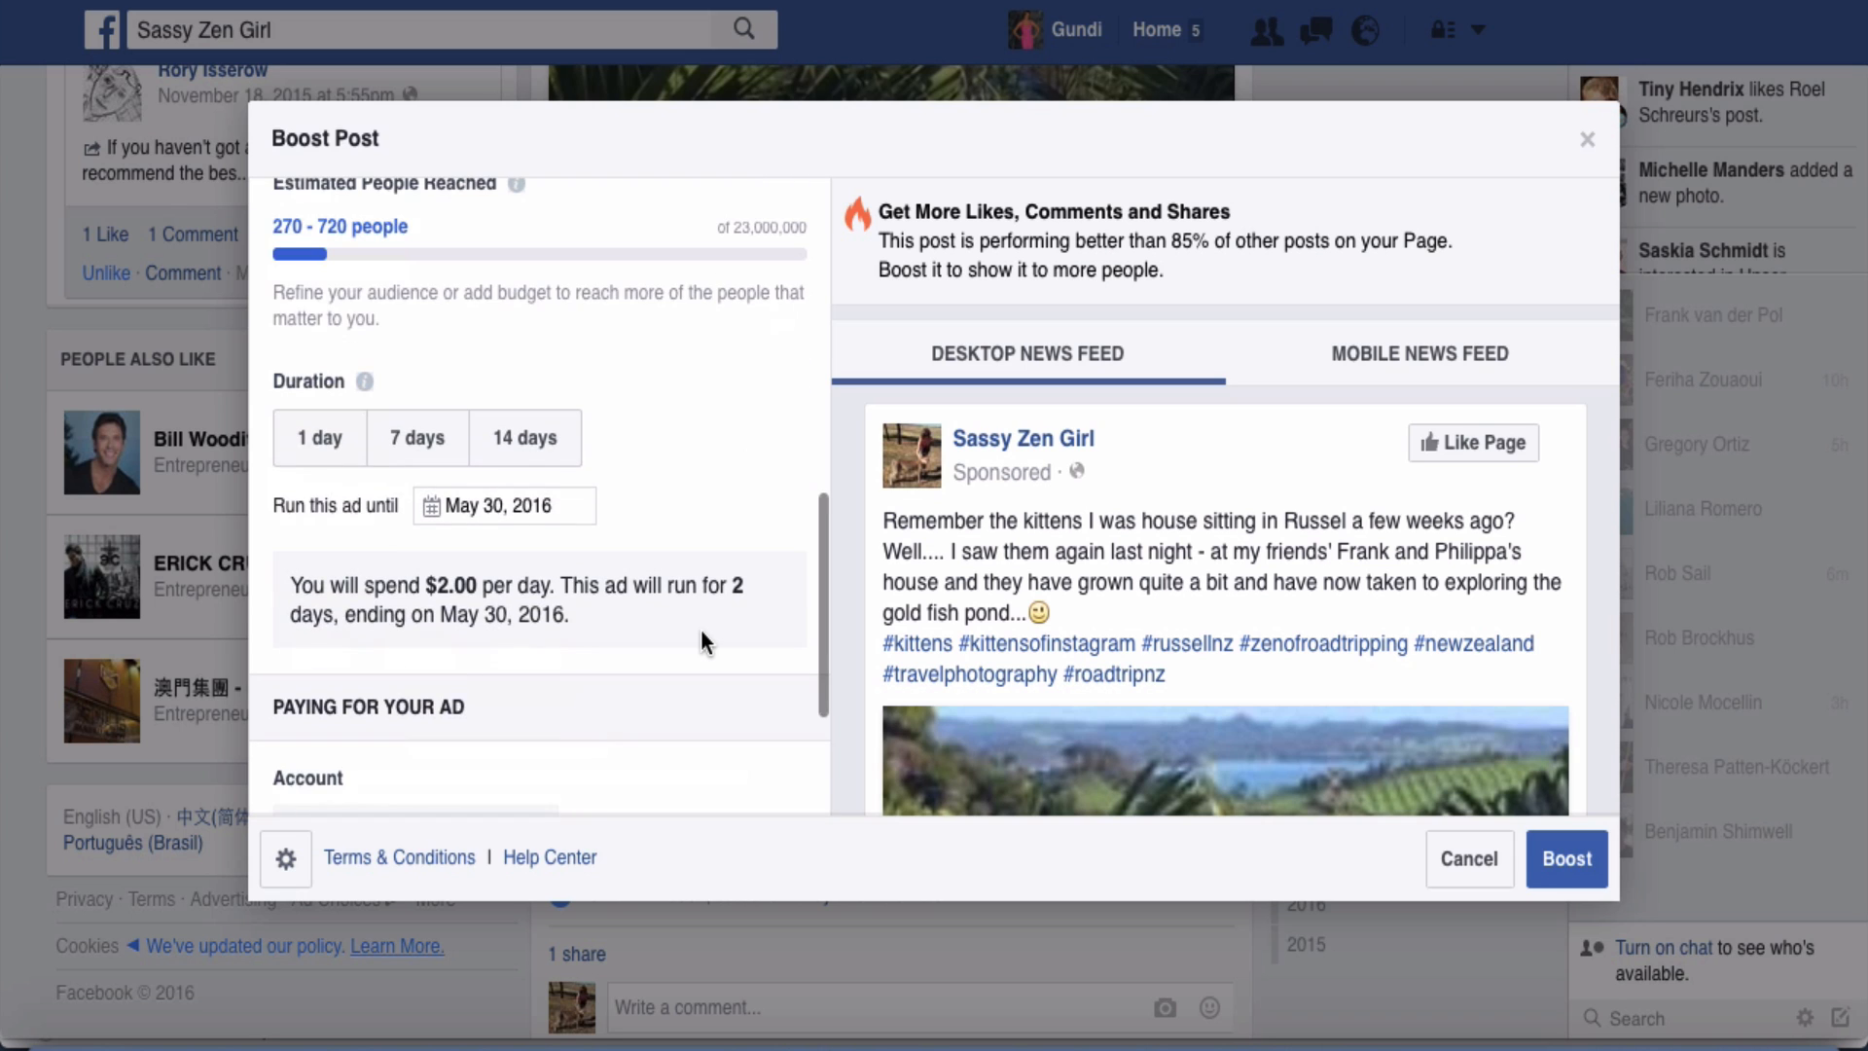
{"action": "scroll", "coordinate": [700, 643], "scroll_direction": "up", "scroll_amount": 10}
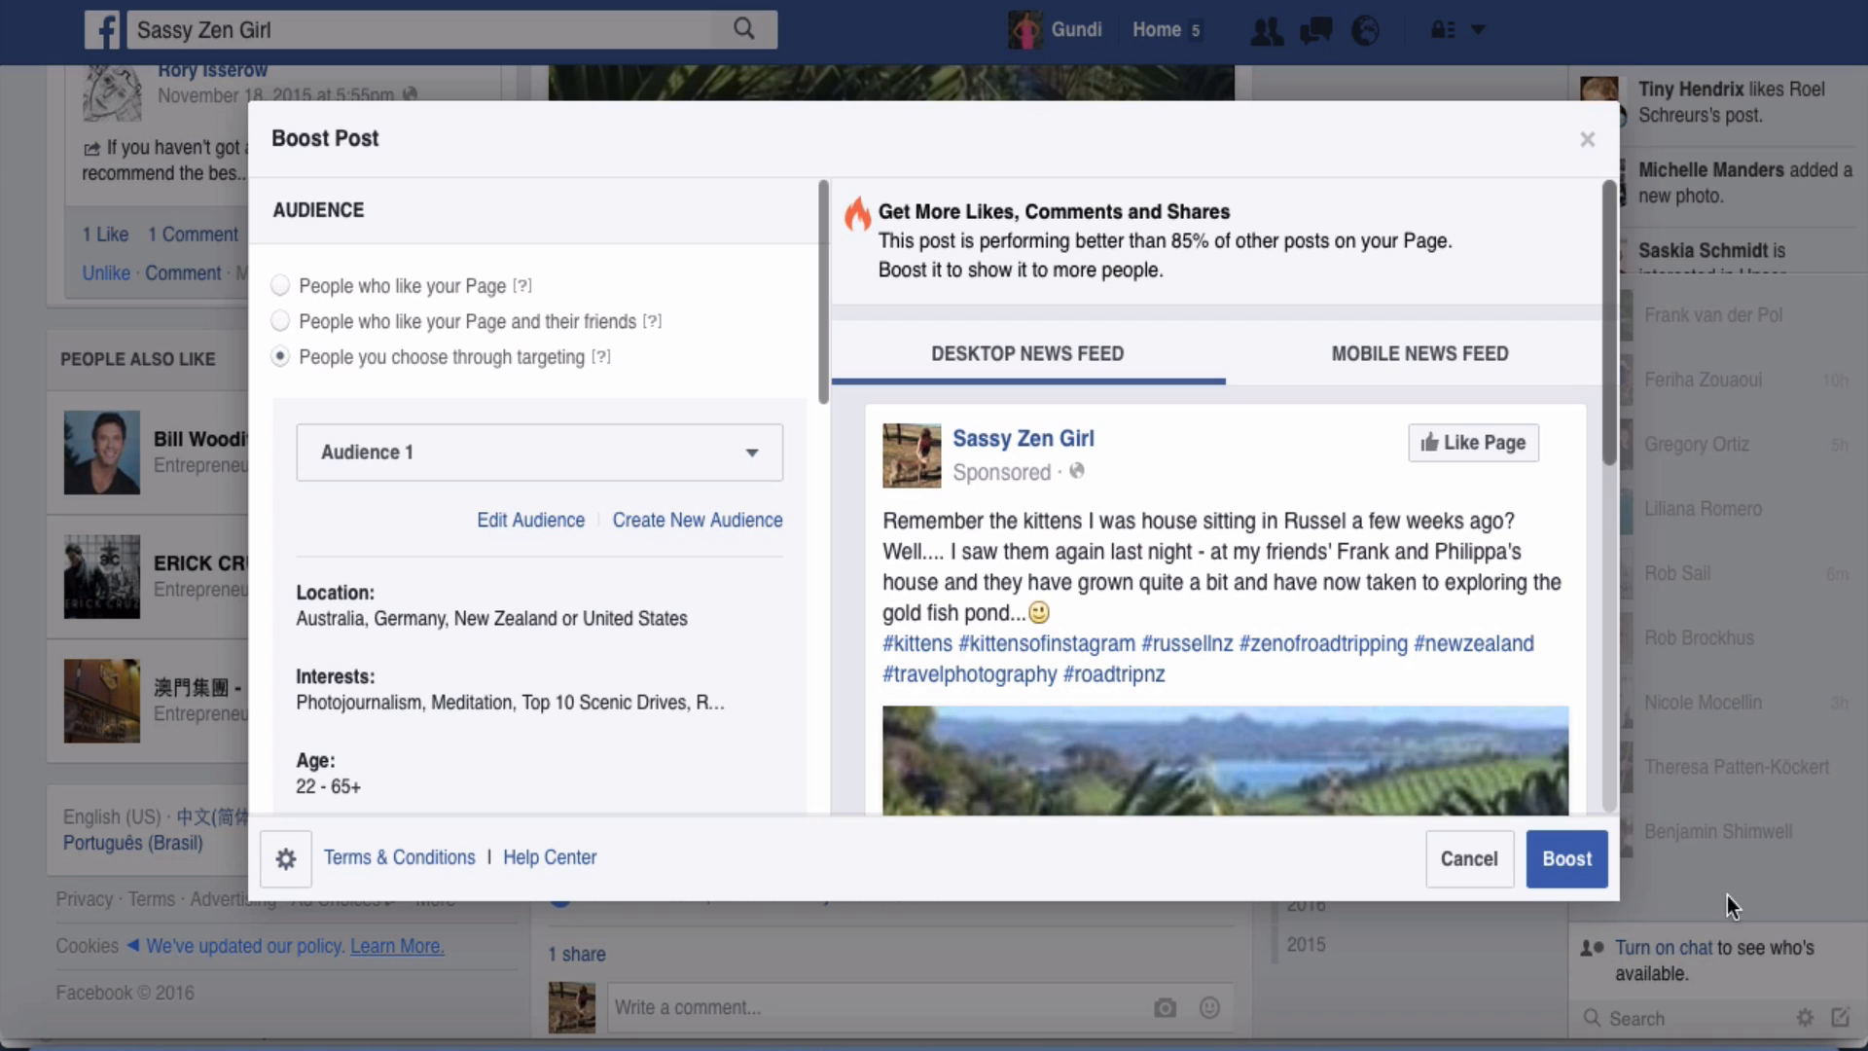
{"action": "left_click", "coordinate": [1589, 142]}
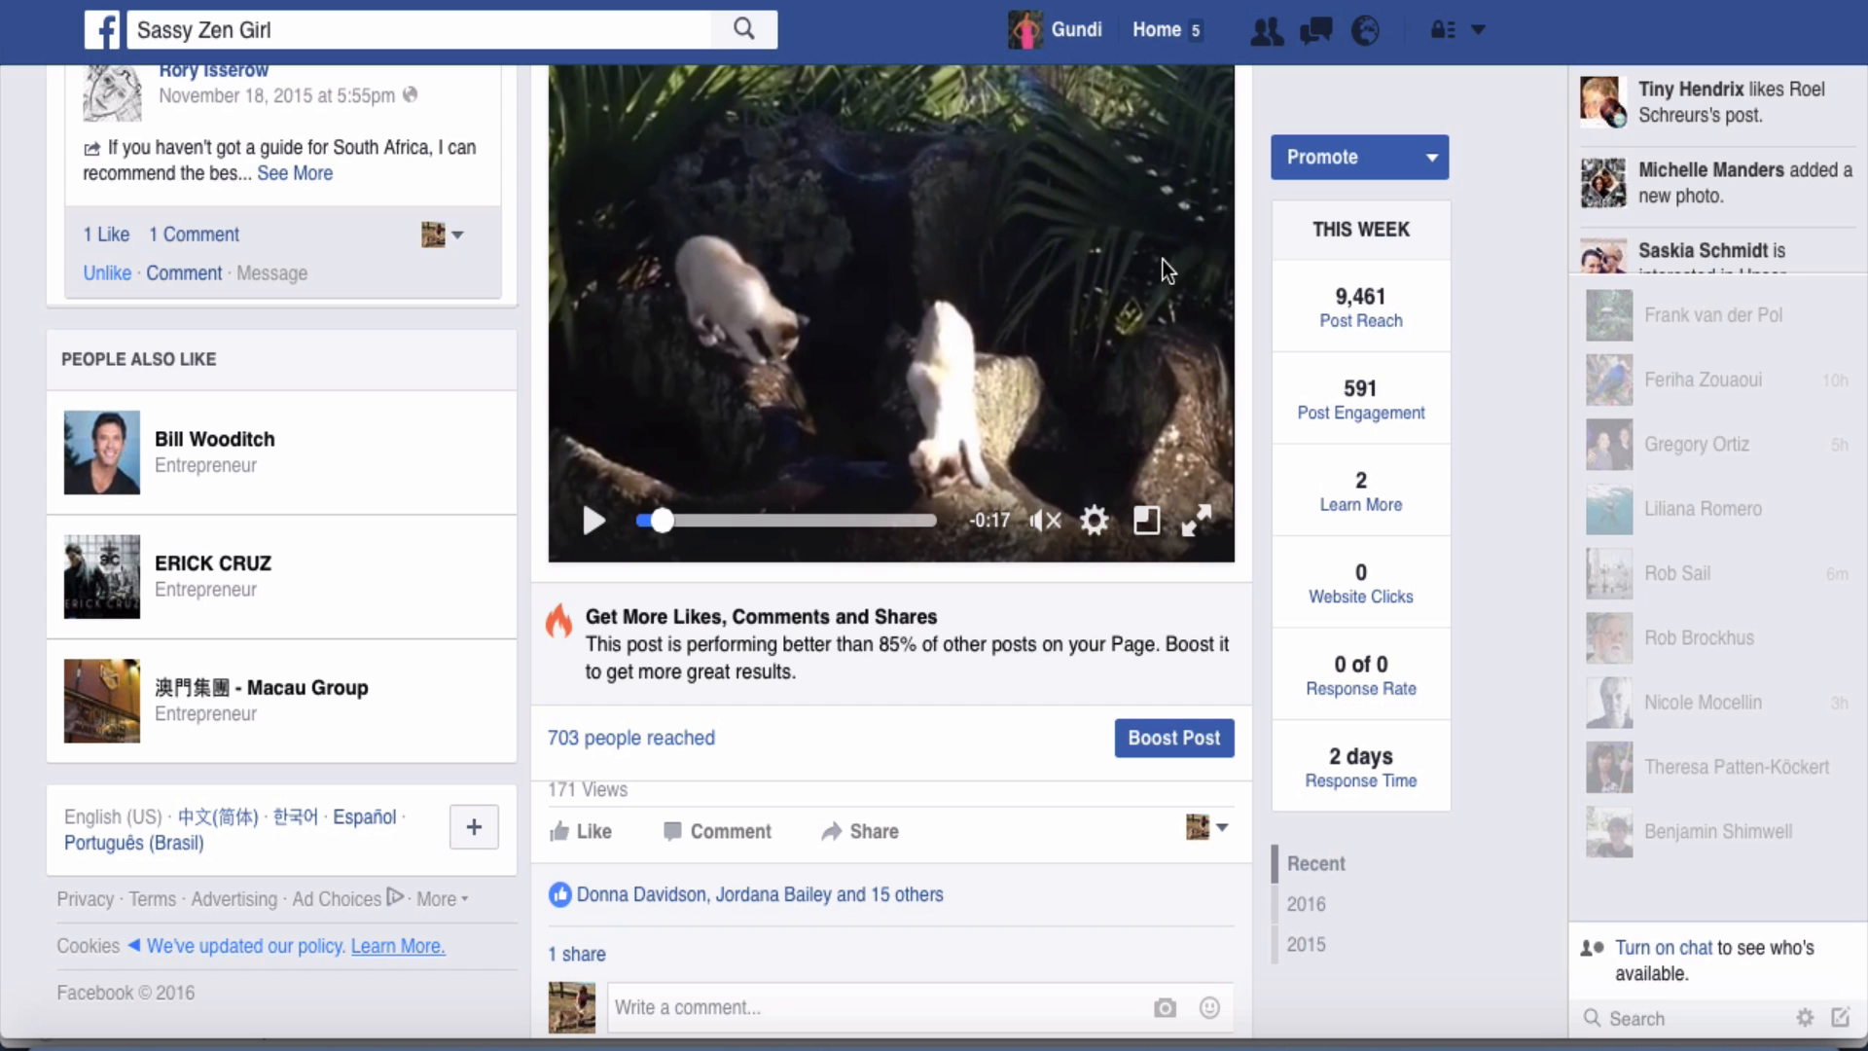
Open the ad creation page to set up a new Facebook ad campaign
{"action": "scroll", "coordinate": [1167, 267], "scroll_direction": "up", "scroll_amount": 2}
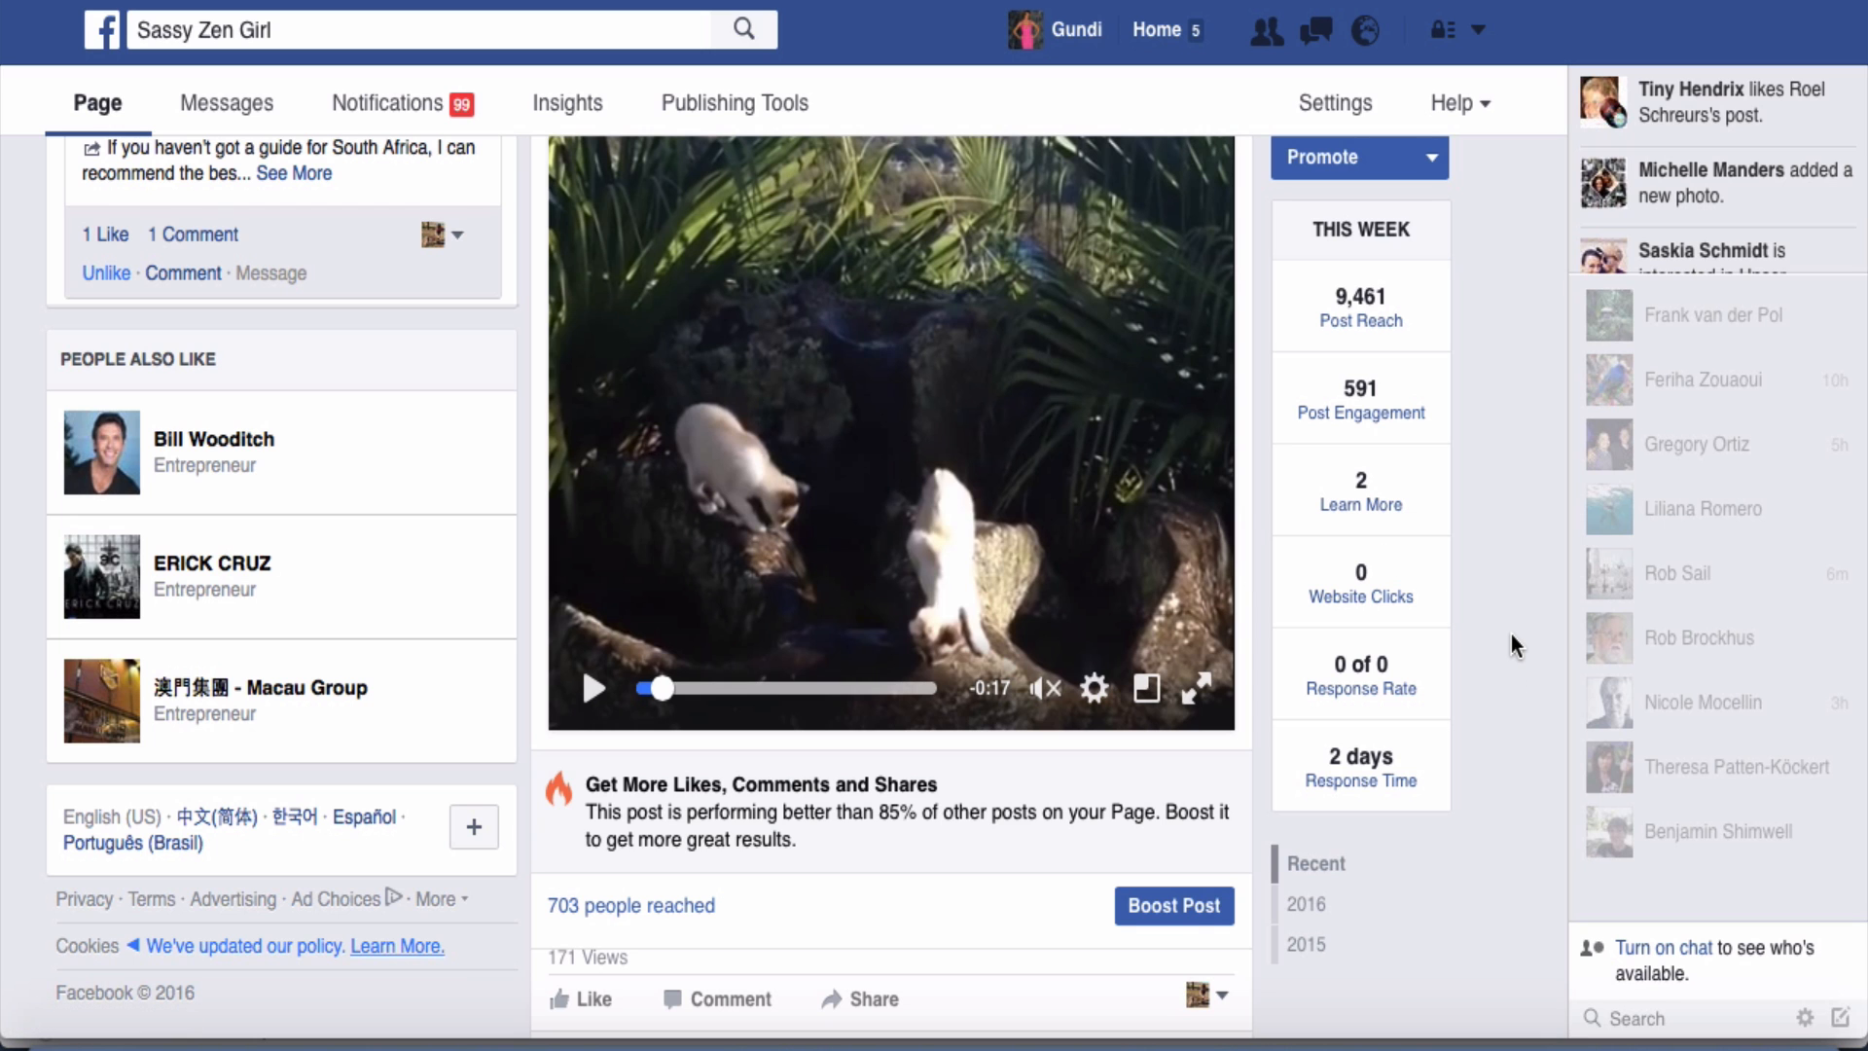
{"action": "scroll", "coordinate": [1510, 634], "scroll_direction": "down", "scroll_amount": 1}
{"action": "scroll", "coordinate": [1510, 634], "scroll_direction": "down", "scroll_amount": 10}
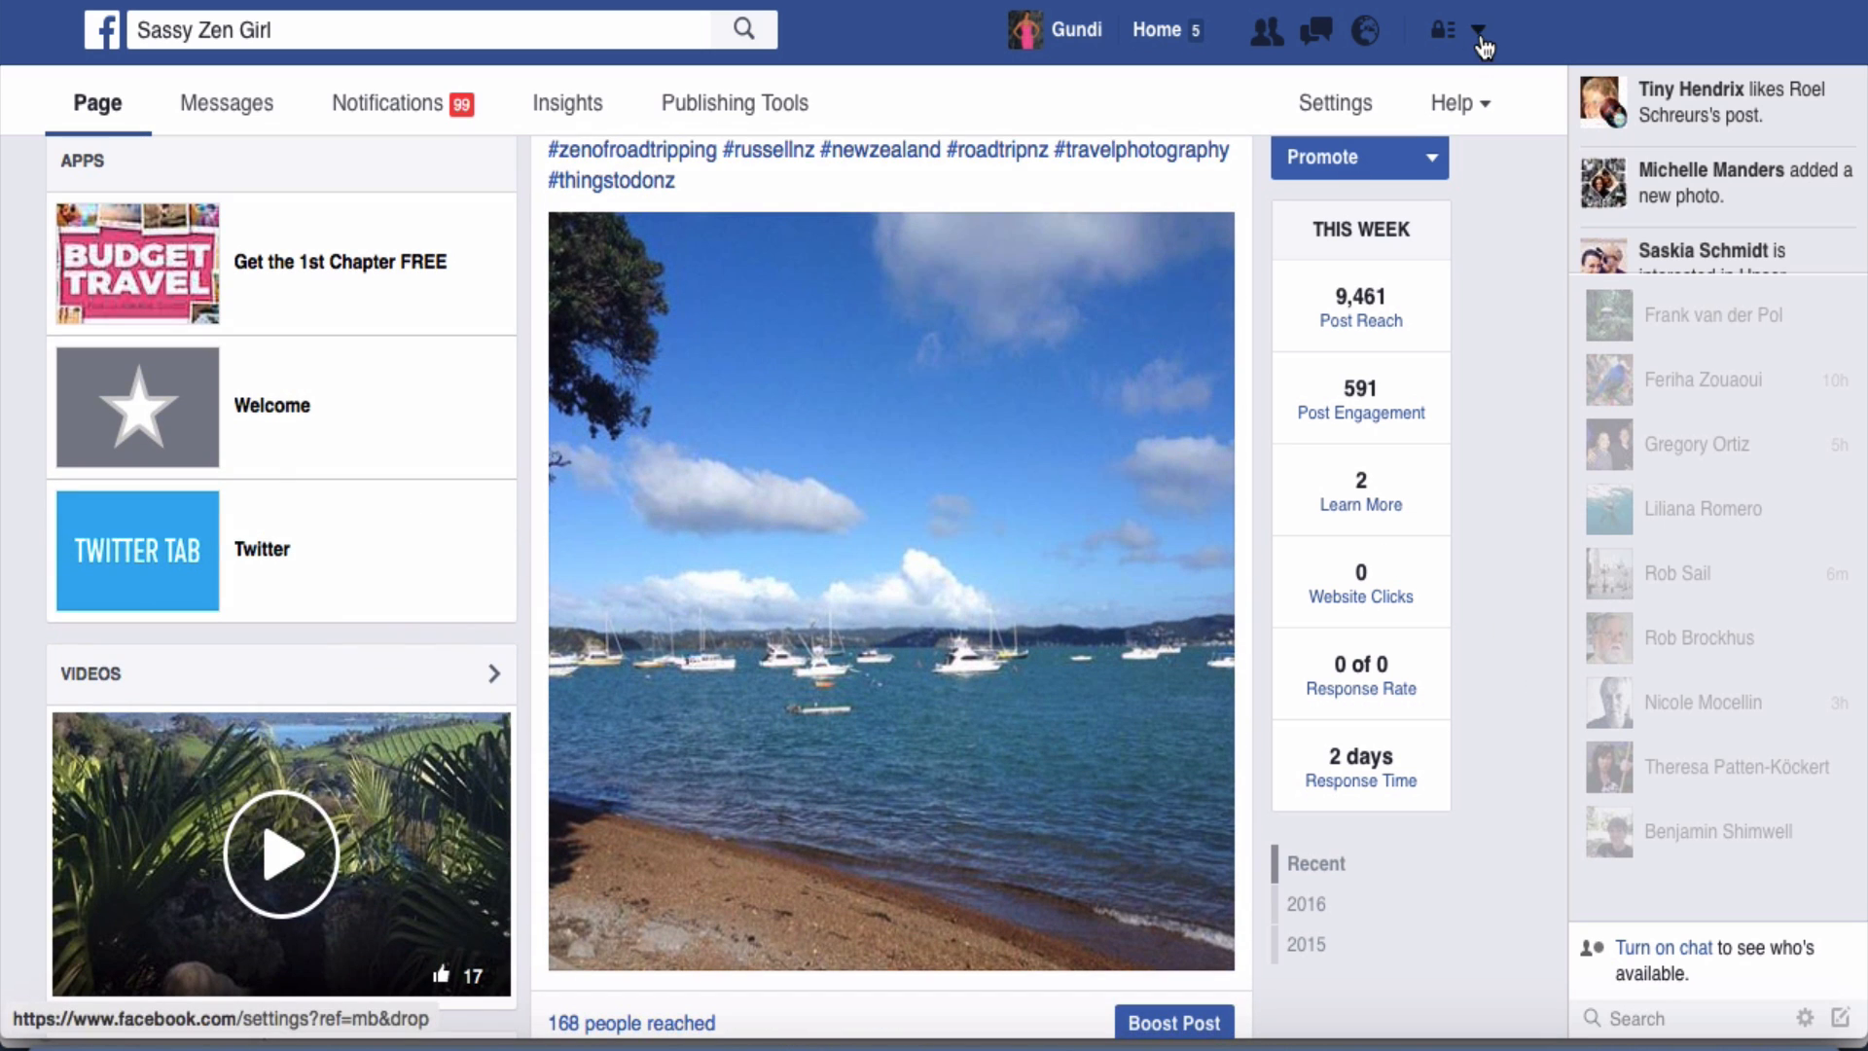
{"action": "left_click", "coordinate": [1479, 33]}
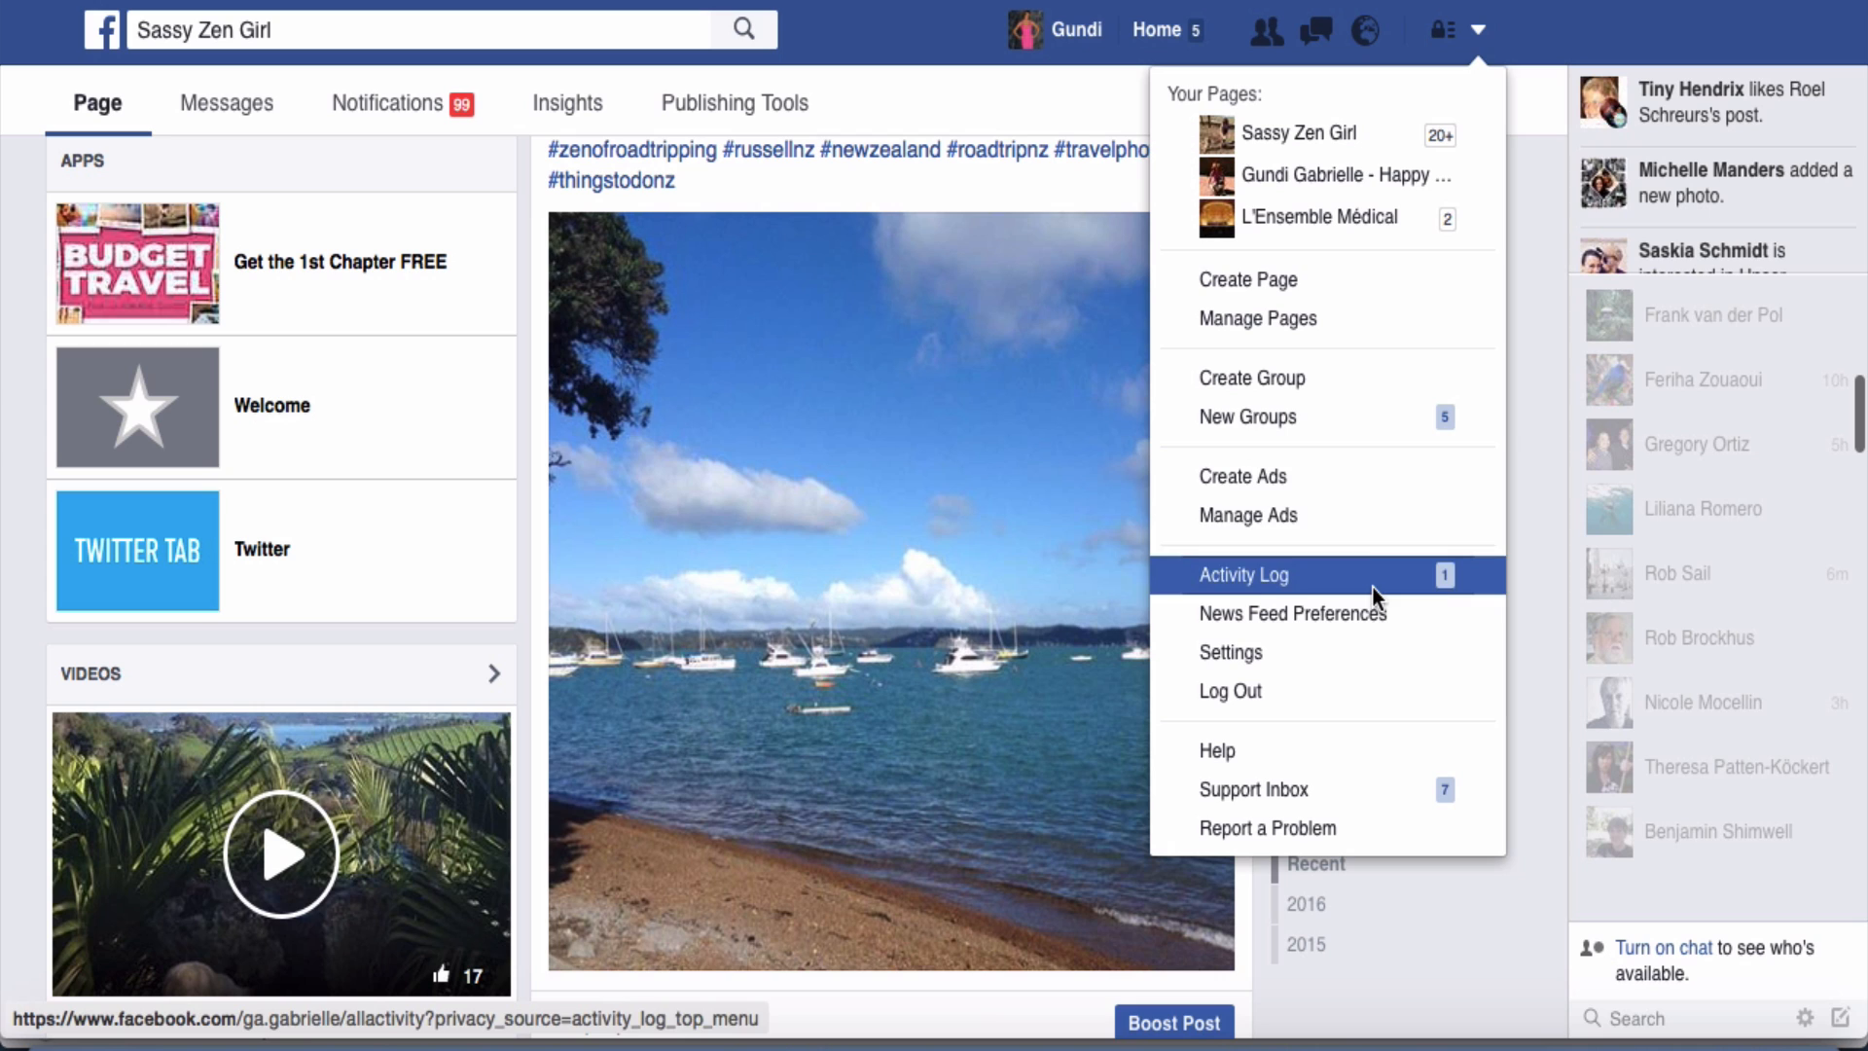
{"action": "left_click", "coordinate": [1348, 477]}
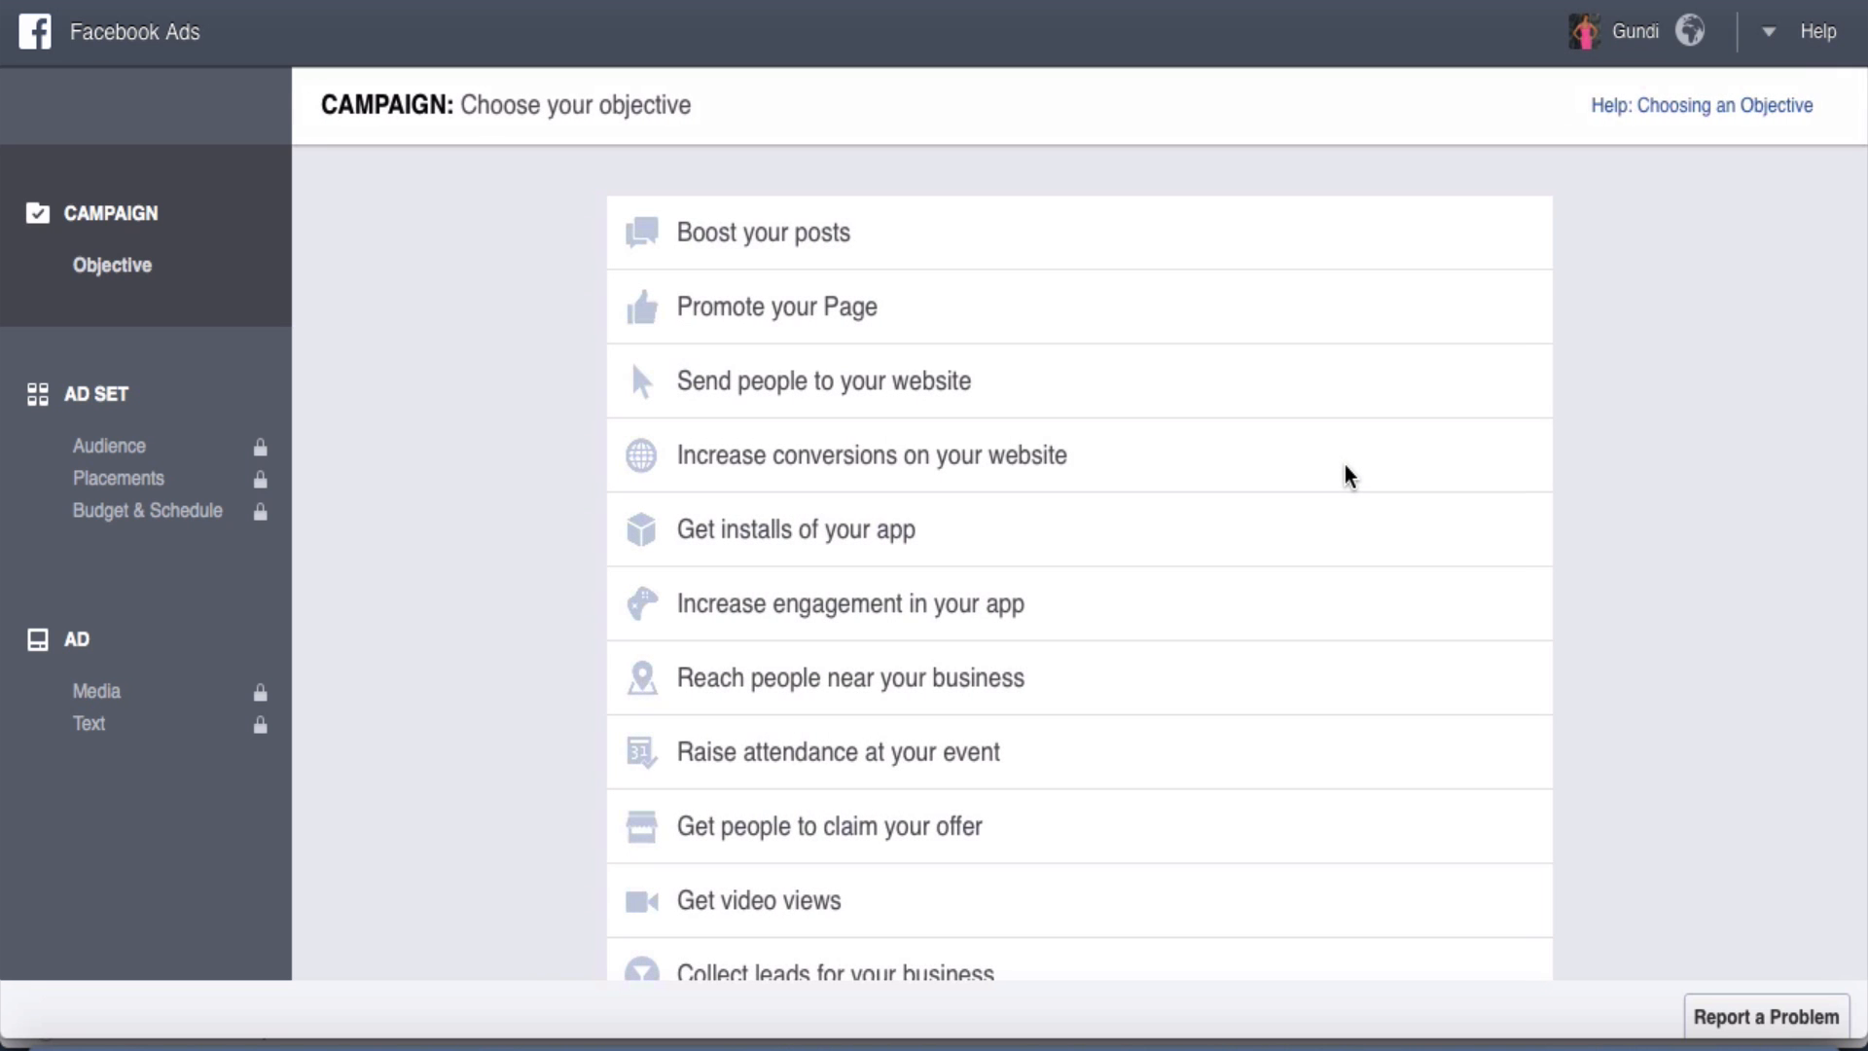
Choose "Send people to your website" as the campaign objective and continue to the ad set
{"action": "scroll", "coordinate": [1347, 477], "scroll_direction": "down", "scroll_amount": 1}
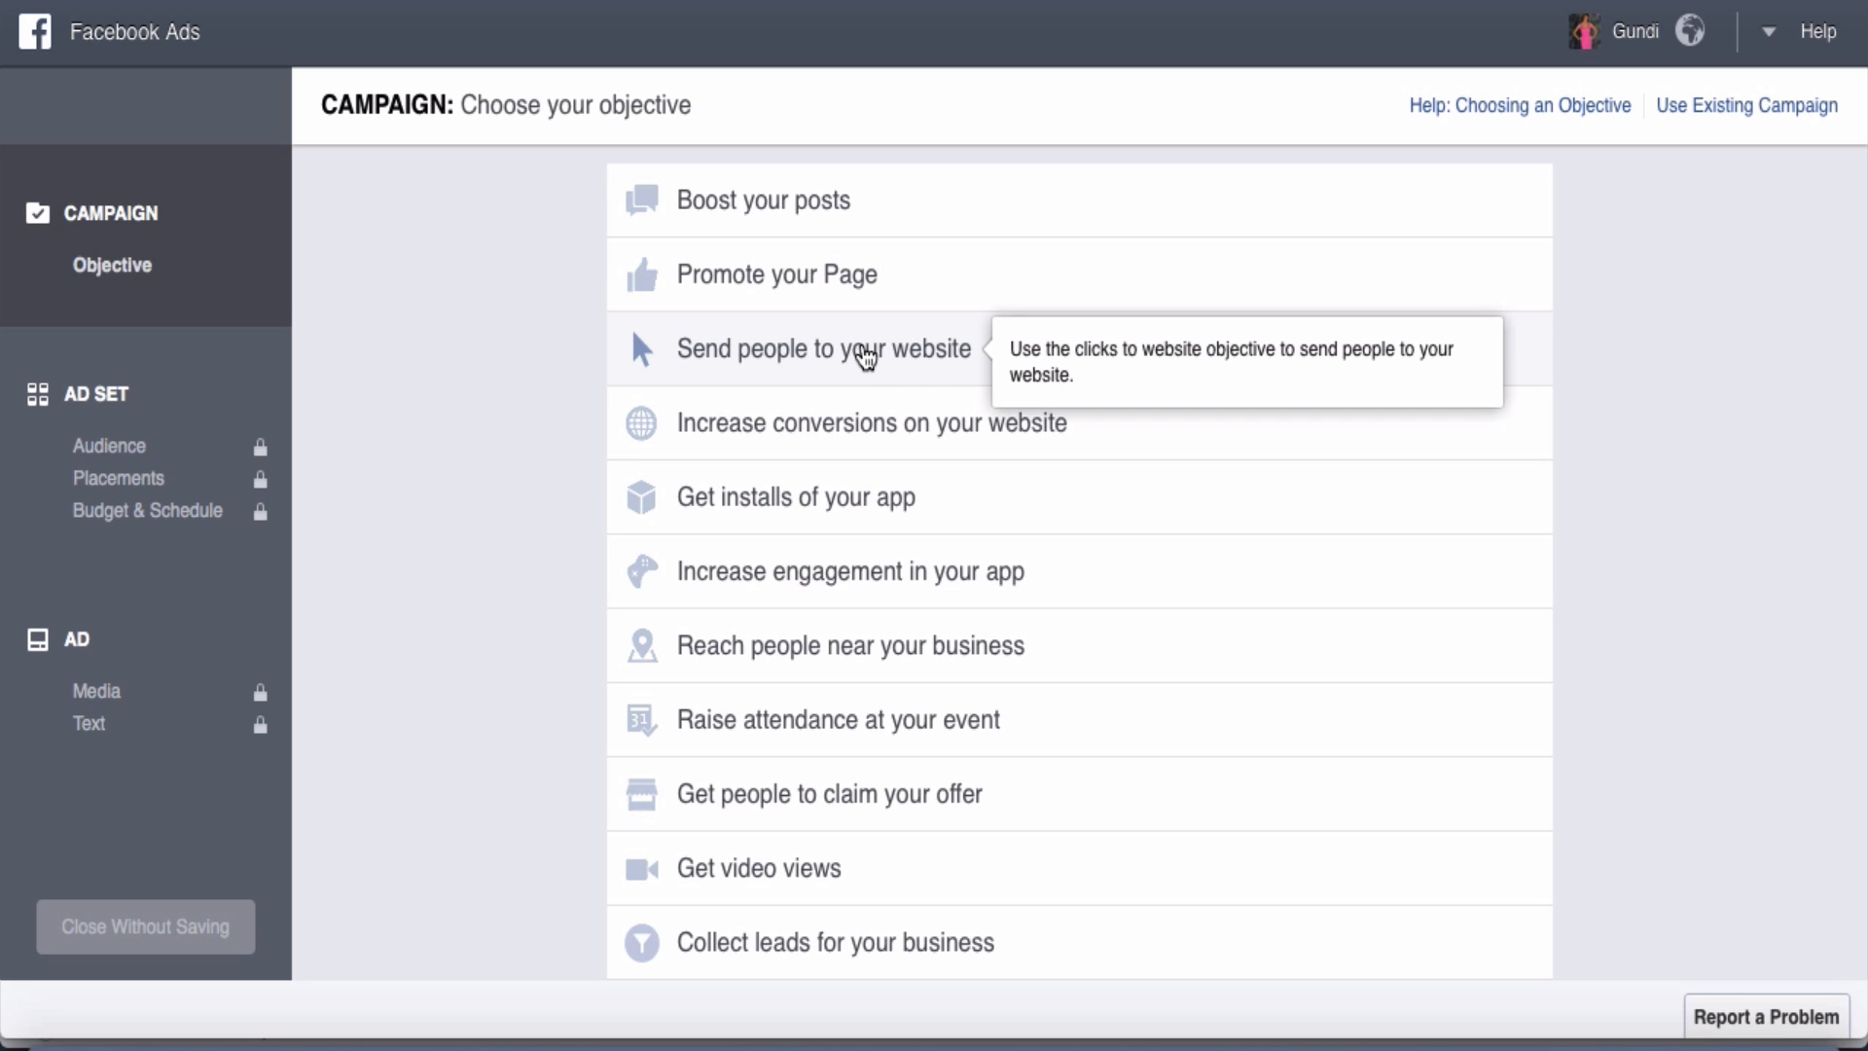
{"action": "left_click", "coordinate": [866, 358]}
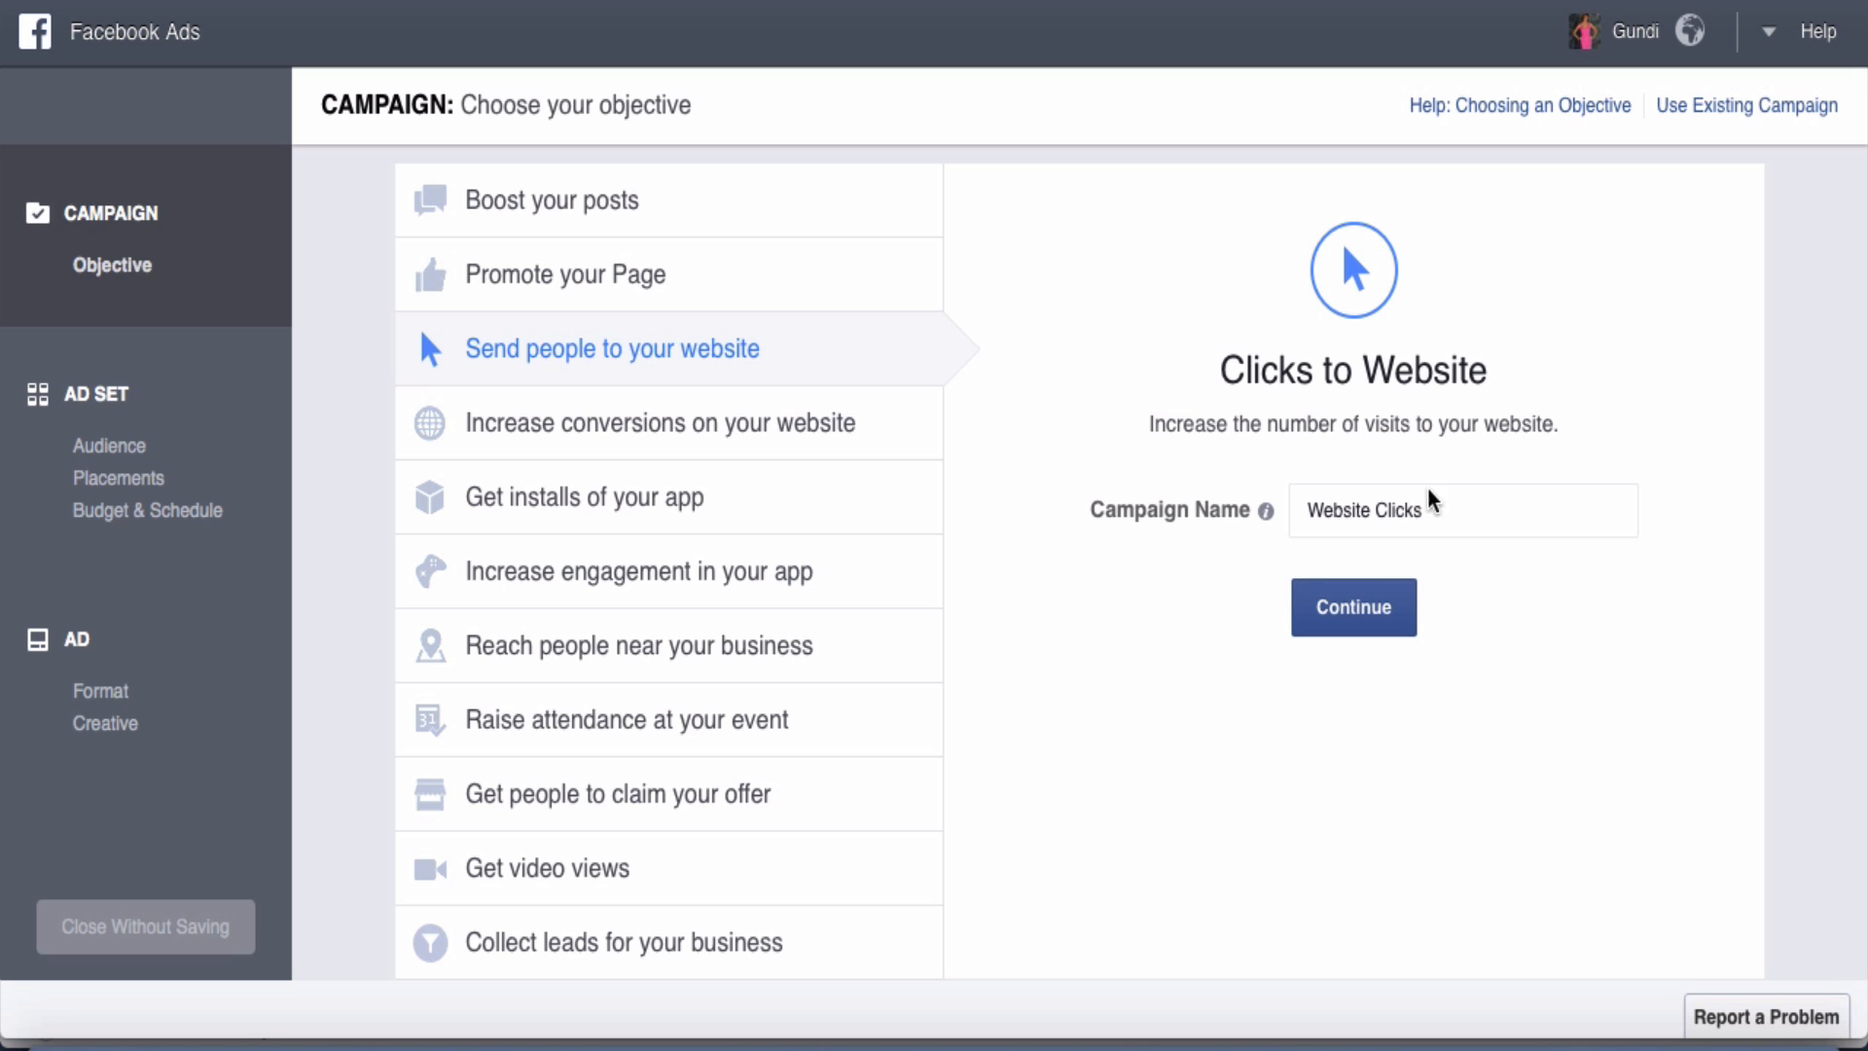
{"action": "left_click", "coordinate": [1367, 632]}
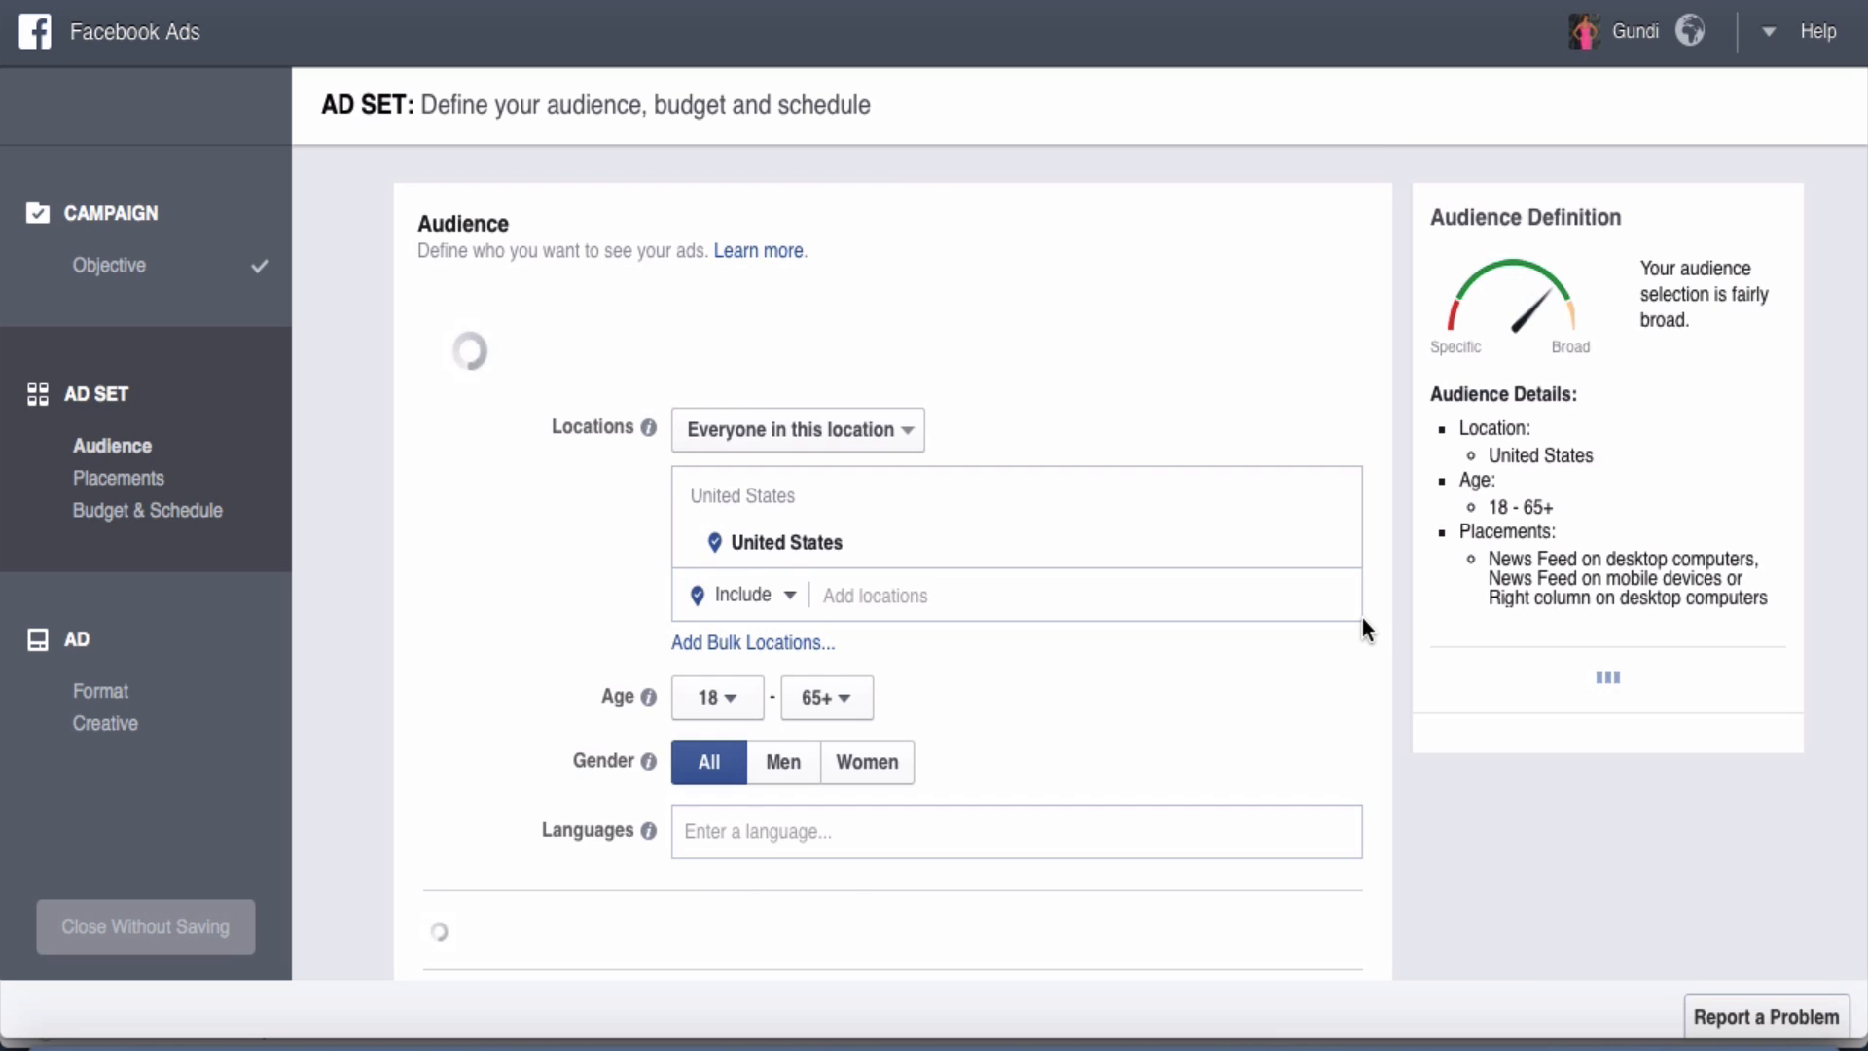
Search the ad set's detailed targeting for "budget travel"
{"action": "scroll", "coordinate": [1362, 617], "scroll_direction": "down", "scroll_amount": 3}
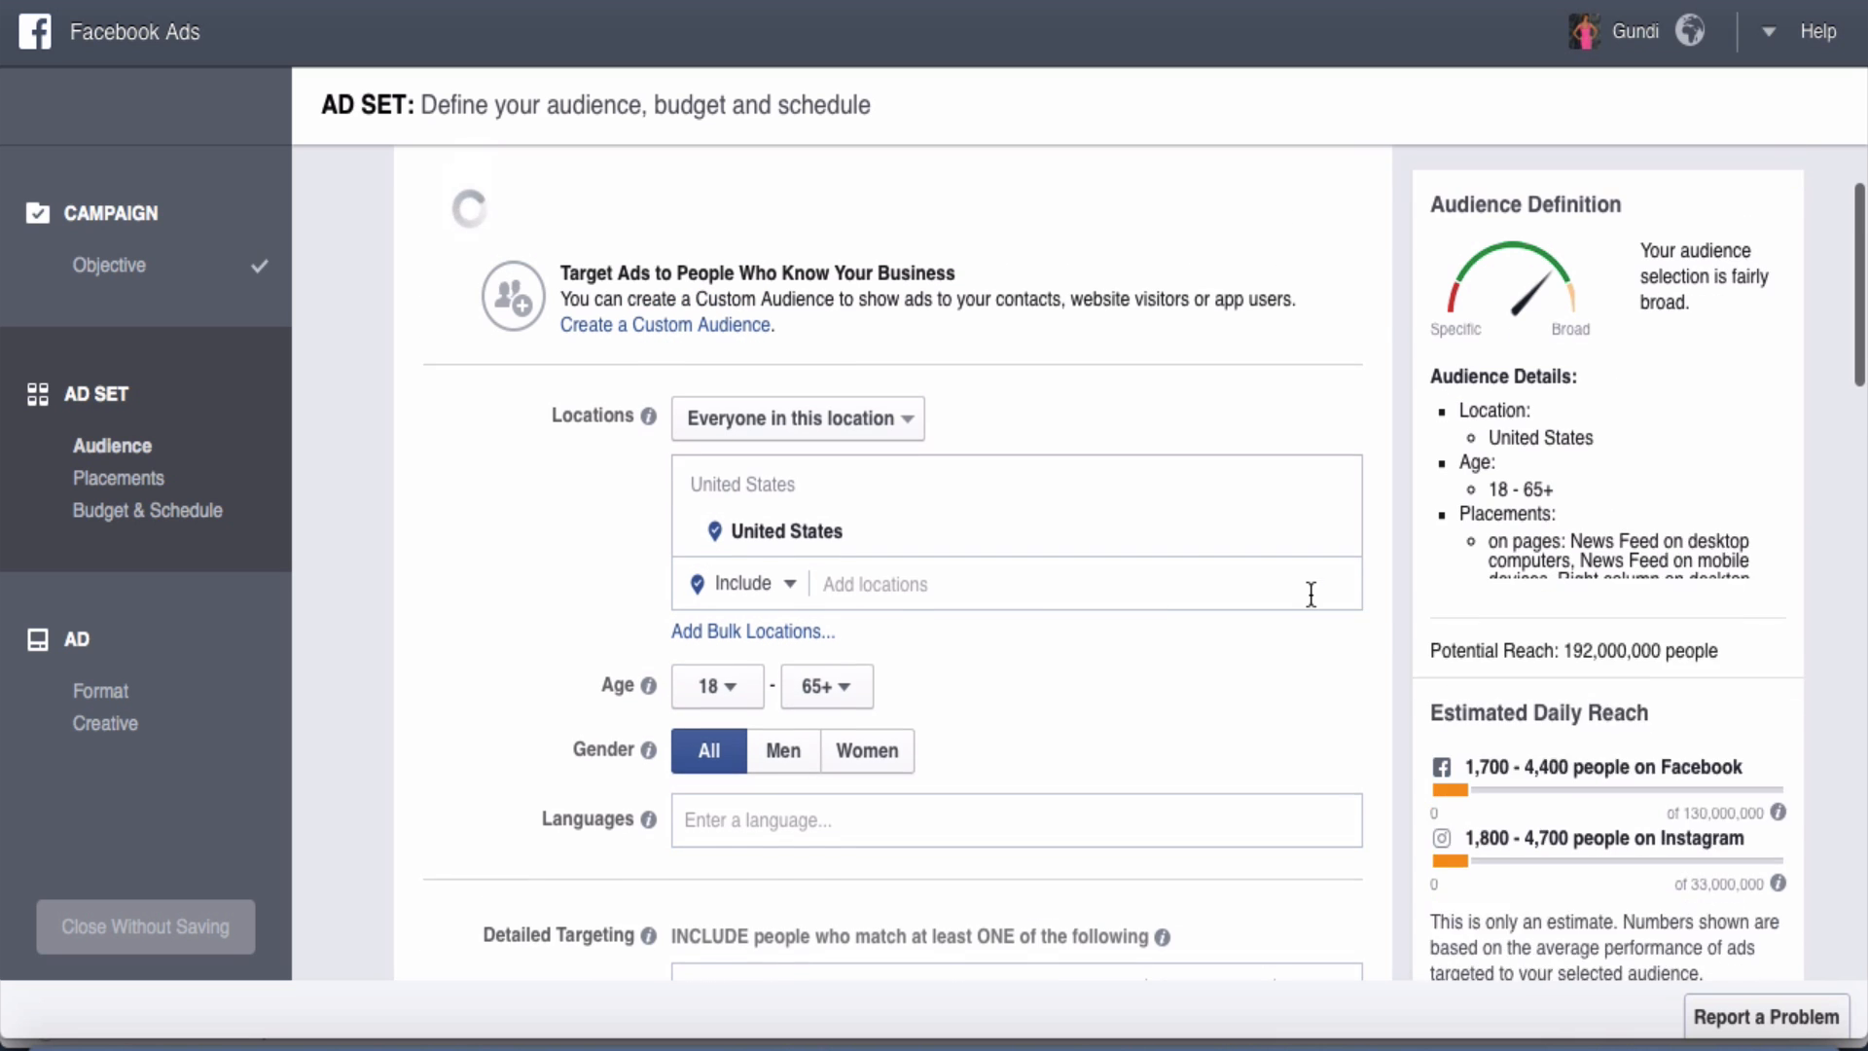
{"action": "scroll", "coordinate": [1140, 777], "scroll_direction": "down", "scroll_amount": 3}
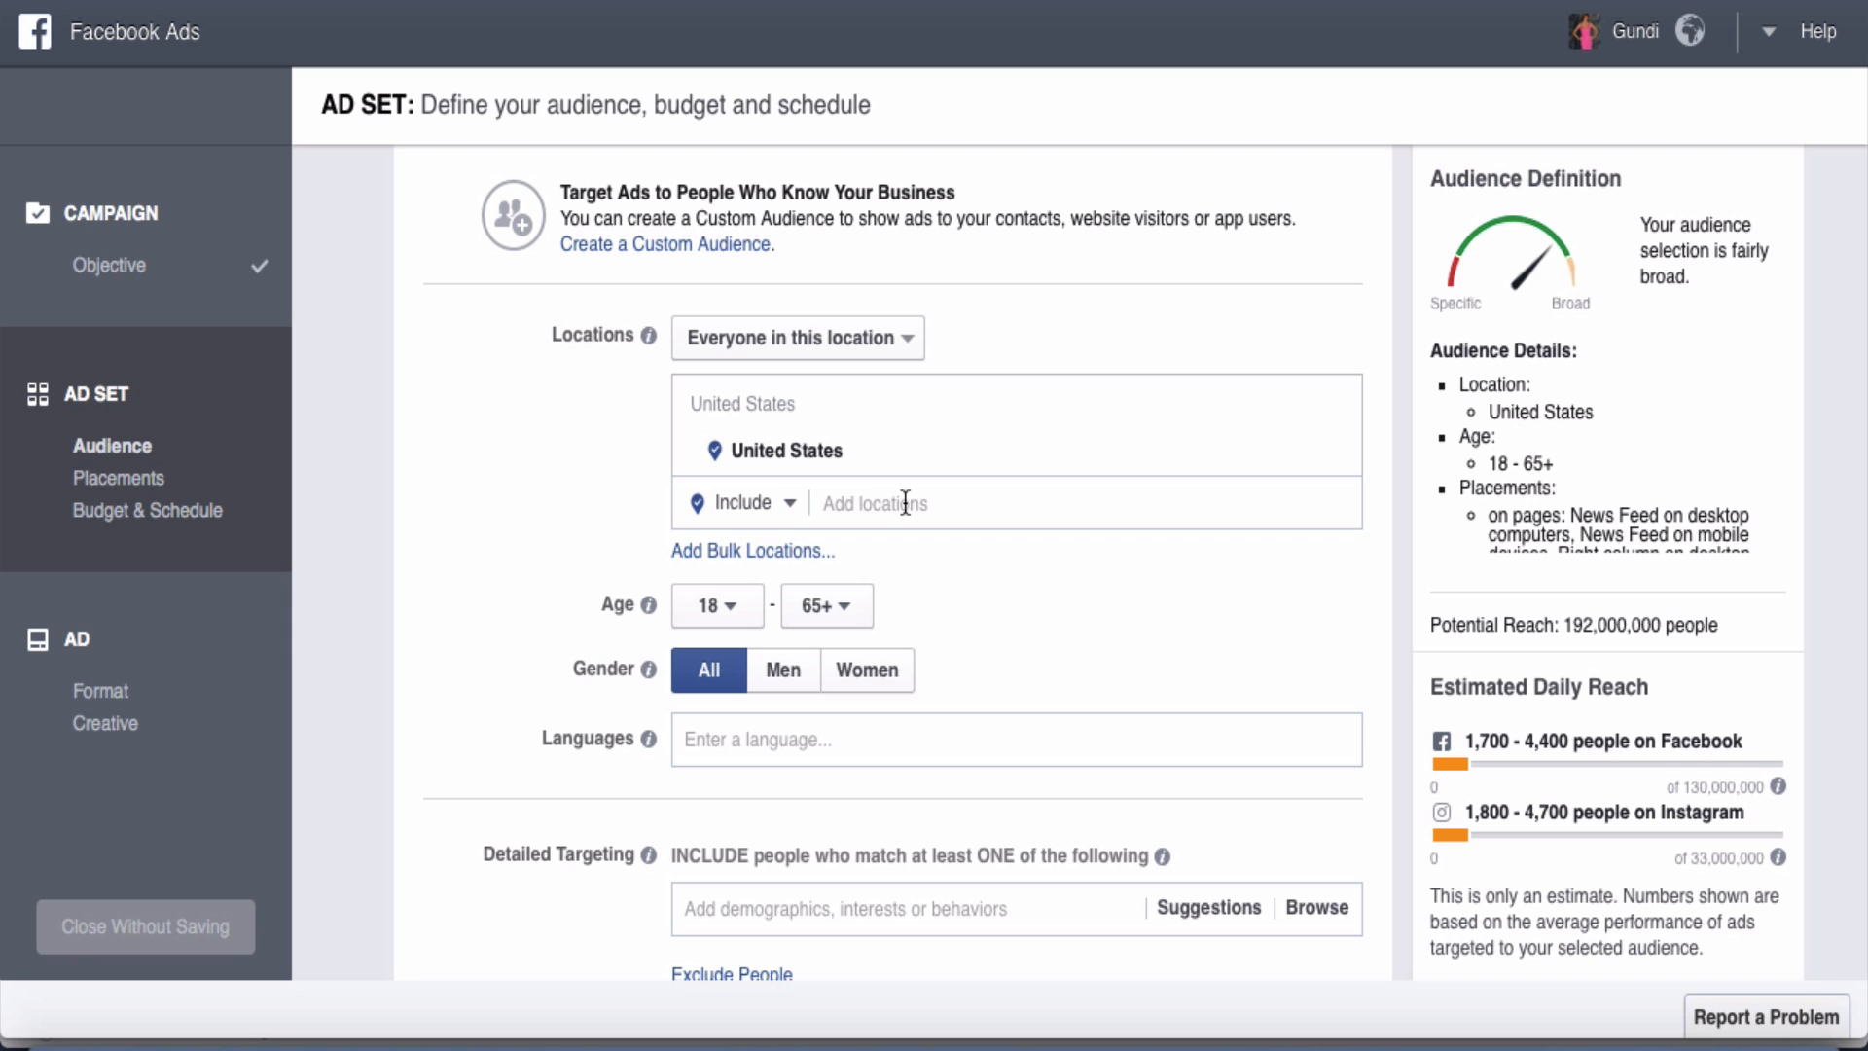
{"action": "scroll", "coordinate": [905, 502], "scroll_direction": "down", "scroll_amount": 2}
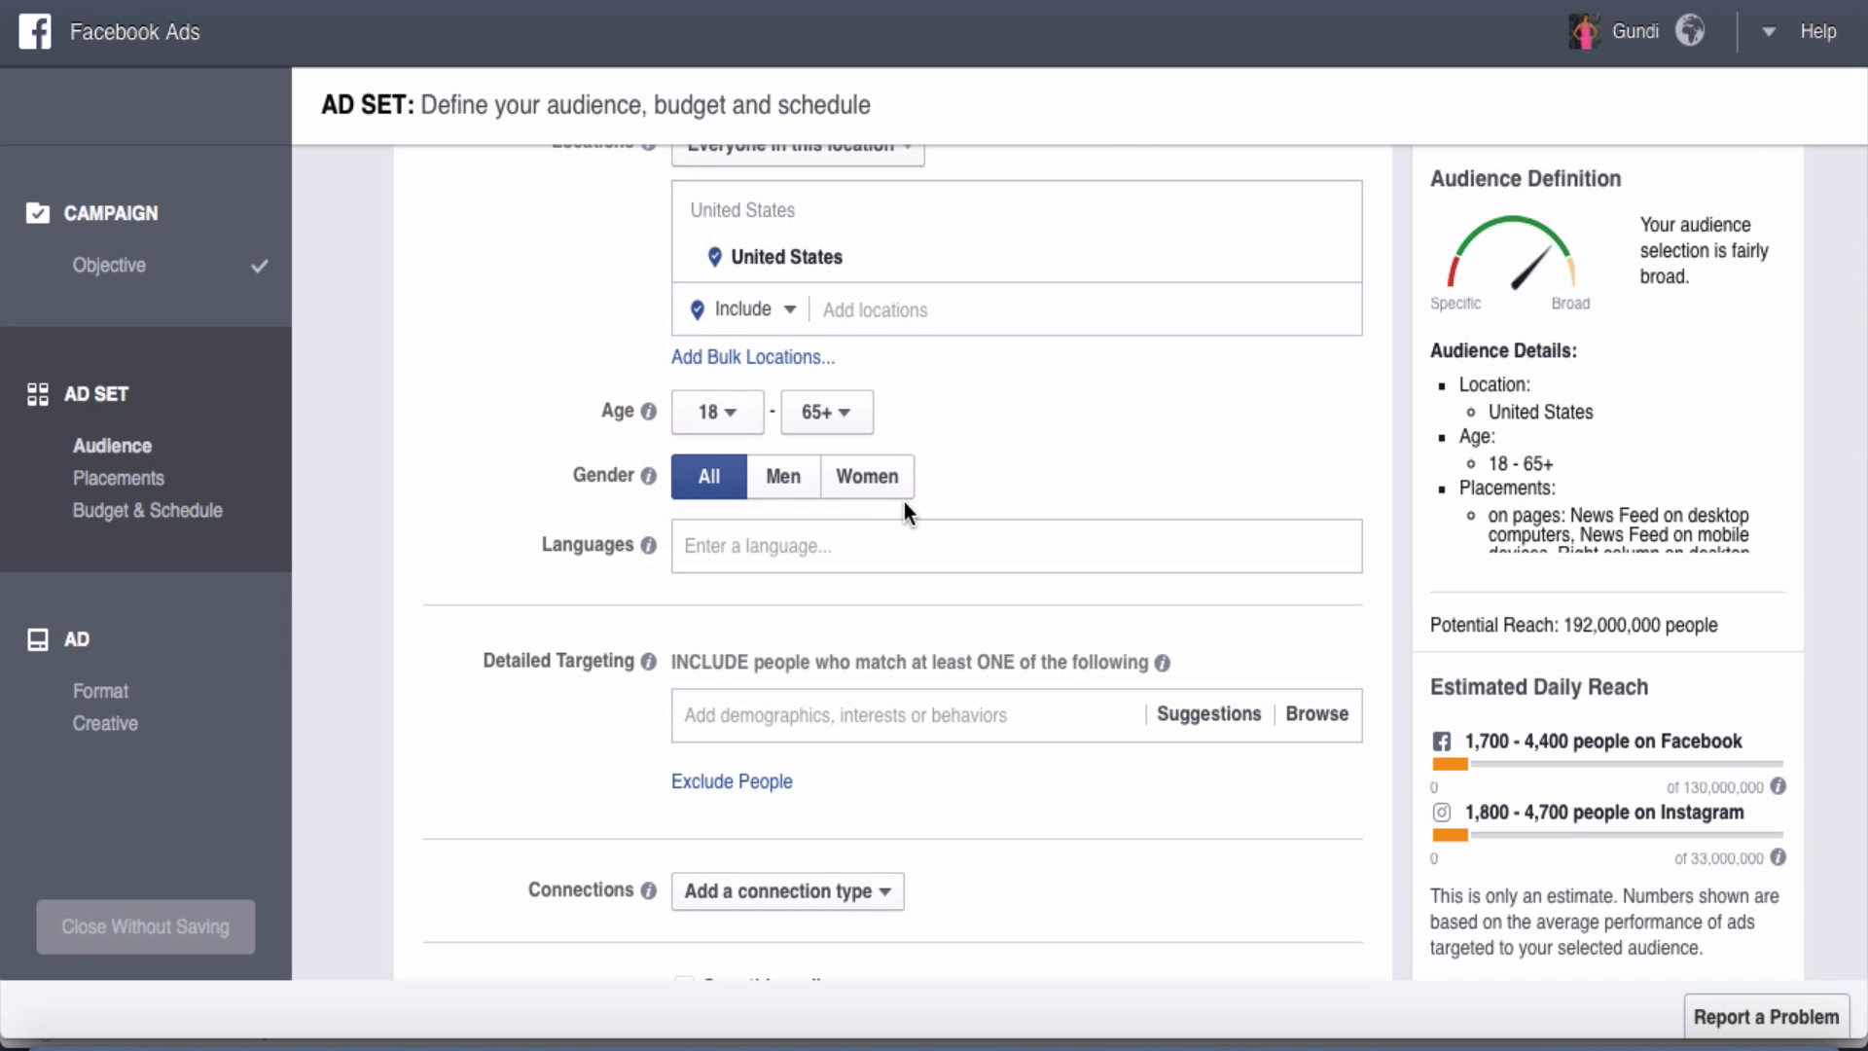
{"action": "scroll", "coordinate": [902, 502], "scroll_direction": "down", "scroll_amount": 3}
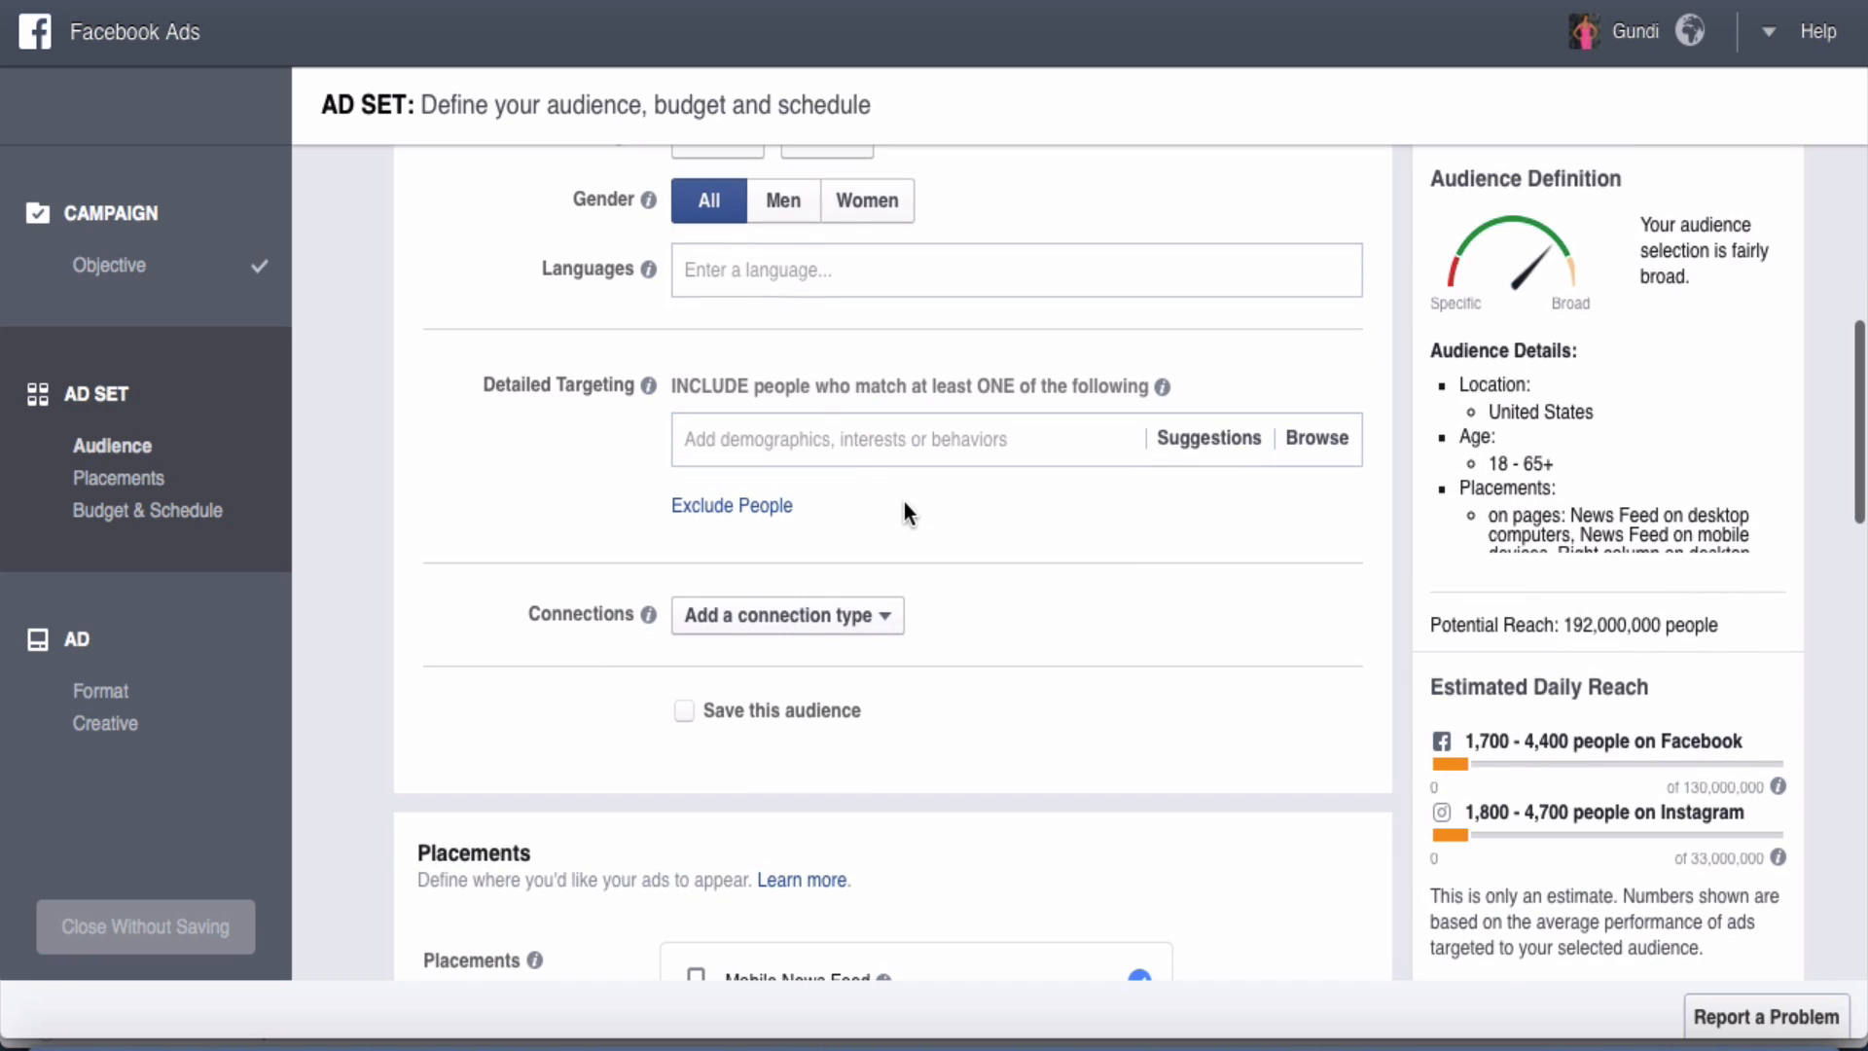
{"action": "left_click", "coordinate": [810, 428]}
{"action": "type", "text": "budget travel"}
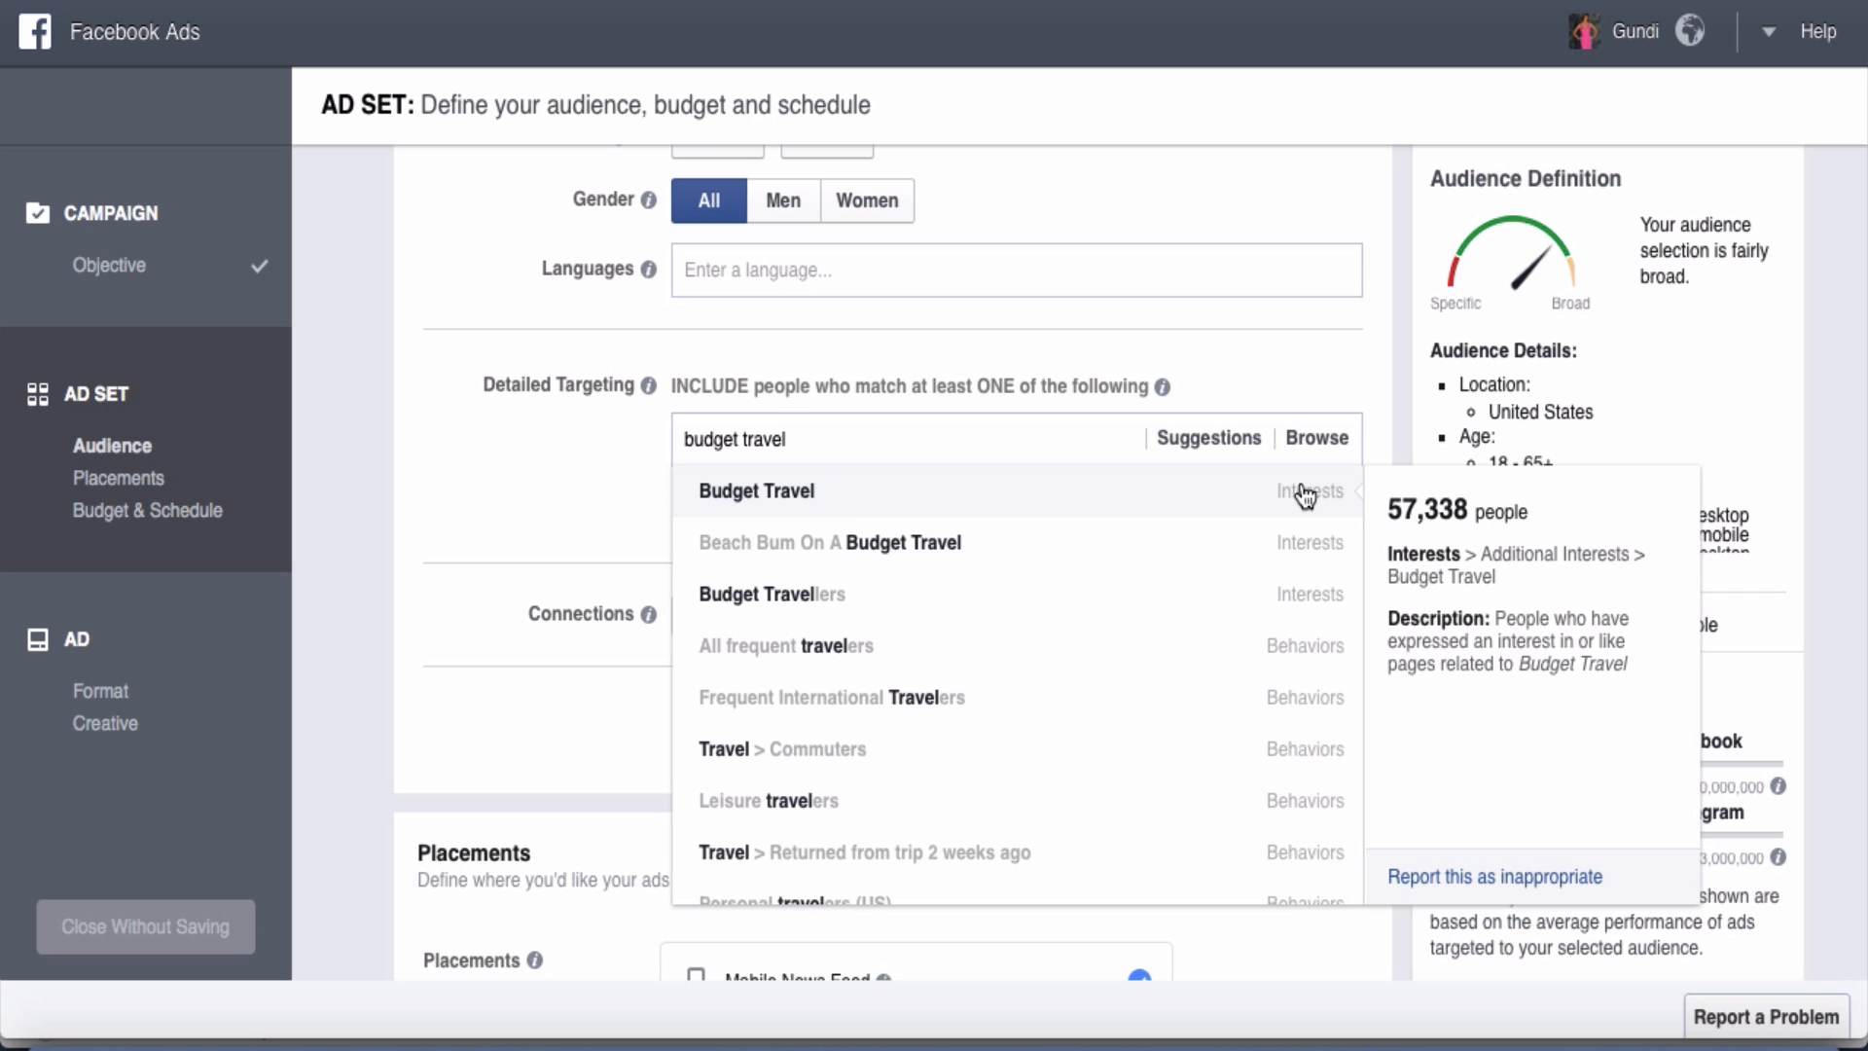
Examine the suggested interests and behaviors for budget travel, and close the suggestions without adding any
{"action": "scroll", "coordinate": [1297, 656], "scroll_direction": "down", "scroll_amount": 2}
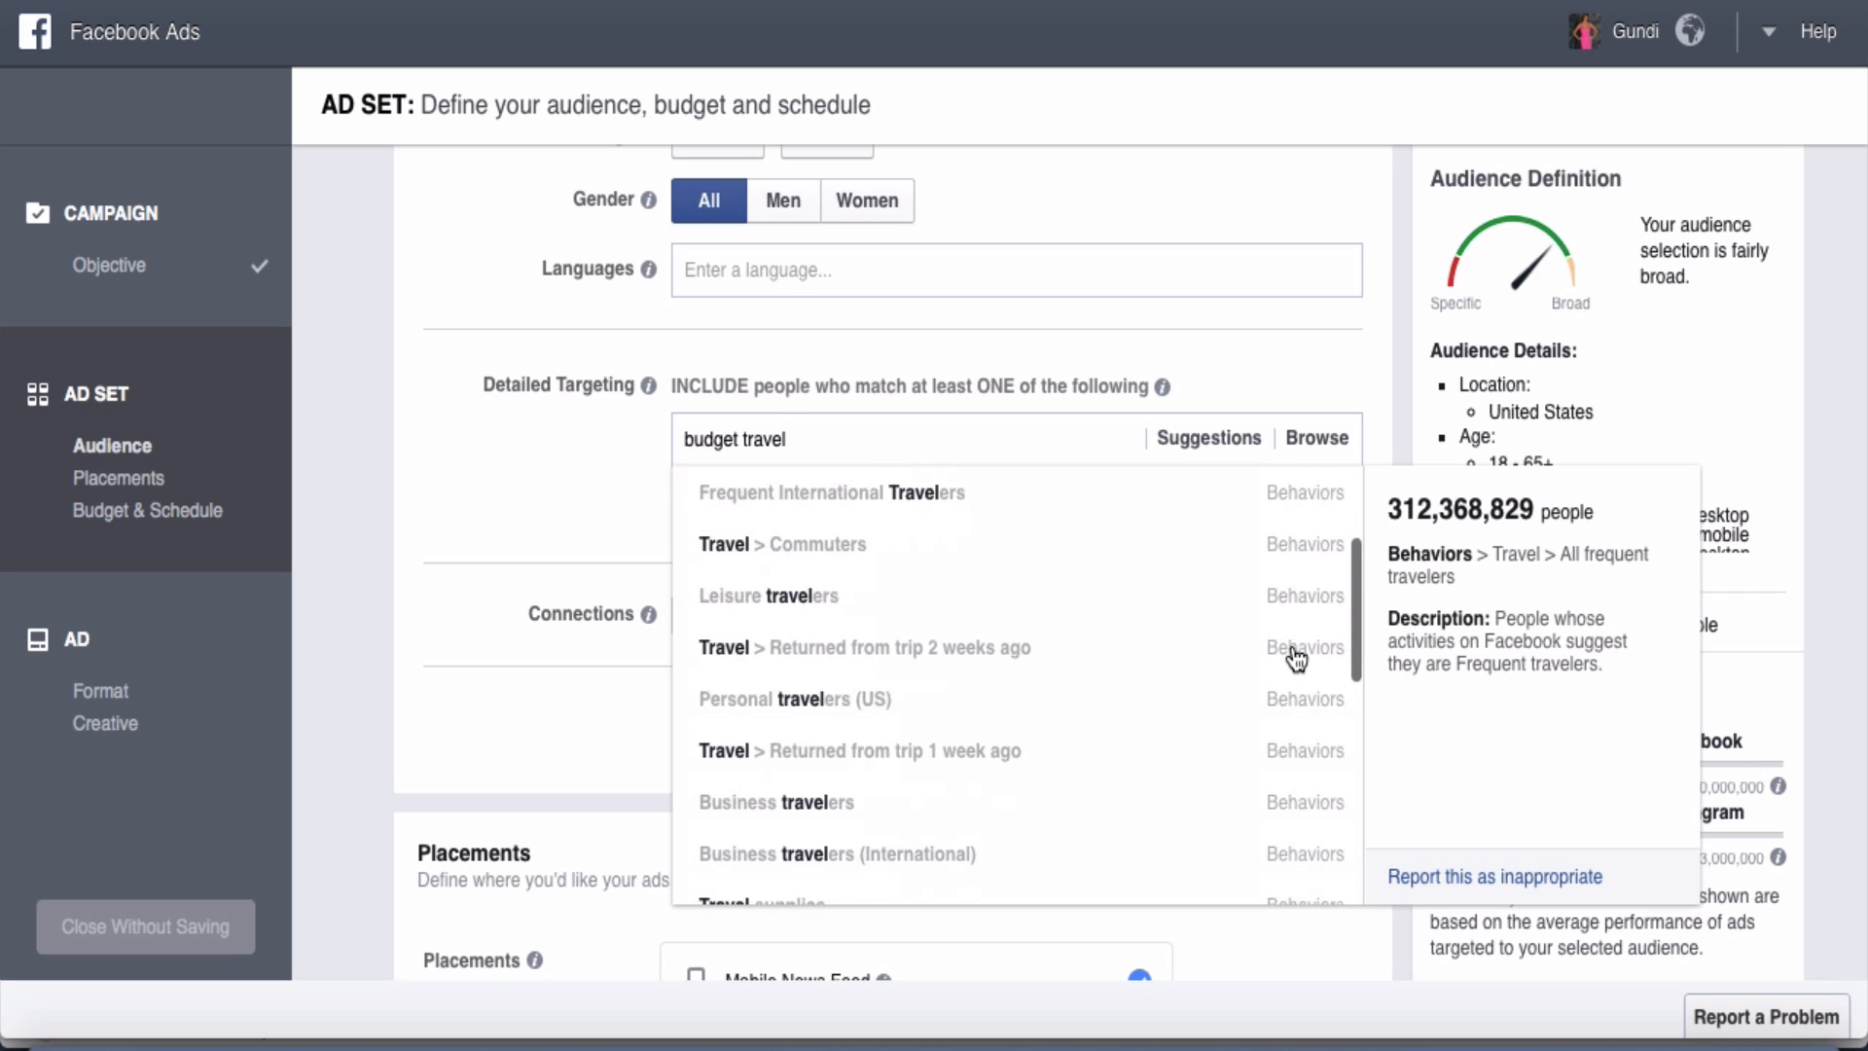
{"action": "scroll", "coordinate": [1297, 659], "scroll_direction": "down", "scroll_amount": 5}
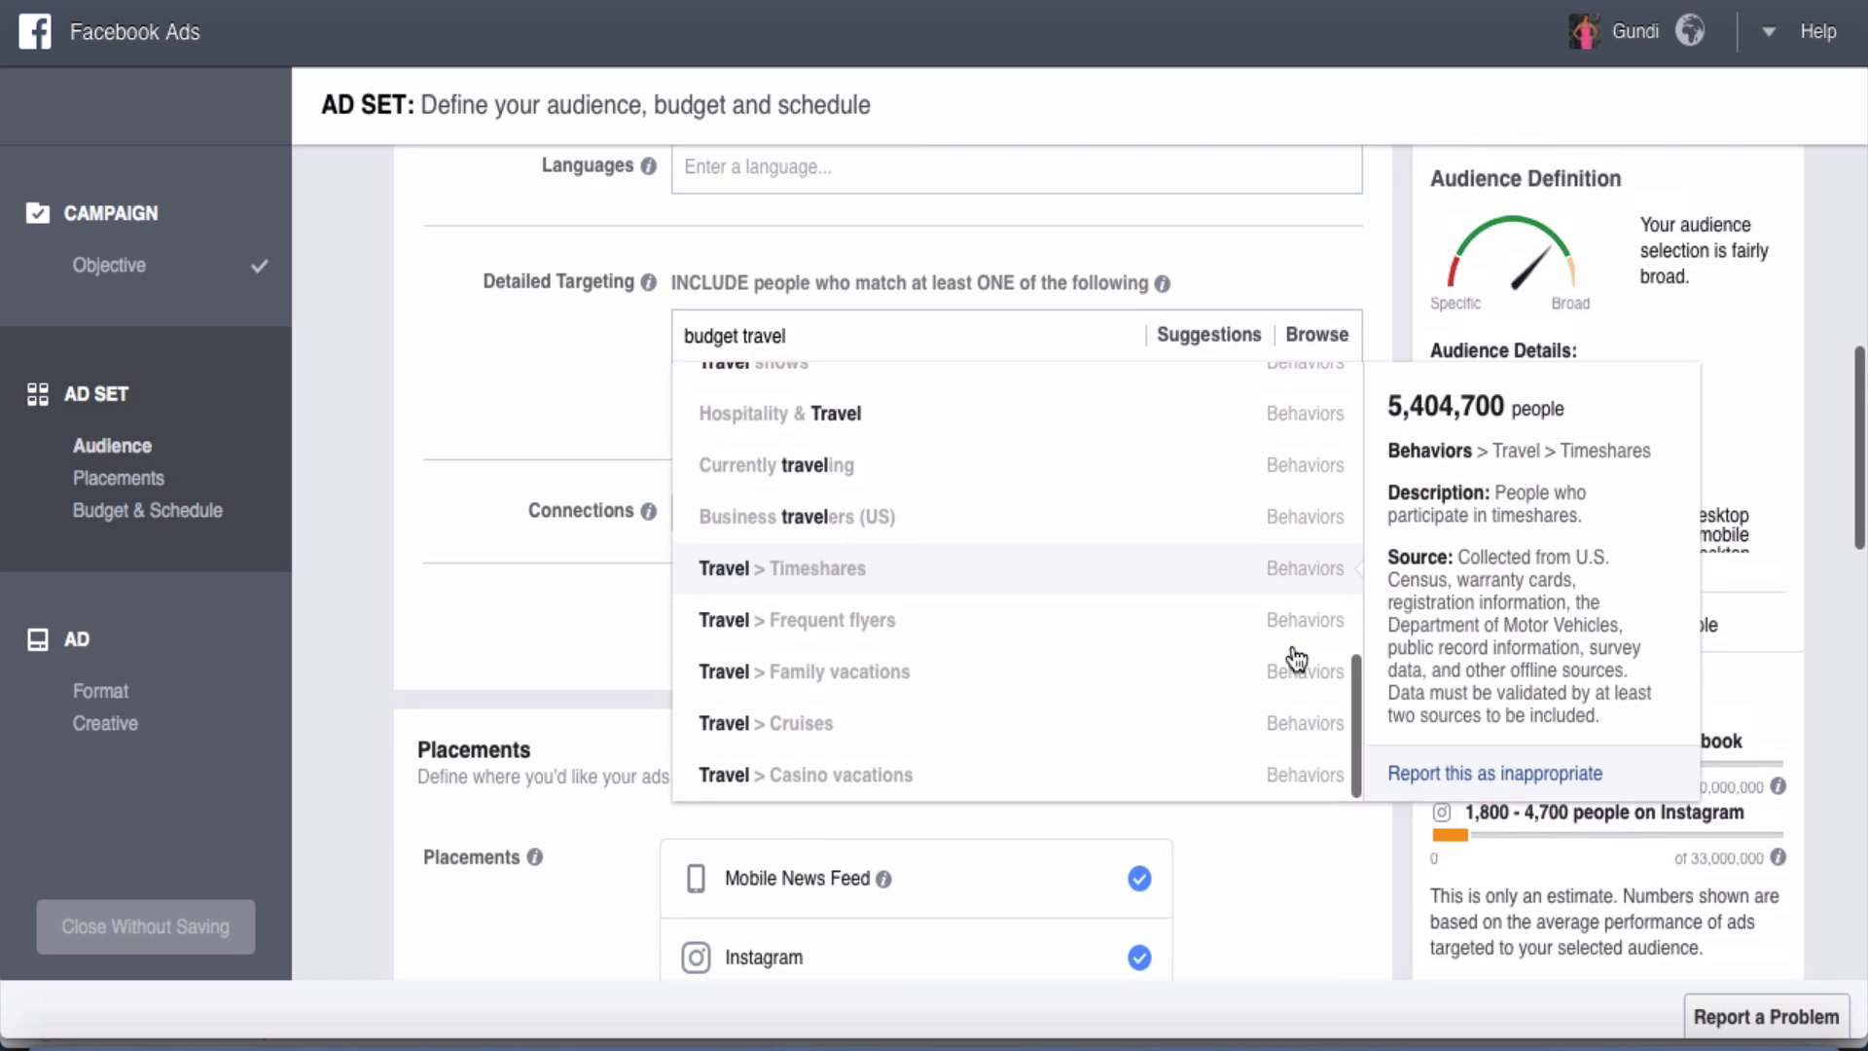
{"action": "scroll", "coordinate": [1297, 659], "scroll_direction": "down", "scroll_amount": 2}
{"action": "scroll", "coordinate": [1298, 771], "scroll_direction": "up", "scroll_amount": 3}
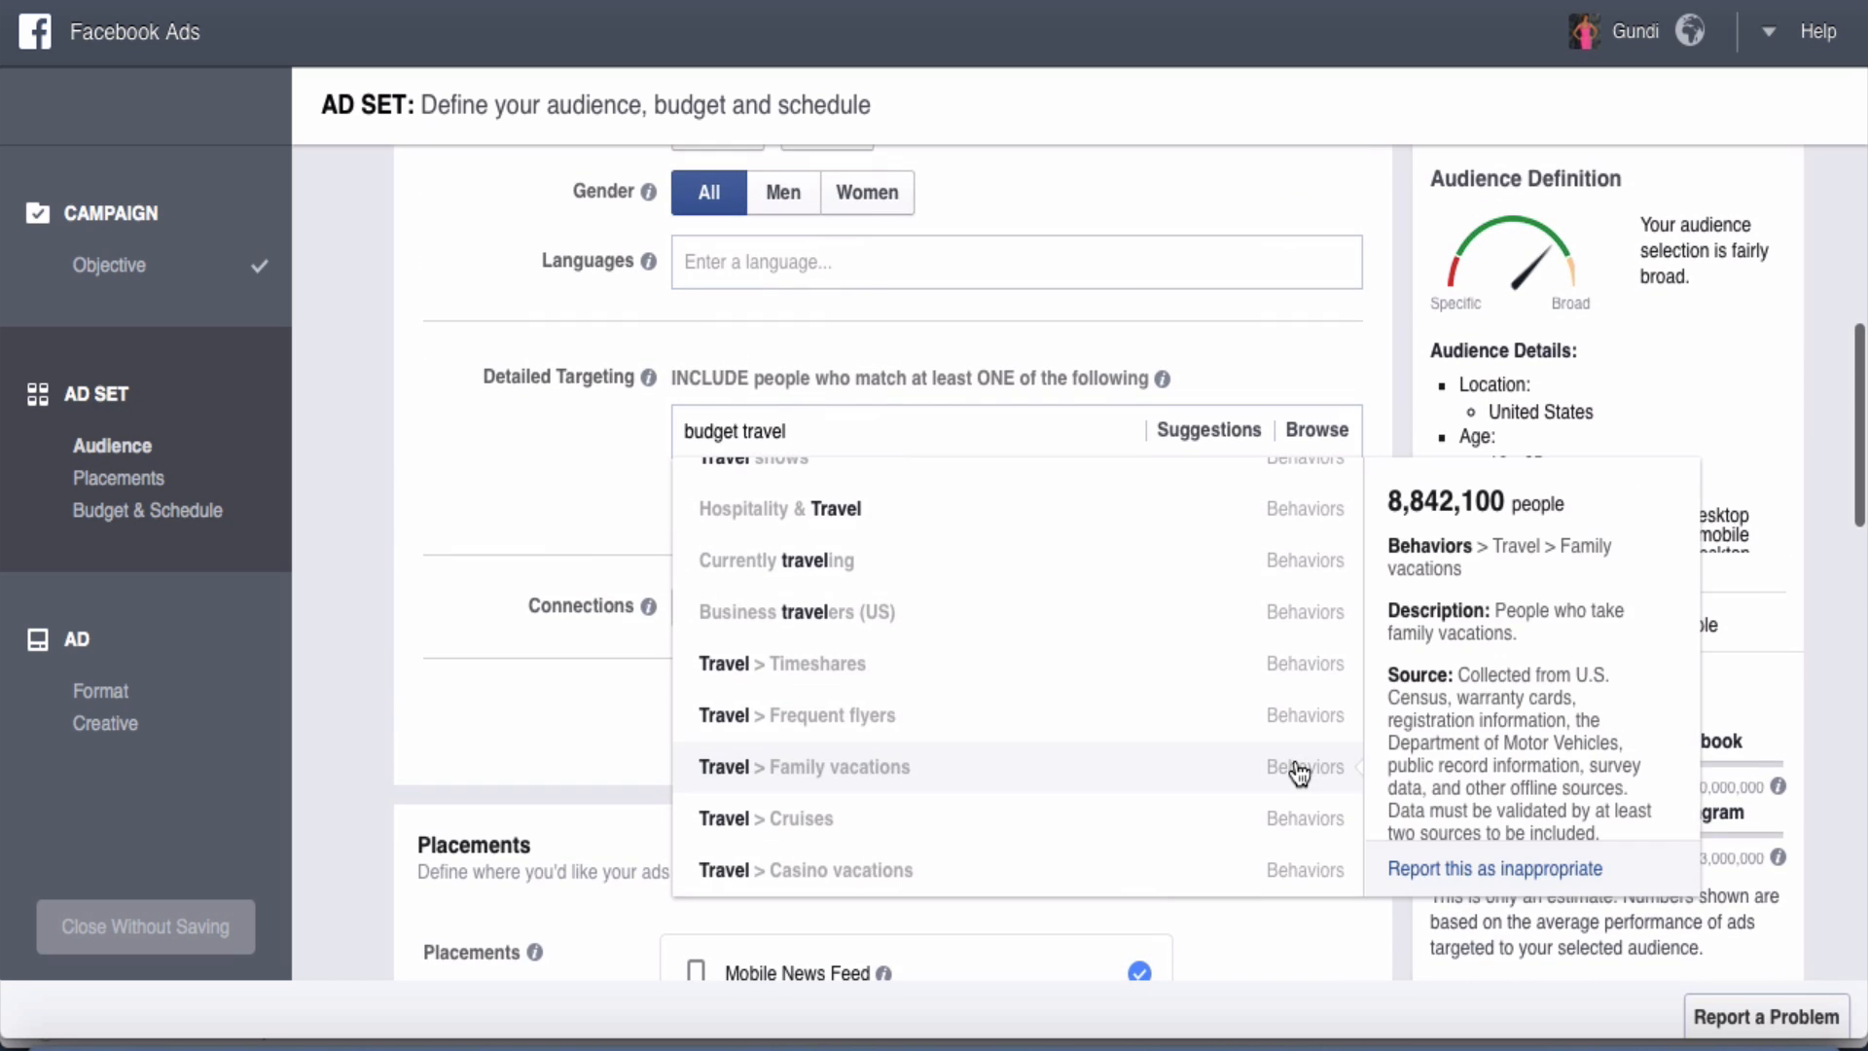
{"action": "scroll", "coordinate": [1297, 772], "scroll_direction": "up", "scroll_amount": 8}
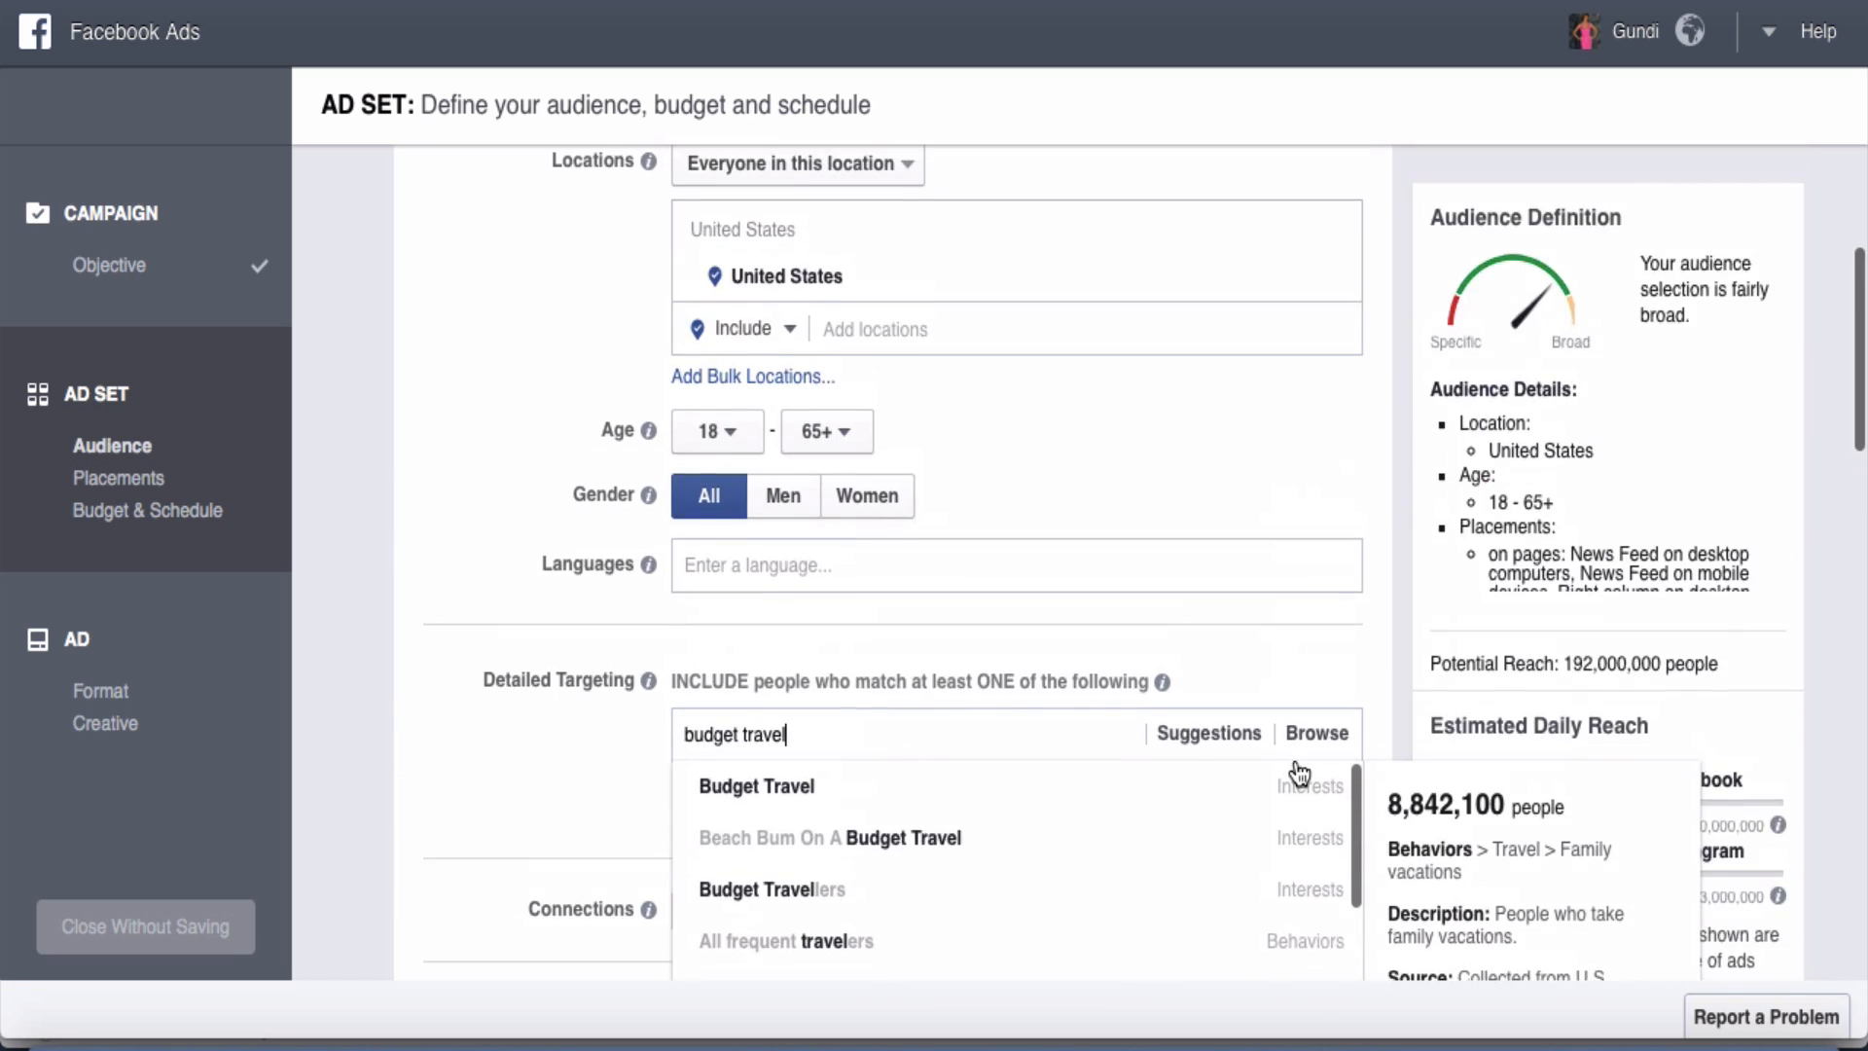
{"action": "scroll", "coordinate": [502, 729], "scroll_direction": "down", "scroll_amount": 3}
{"action": "scroll", "coordinate": [526, 681], "scroll_direction": "down", "scroll_amount": 4}
{"action": "scroll", "coordinate": [549, 650], "scroll_direction": "up", "scroll_amount": 4}
{"action": "mouse_move", "coordinate": [710, 504]}
{"action": "mouse_move", "coordinate": [742, 438]}
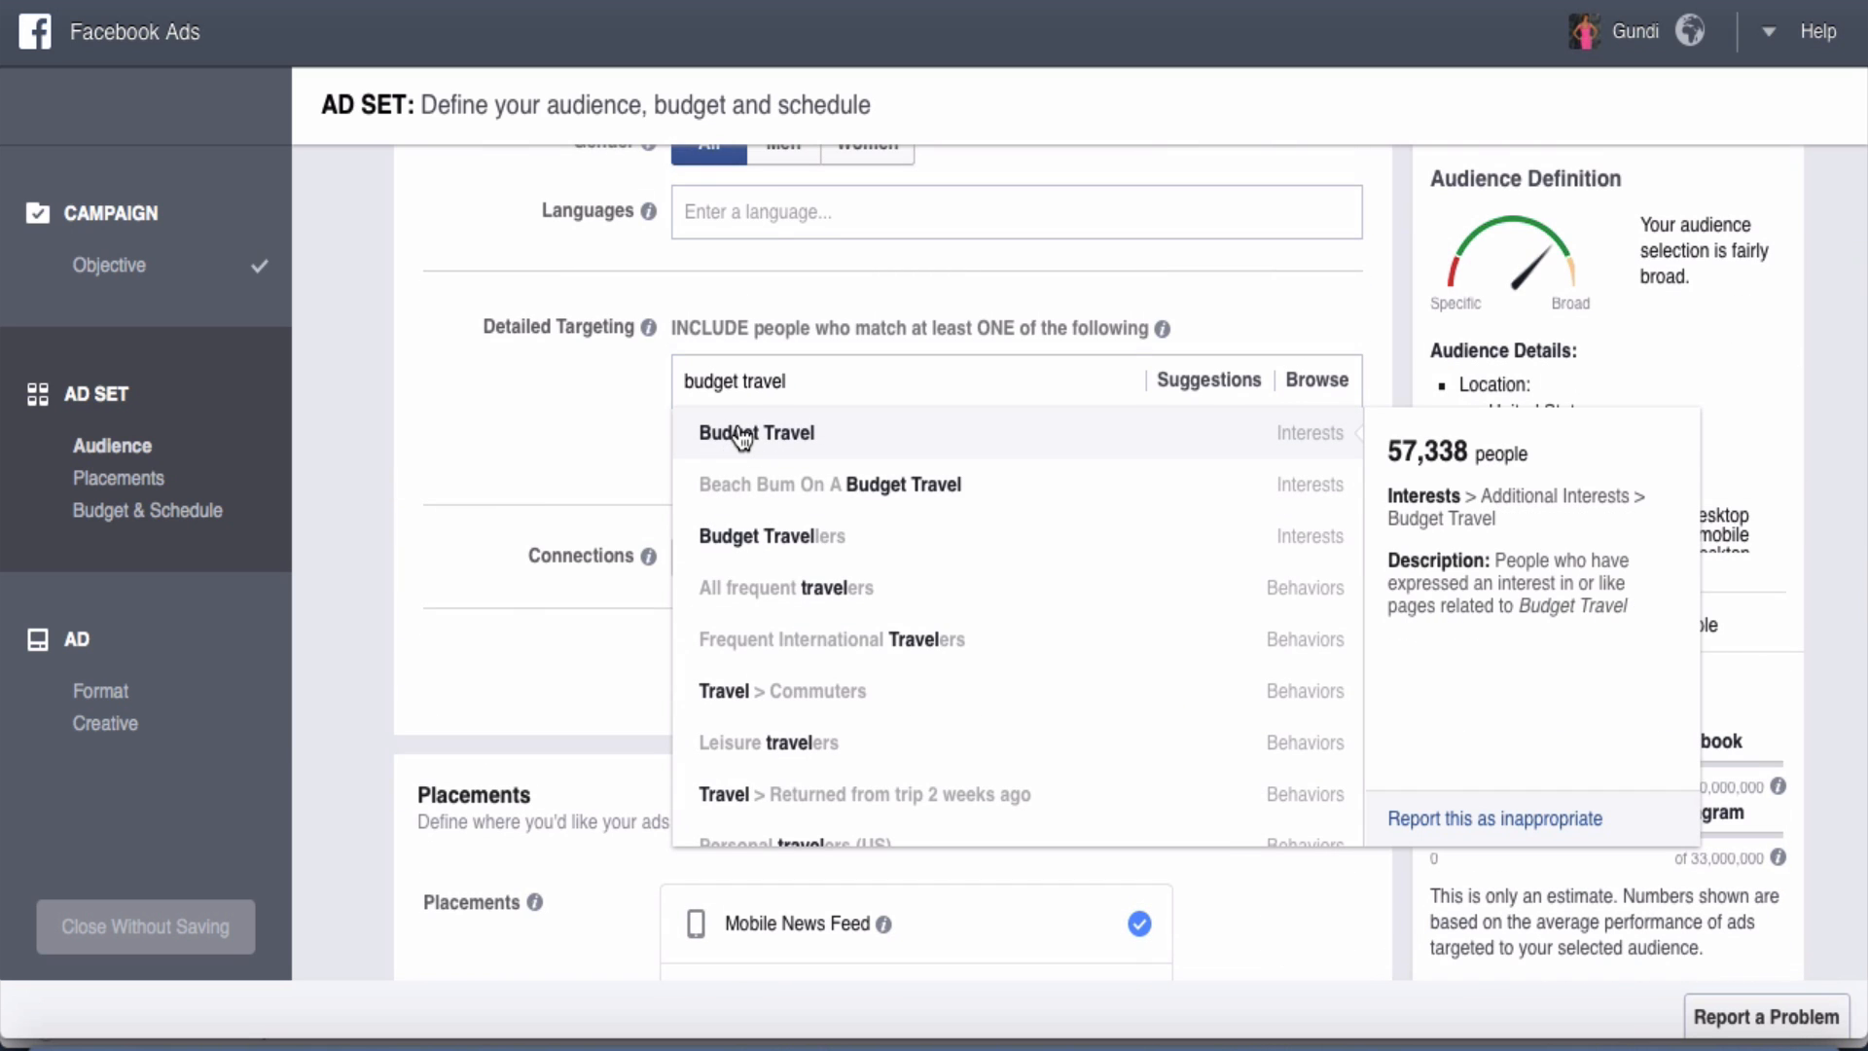
{"action": "left_click", "coordinate": [528, 444]}
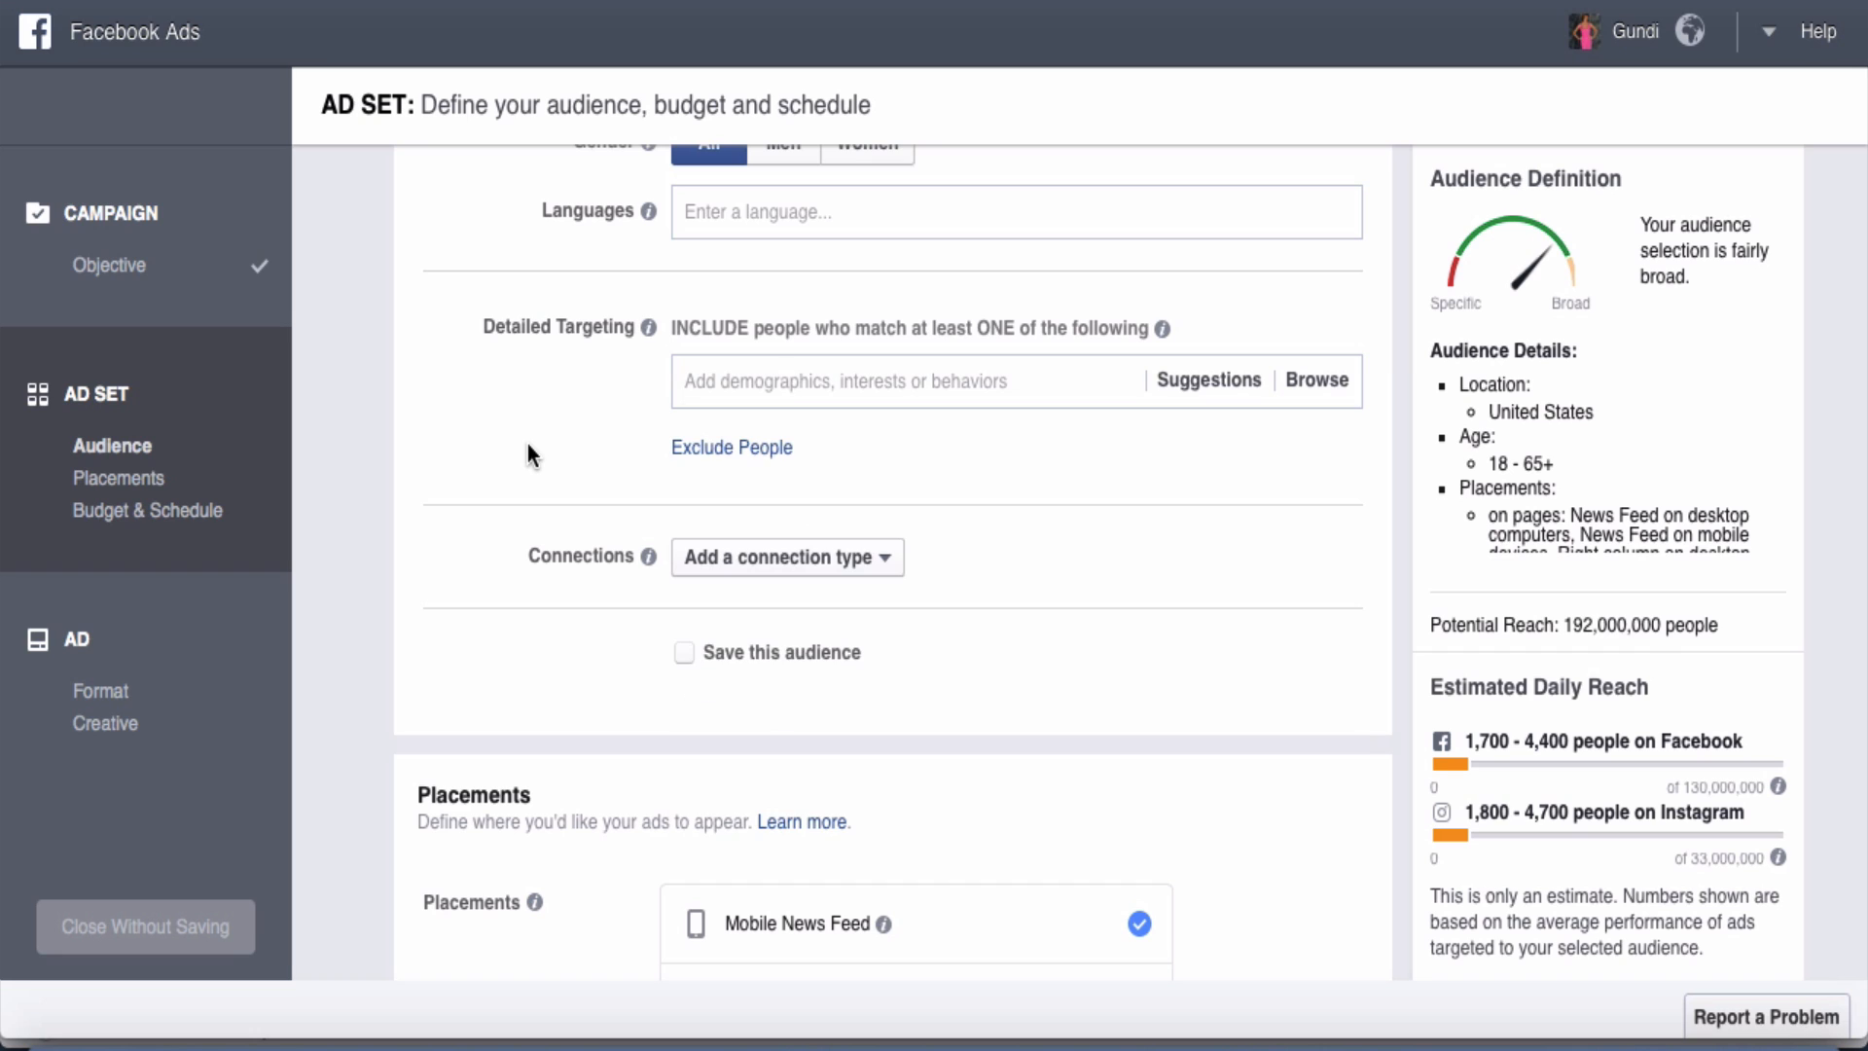
Examine the connection type options for Facebook Pages and Events in the audience settings
{"action": "left_click", "coordinate": [888, 563]}
{"action": "mouse_move", "coordinate": [885, 610]}
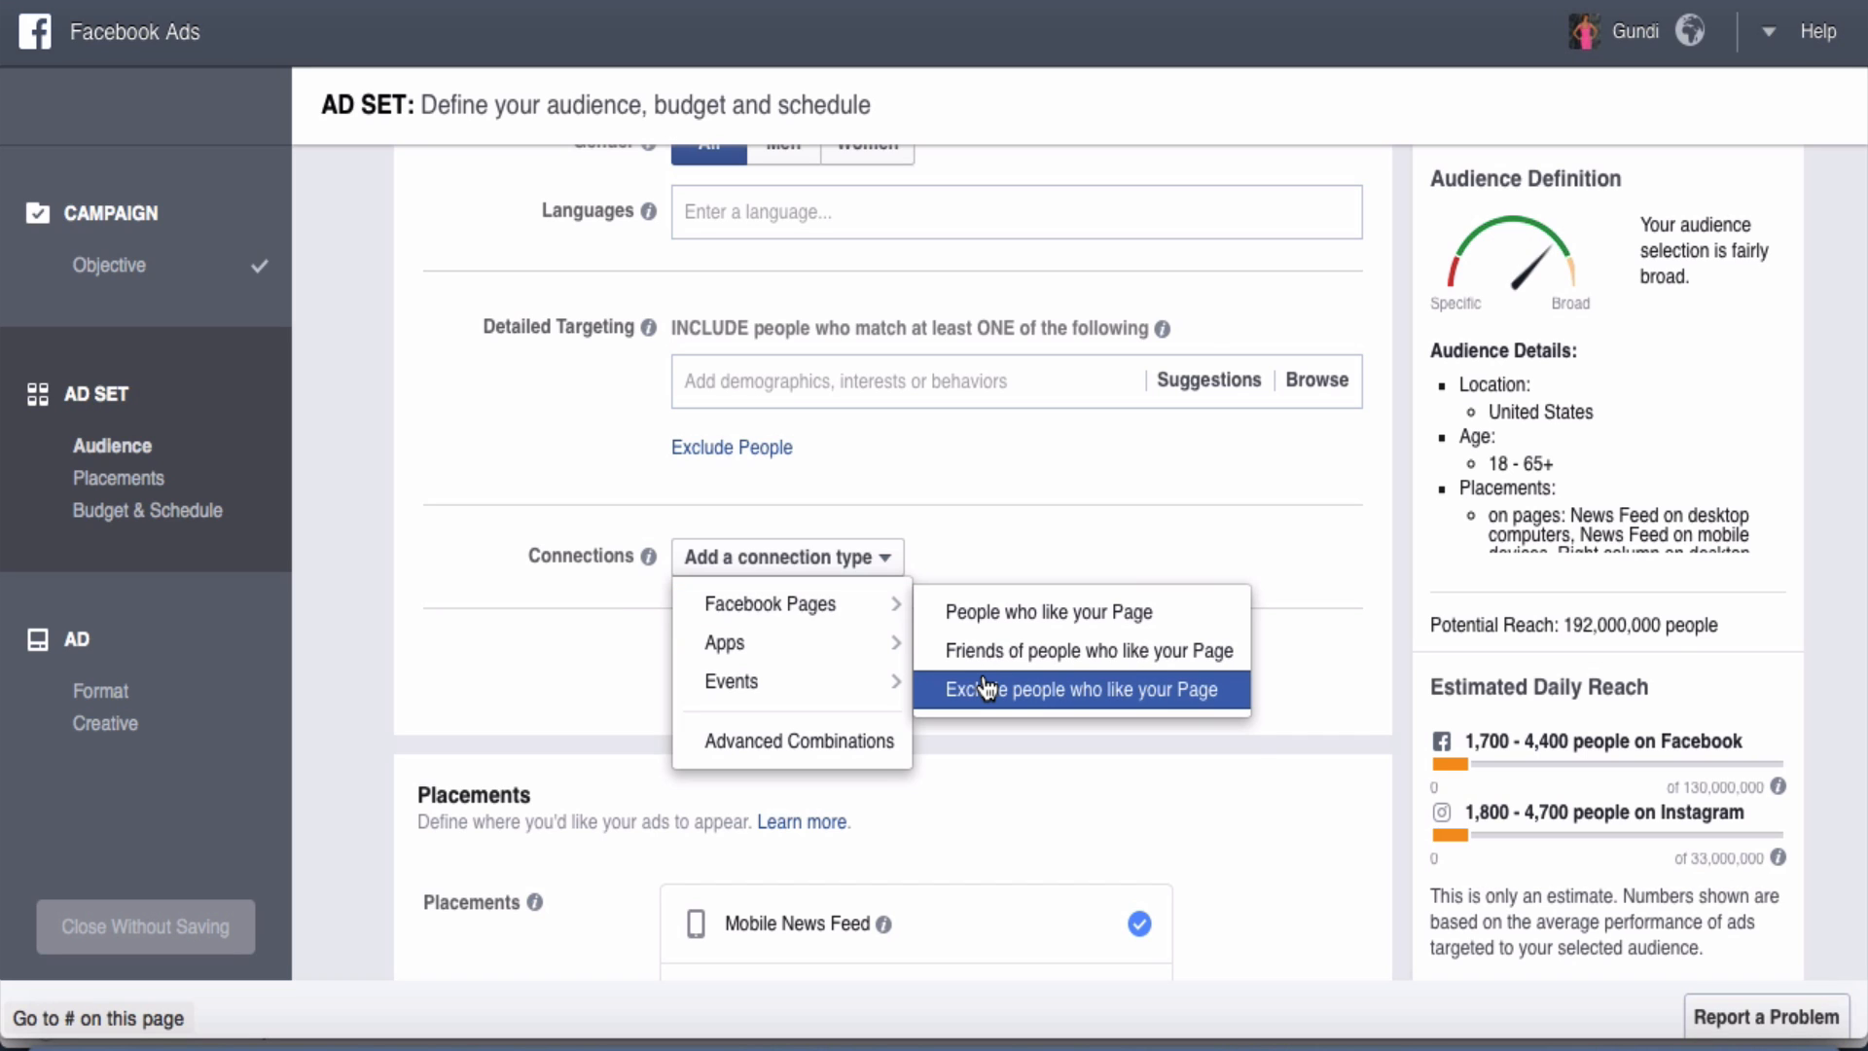
{"action": "mouse_move", "coordinate": [895, 691]}
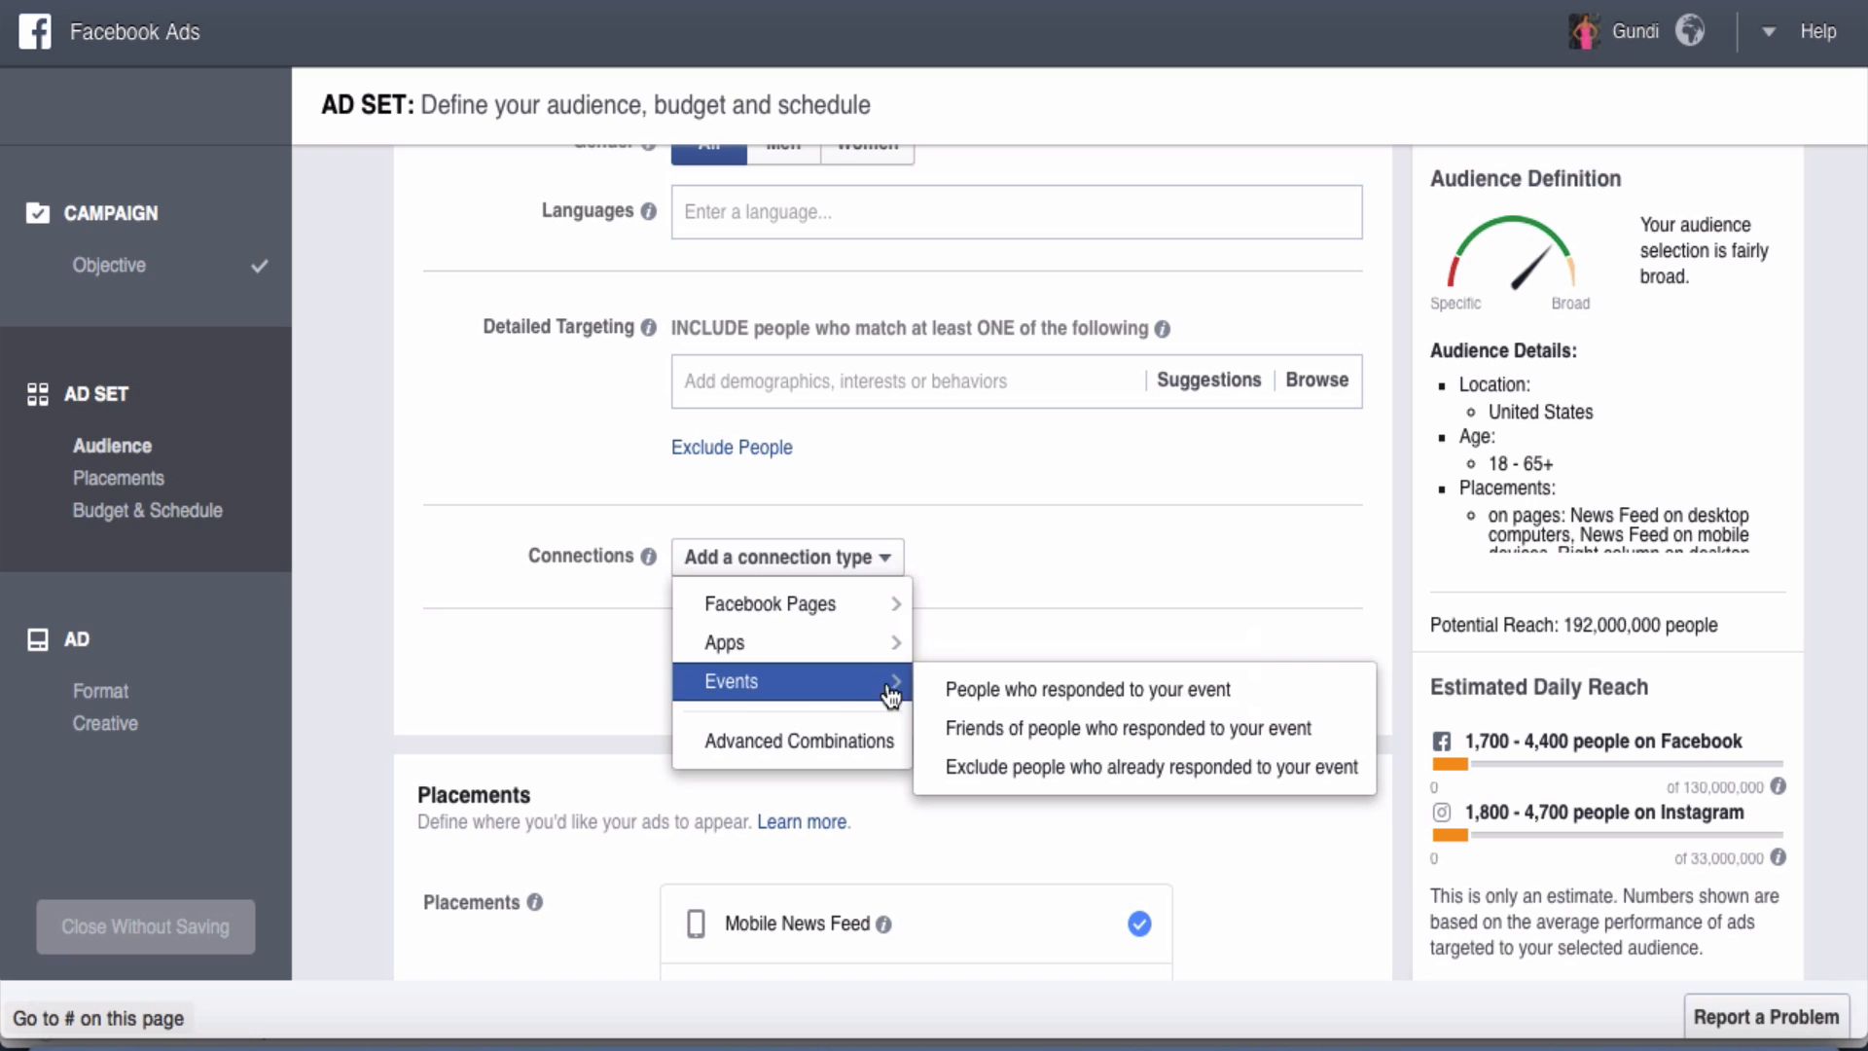
Limit the ad placements to Desktop News Feed by deselecting Mobile News Feed, Instagram, Audience Network and Desktop Right Column
{"action": "scroll", "coordinate": [506, 642], "scroll_direction": "down", "scroll_amount": 6}
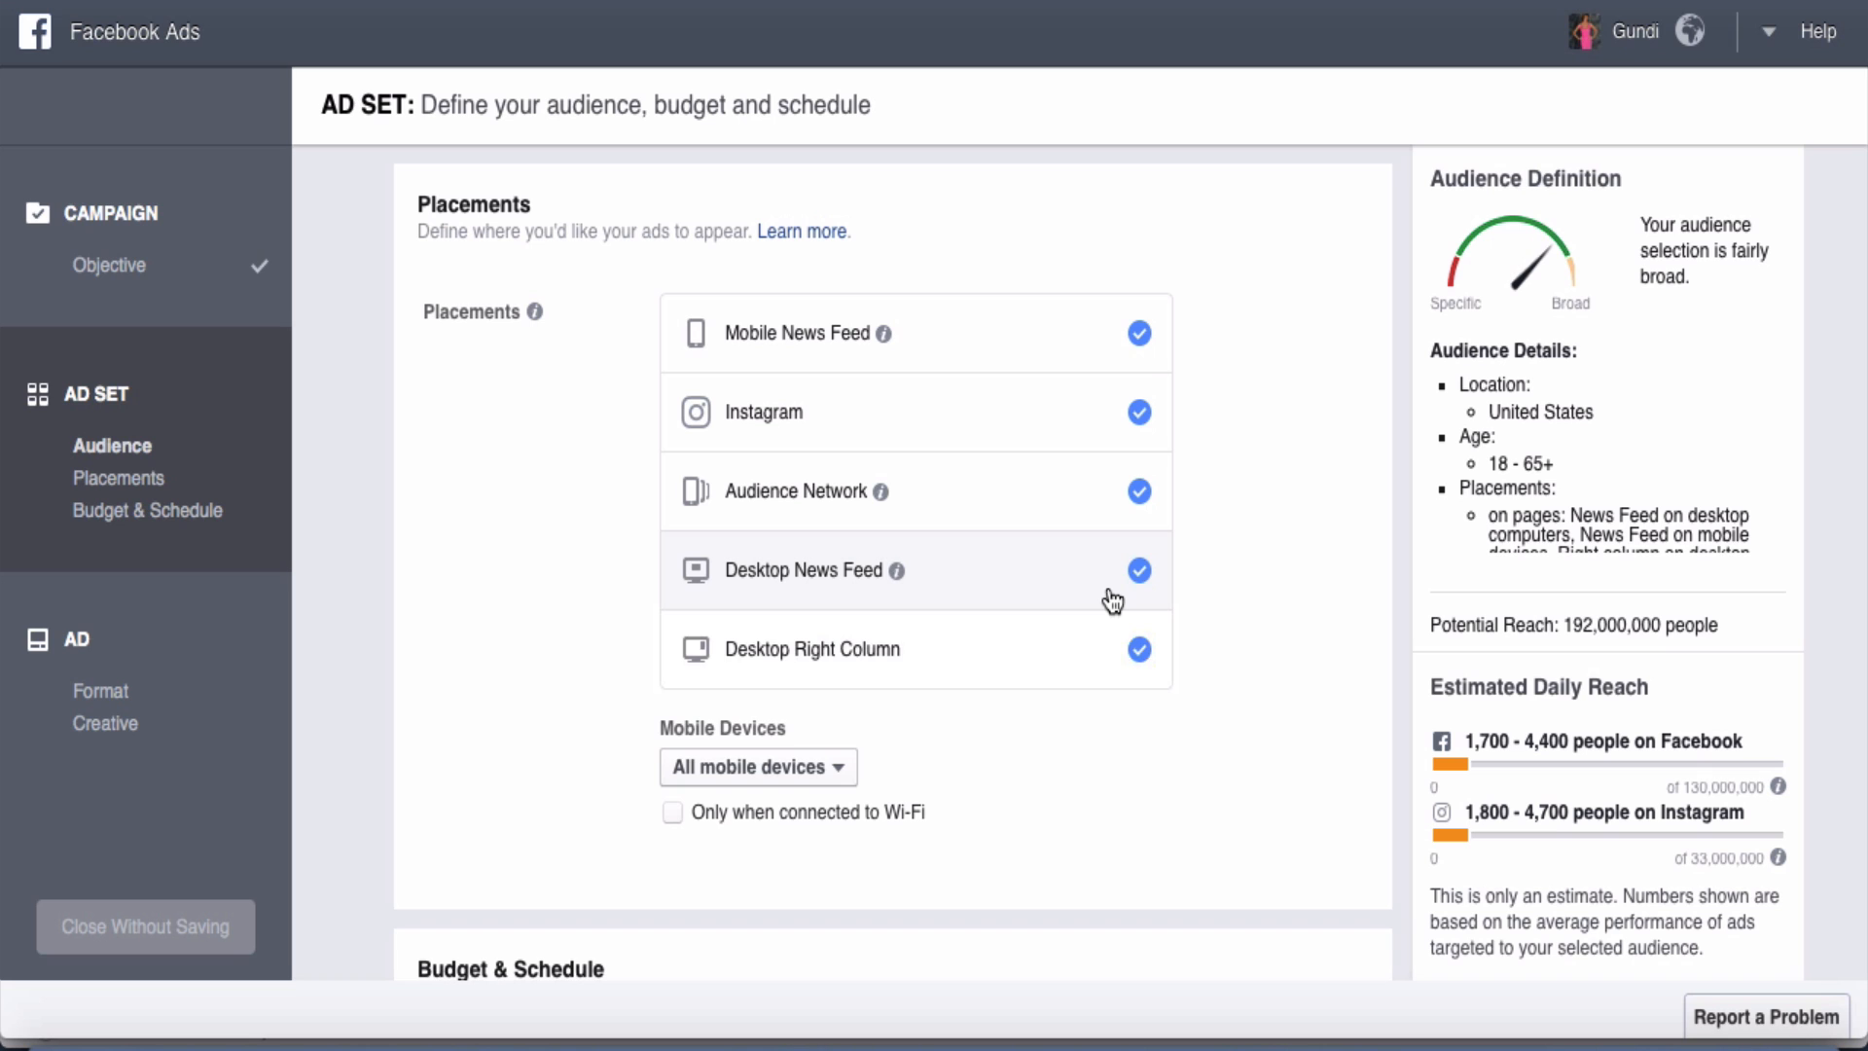
{"action": "left_click", "coordinate": [1140, 334]}
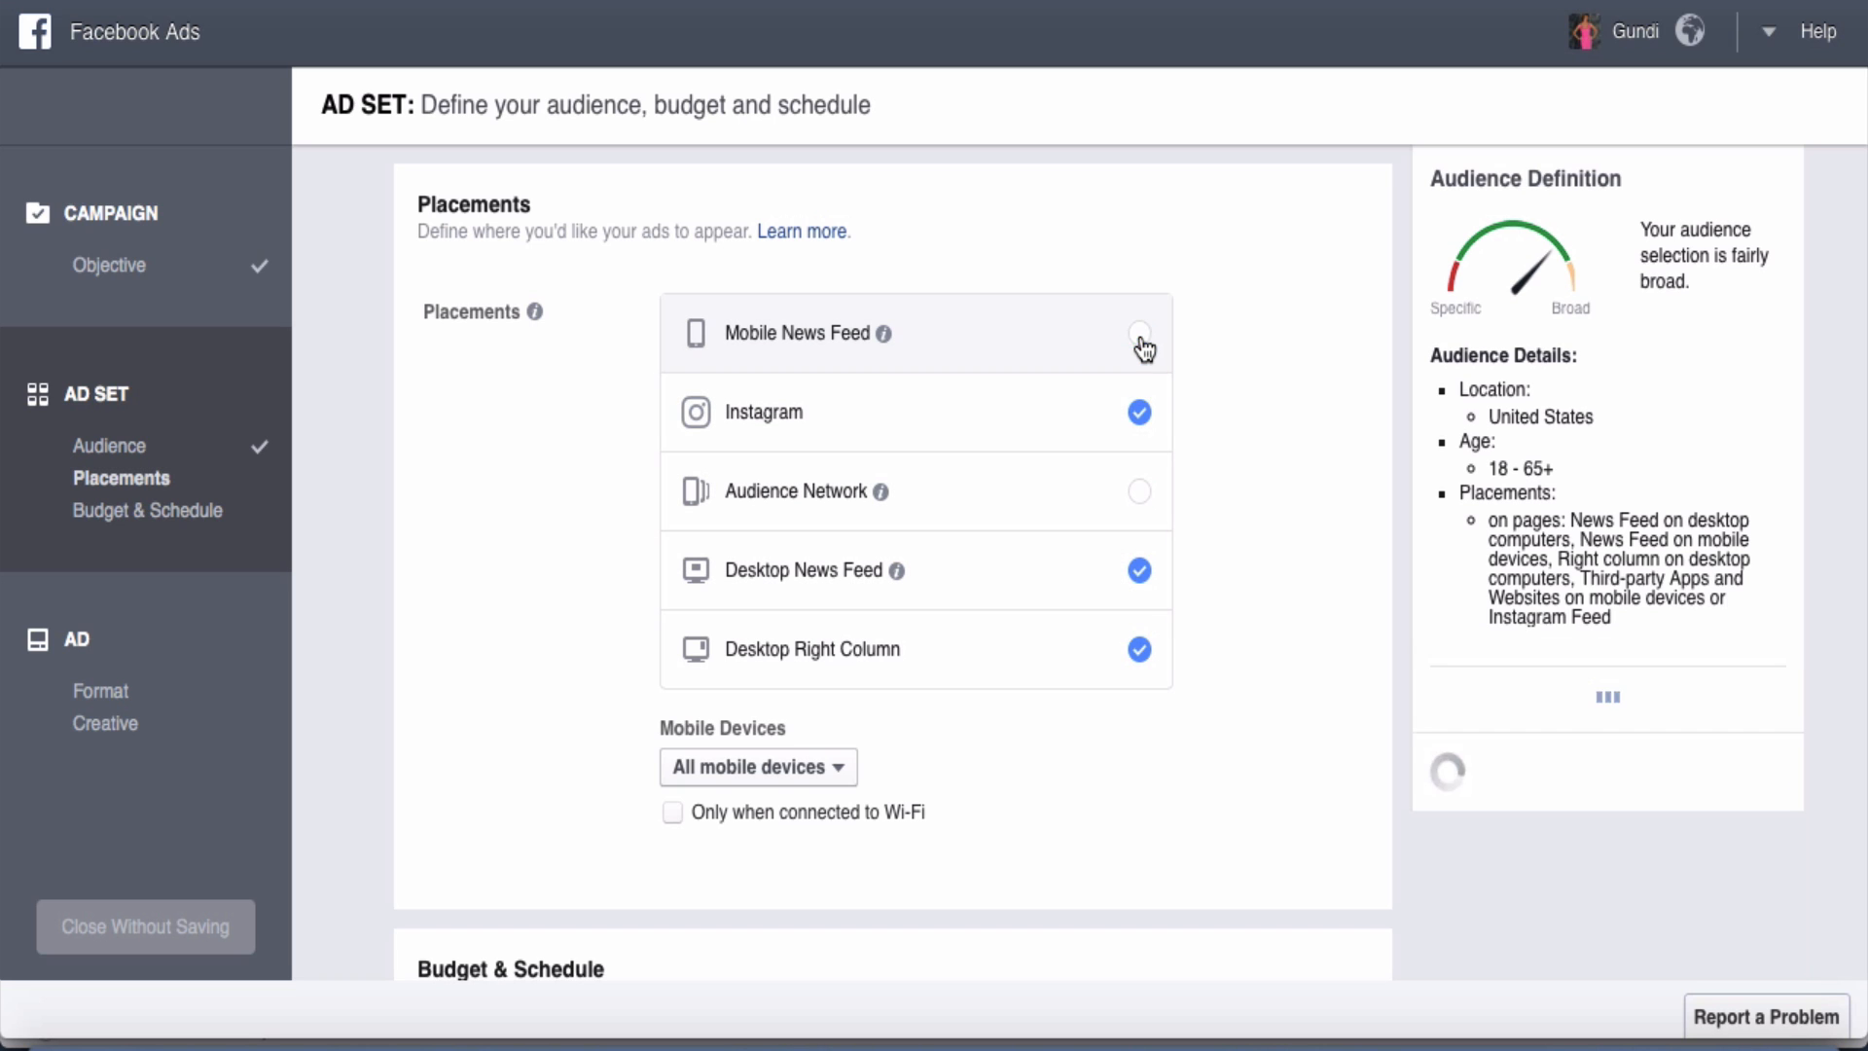
{"action": "left_click", "coordinate": [1140, 413]}
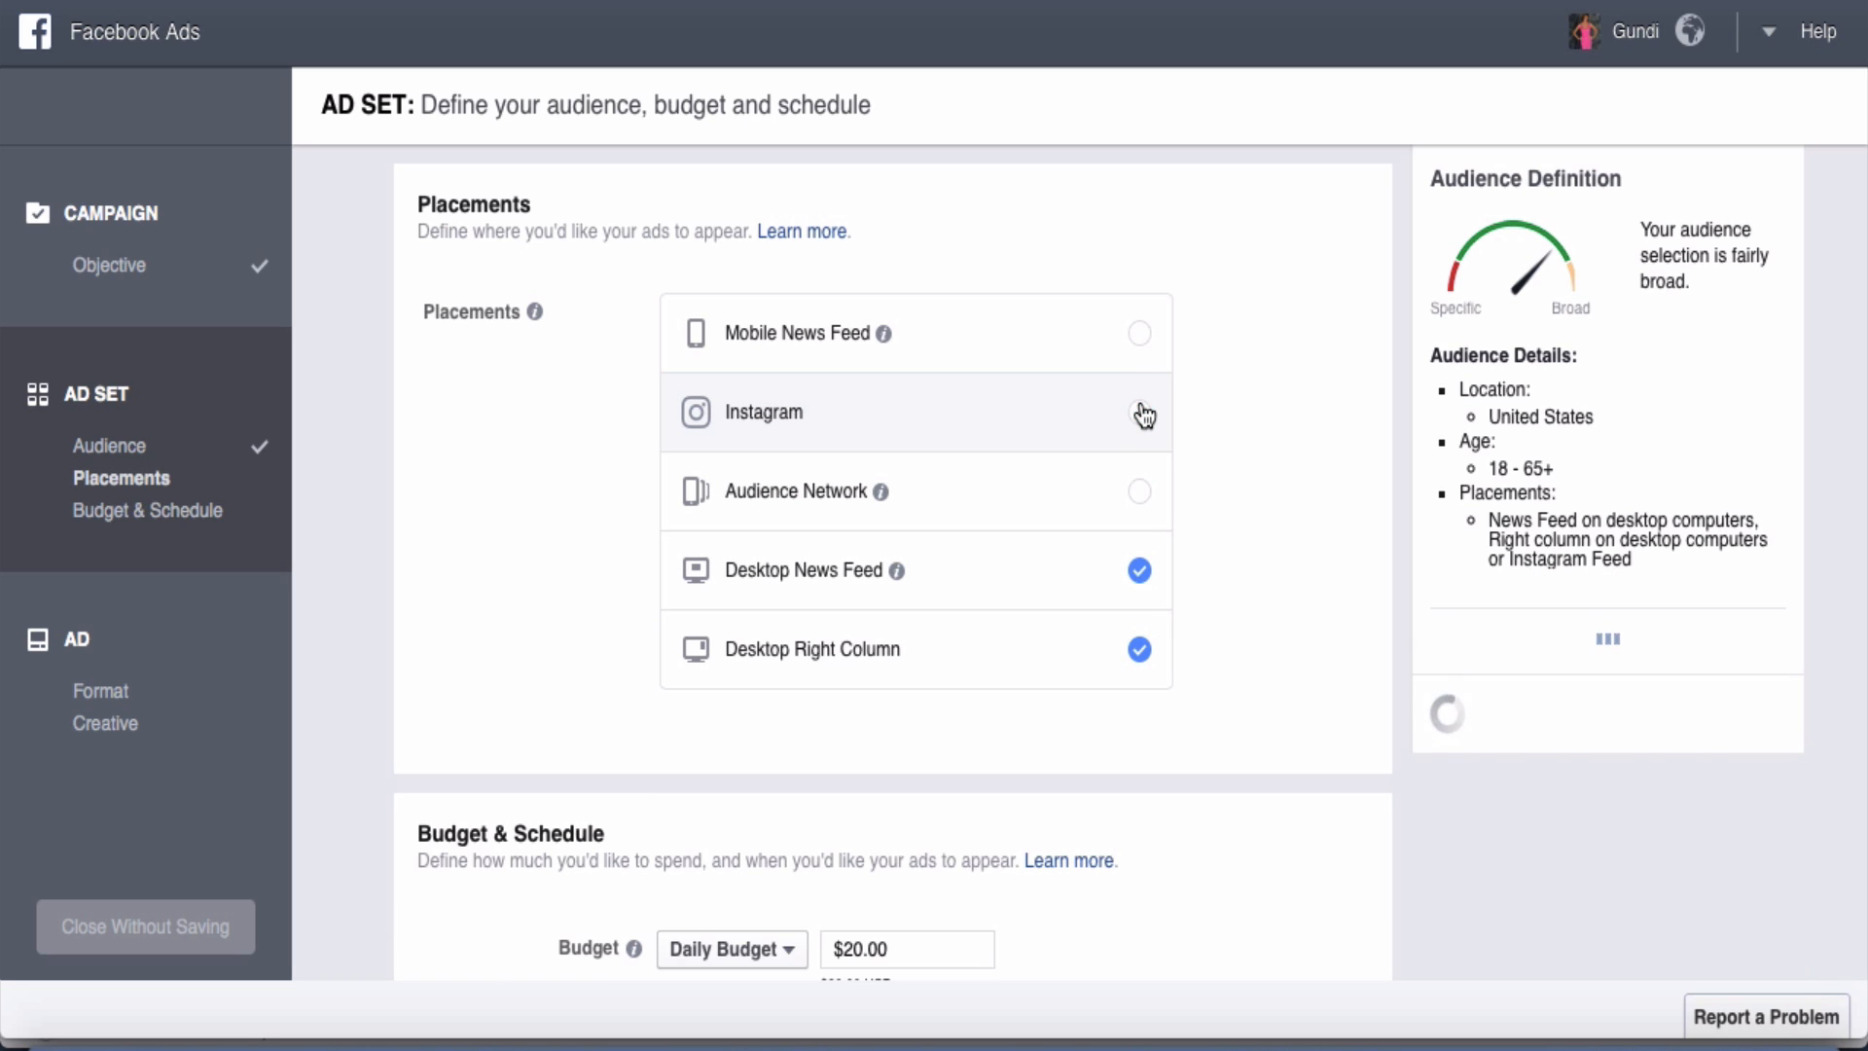
{"action": "left_click", "coordinate": [1140, 652]}
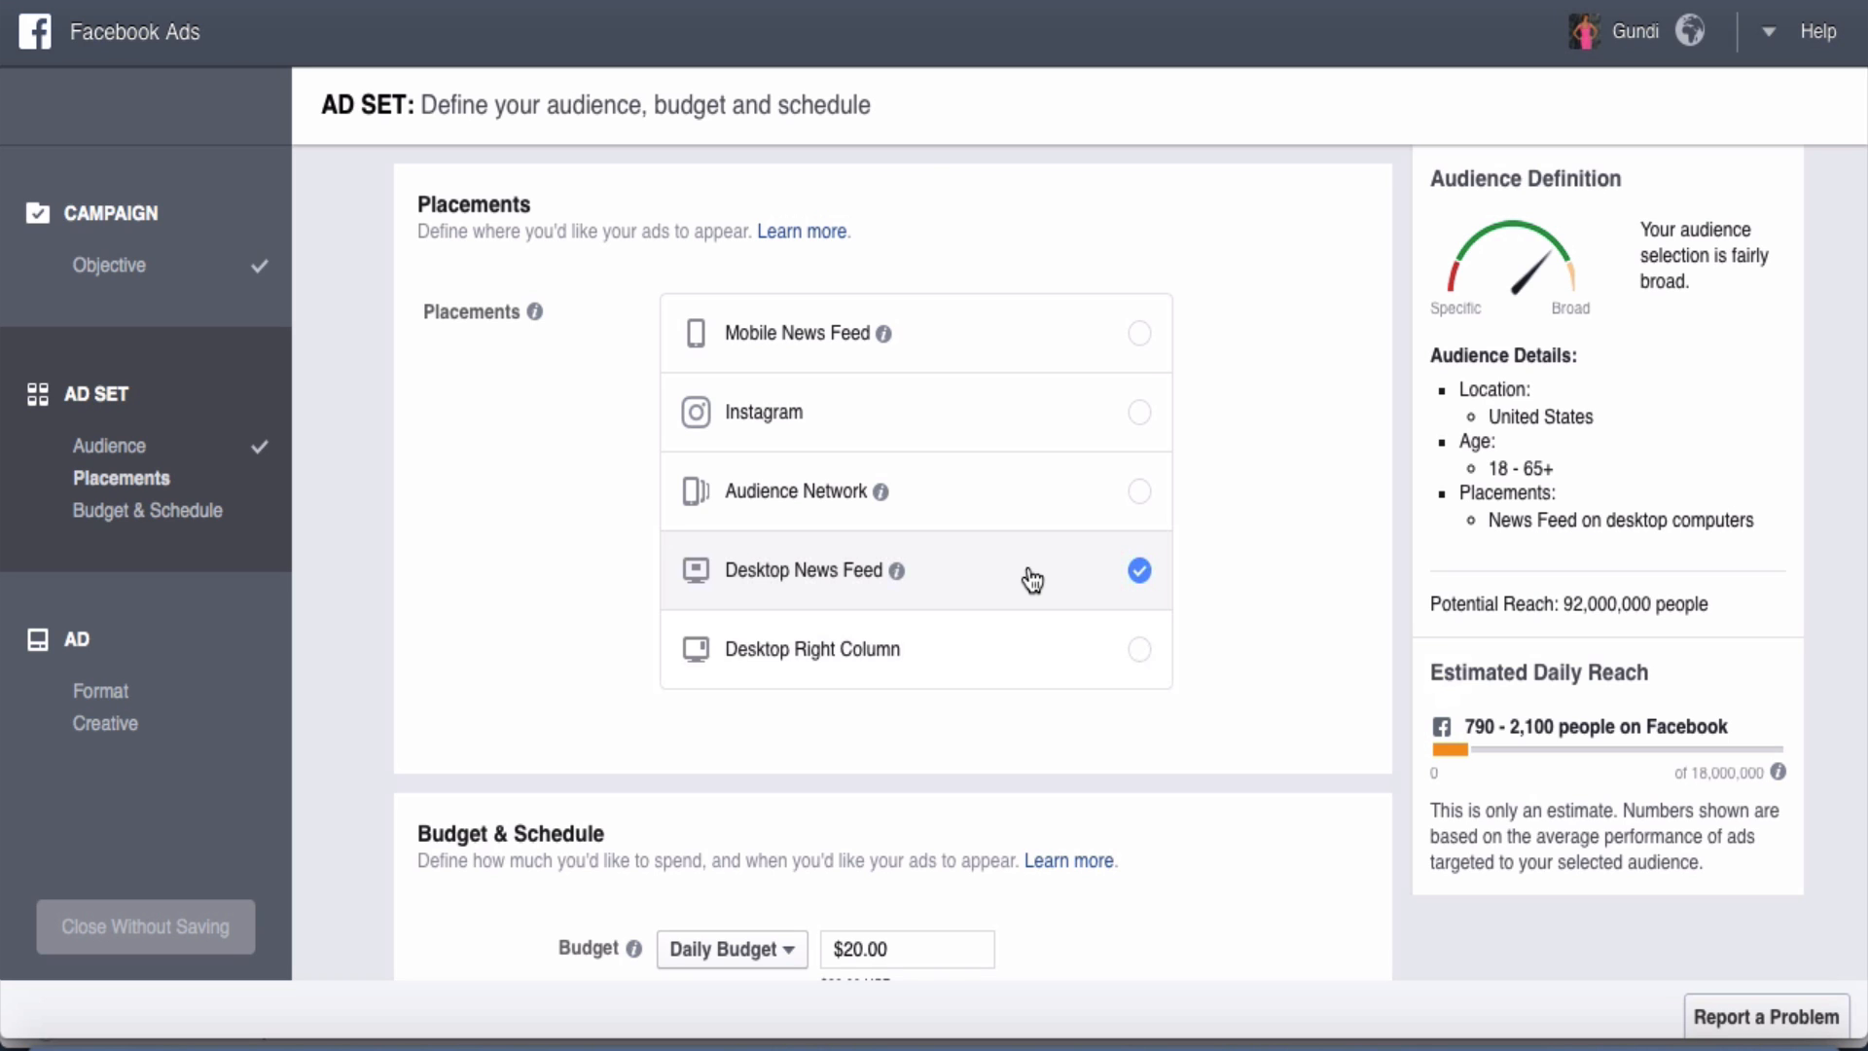
Switch the ad set's budget type to Lifetime Budget for comparison, and set it back to Daily Budget
{"action": "scroll", "coordinate": [1032, 581], "scroll_direction": "down", "scroll_amount": 5}
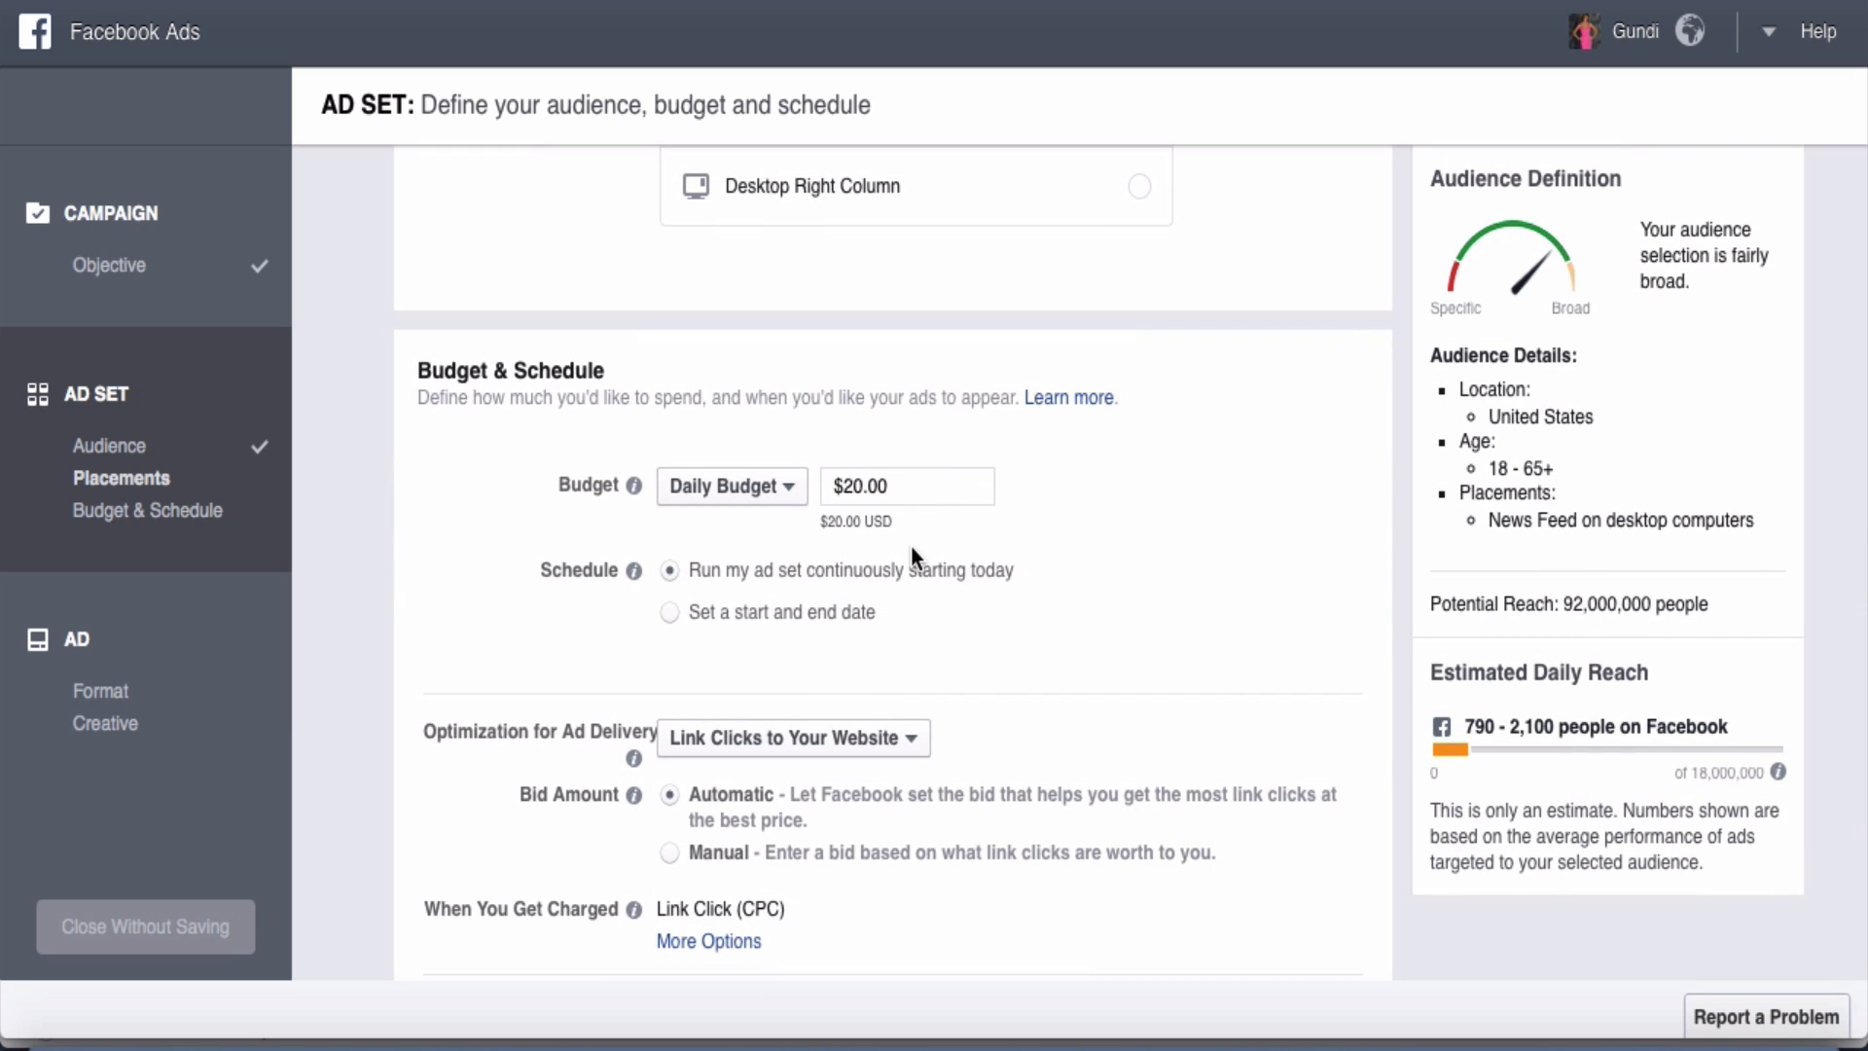
{"action": "left_click", "coordinate": [897, 490]}
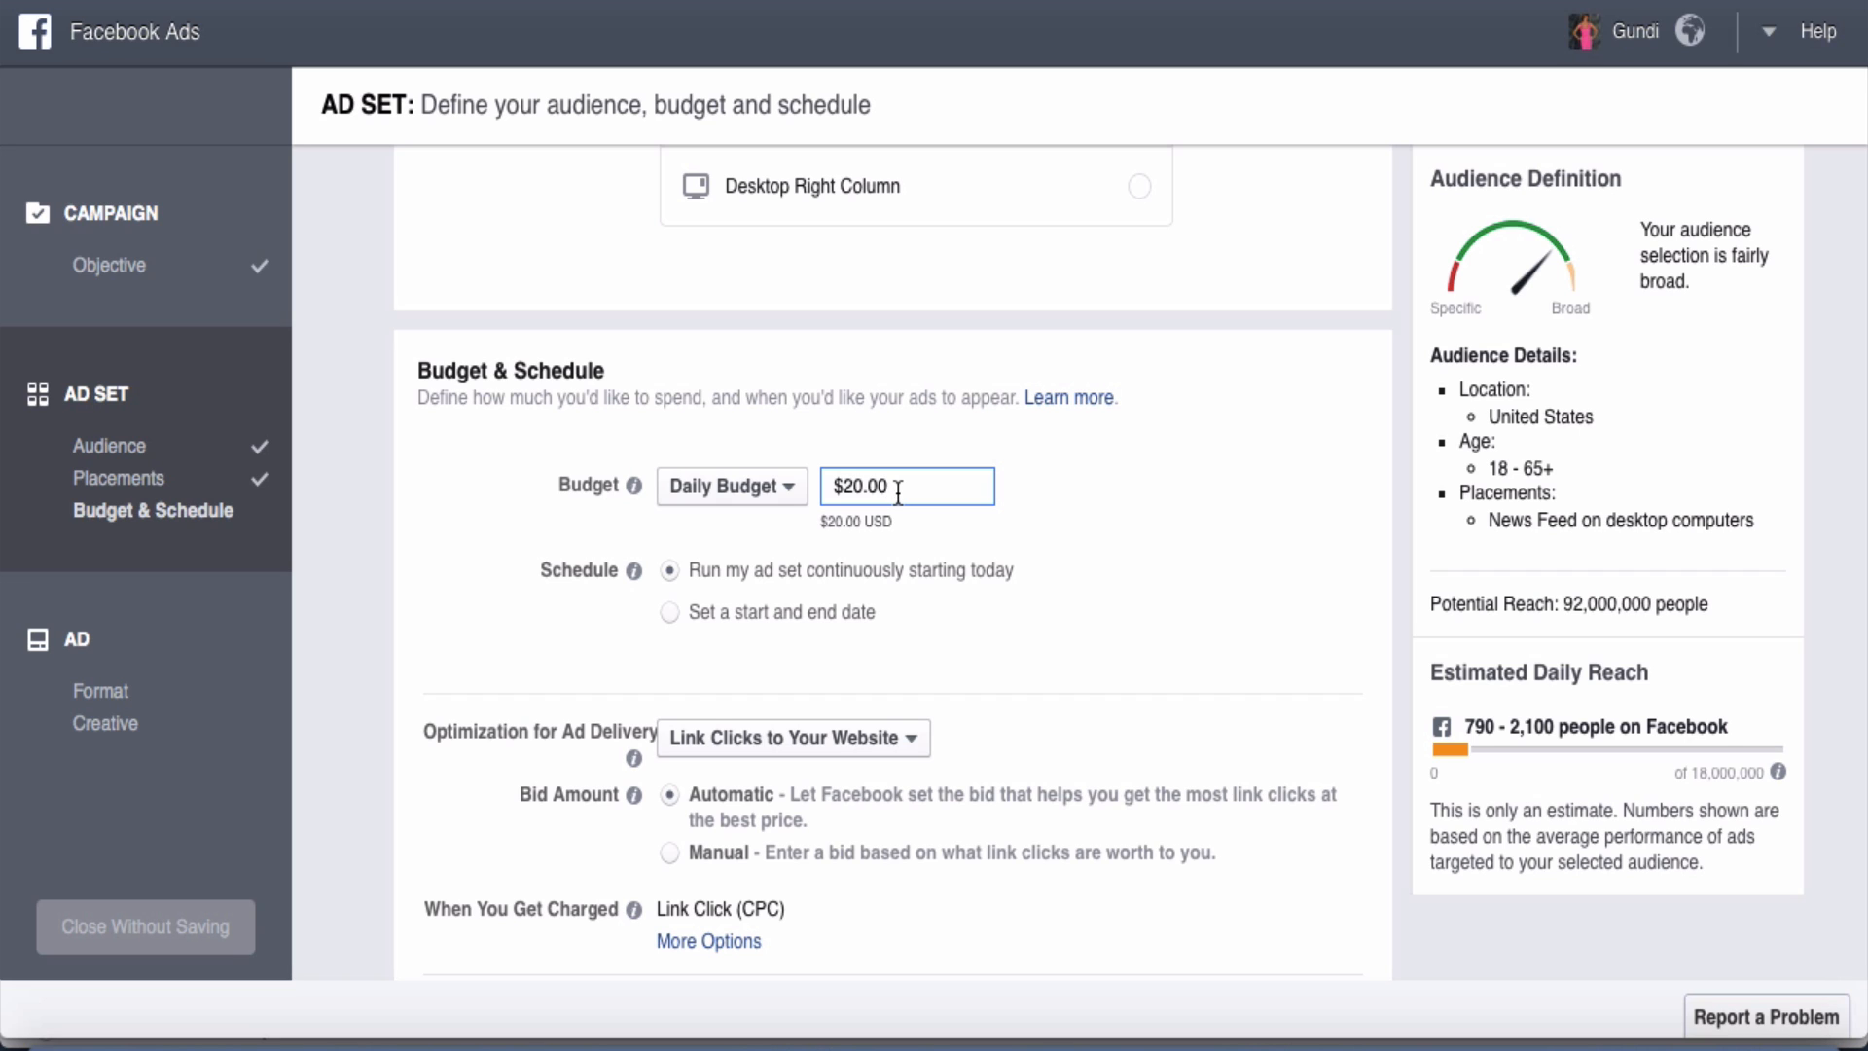
{"action": "left_click", "coordinate": [790, 492]}
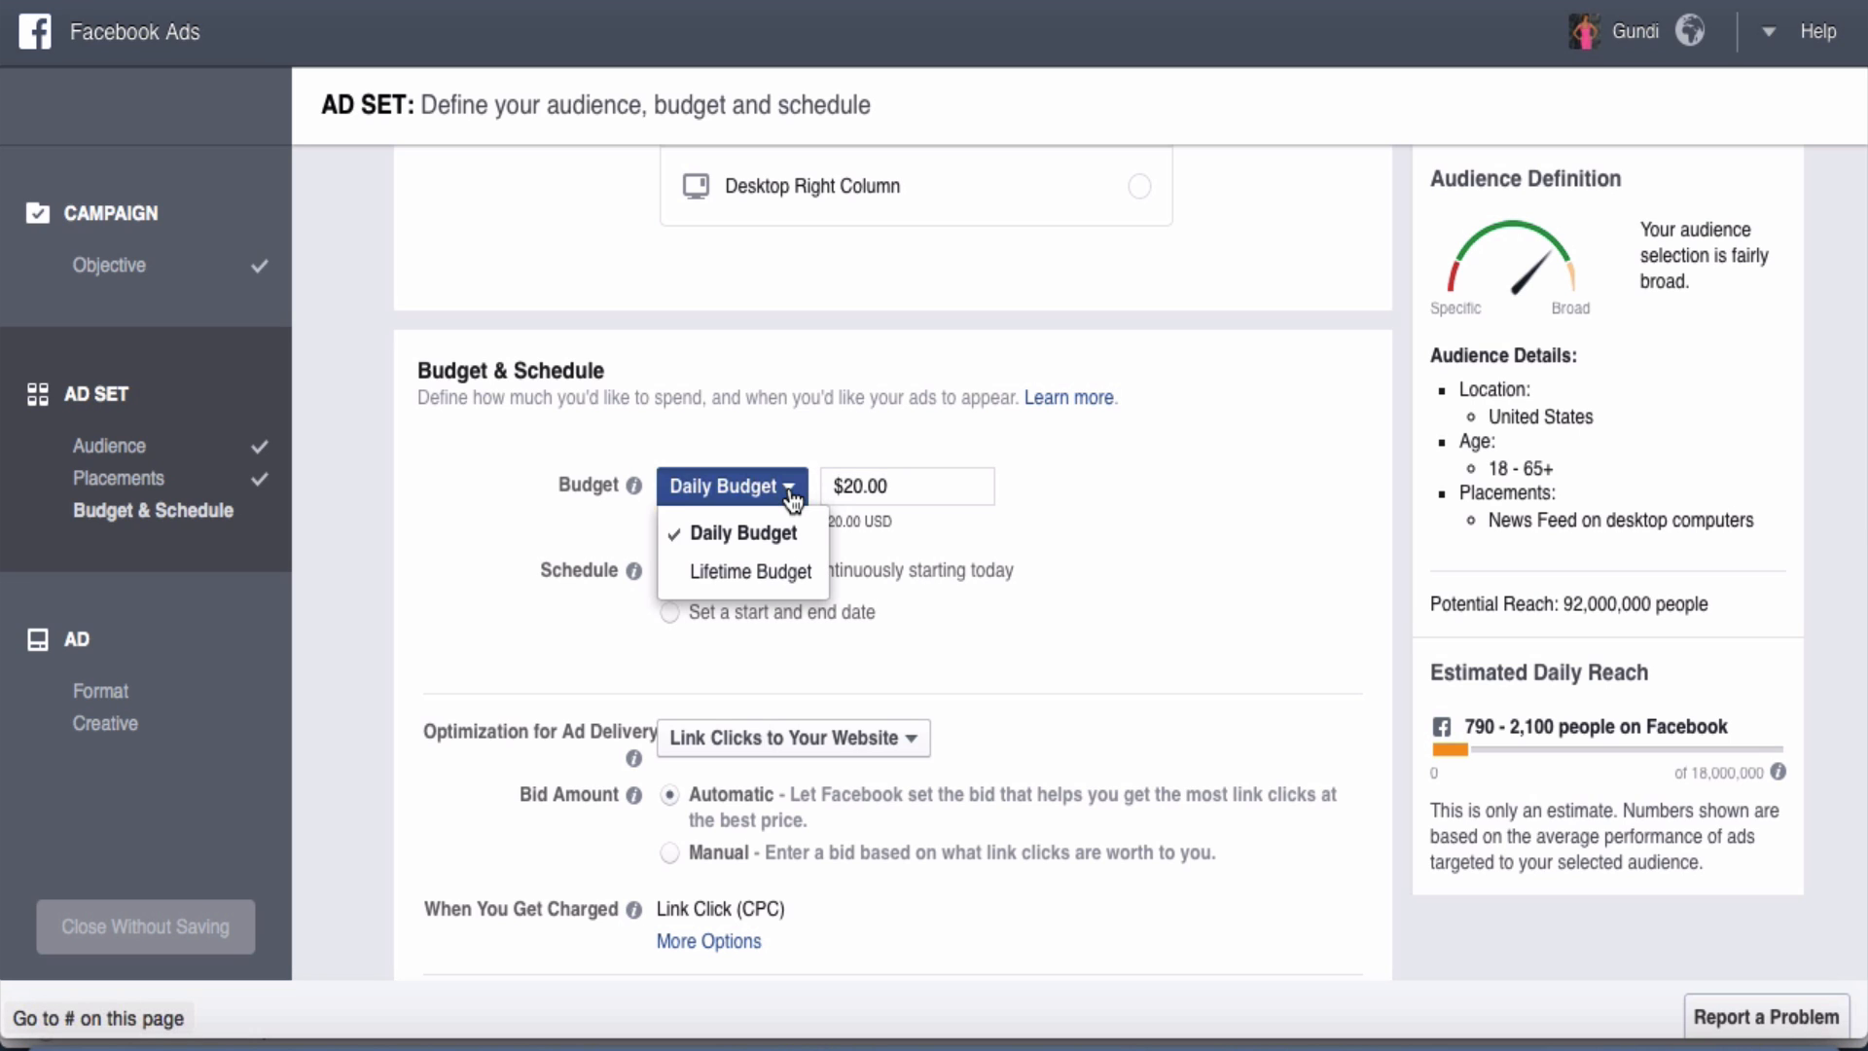
{"action": "left_click", "coordinate": [774, 574]}
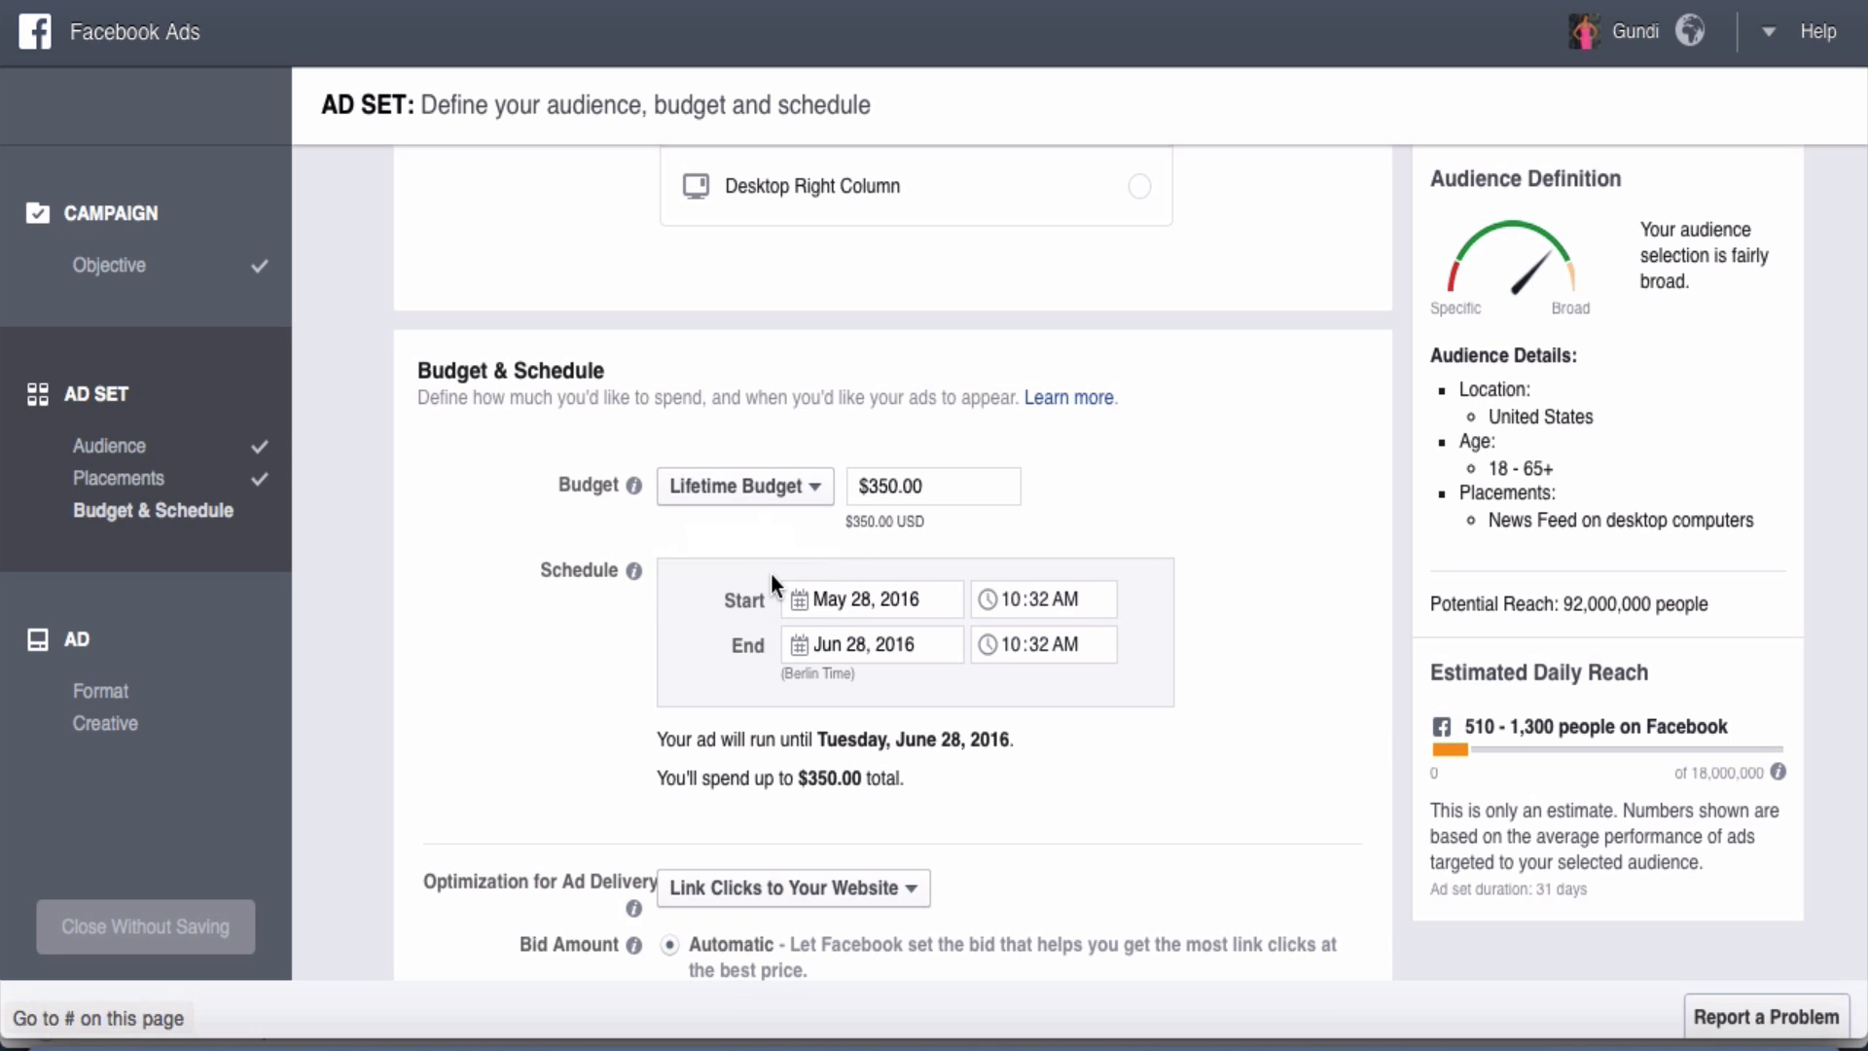
{"action": "left_click", "coordinate": [813, 491]}
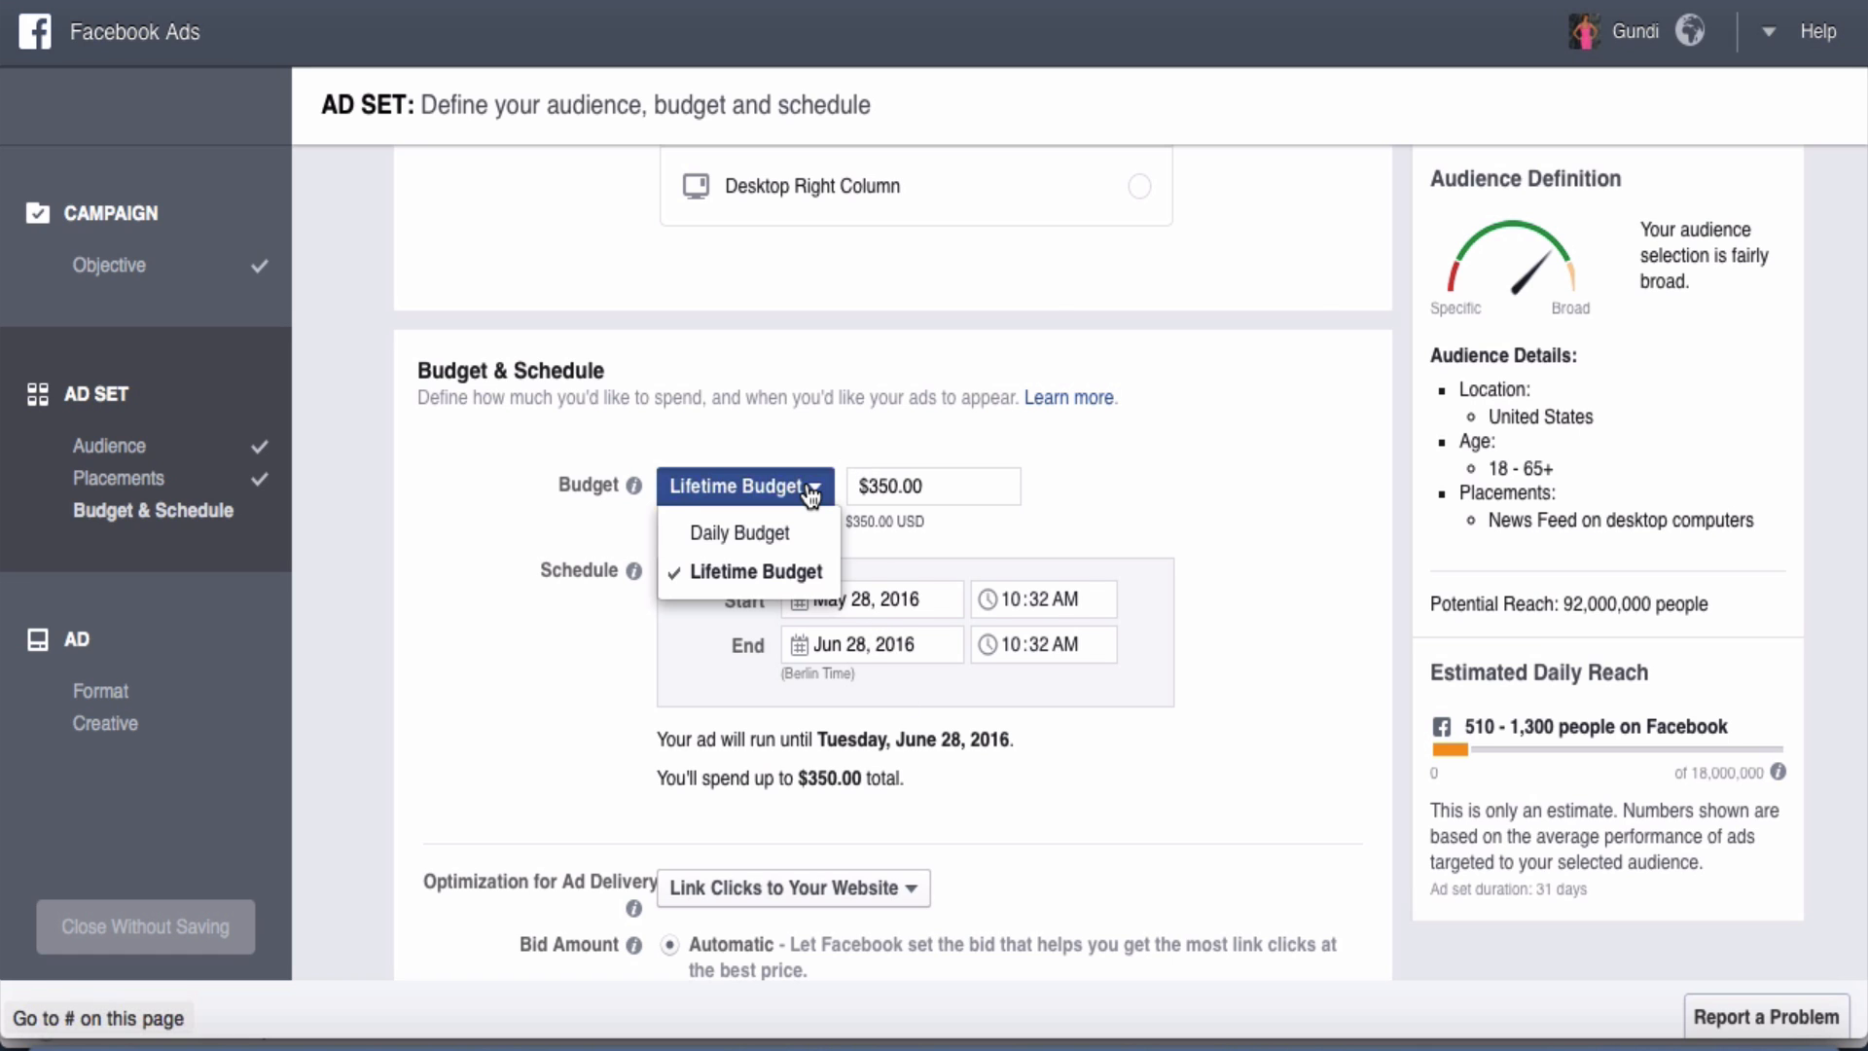
{"action": "left_click", "coordinate": [795, 535]}
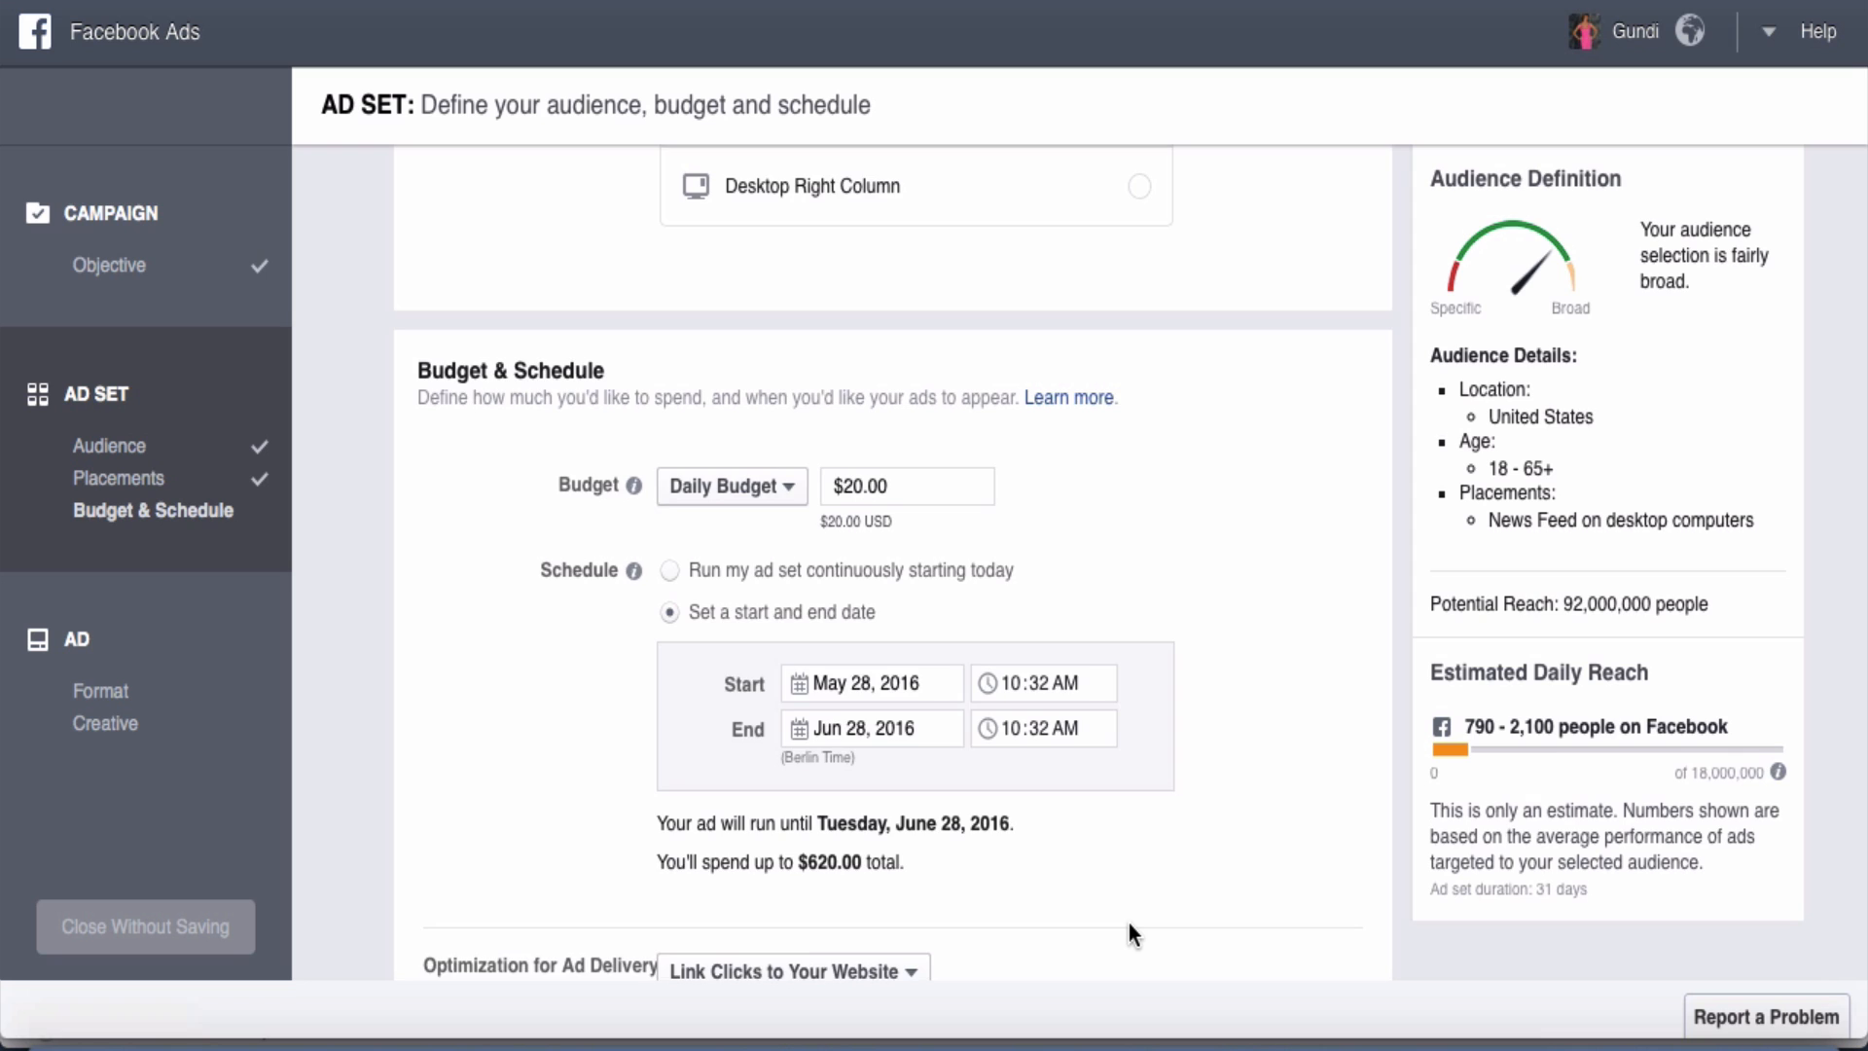
Review the schedule's total spend and the optimization choices for ad delivery, leaving the optimization as it is
{"action": "scroll", "coordinate": [1129, 923], "scroll_direction": "down", "scroll_amount": 5}
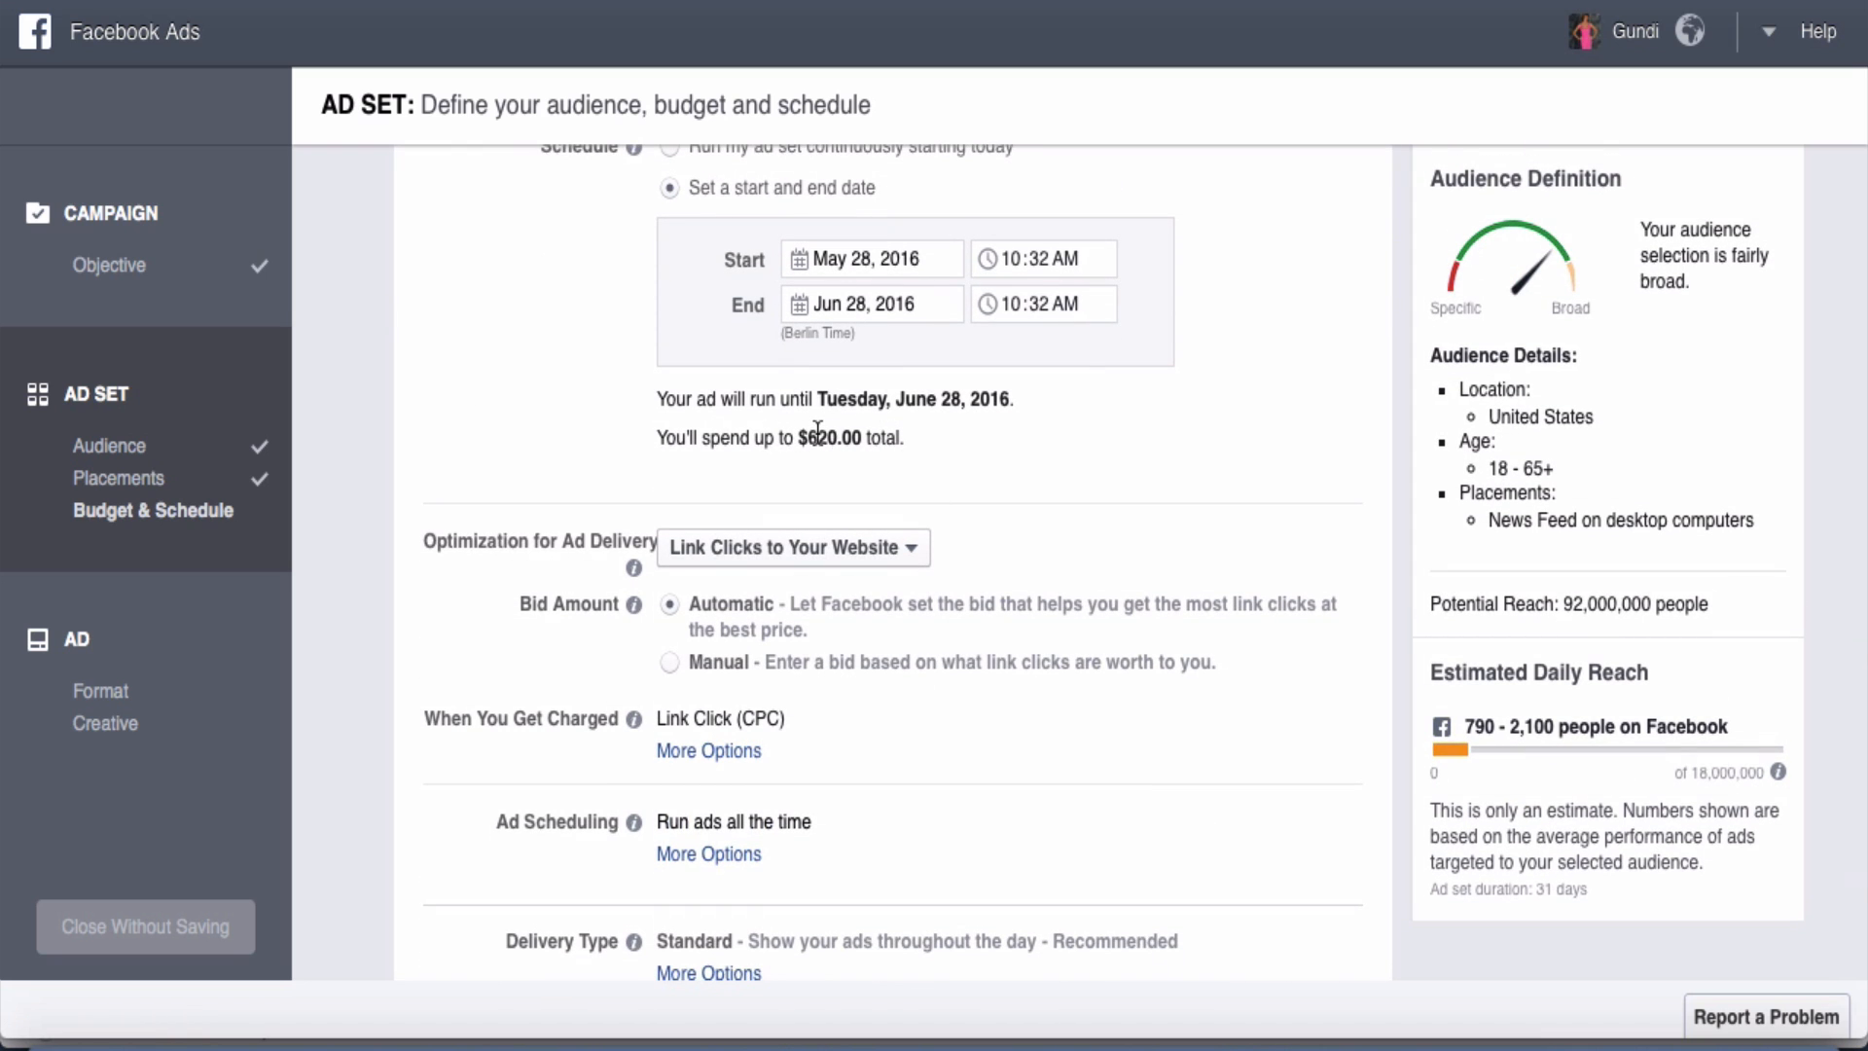
{"action": "scroll", "coordinate": [817, 433], "scroll_direction": "down", "scroll_amount": 4}
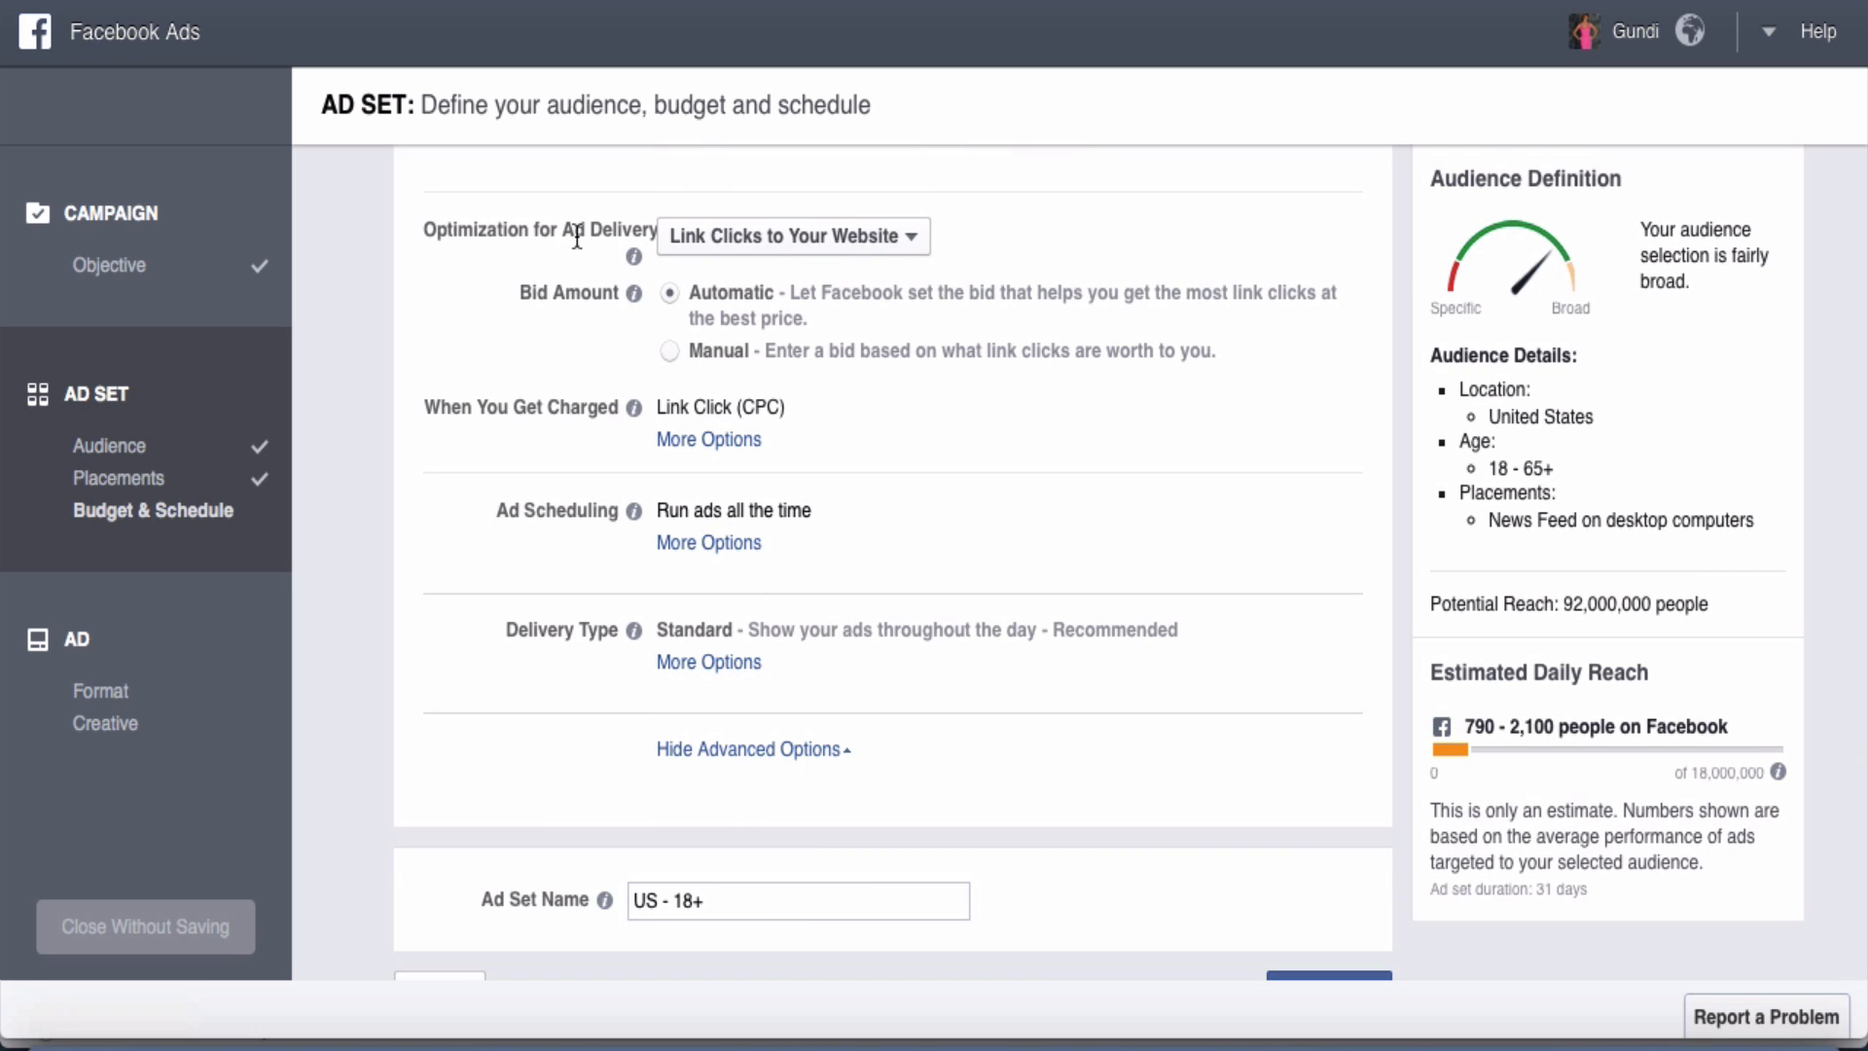
{"action": "left_click", "coordinate": [916, 240]}
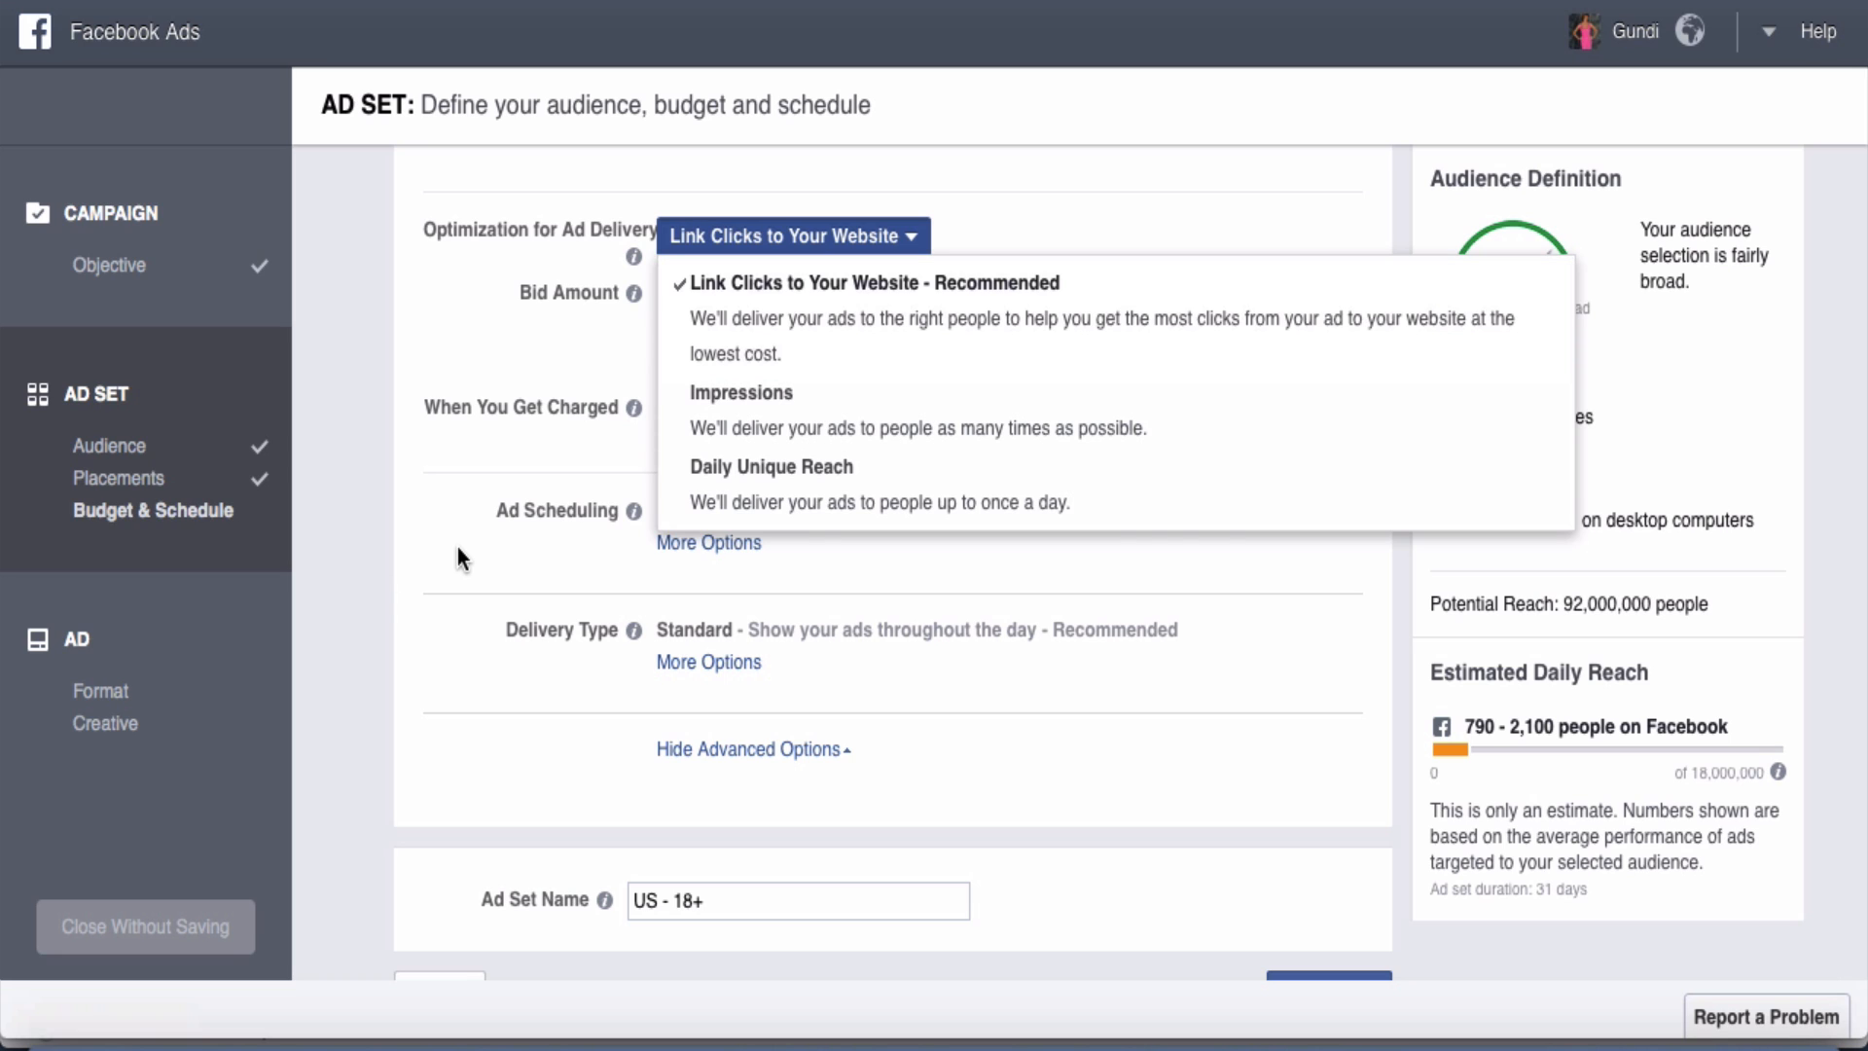
{"action": "left_click", "coordinate": [451, 508]}
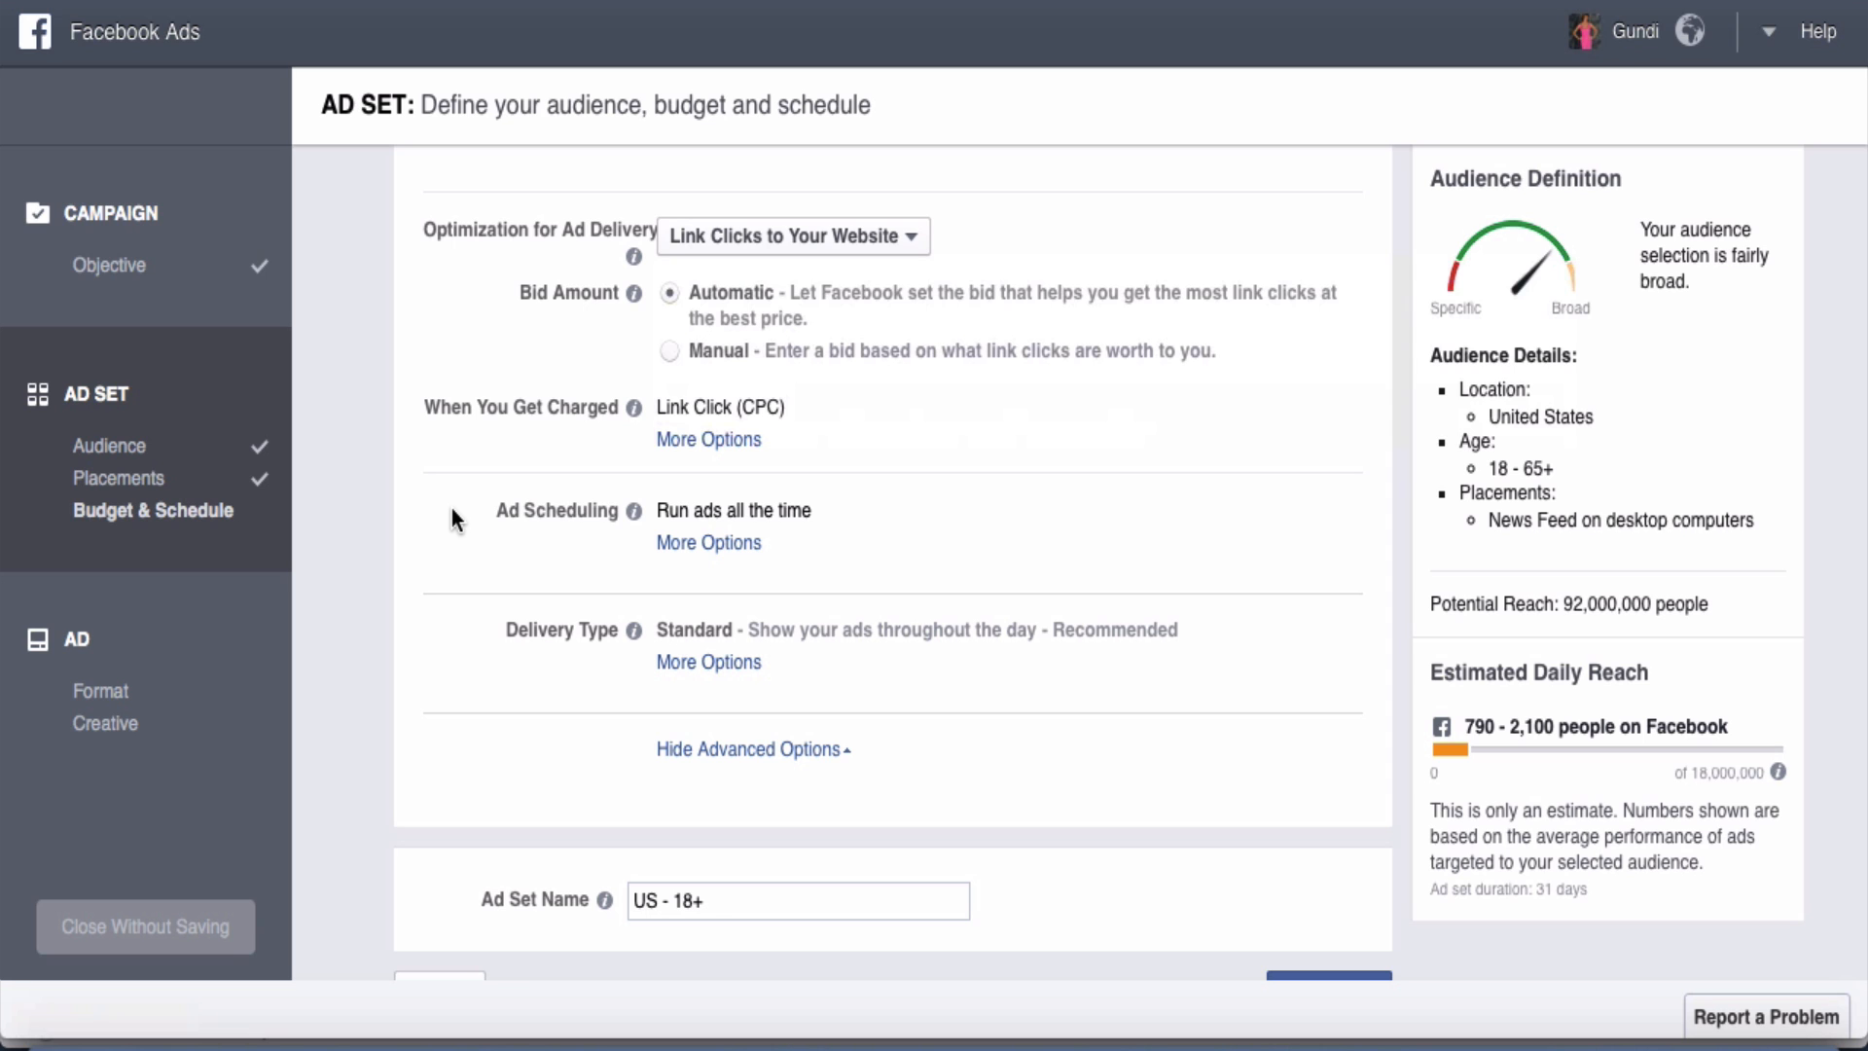
Collapse the advanced budget options and continue to the ad creation stage
{"action": "scroll", "coordinate": [451, 518], "scroll_direction": "down", "scroll_amount": 2}
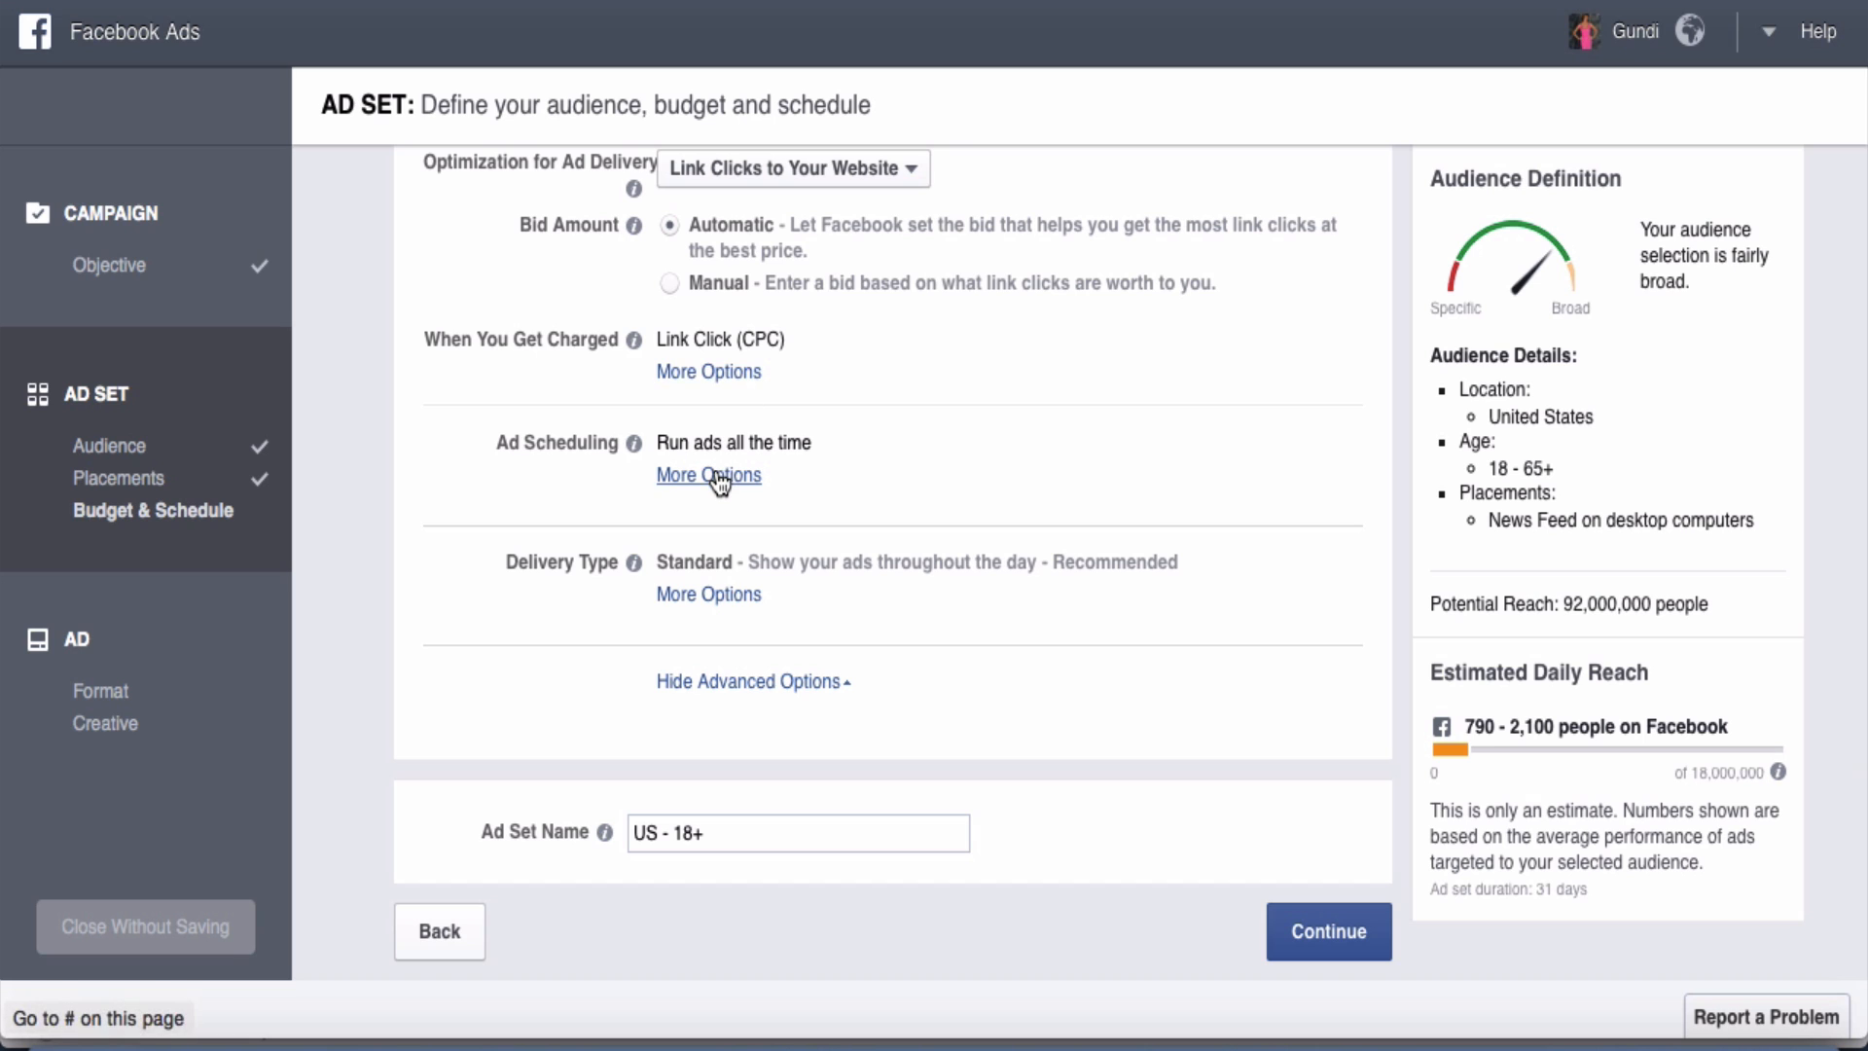
{"action": "left_click", "coordinate": [799, 684]}
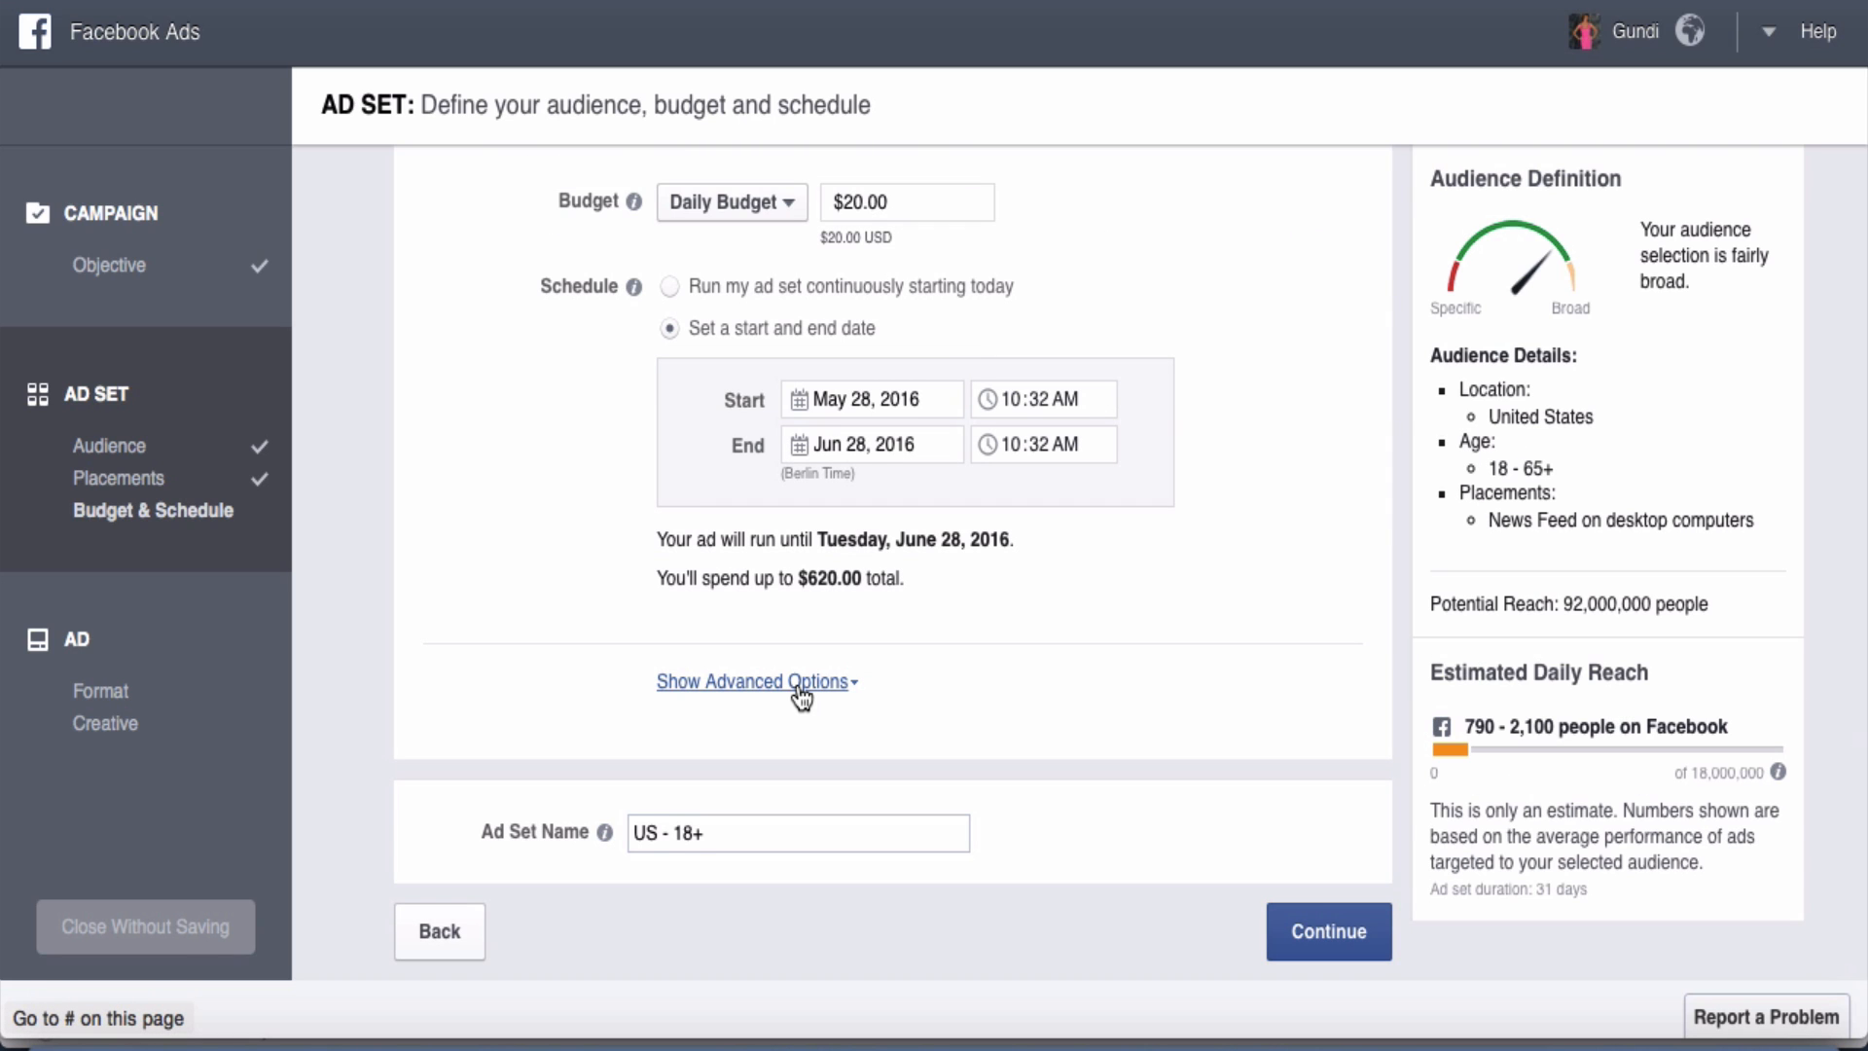
{"action": "left_click", "coordinate": [1341, 932]}
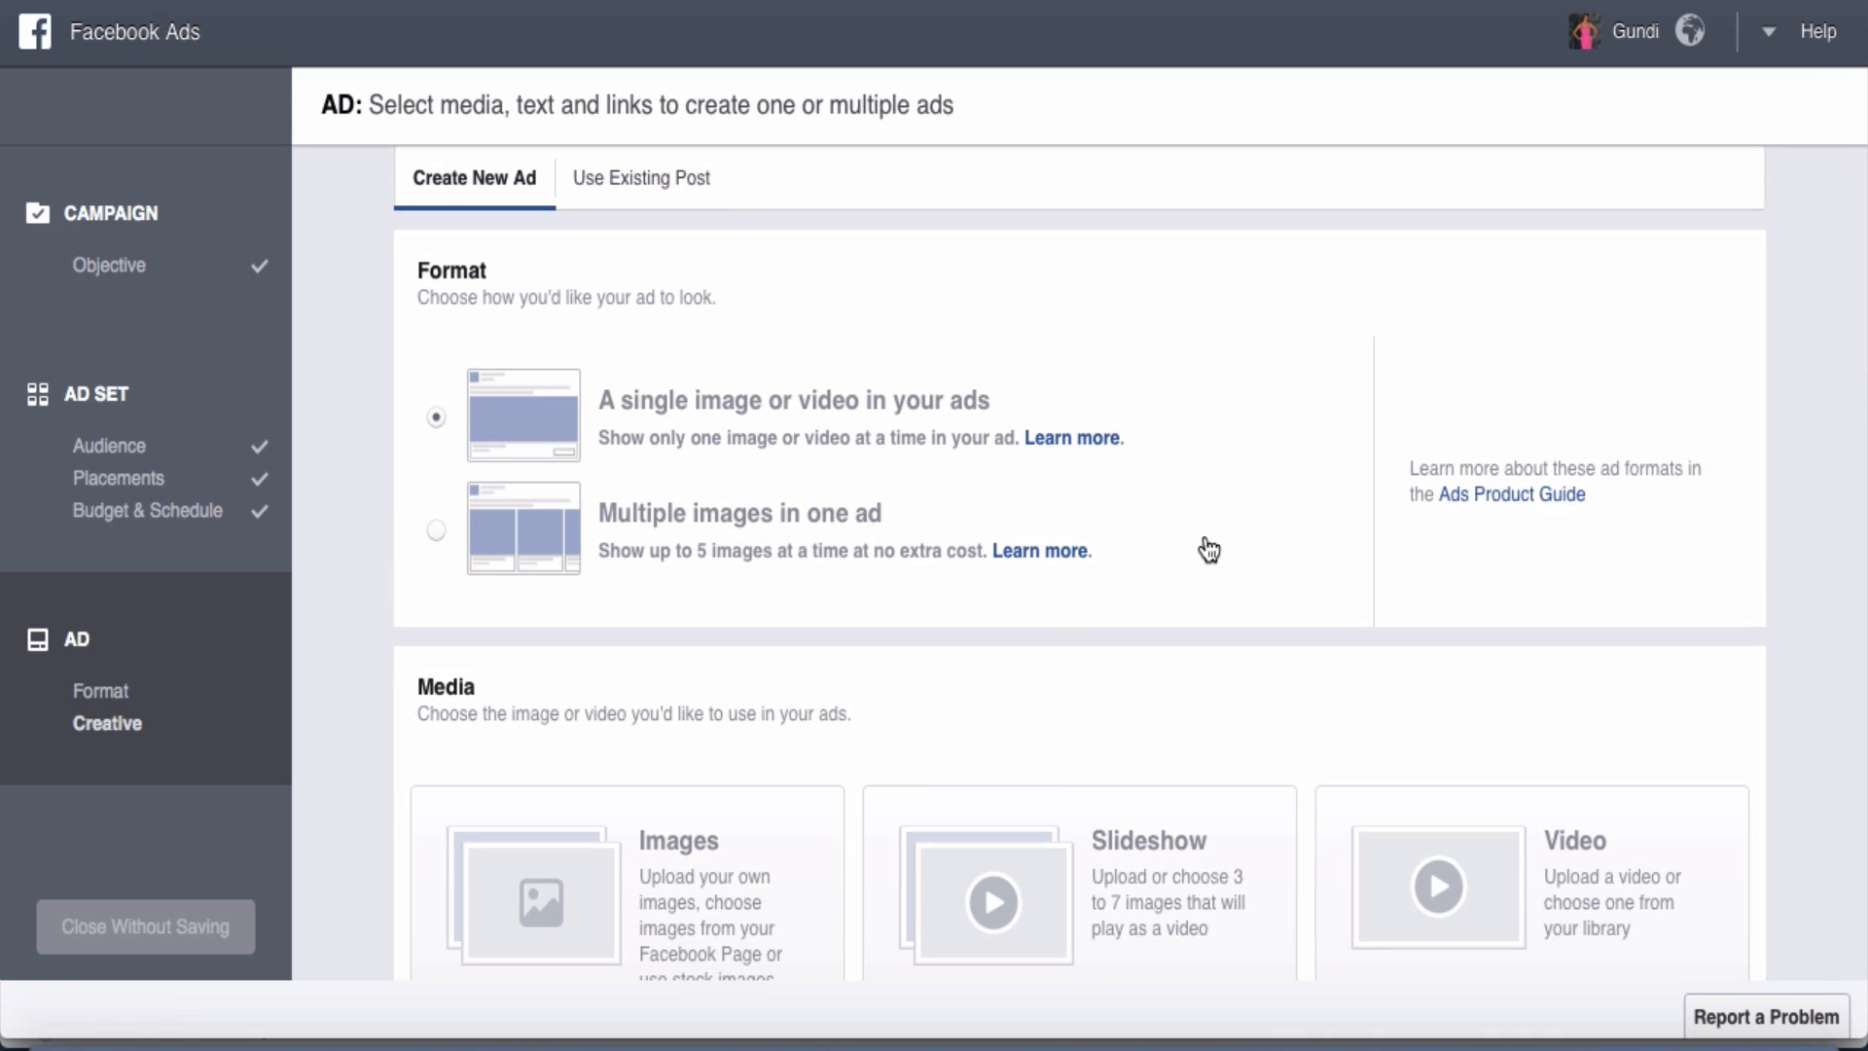
Look at the option of using an existing page post for the ad, and return to creating a new ad
{"action": "left_click", "coordinate": [661, 180]}
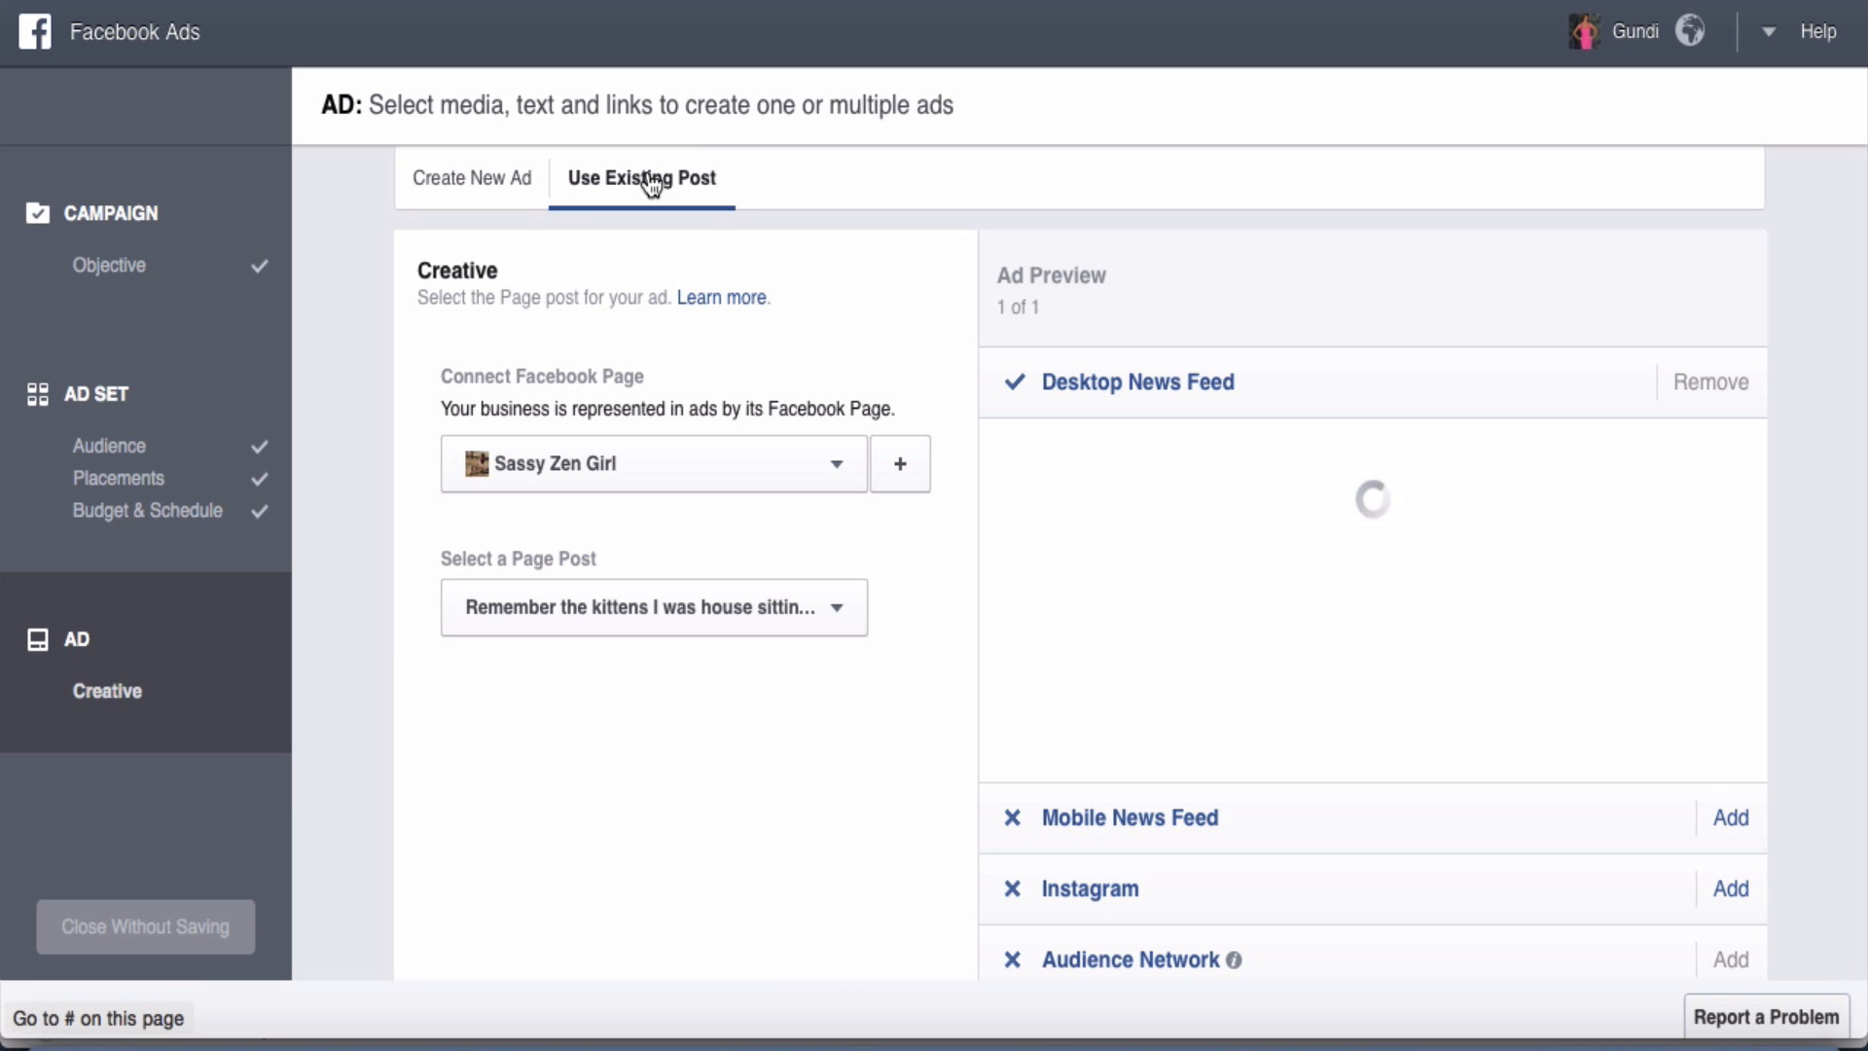
{"action": "left_click", "coordinate": [491, 198]}
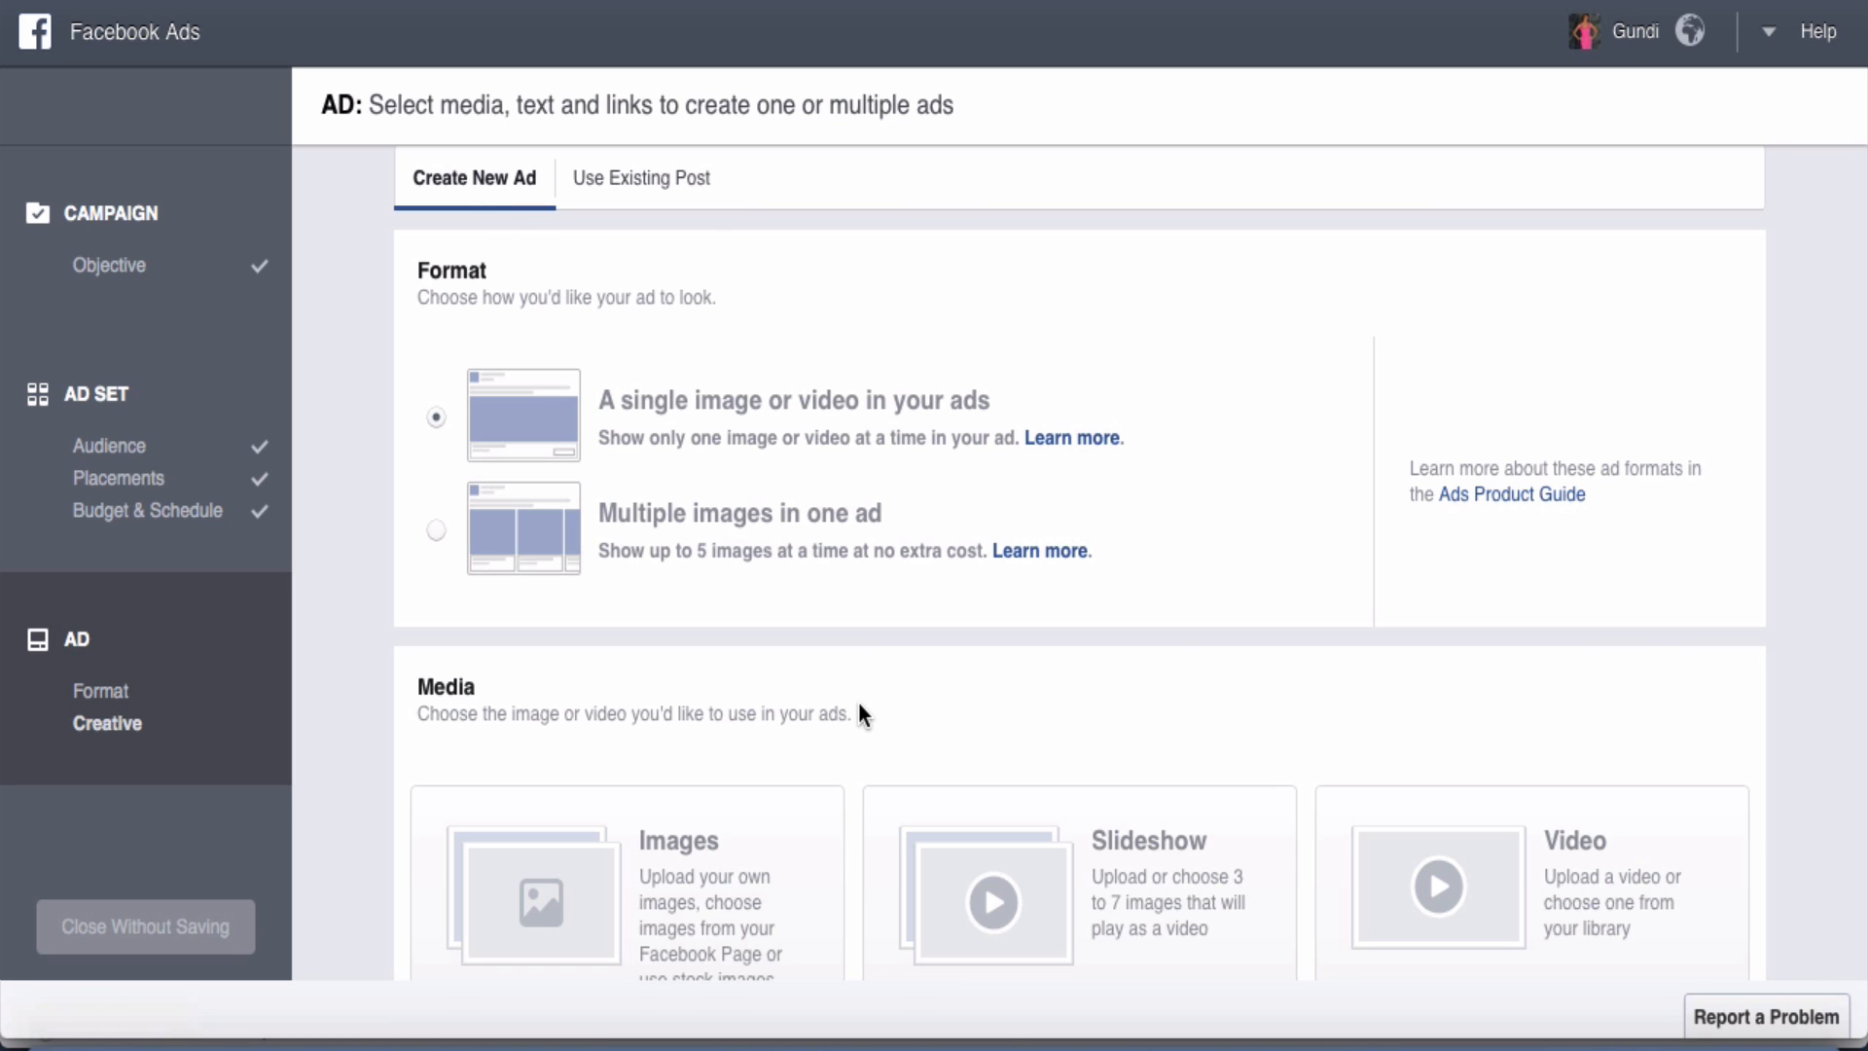
Choose images as the media for the single-image ad, and view the image selection options and recommended image specs
{"action": "scroll", "coordinate": [858, 703], "scroll_direction": "down", "scroll_amount": 1}
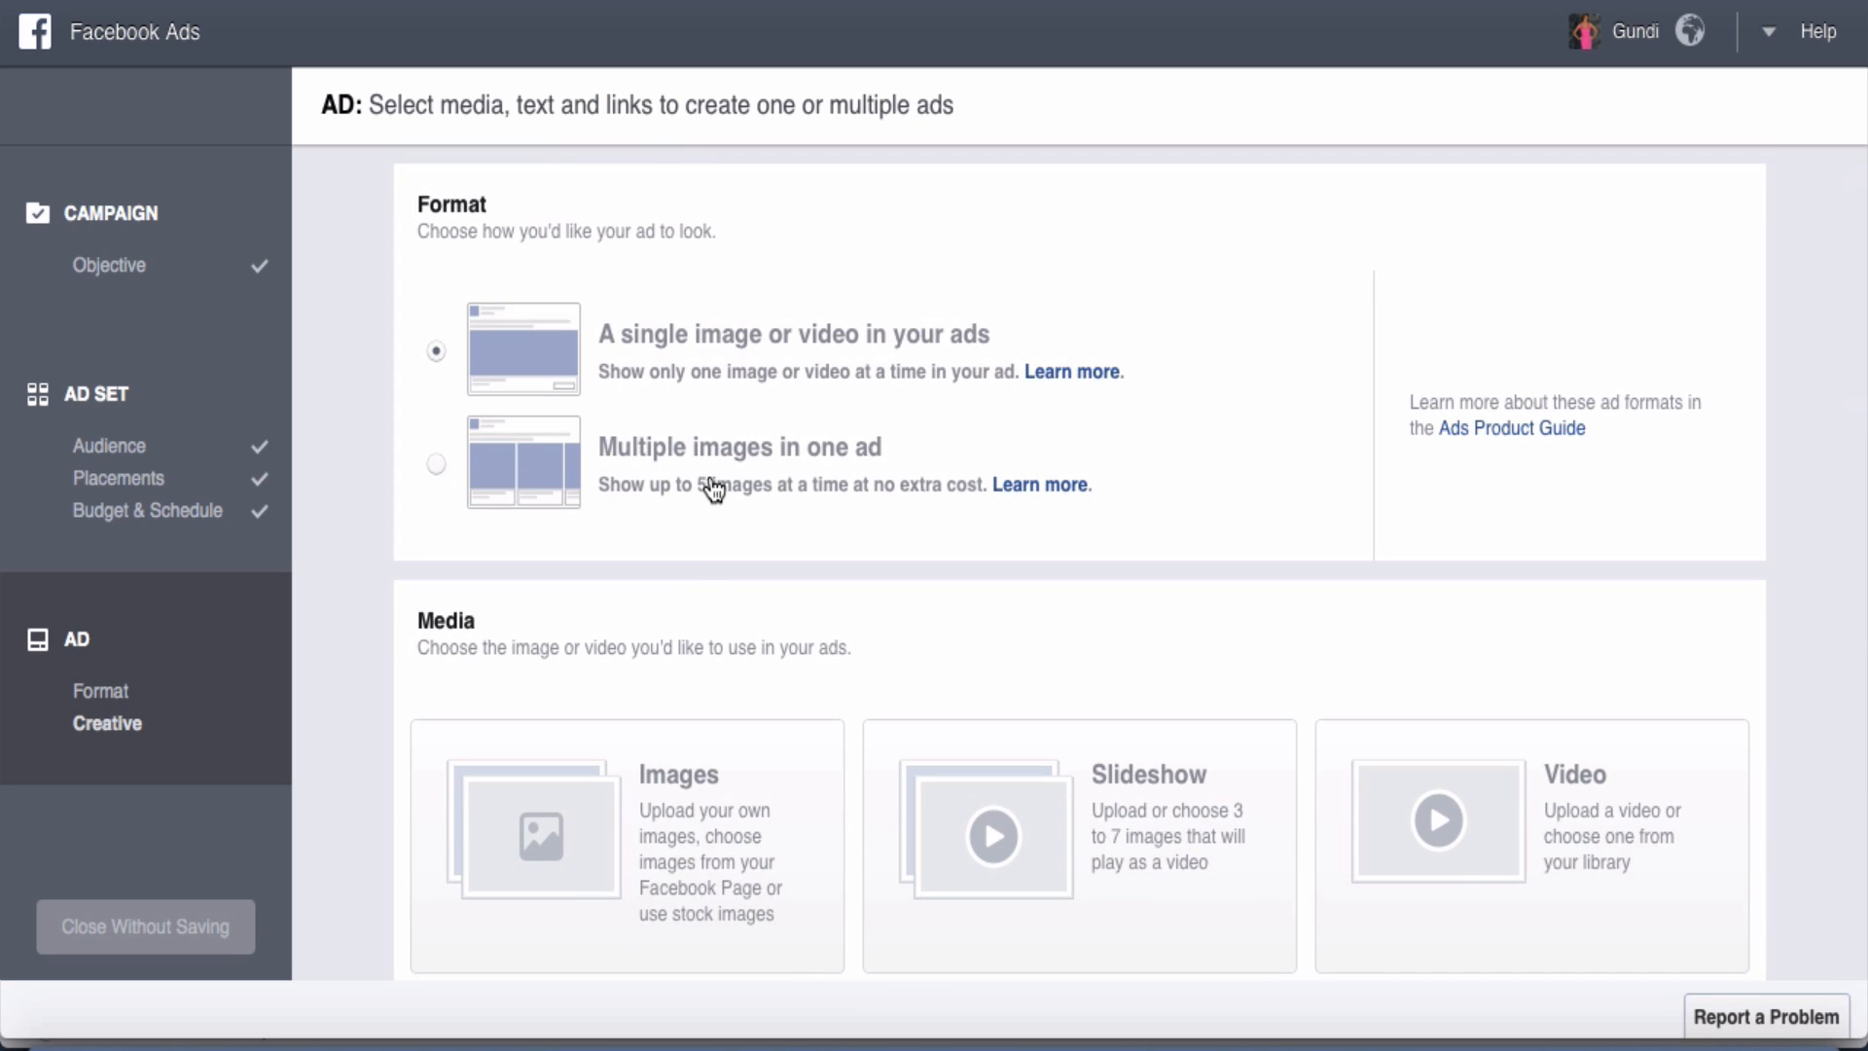
{"action": "left_click", "coordinate": [722, 825]}
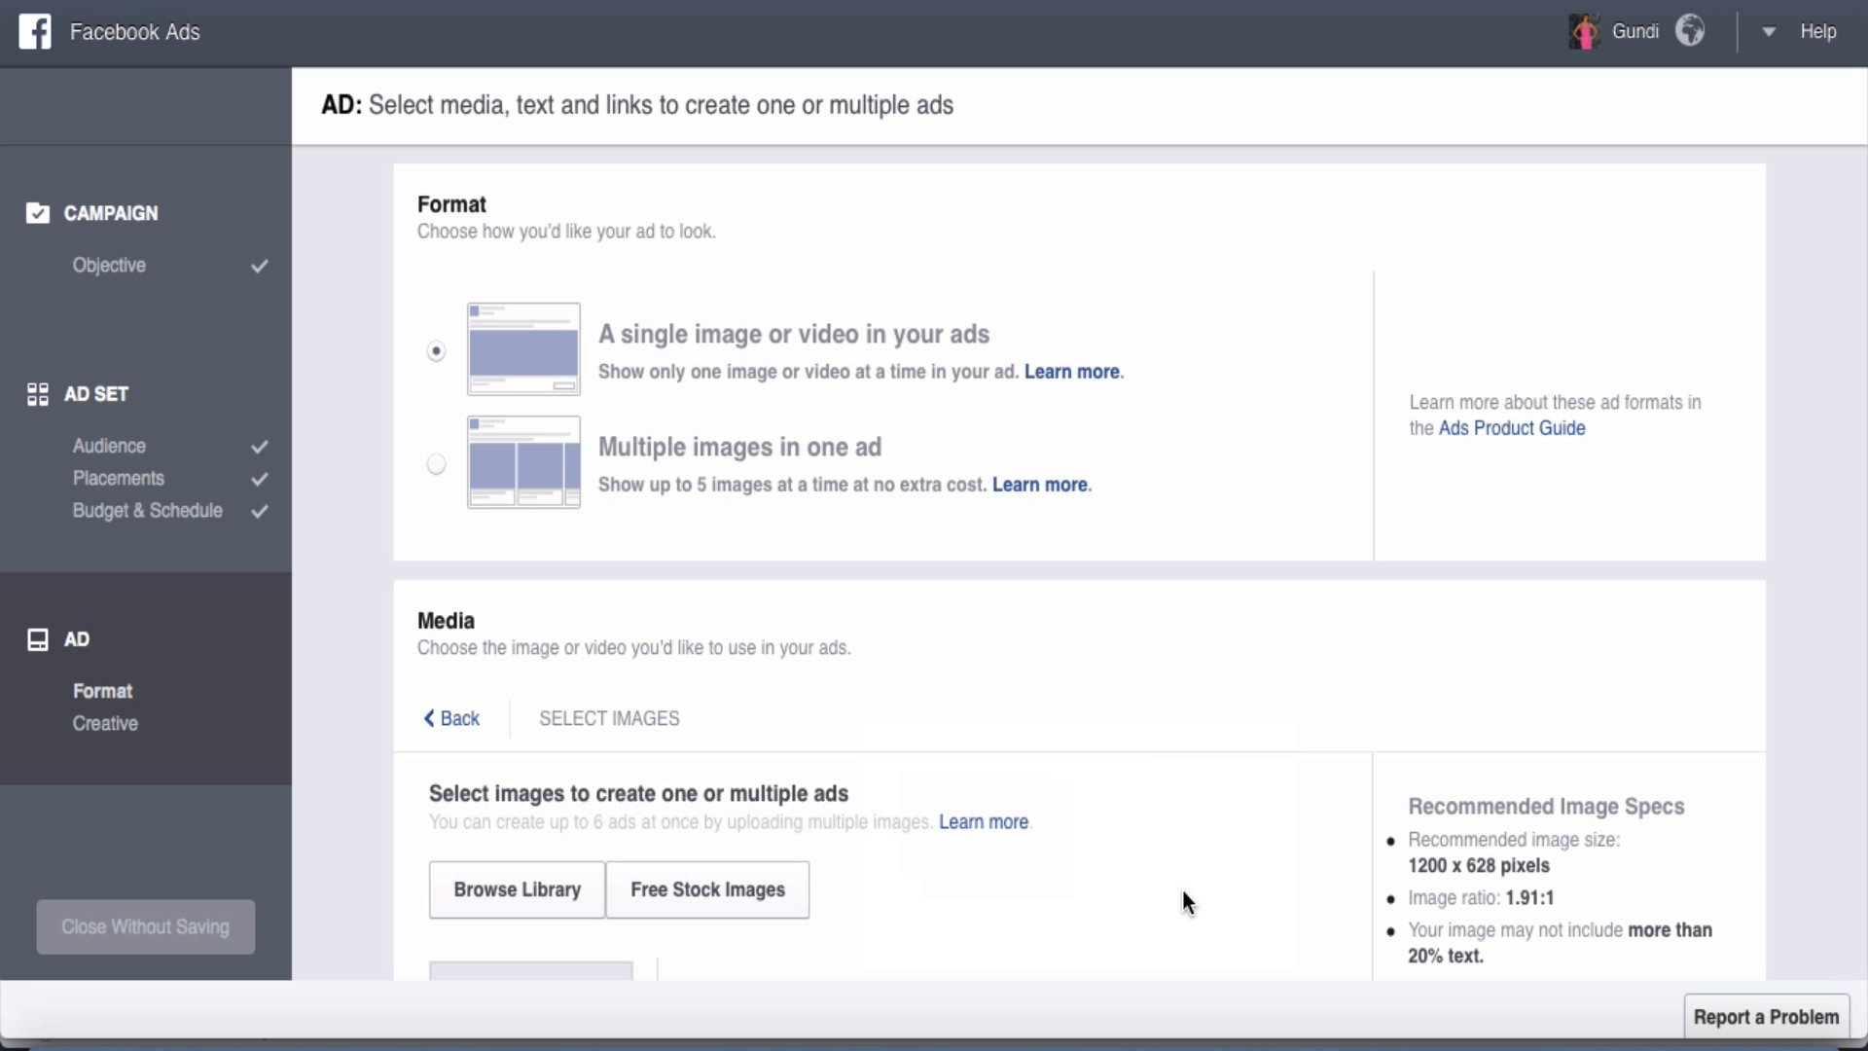
{"action": "scroll", "coordinate": [1182, 889], "scroll_direction": "down", "scroll_amount": 3}
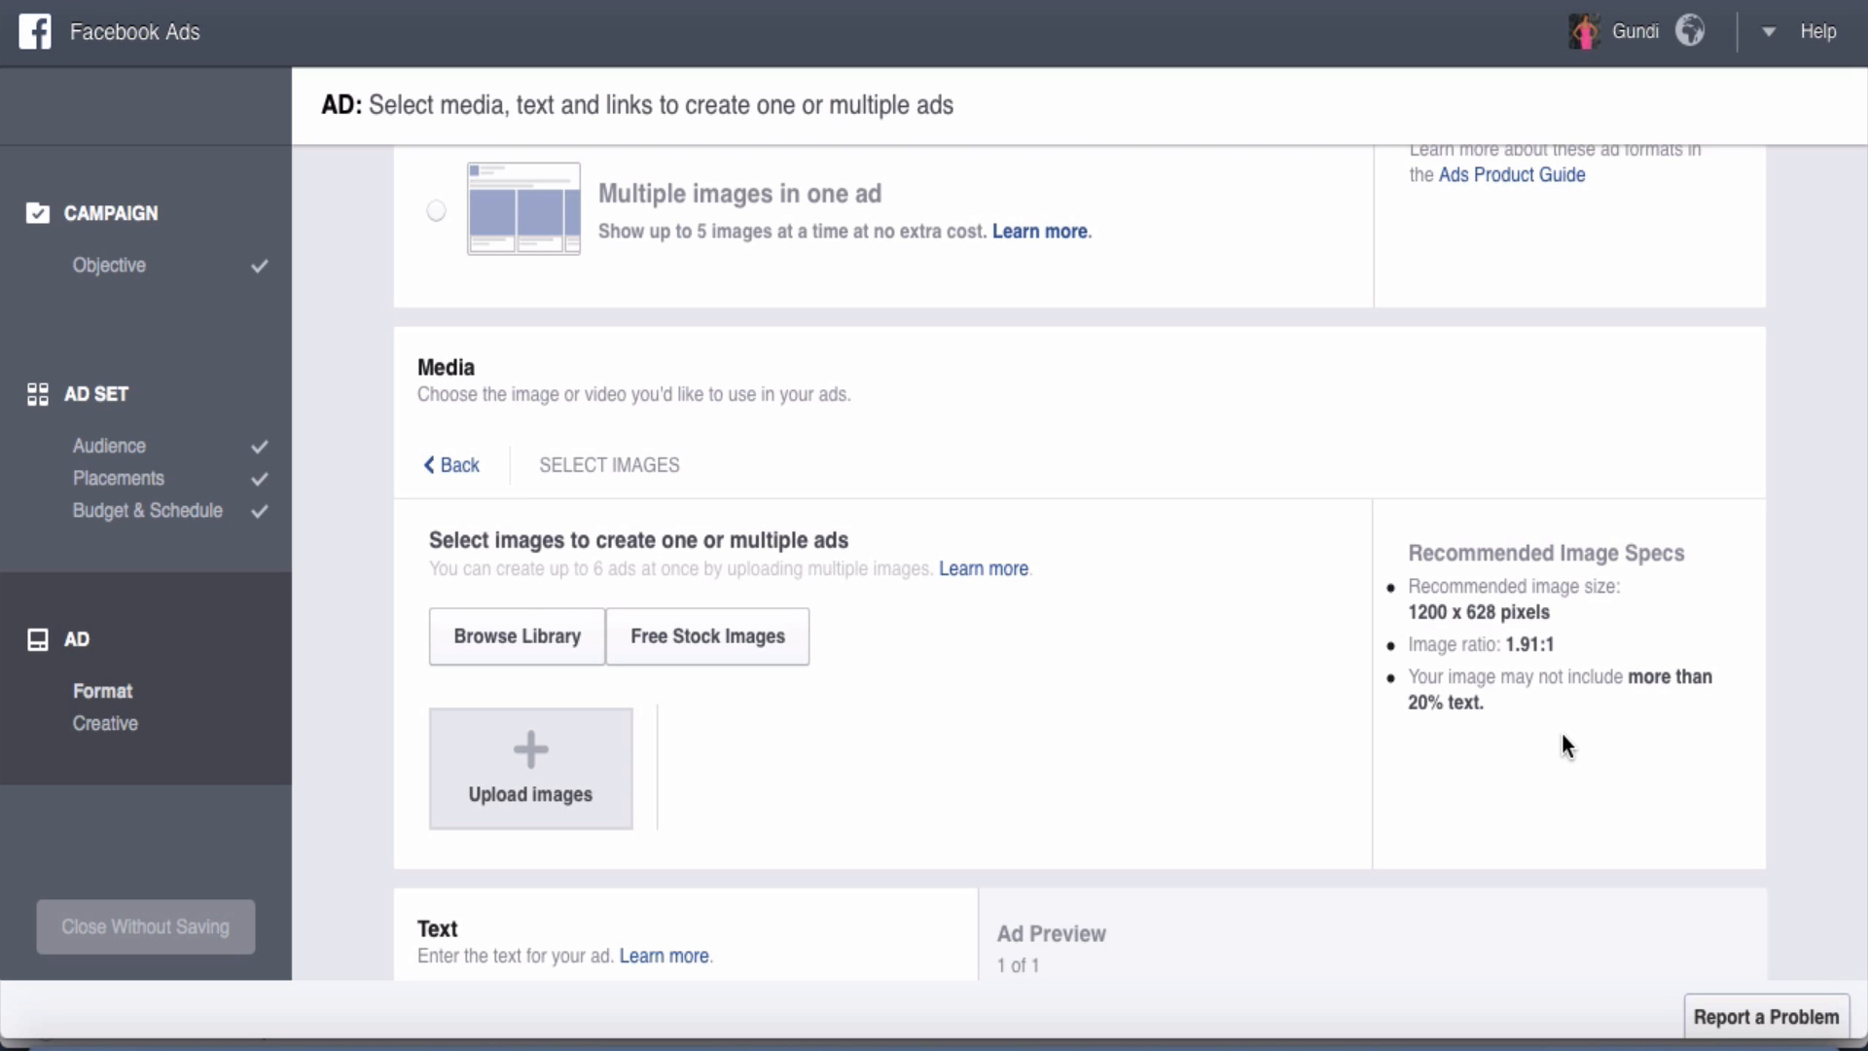
Examine the image upload area, the ad text fields and the ad preview placements
{"action": "scroll", "coordinate": [1561, 735], "scroll_direction": "down", "scroll_amount": 5}
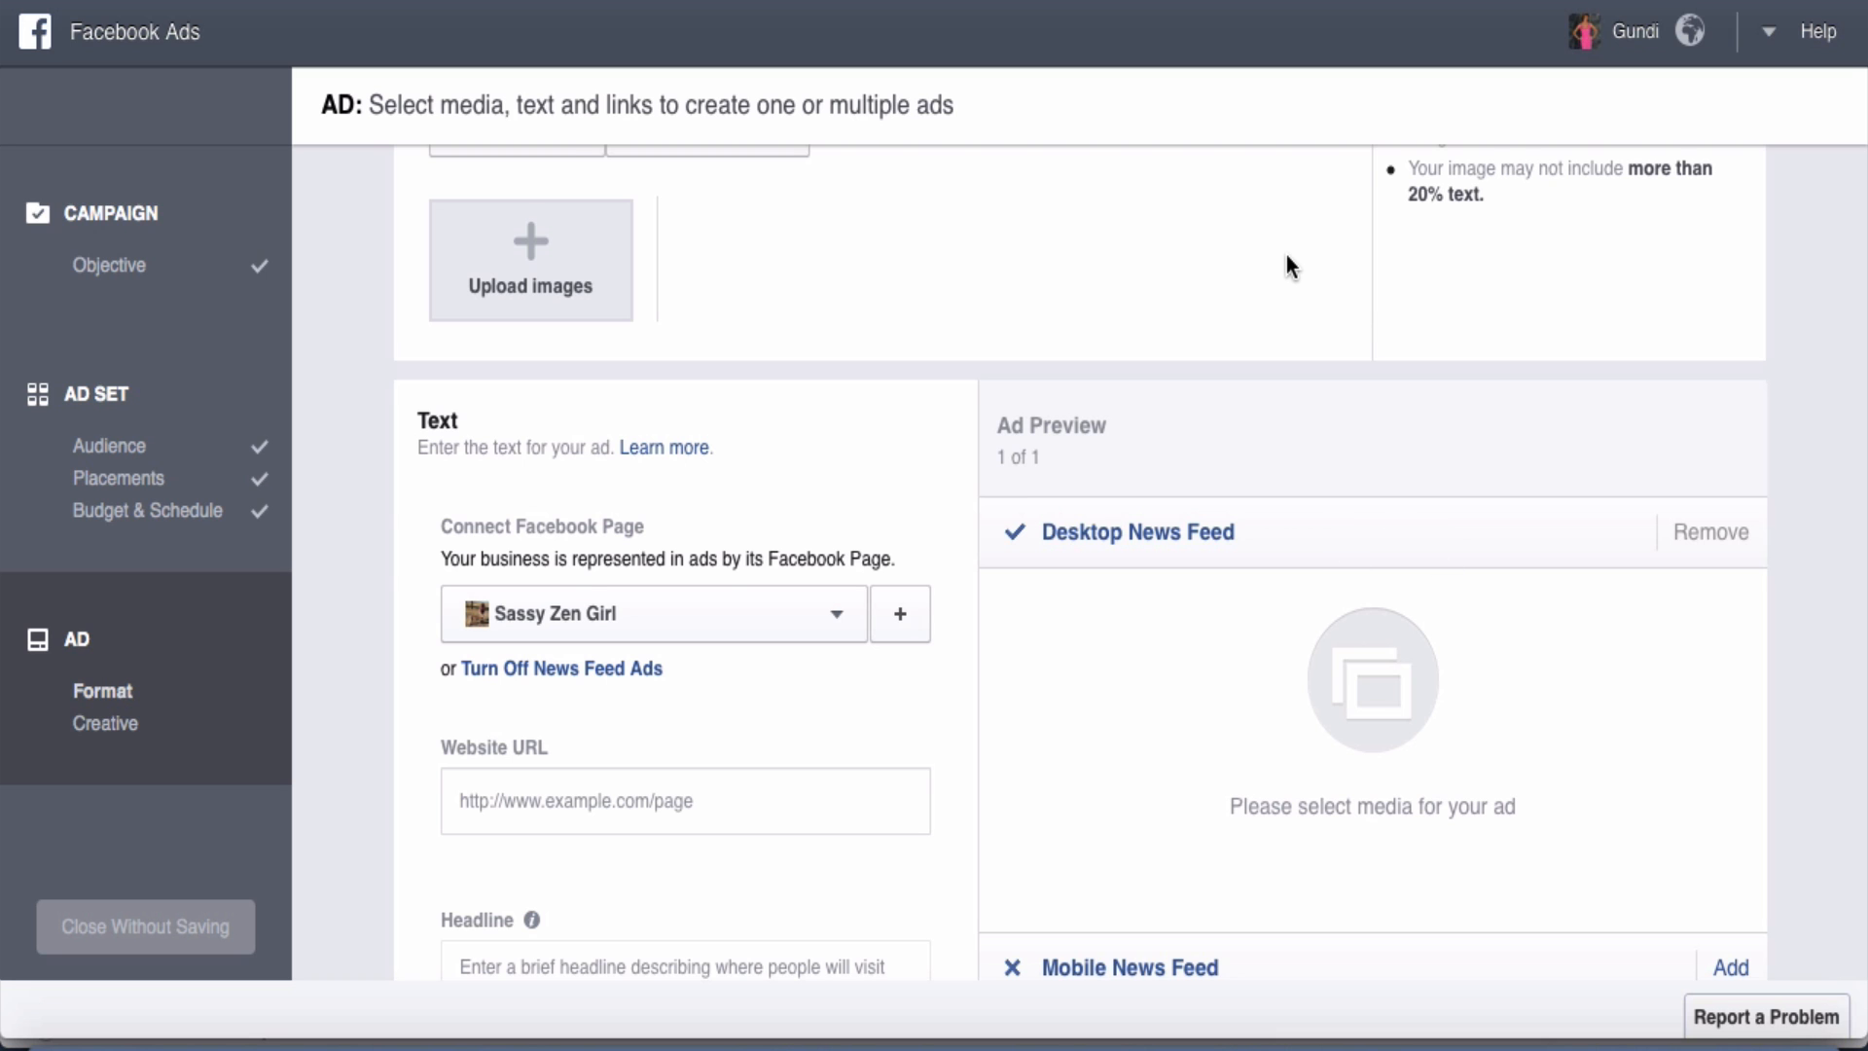
{"action": "scroll", "coordinate": [1287, 261], "scroll_direction": "up", "scroll_amount": 2}
{"action": "scroll", "coordinate": [1286, 257], "scroll_direction": "down", "scroll_amount": 3}
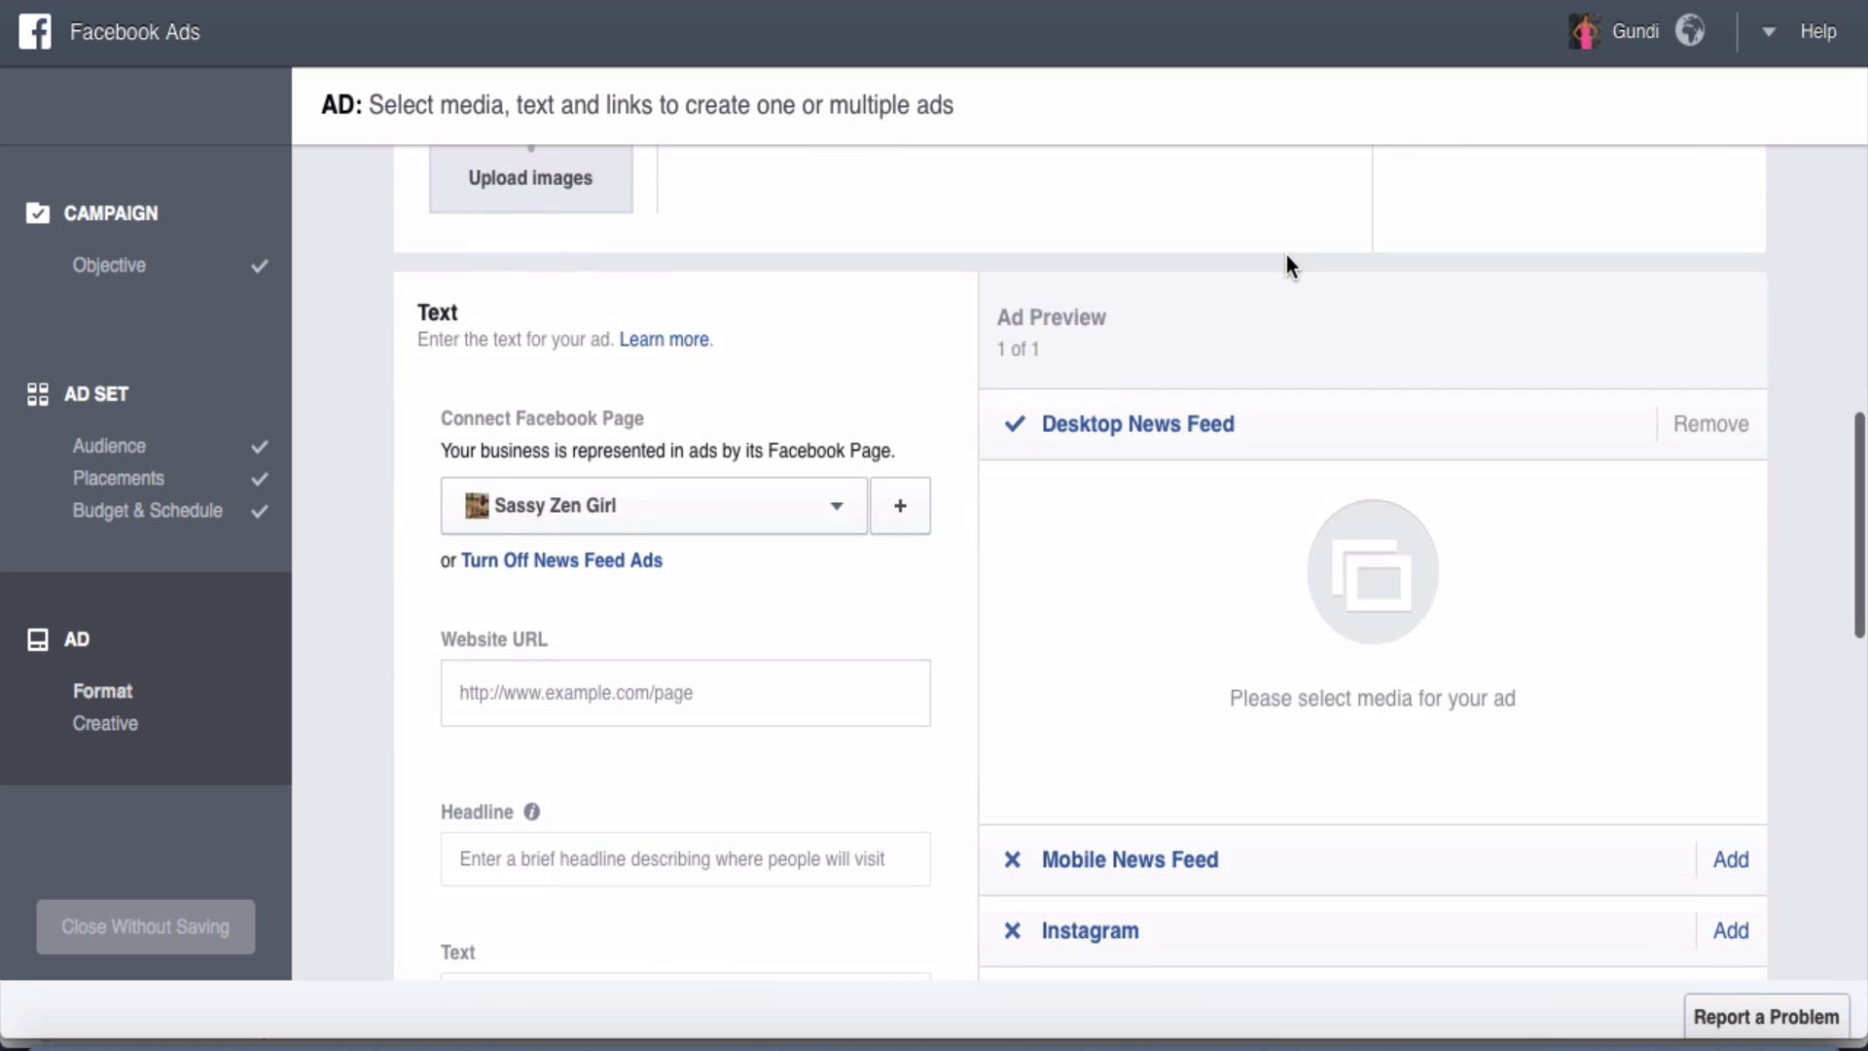
{"action": "scroll", "coordinate": [1286, 254], "scroll_direction": "up", "scroll_amount": 2}
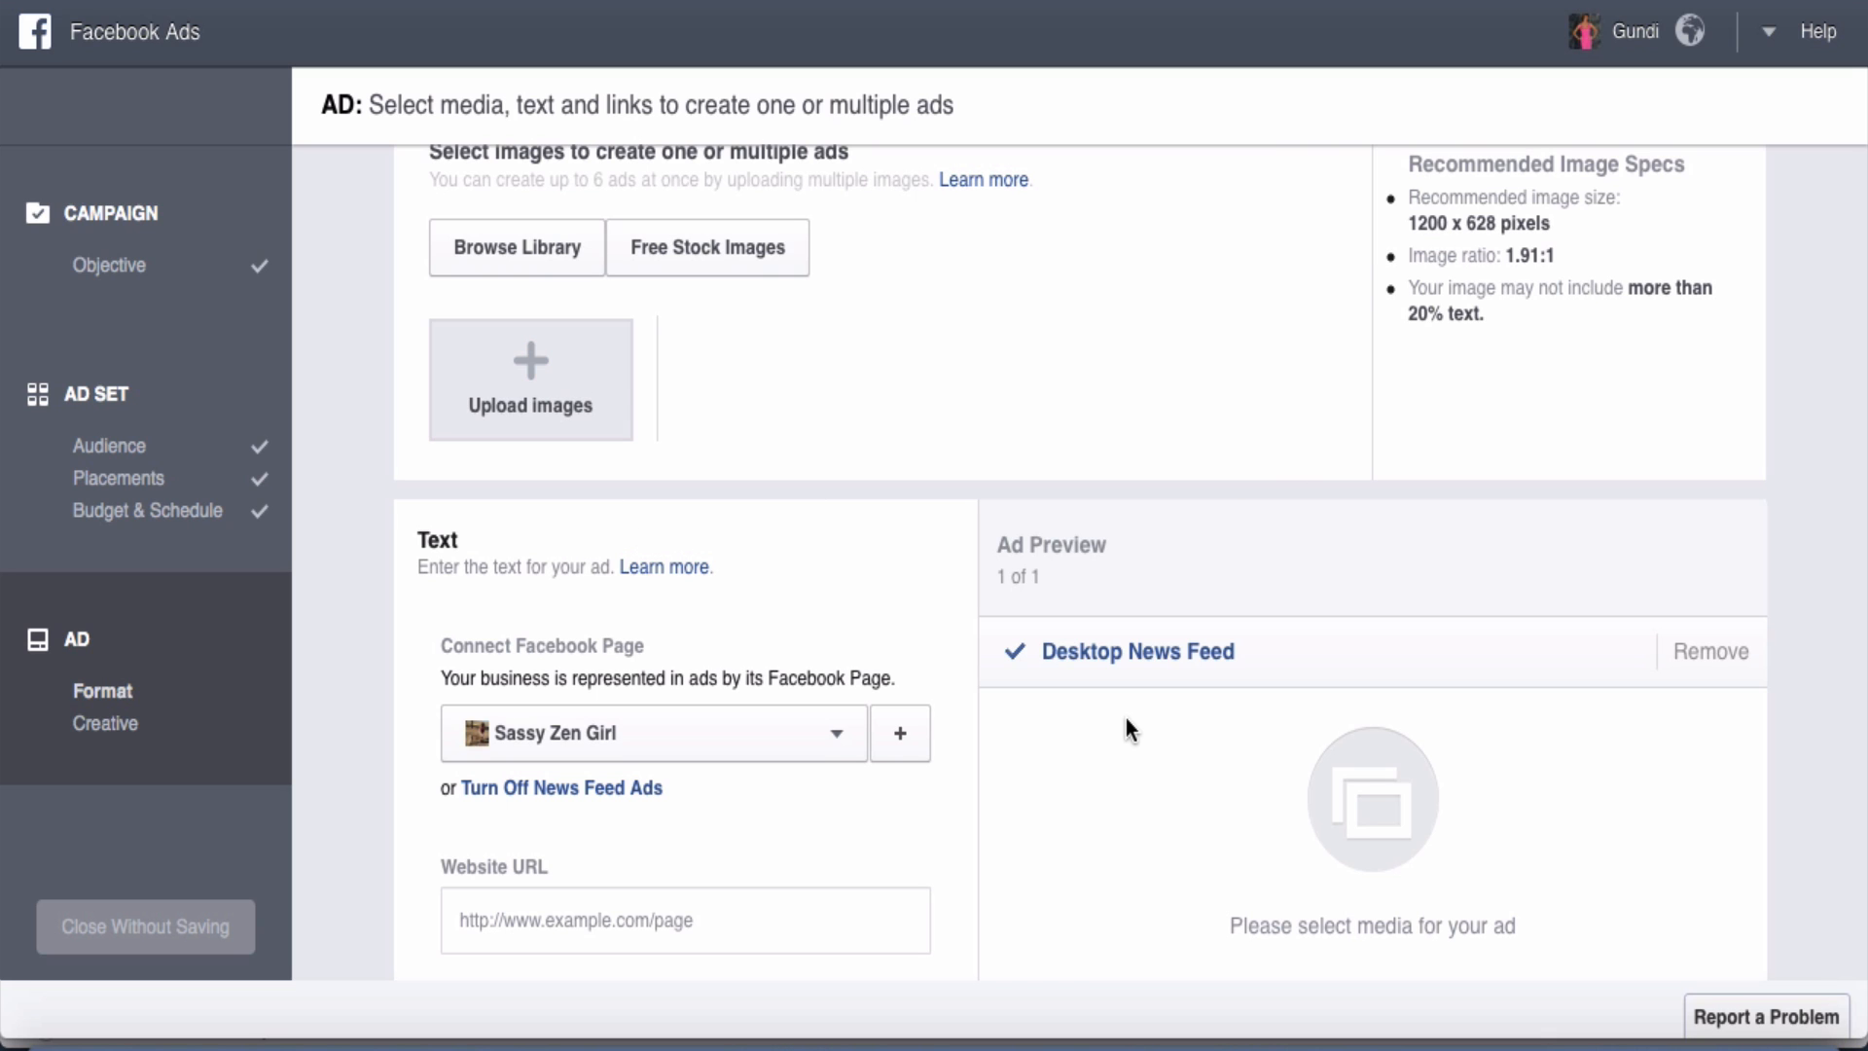
{"action": "scroll", "coordinate": [1124, 718], "scroll_direction": "down", "scroll_amount": 2}
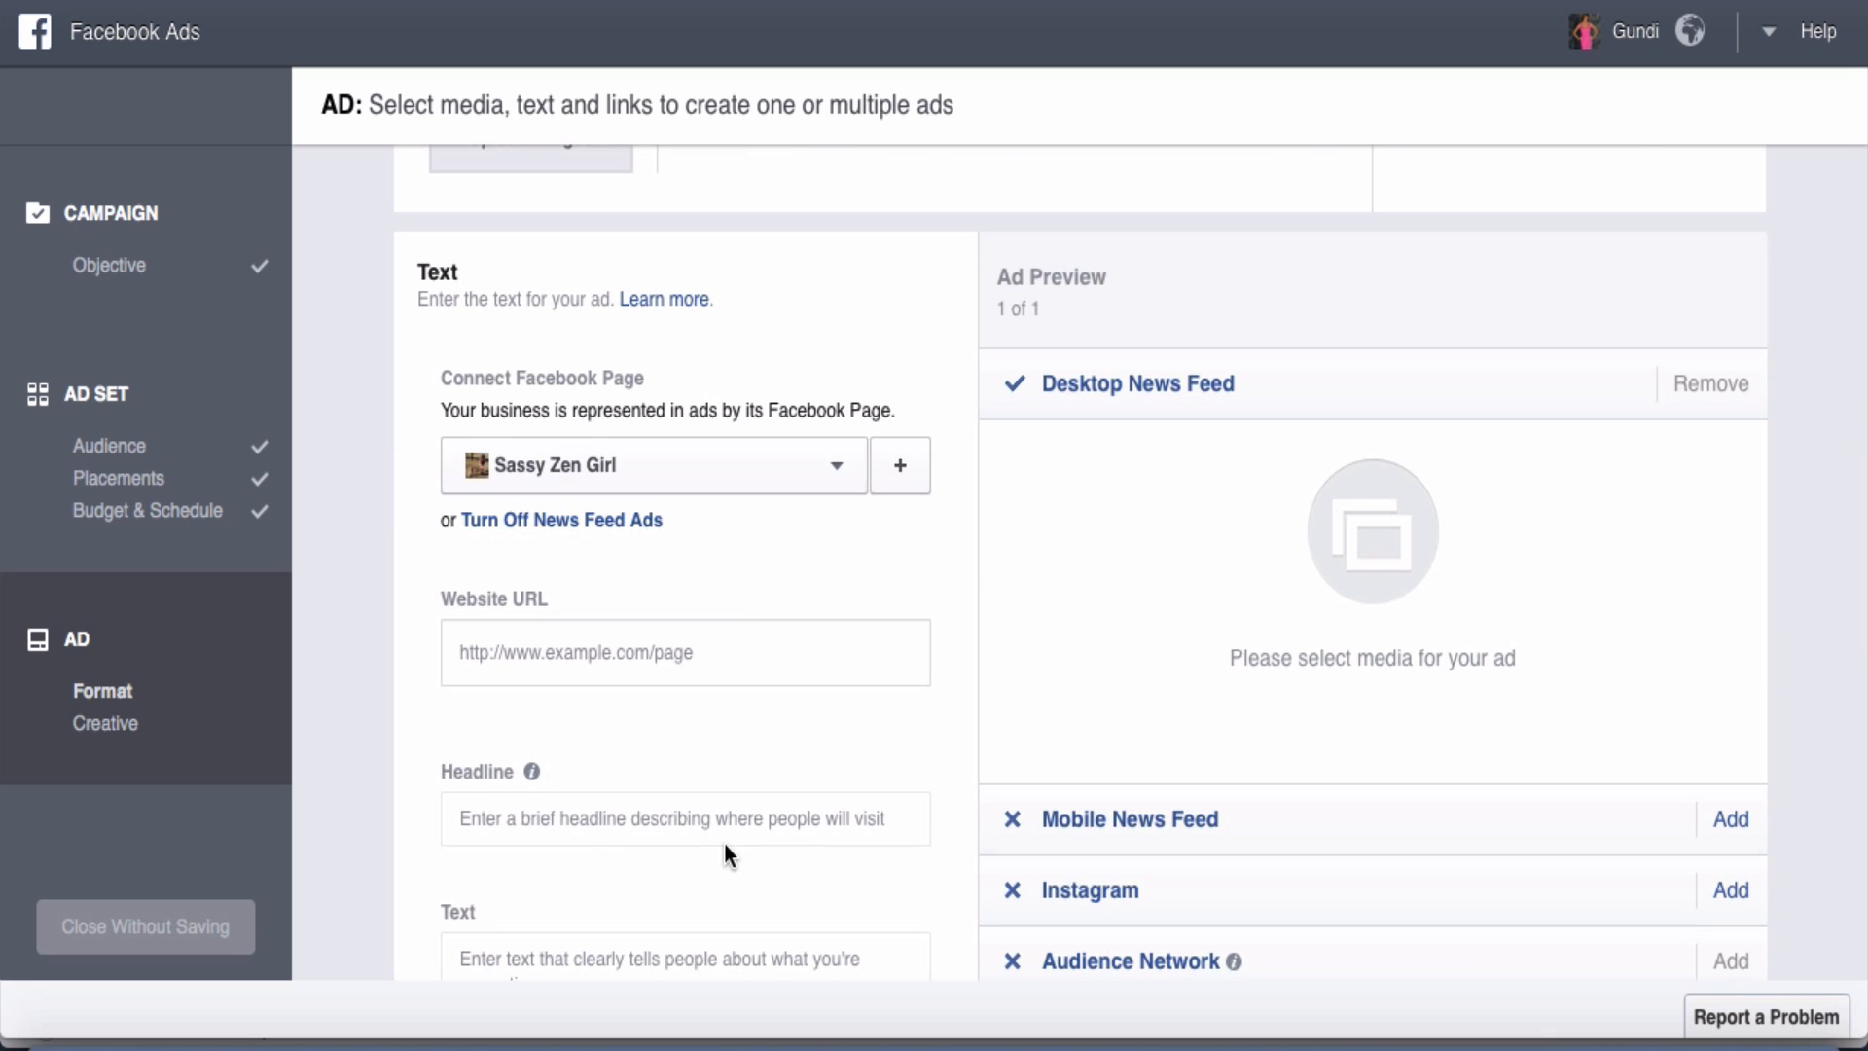
{"action": "scroll", "coordinate": [724, 846], "scroll_direction": "down", "scroll_amount": 2}
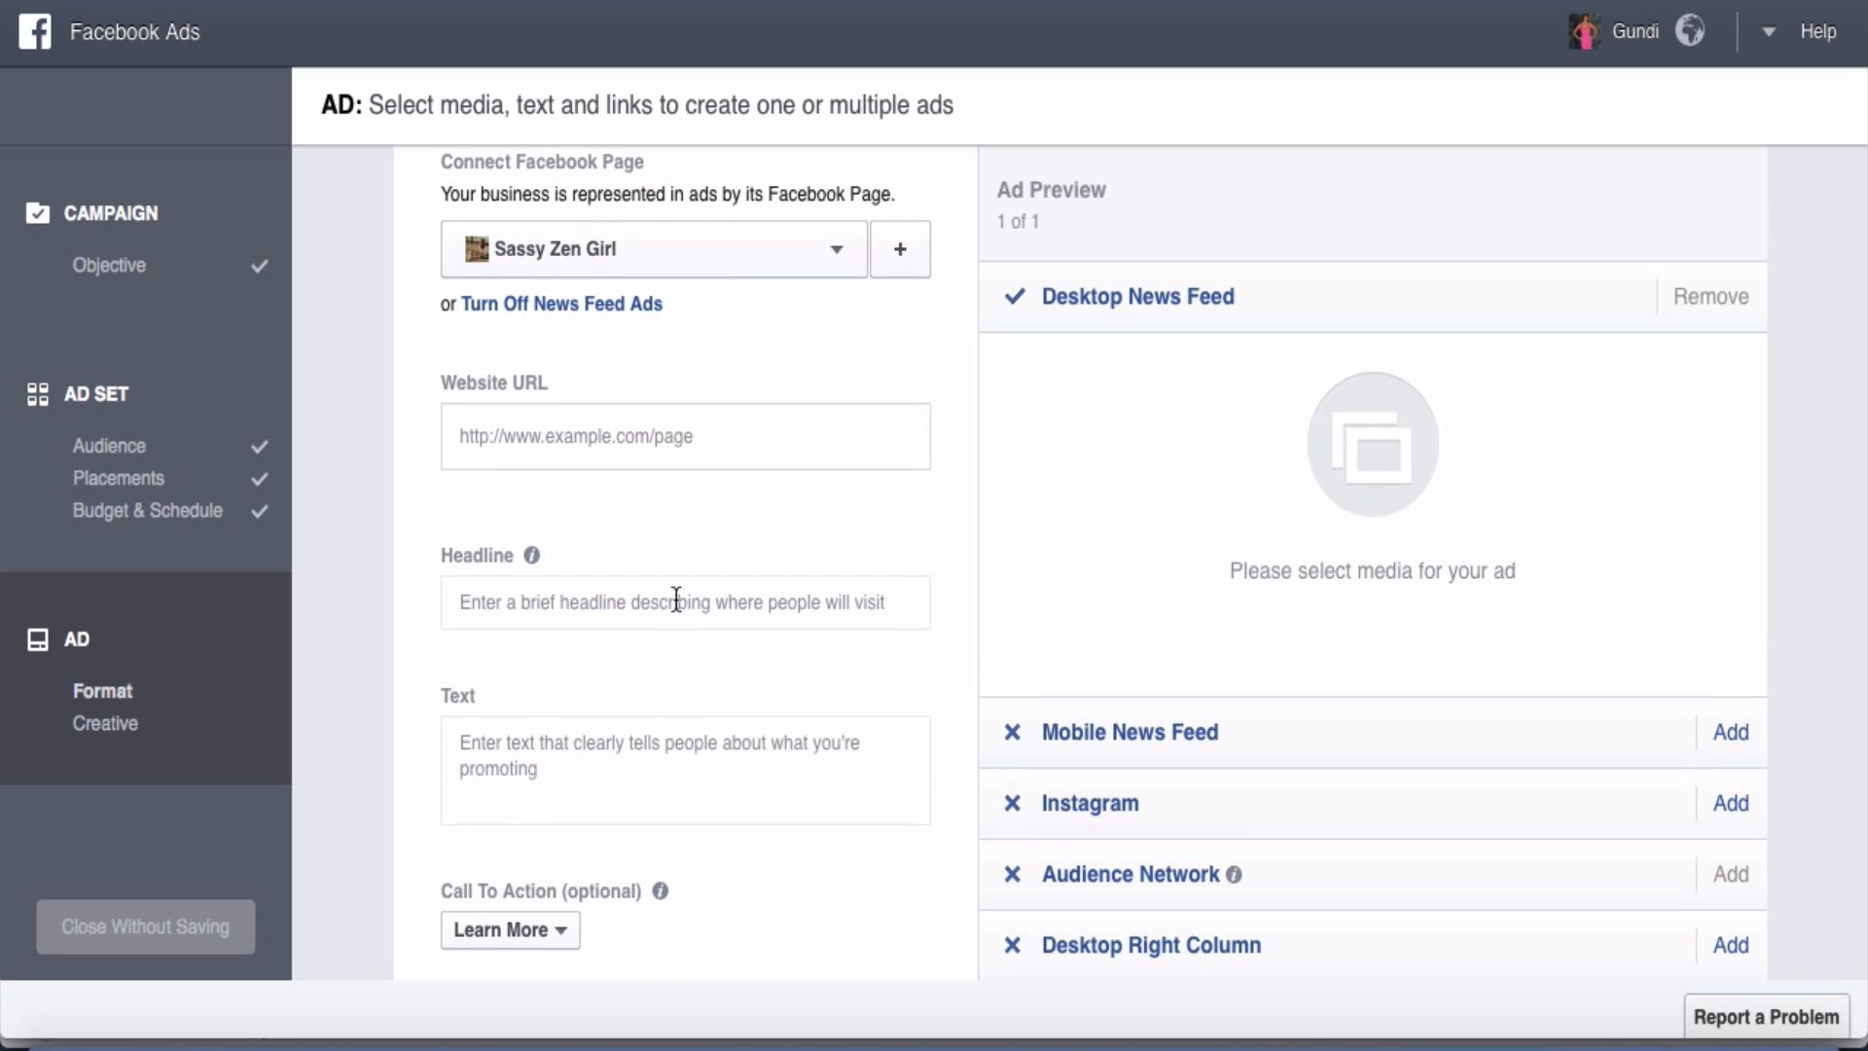
View the Facebook pages that can be connected to the ad, leaving Sassy Zen Girl selected
{"action": "scroll", "coordinate": [669, 471], "scroll_direction": "up", "scroll_amount": 2}
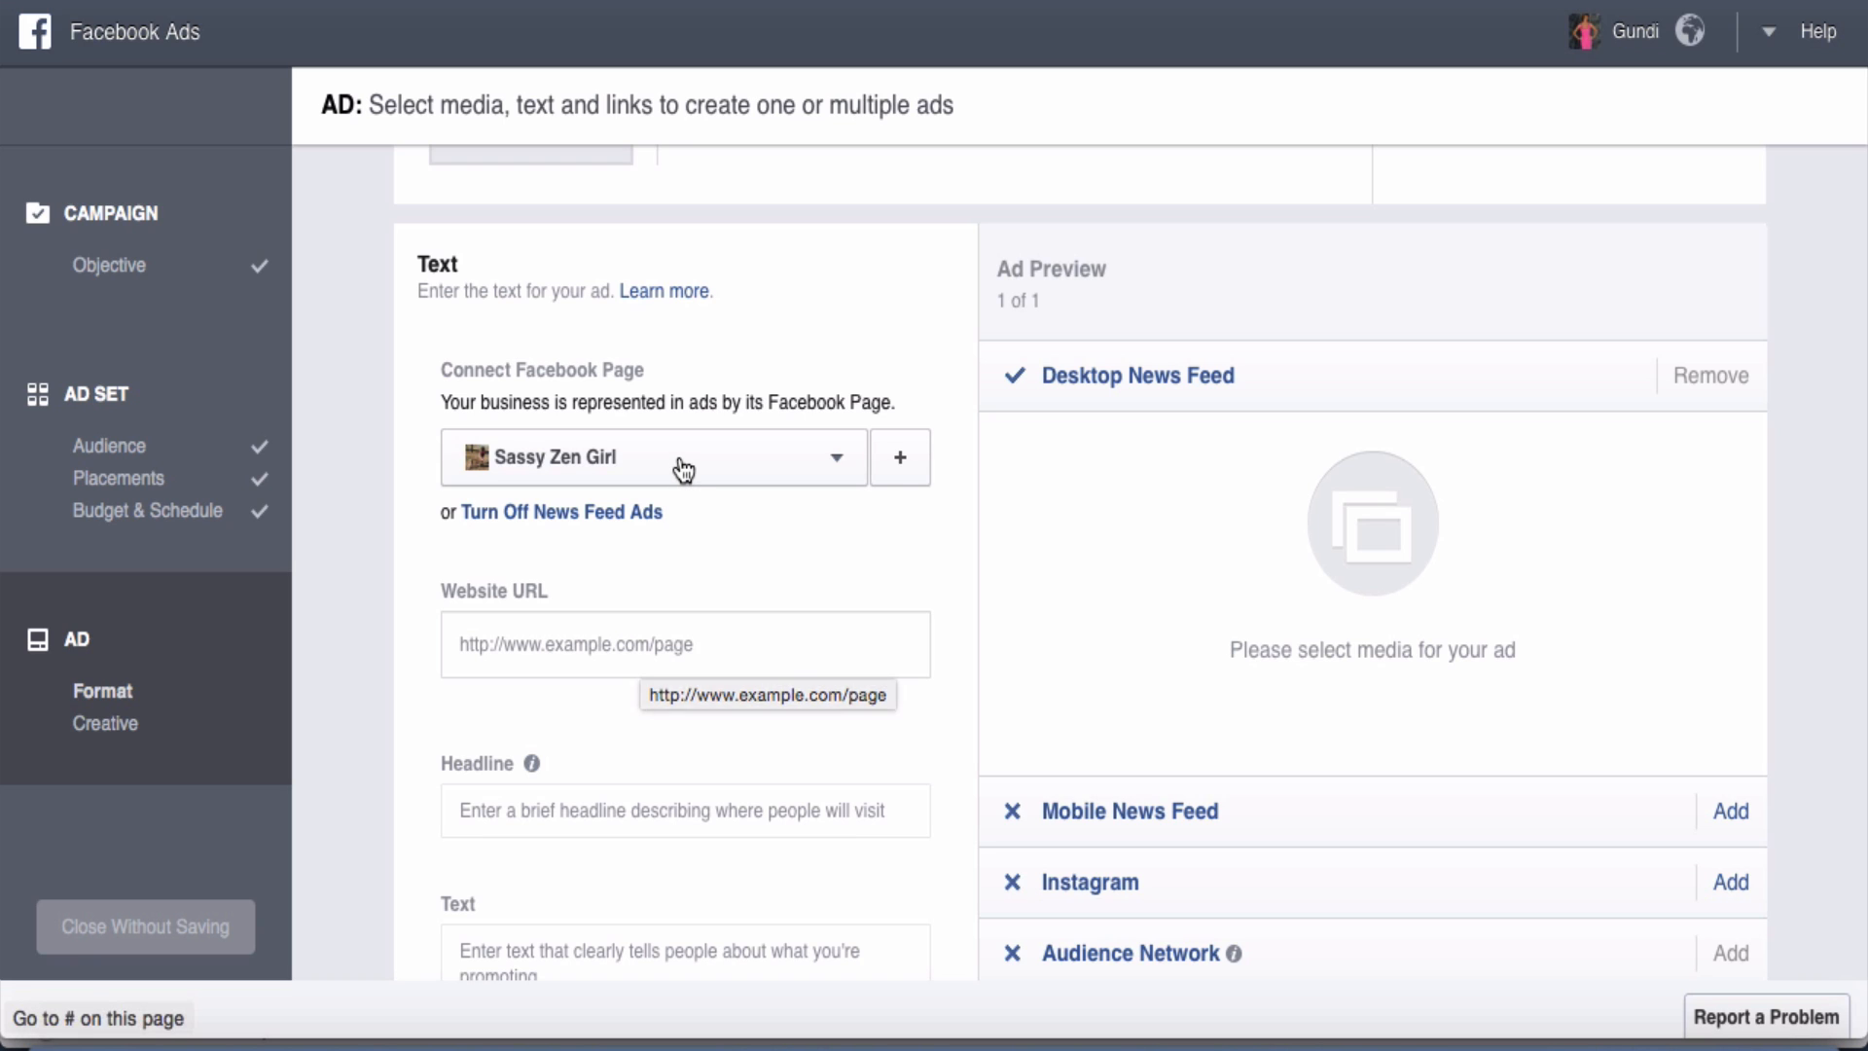
{"action": "left_click", "coordinate": [832, 471]}
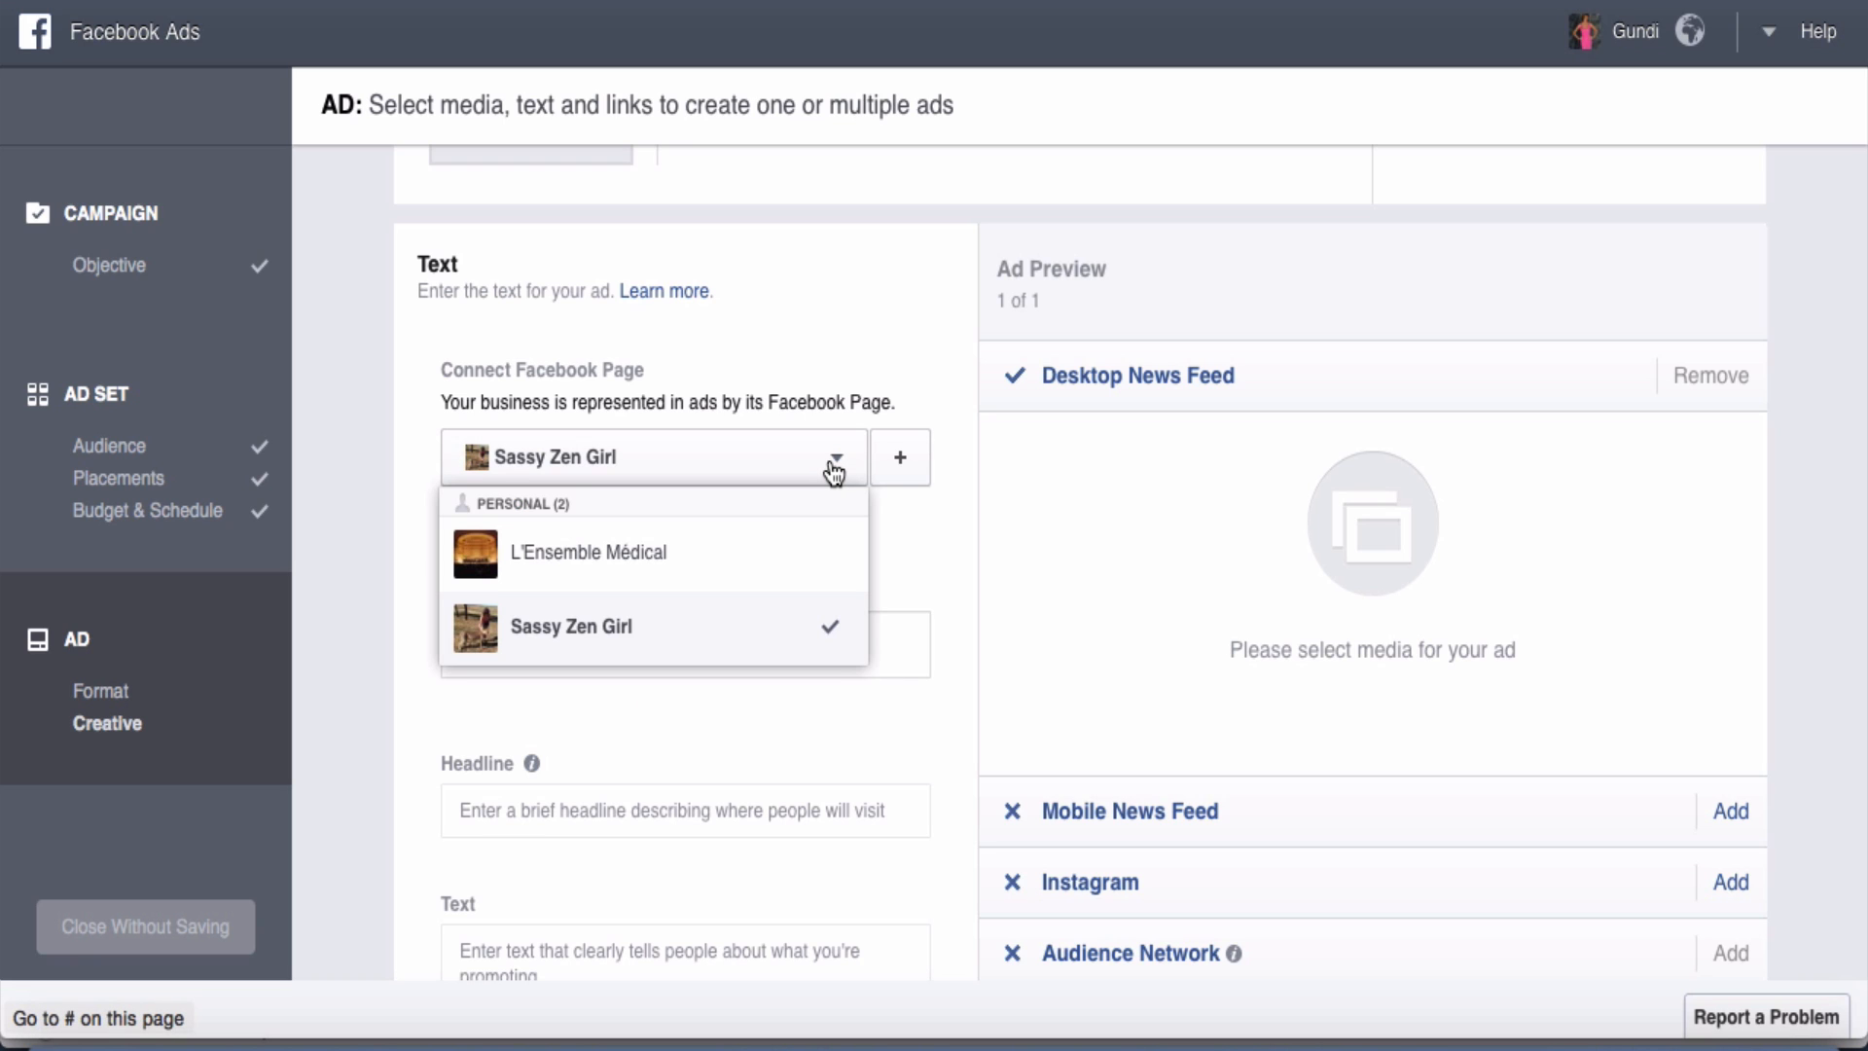
{"action": "left_click", "coordinate": [905, 529]}
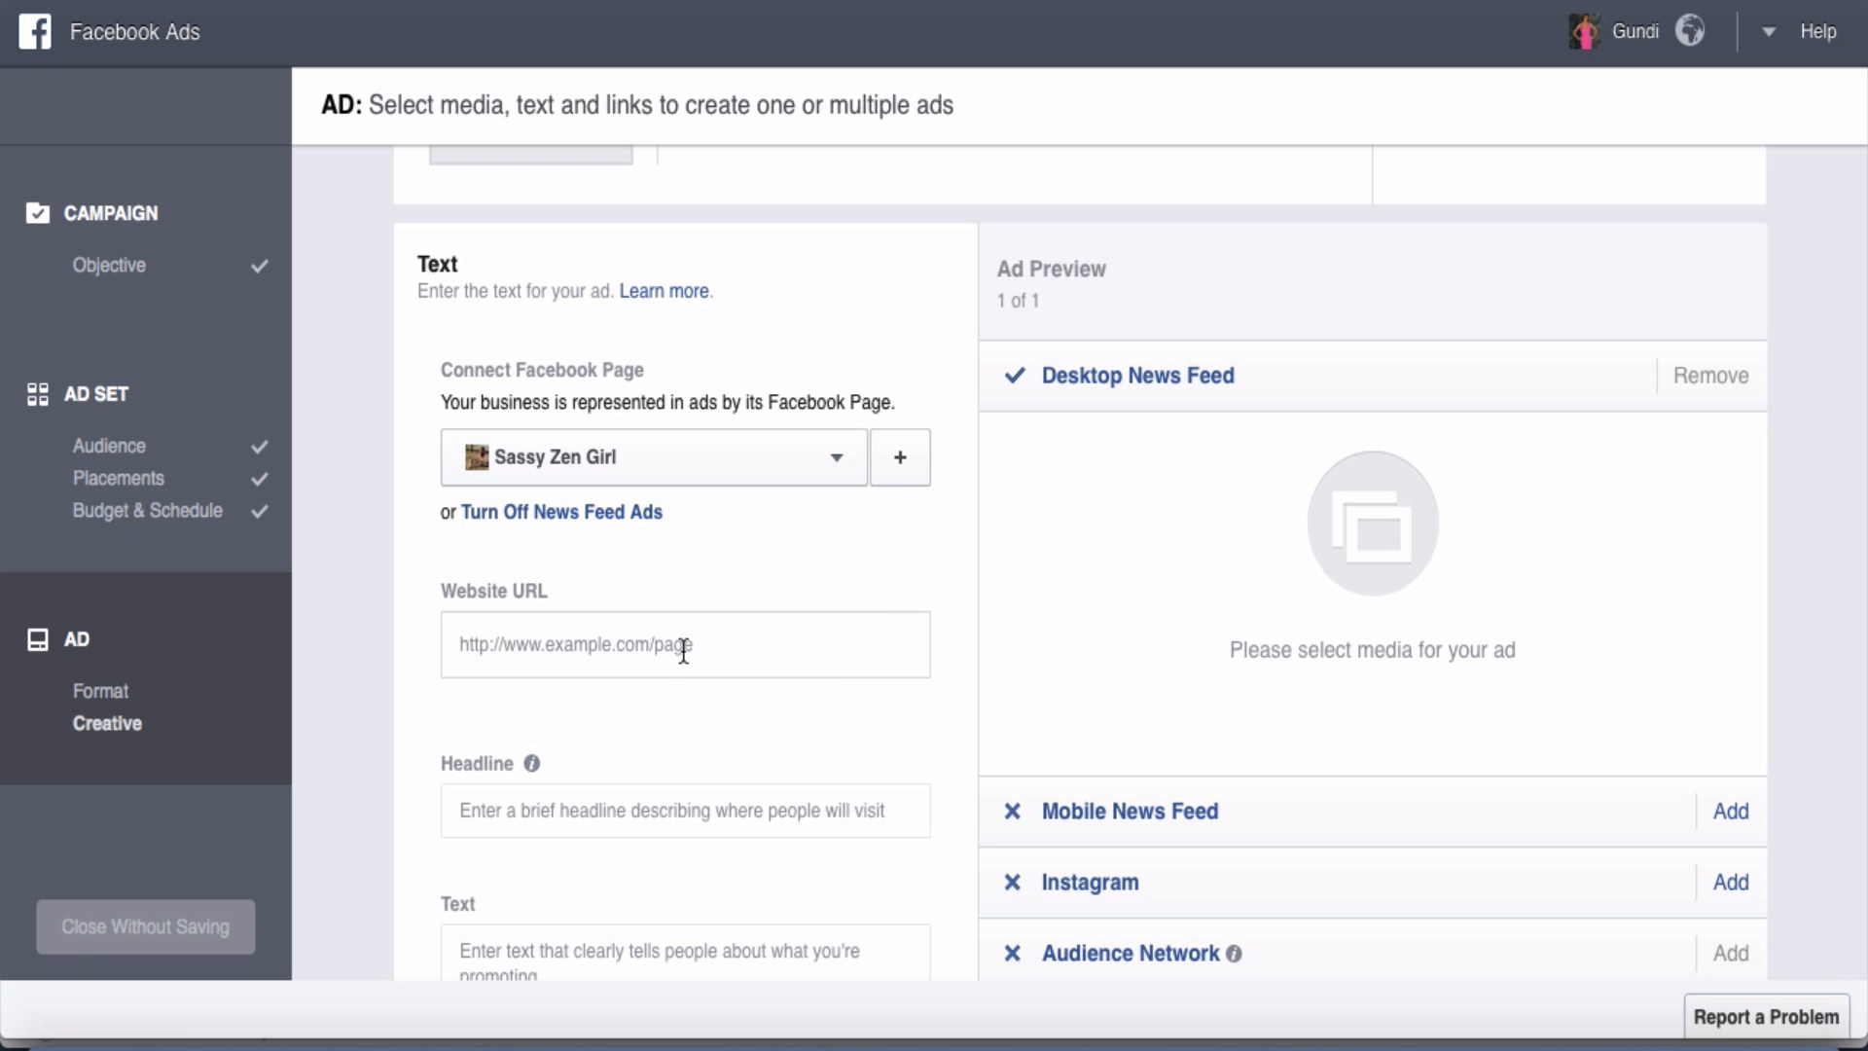
Review the ad's website URL, headline and text fields, and view the call-to-action choices, keeping Learn More
{"action": "scroll", "coordinate": [680, 646], "scroll_direction": "down", "scroll_amount": 3}
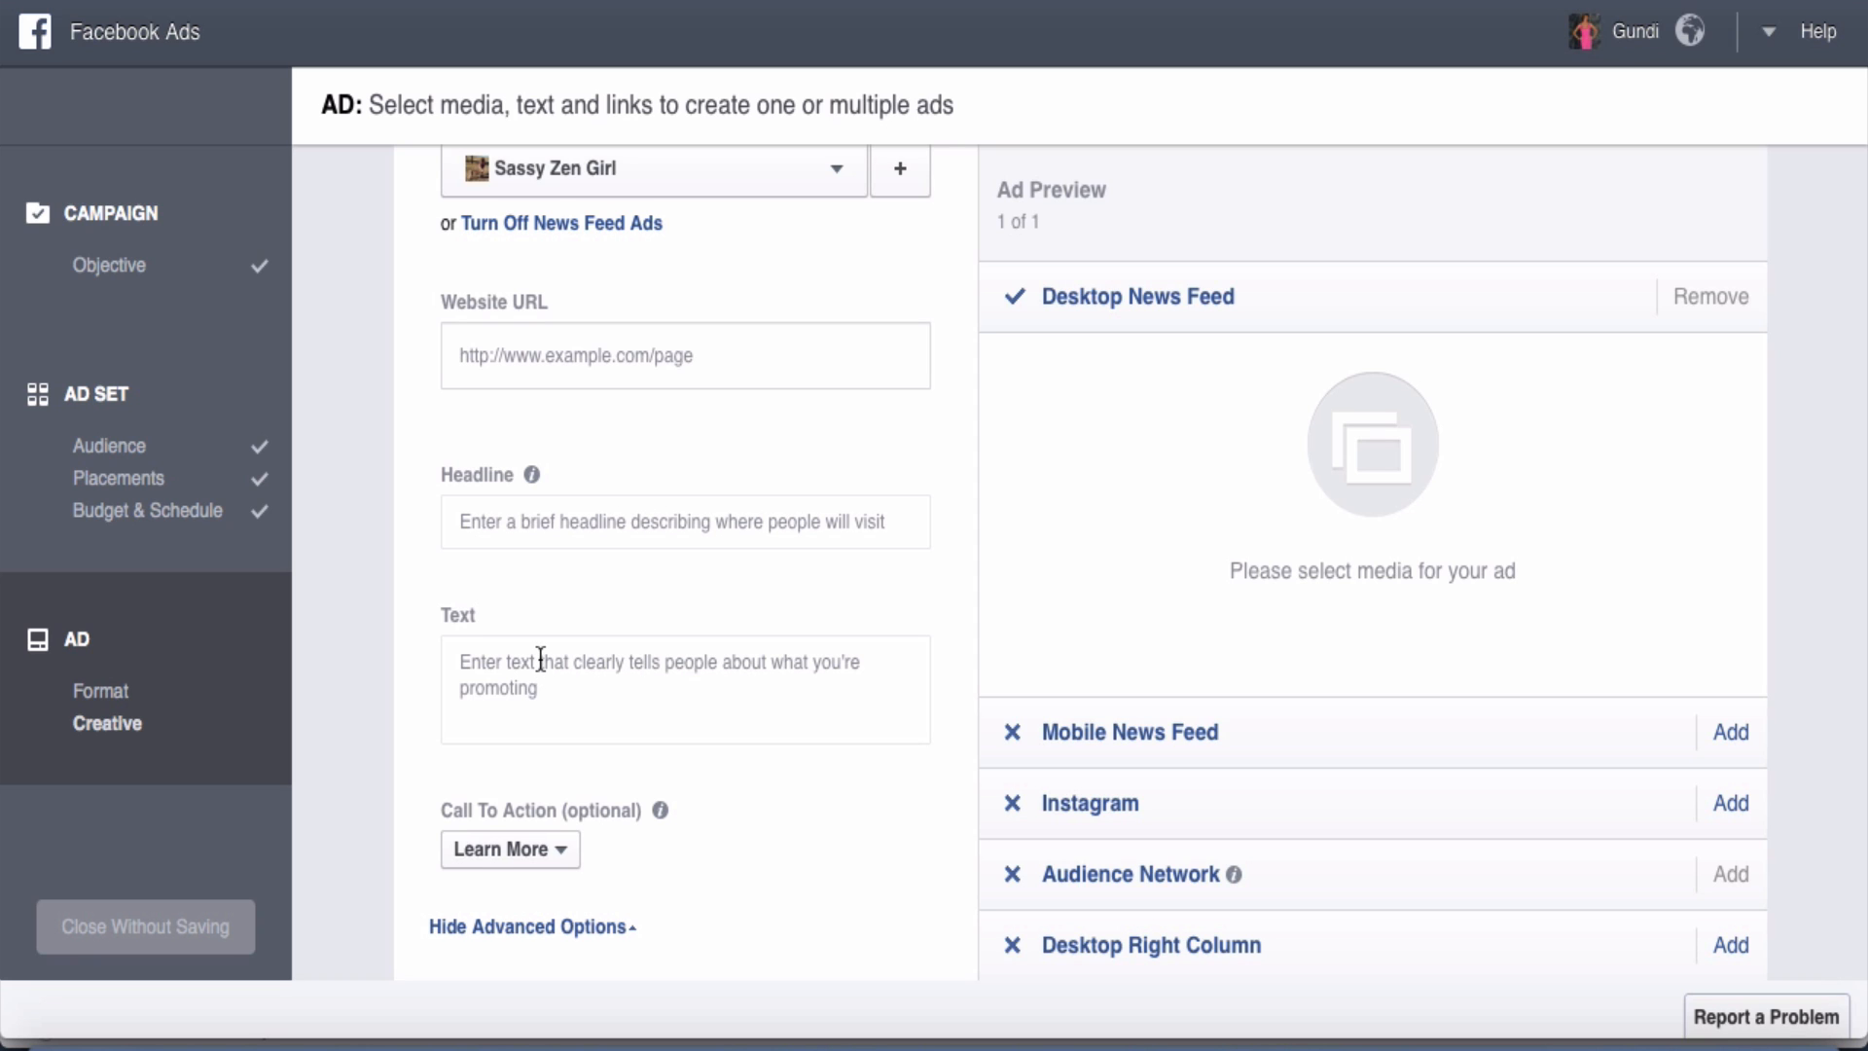
{"action": "scroll", "coordinate": [541, 659], "scroll_direction": "down", "scroll_amount": 2}
{"action": "left_click", "coordinate": [564, 681]}
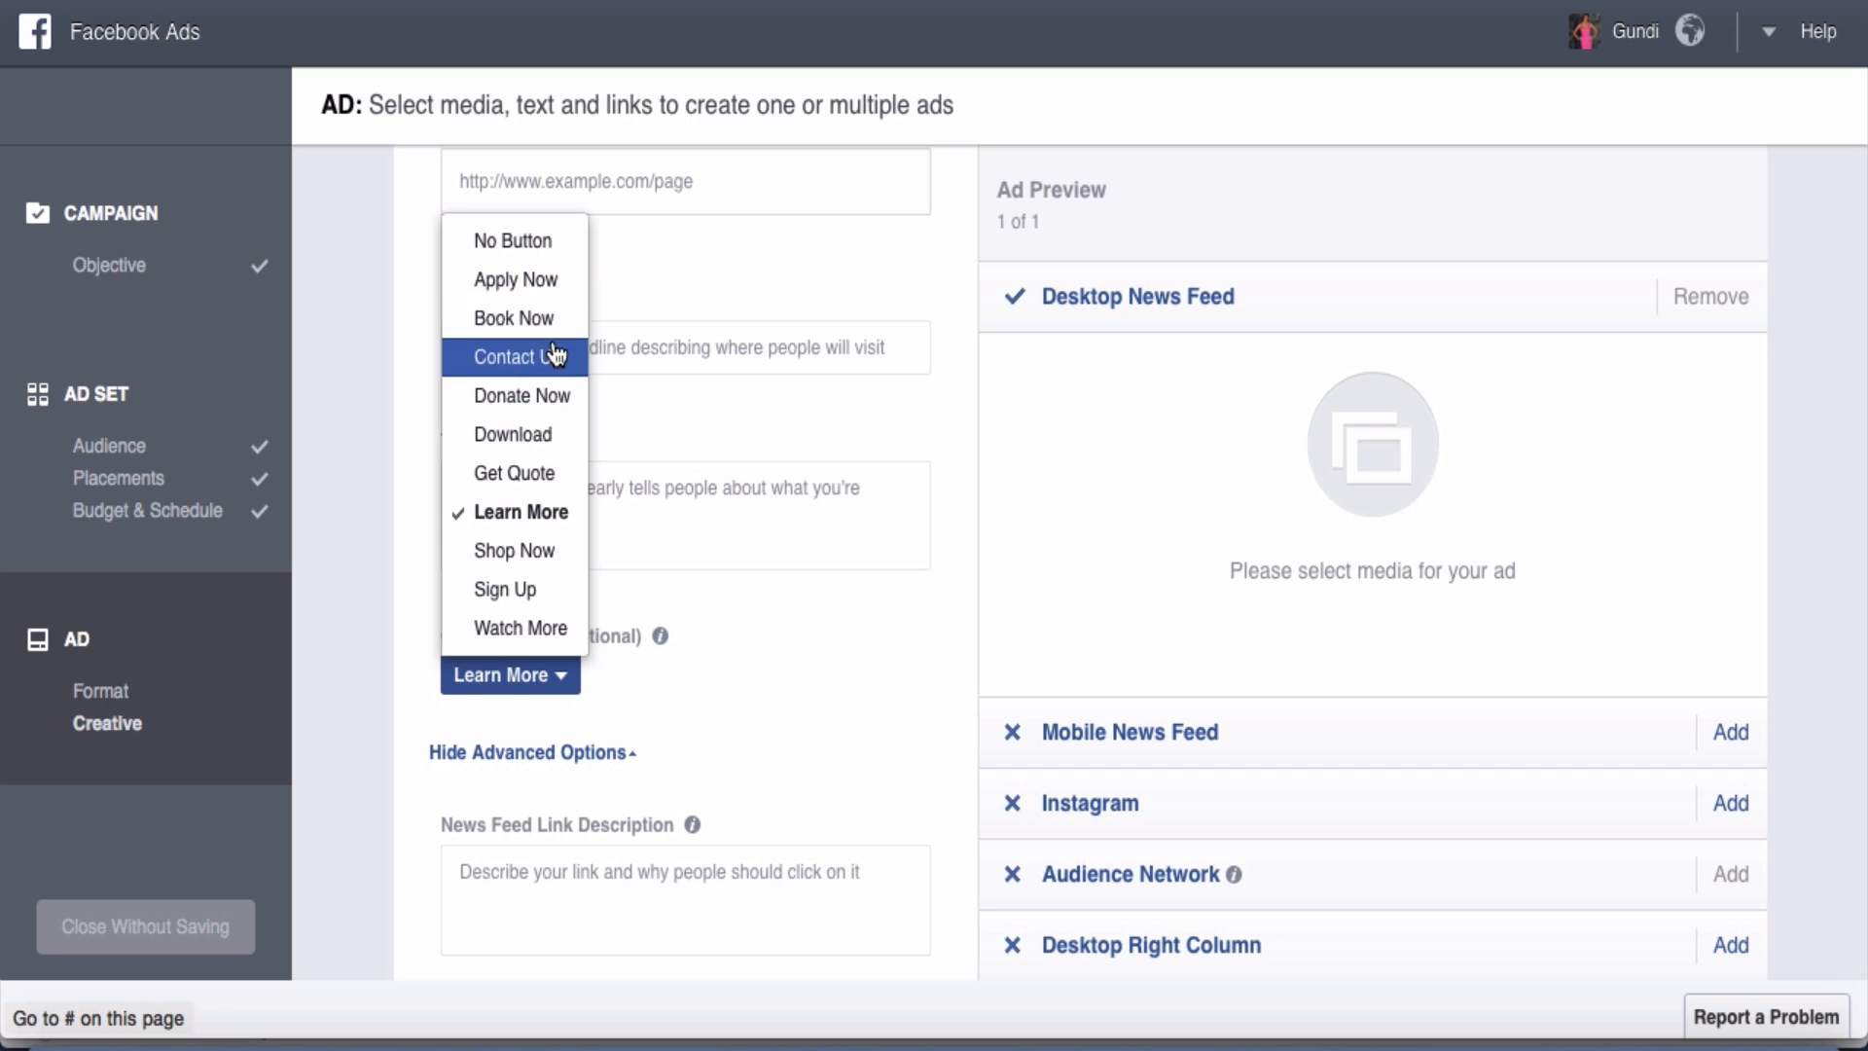
{"action": "left_click", "coordinate": [547, 525]}
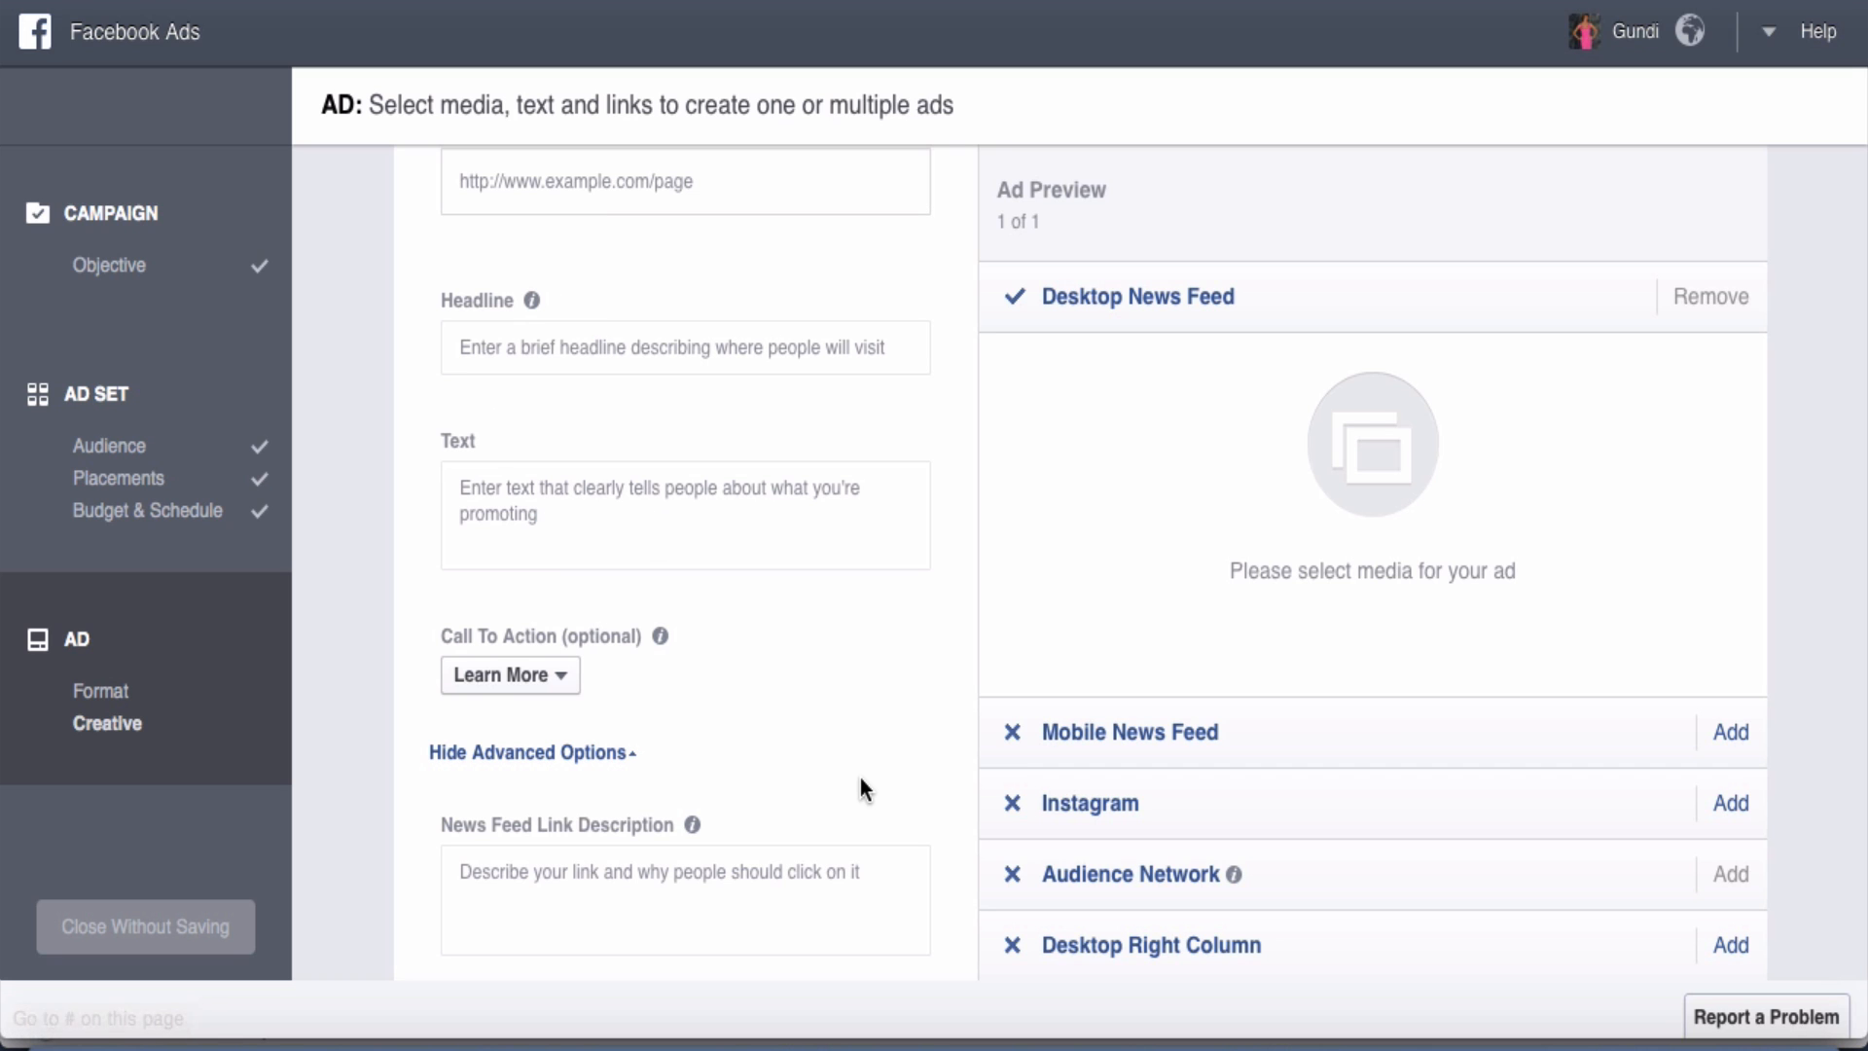
Examine the ad's advanced options, including News Feed link description, display link, URL parameters and pixel tracking
{"action": "scroll", "coordinate": [860, 778], "scroll_direction": "down", "scroll_amount": 1}
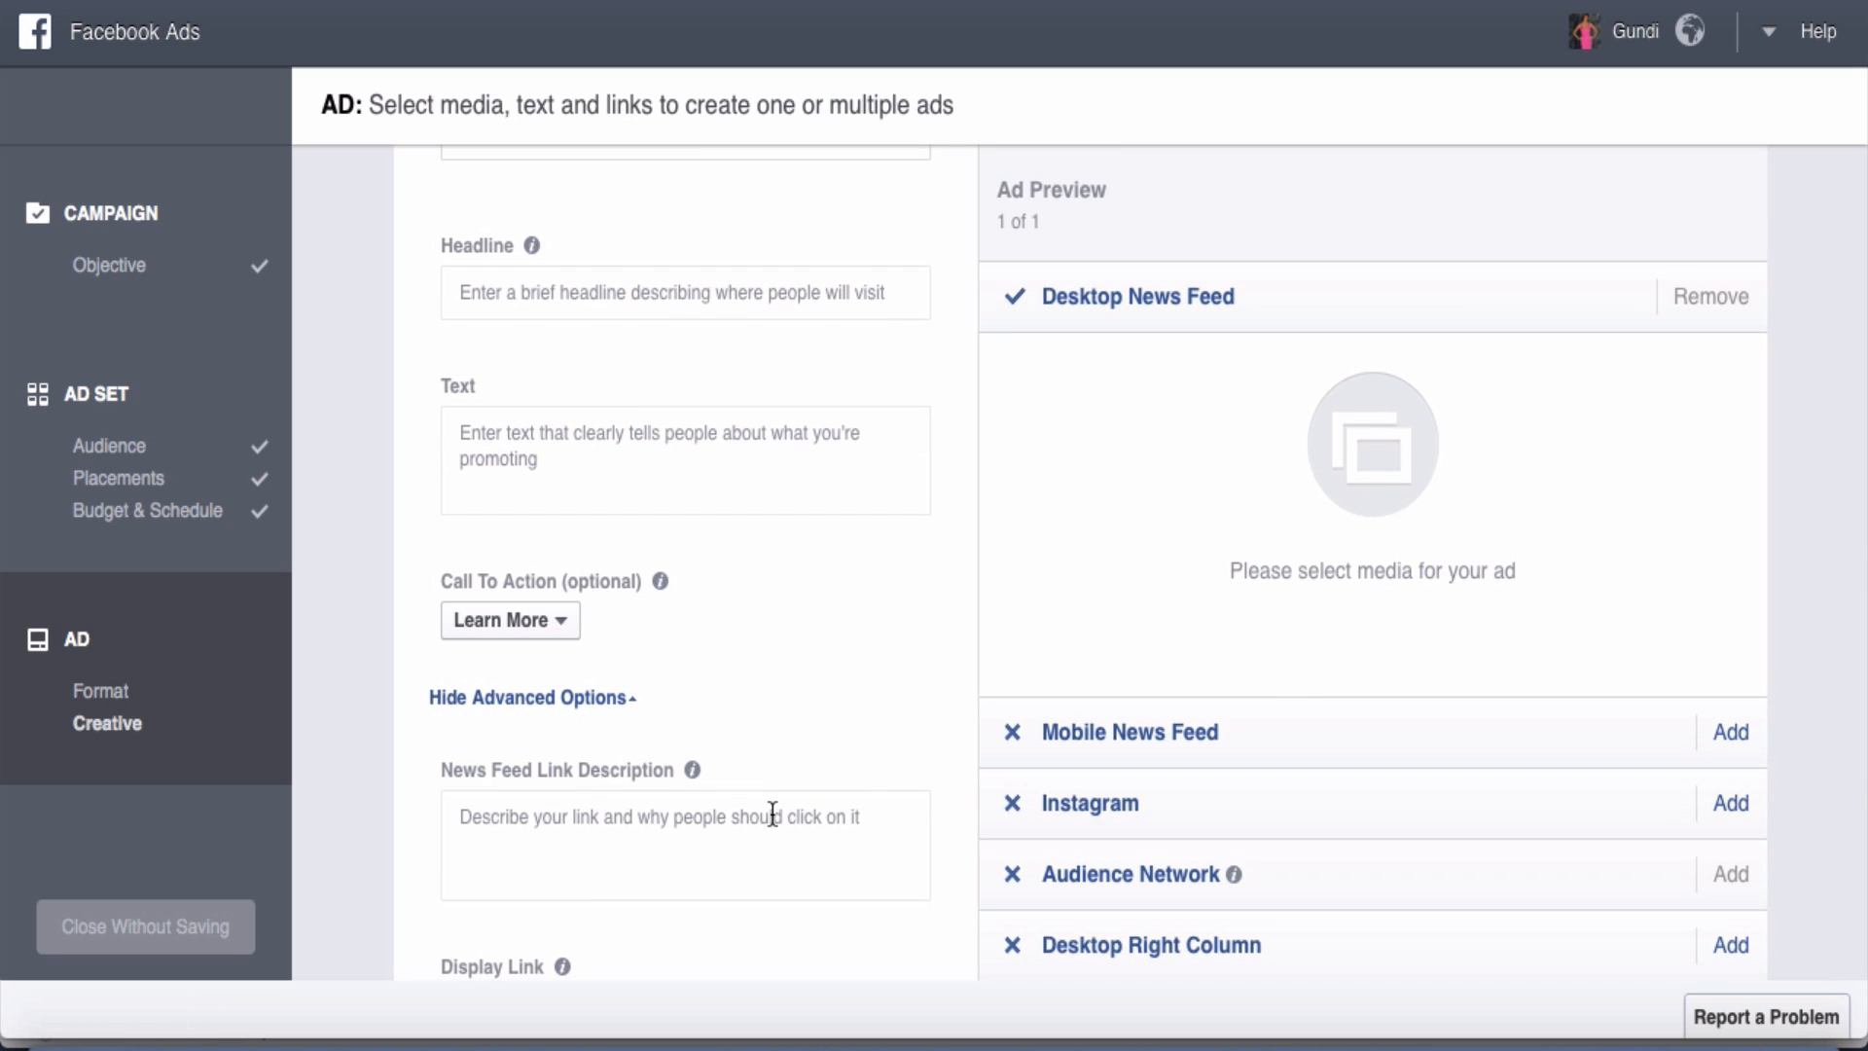
{"action": "scroll", "coordinate": [772, 817], "scroll_direction": "down", "scroll_amount": 3}
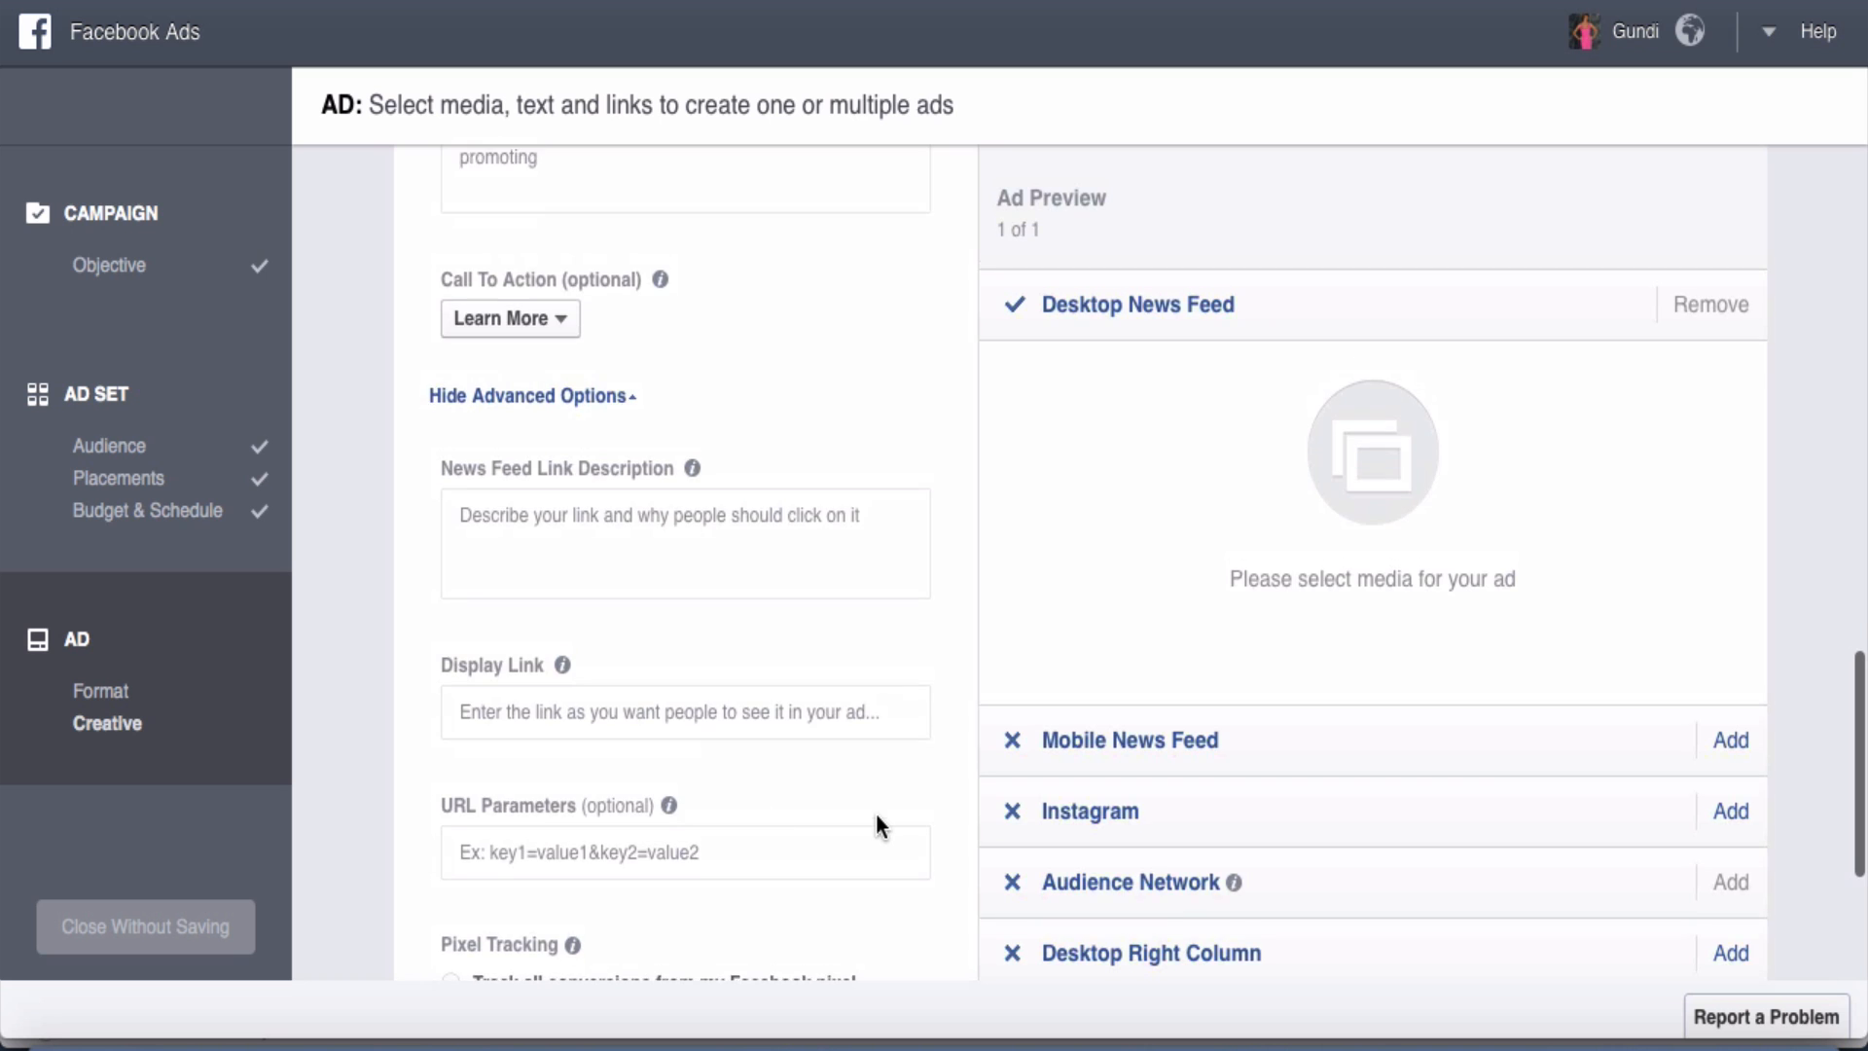
{"action": "scroll", "coordinate": [876, 816], "scroll_direction": "up", "scroll_amount": 10}
{"action": "scroll", "coordinate": [876, 813], "scroll_direction": "up", "scroll_amount": 1}
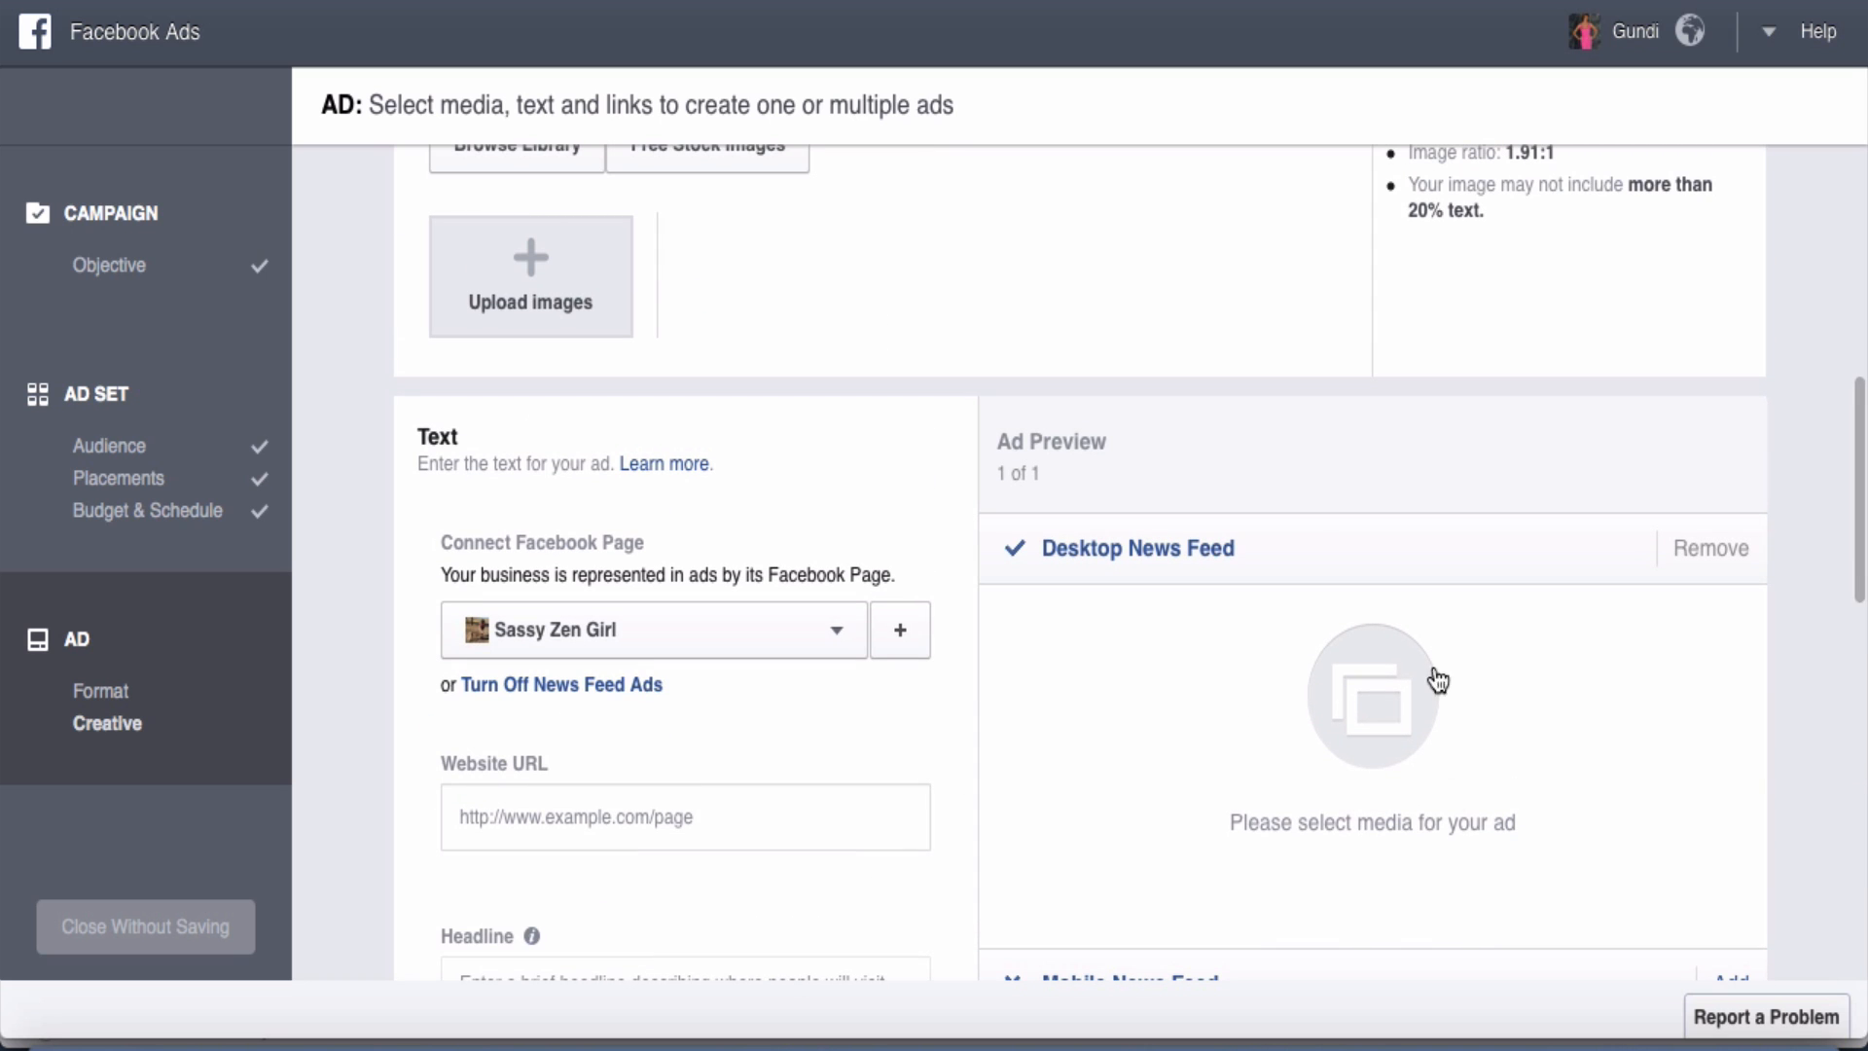
{"action": "scroll", "coordinate": [778, 761], "scroll_direction": "down", "scroll_amount": 7}
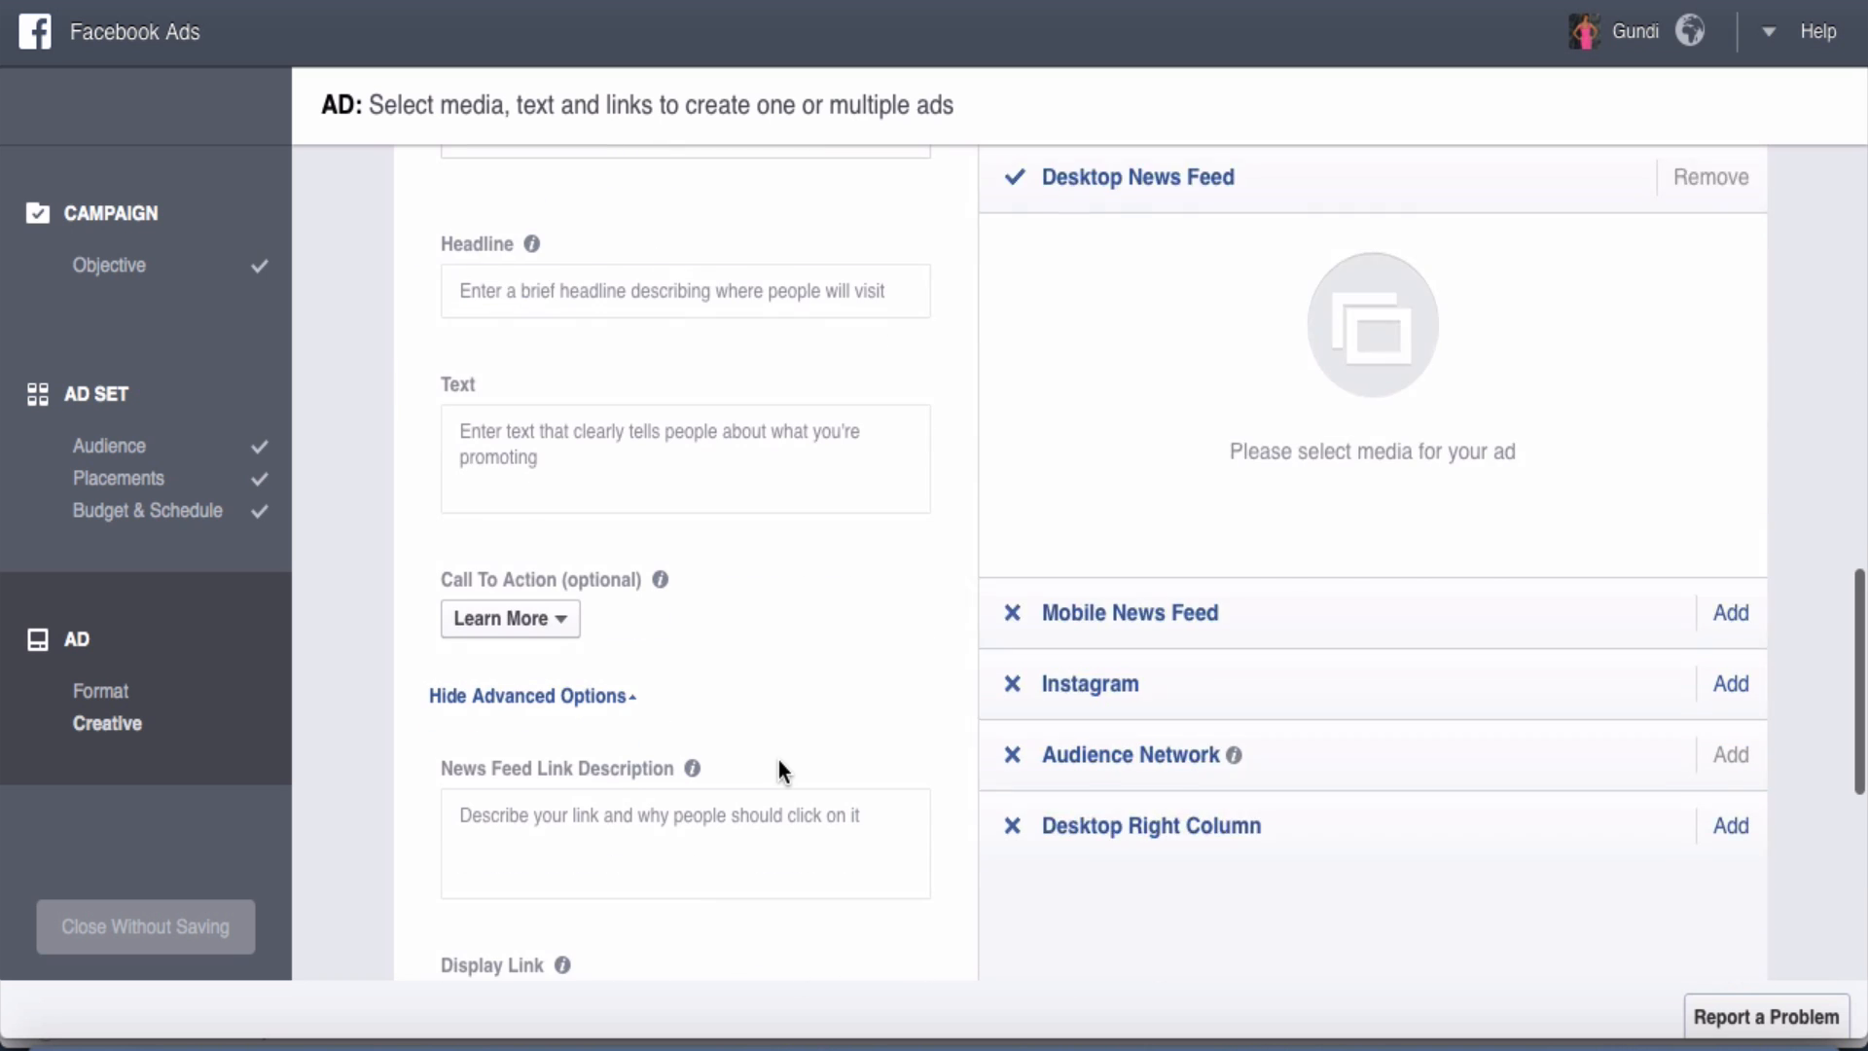
{"action": "scroll", "coordinate": [778, 761], "scroll_direction": "down", "scroll_amount": 5}
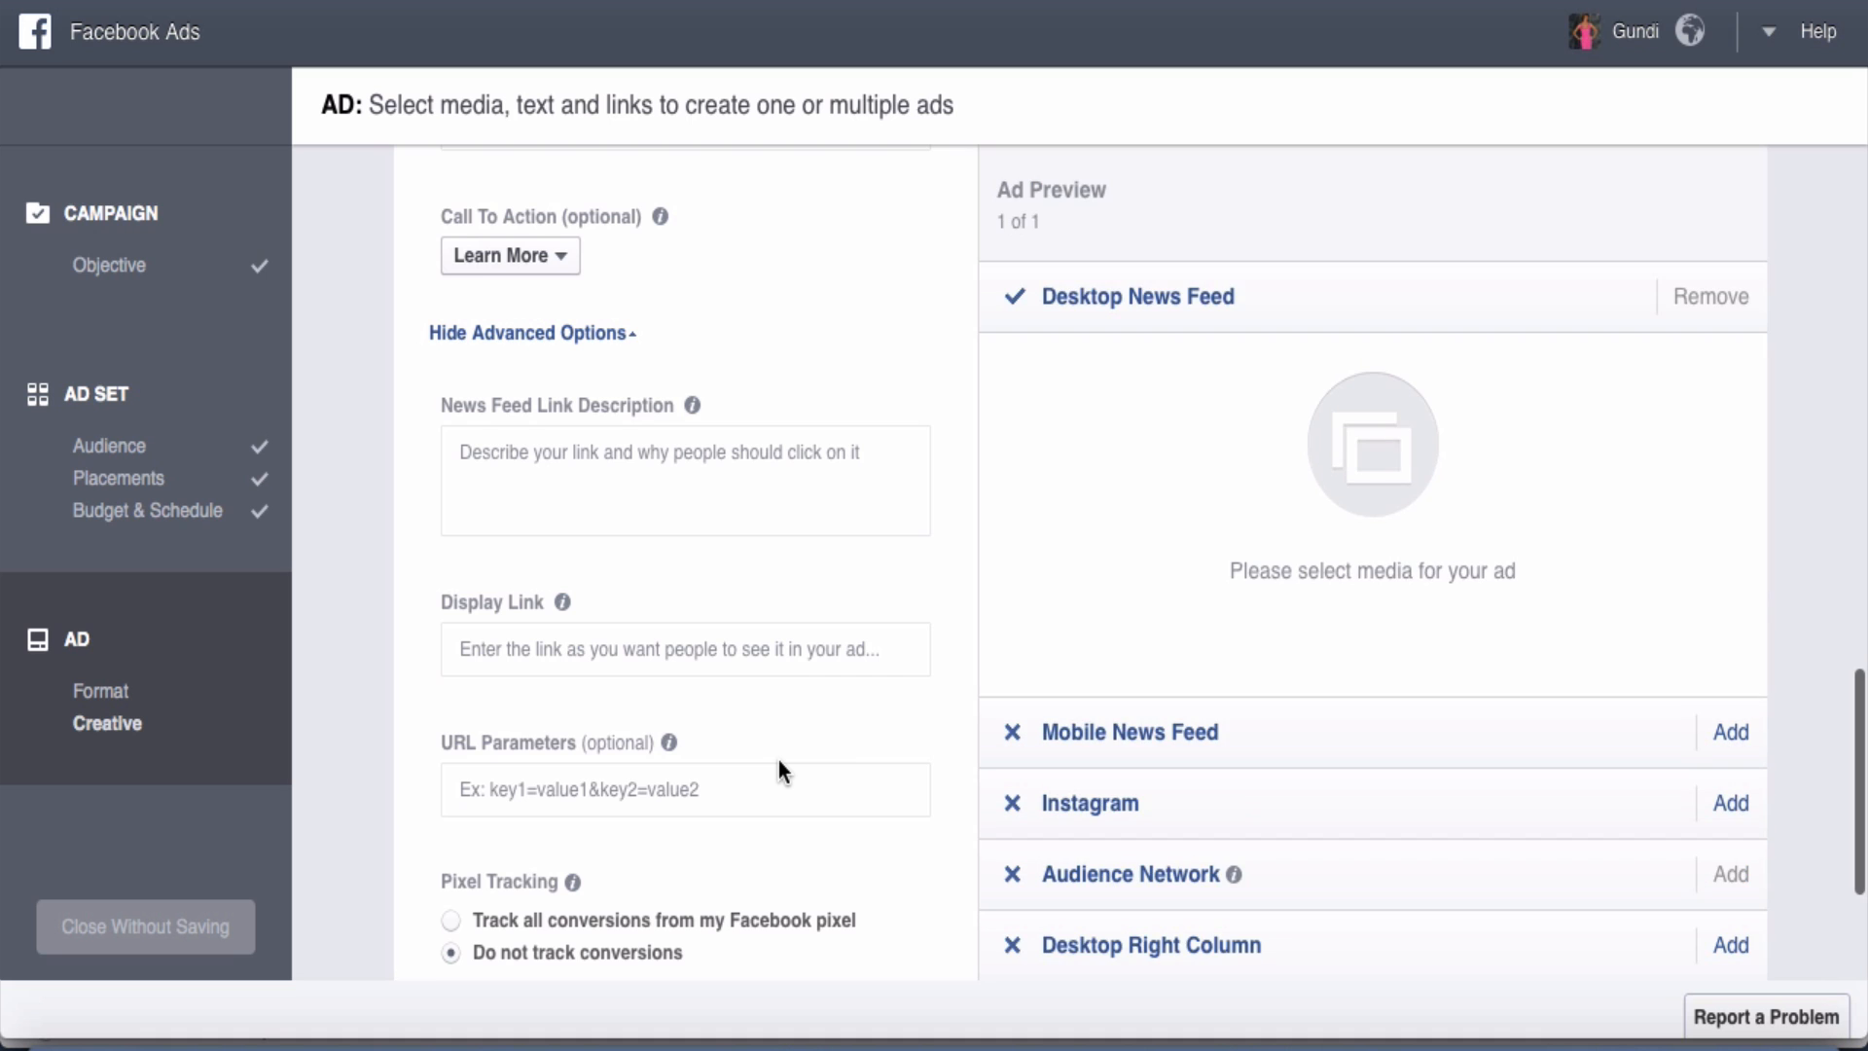
{"action": "scroll", "coordinate": [779, 761], "scroll_direction": "down", "scroll_amount": 2}
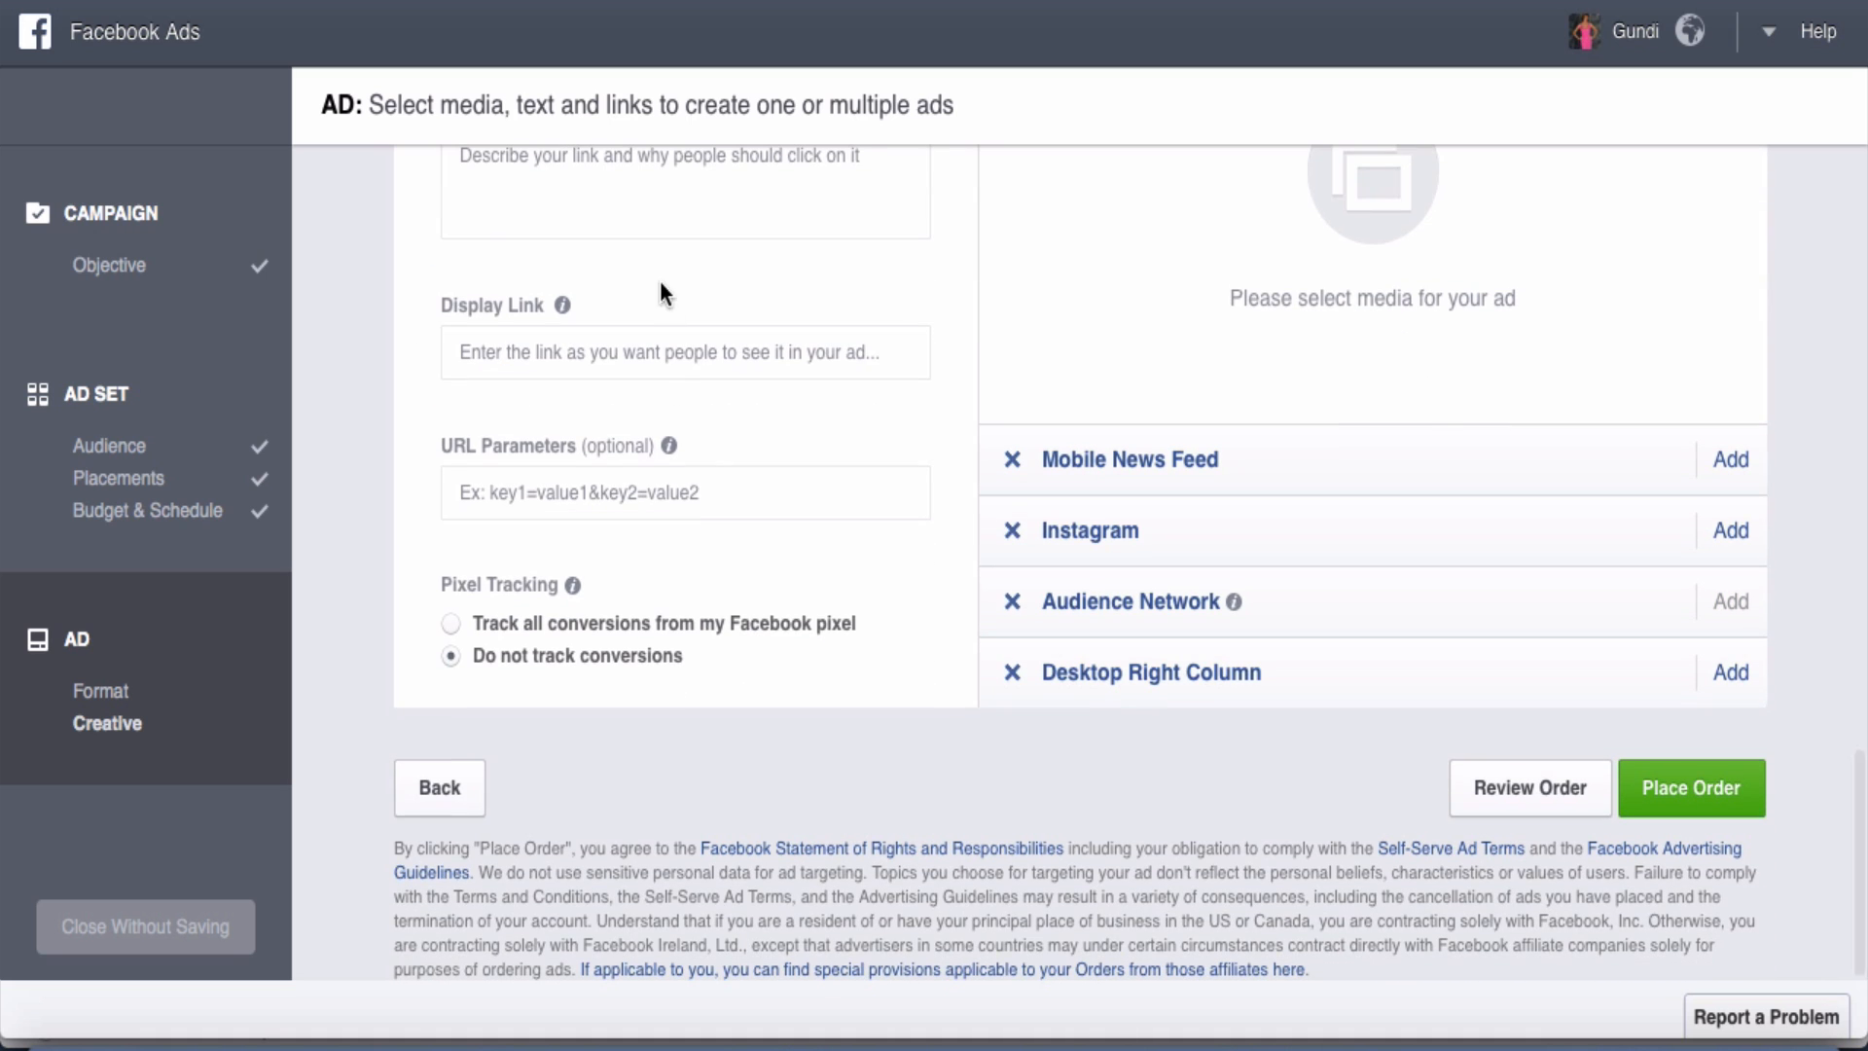
{"action": "scroll", "coordinate": [706, 477], "scroll_direction": "up", "scroll_amount": 2}
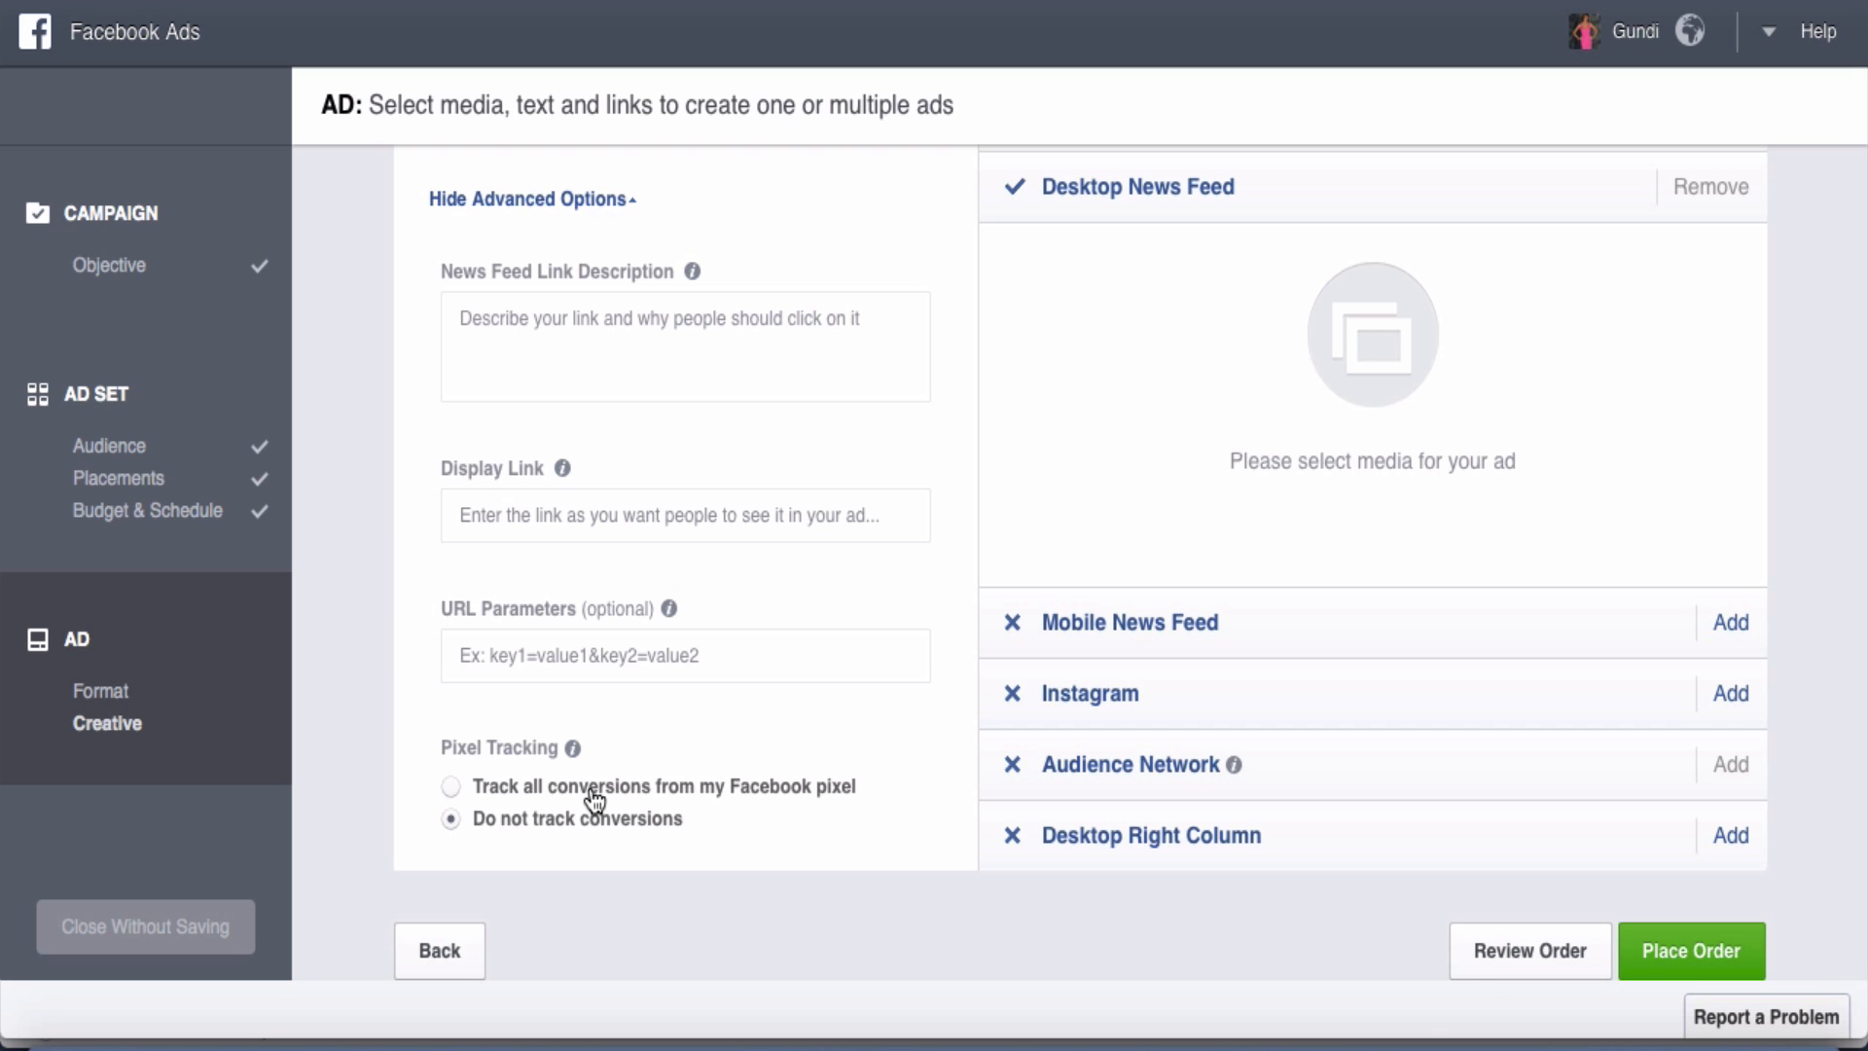
{"action": "left_click", "coordinate": [1717, 950]}
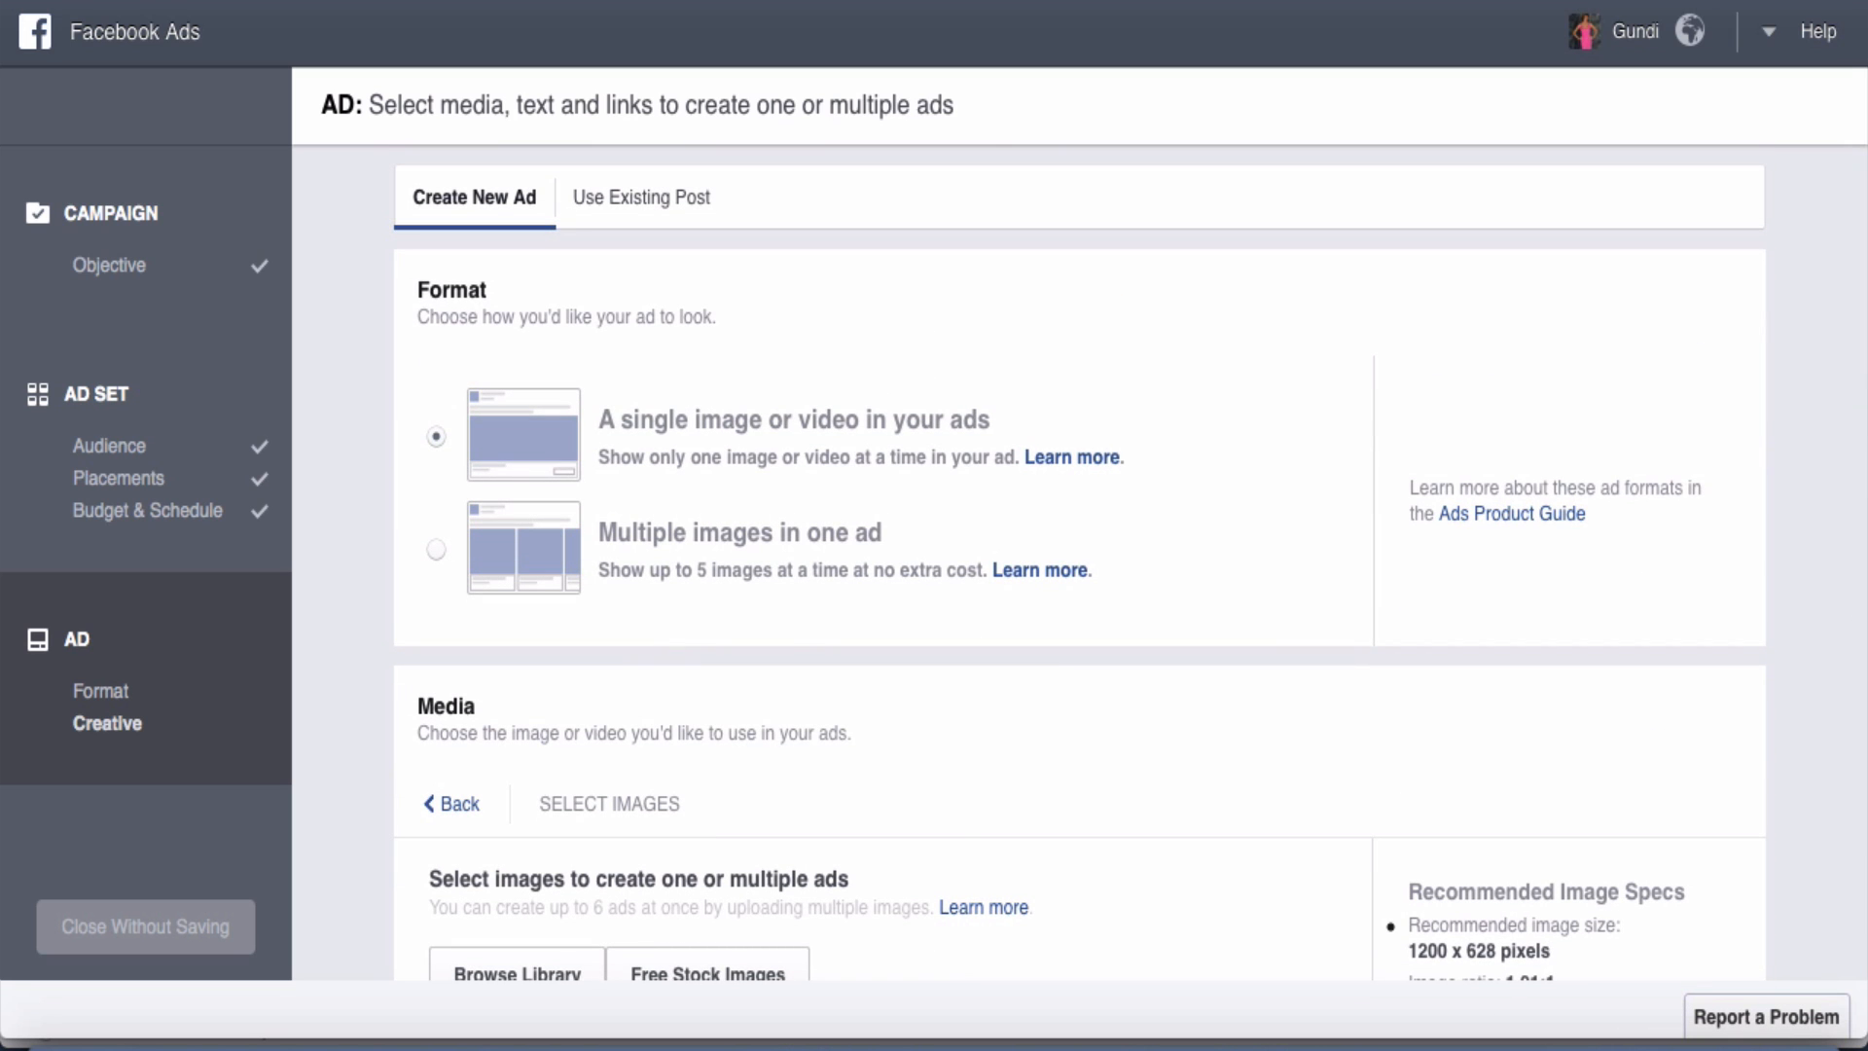
Start a new ad from the Facebook account page with the objective Increase conversions on your website, and continue to the ad set stage
{"action": "key", "text": "ctrl+Tab"}
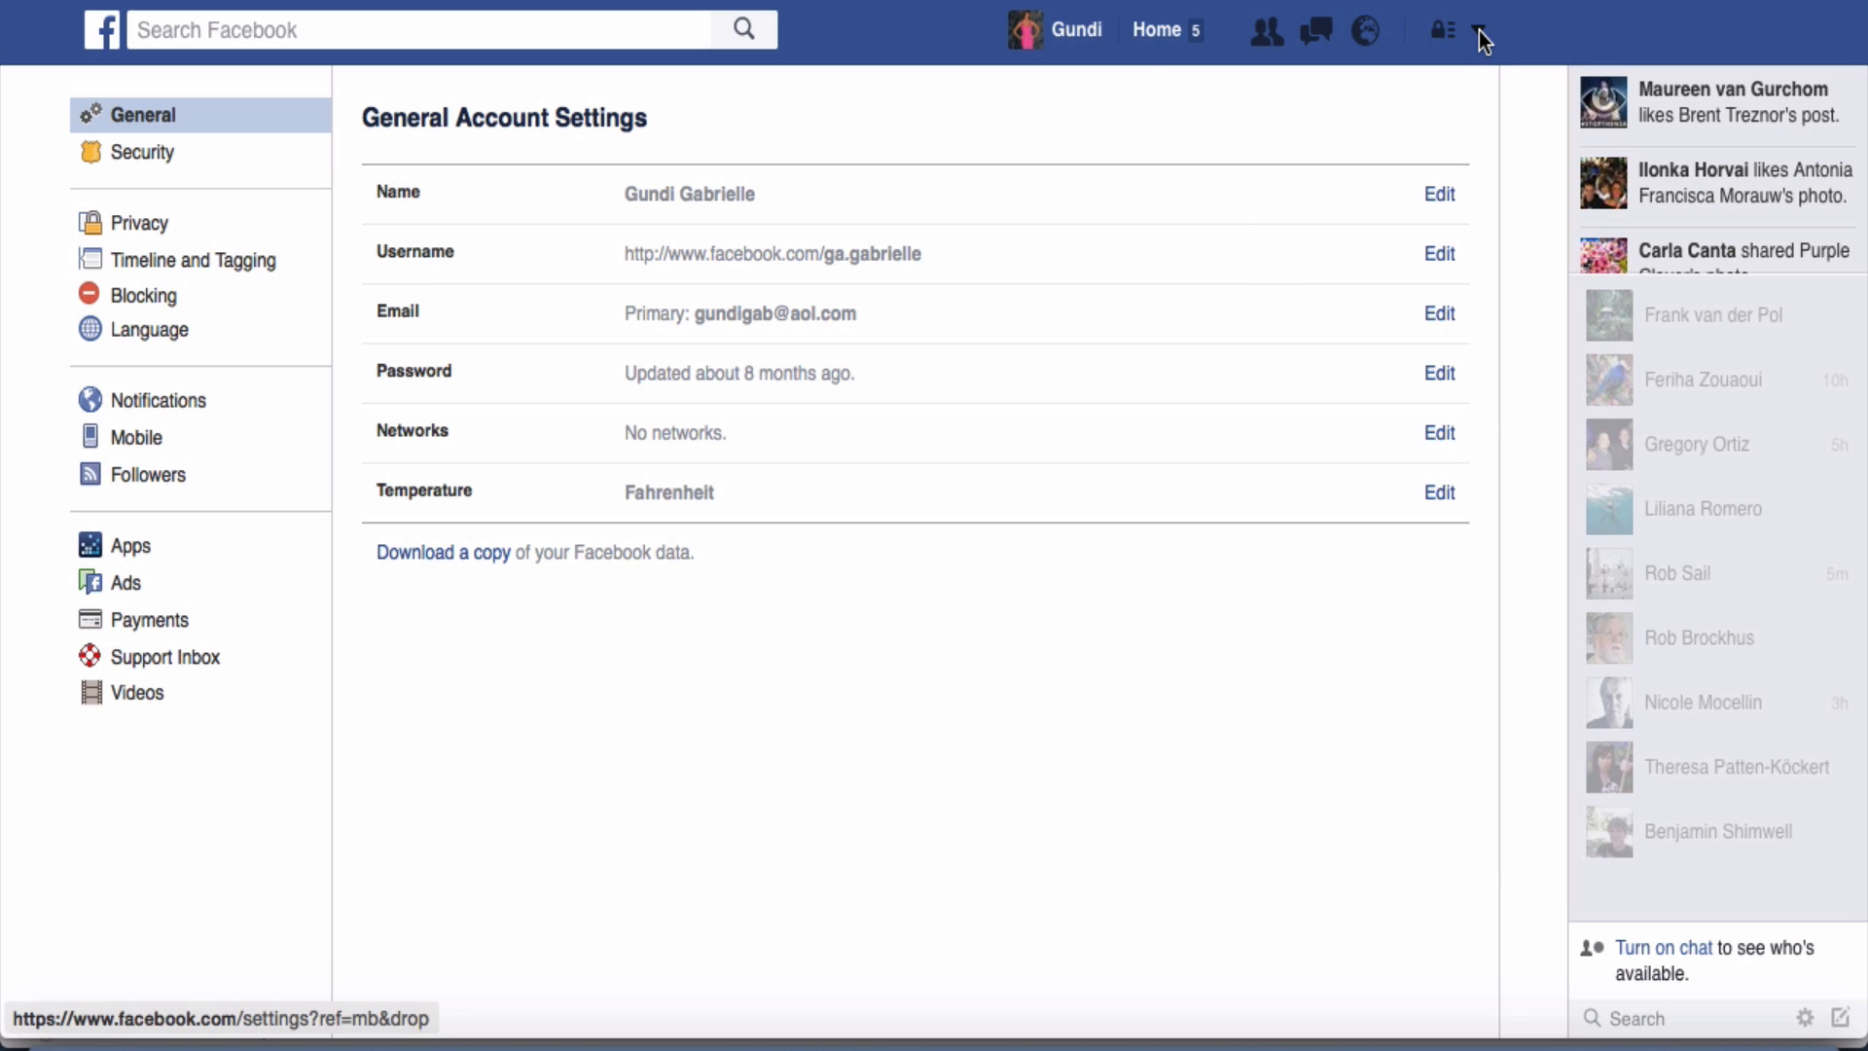
{"action": "left_click", "coordinate": [1479, 31]}
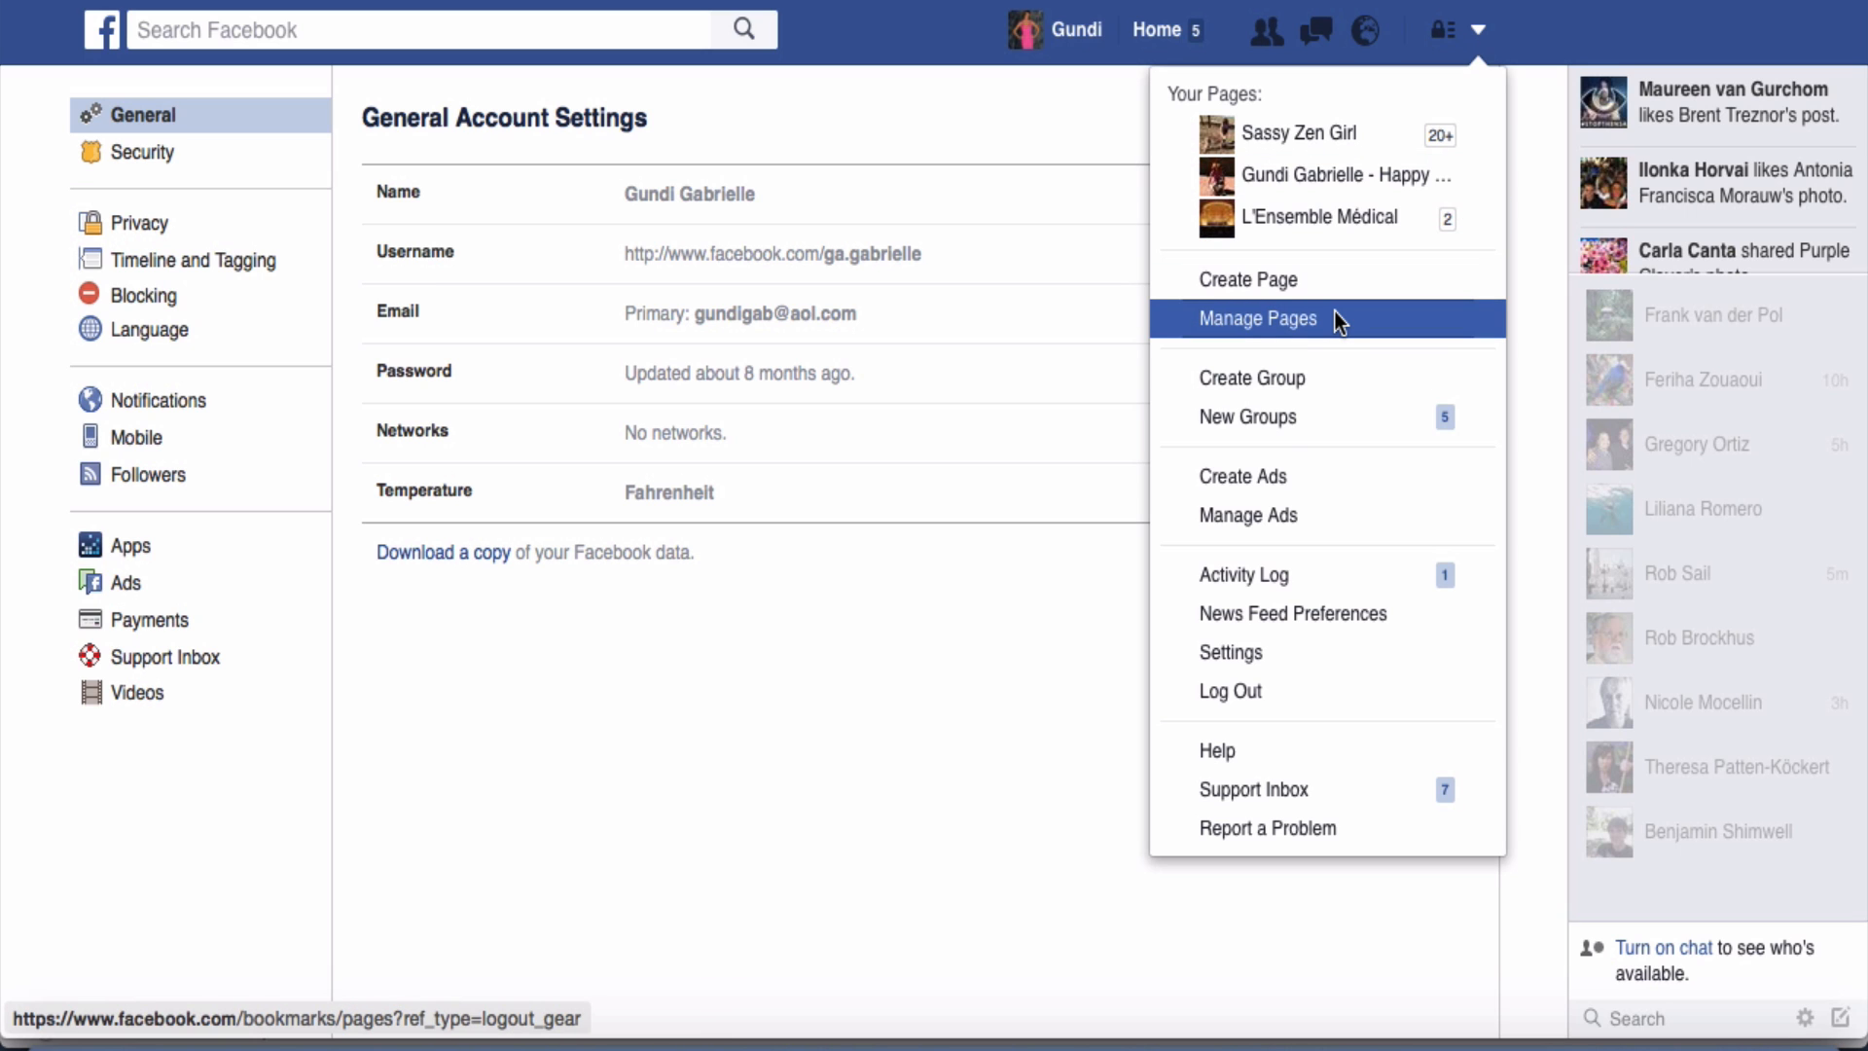
{"action": "left_click", "coordinate": [1265, 479]}
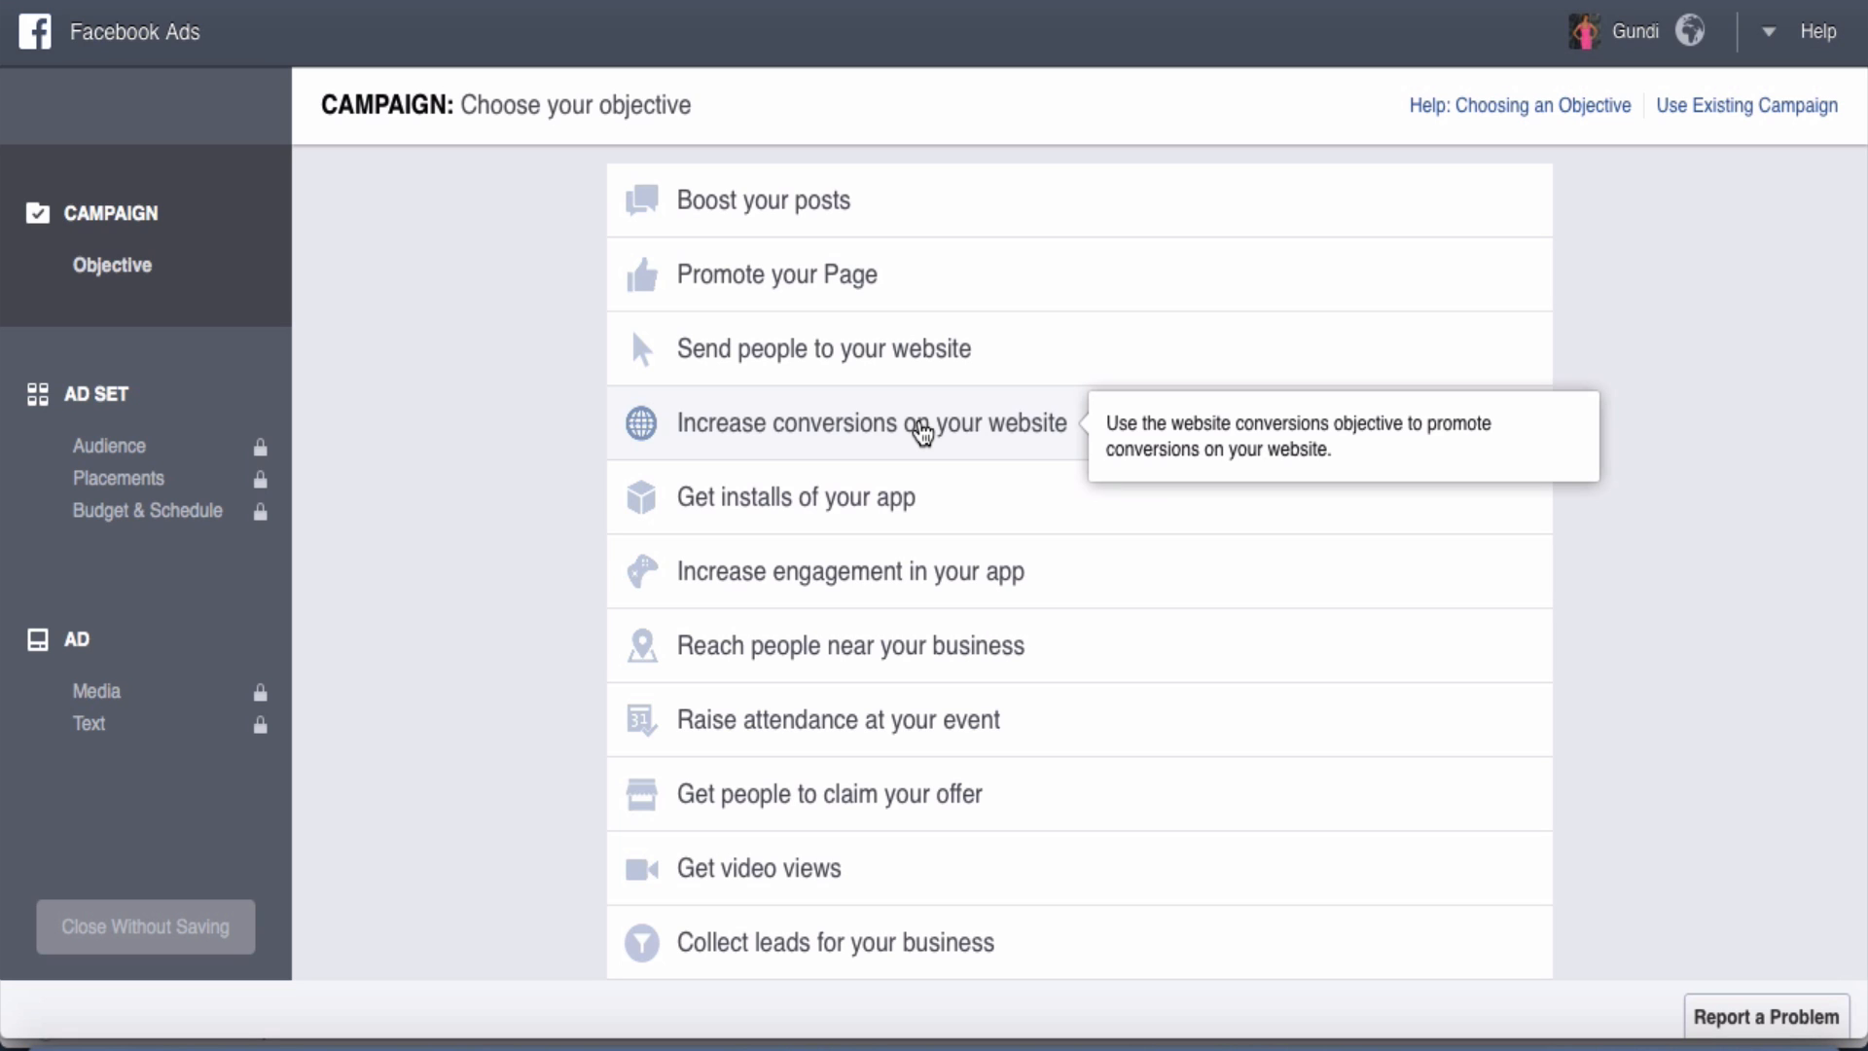
{"action": "left_click", "coordinate": [923, 430]}
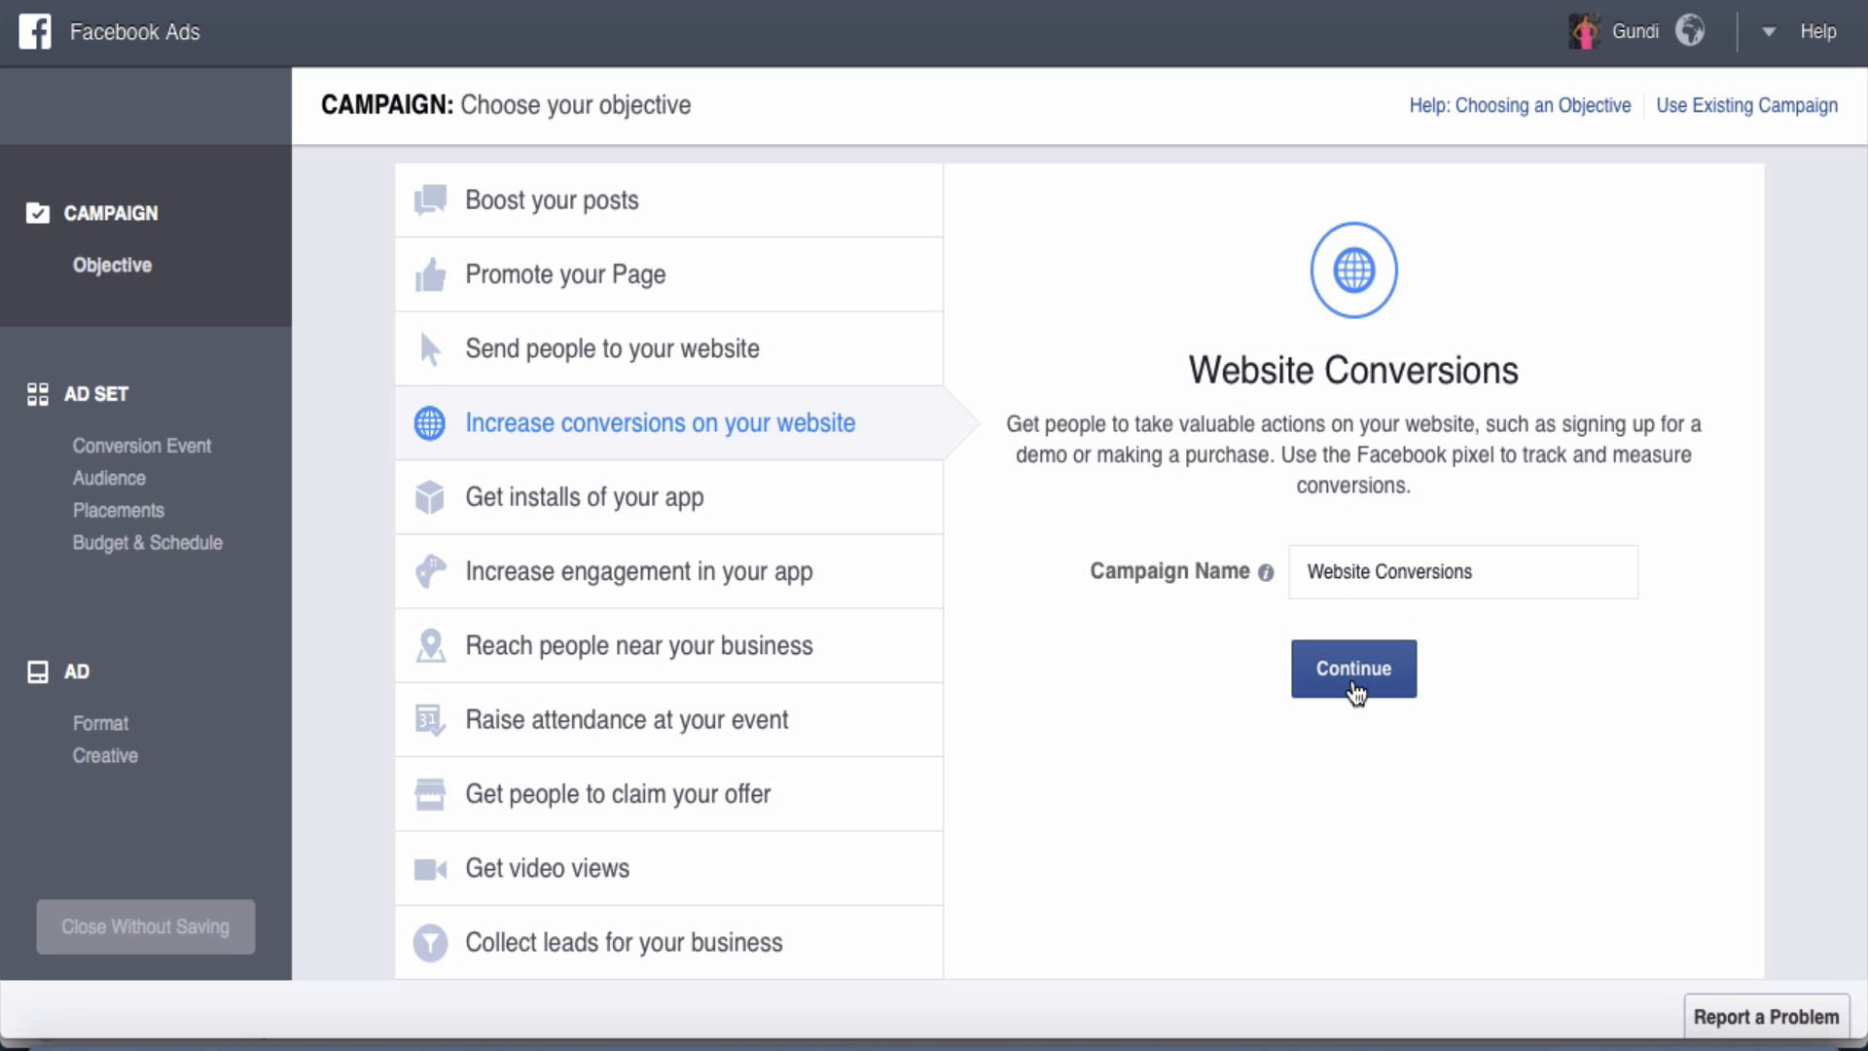
{"action": "left_click", "coordinate": [1347, 681]}
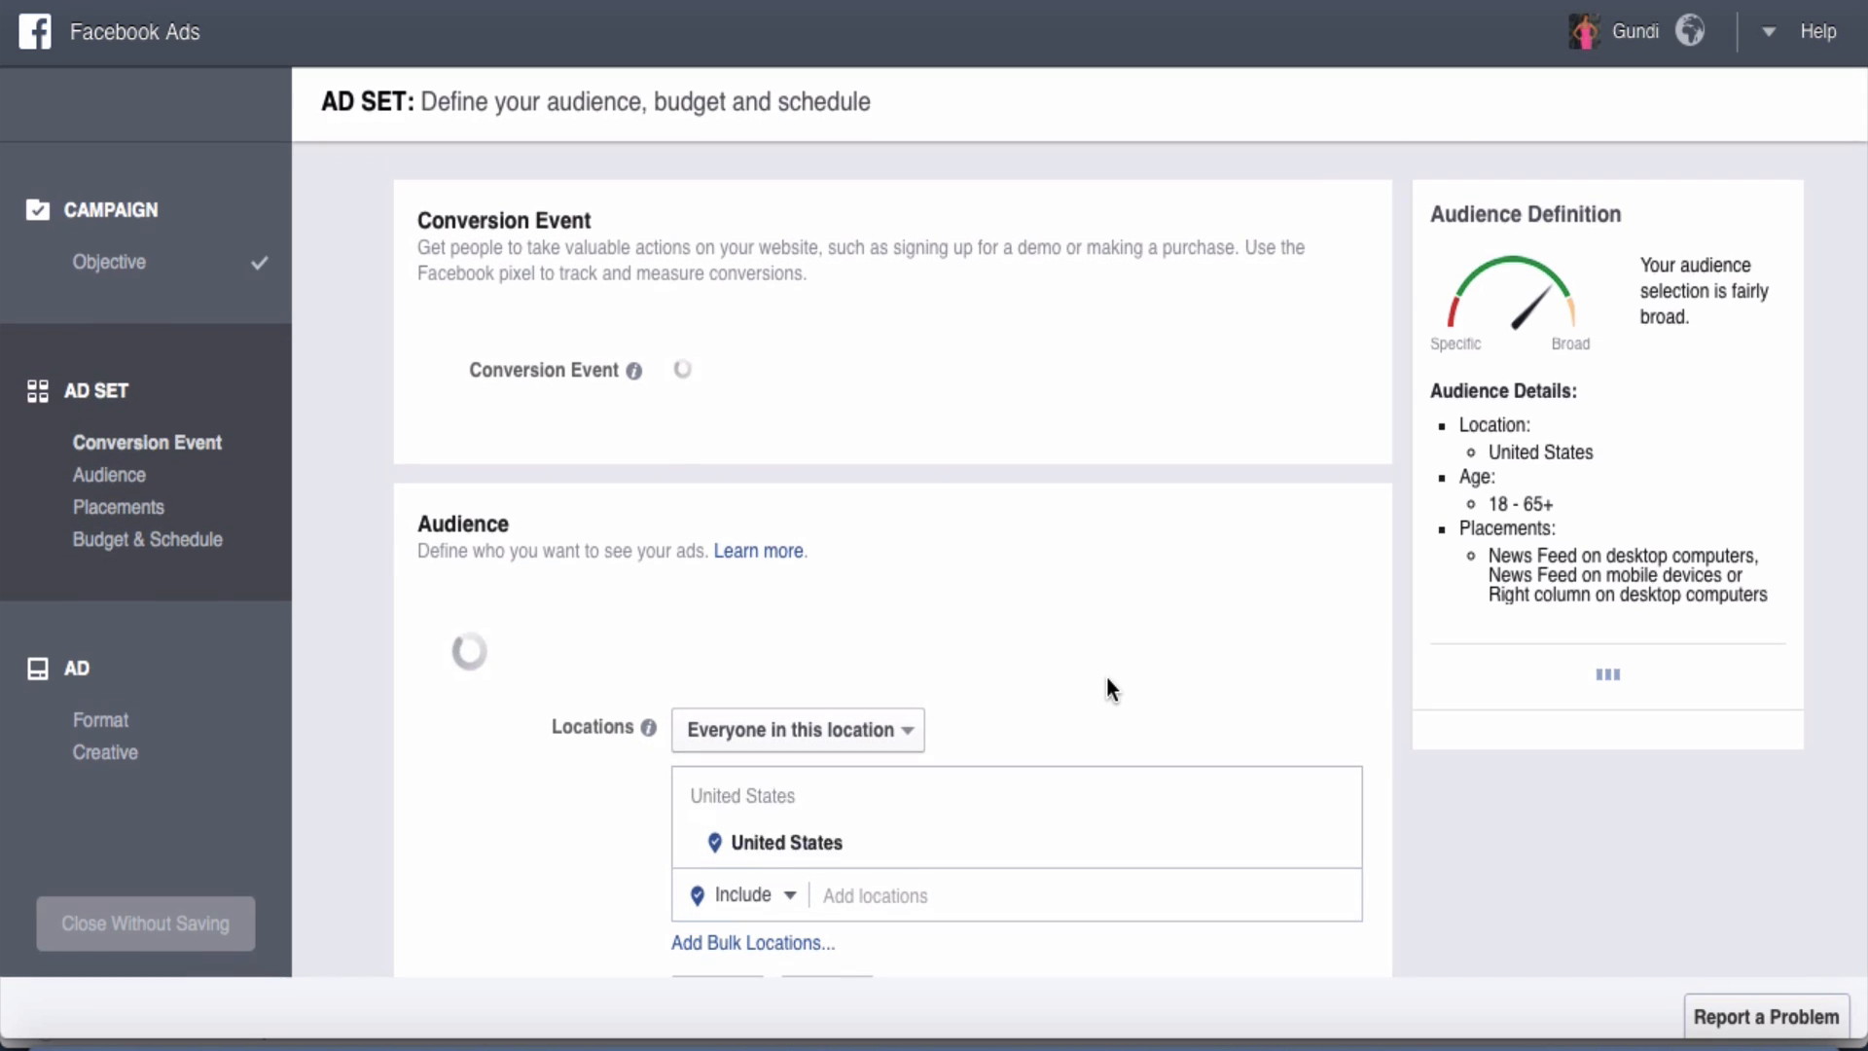
Try Add To Cart as the conversion event, and clear that choice
{"action": "scroll", "coordinate": [1107, 679], "scroll_direction": "down", "scroll_amount": 3}
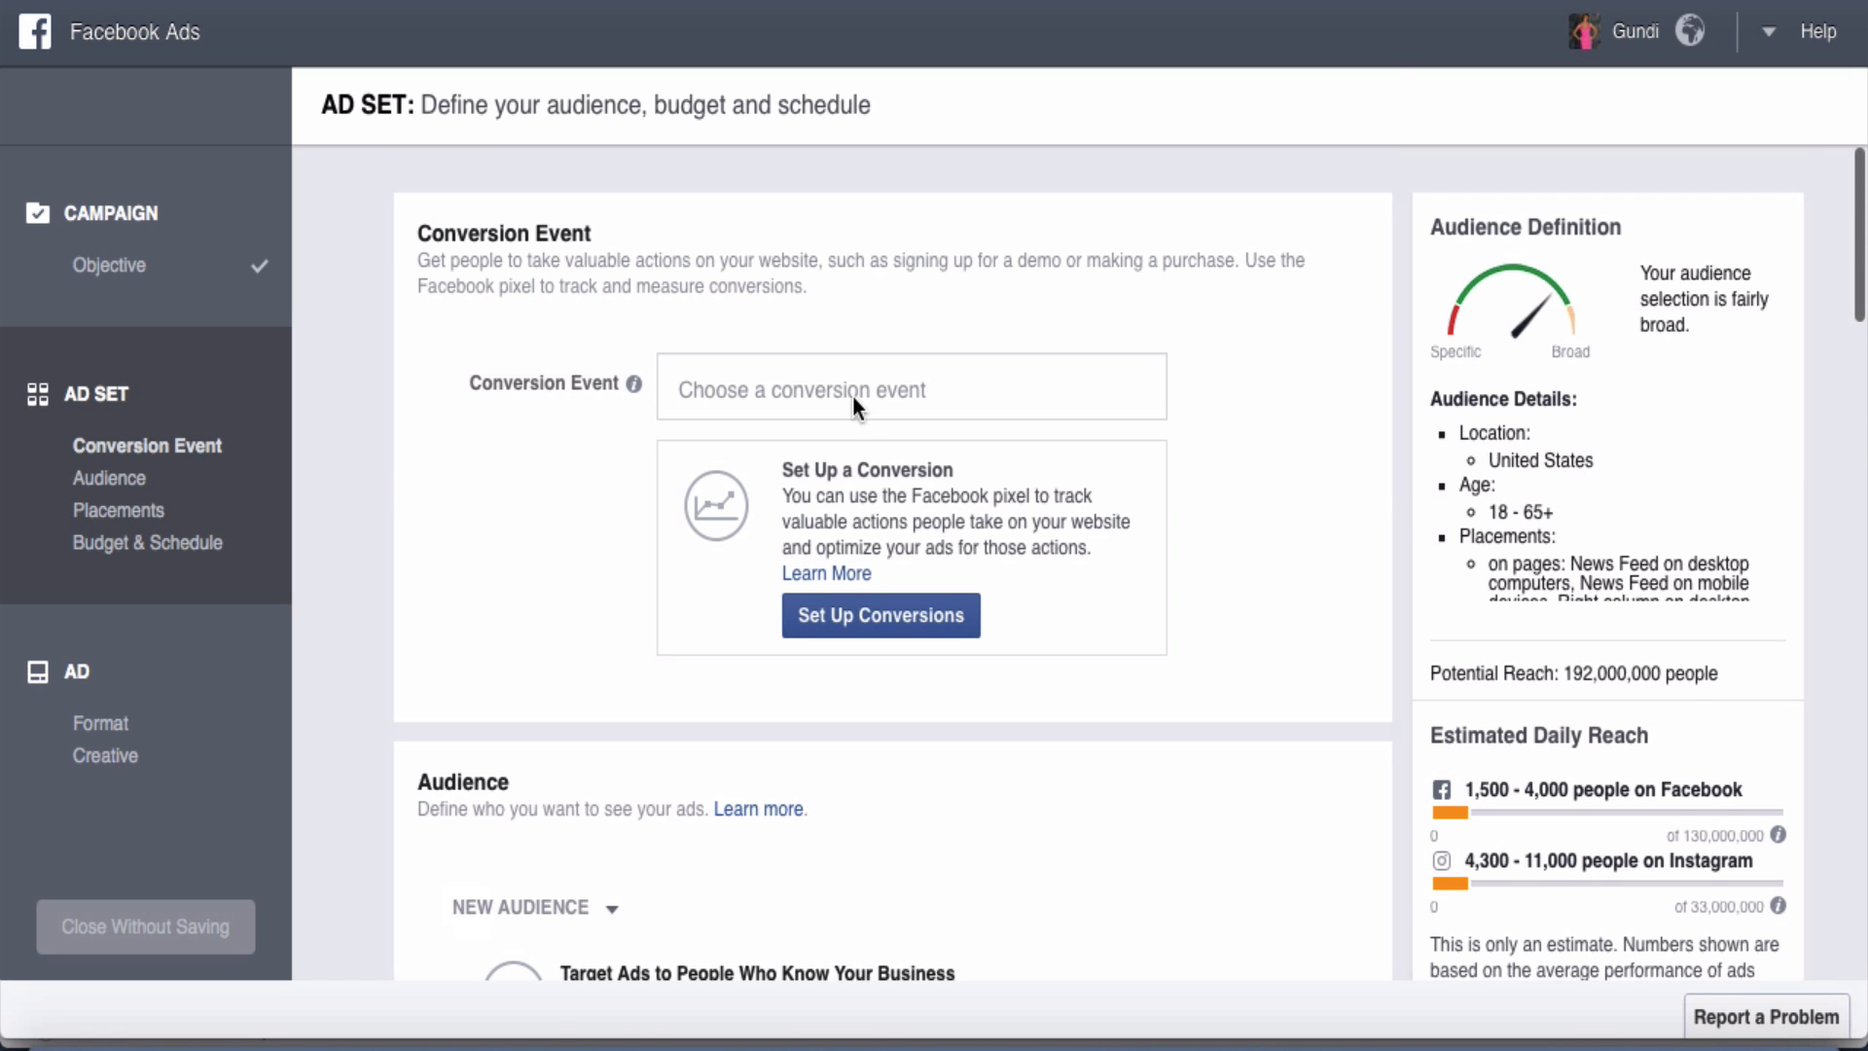
{"action": "scroll", "coordinate": [595, 381], "scroll_direction": "down", "scroll_amount": 1}
{"action": "left_click", "coordinate": [875, 393]}
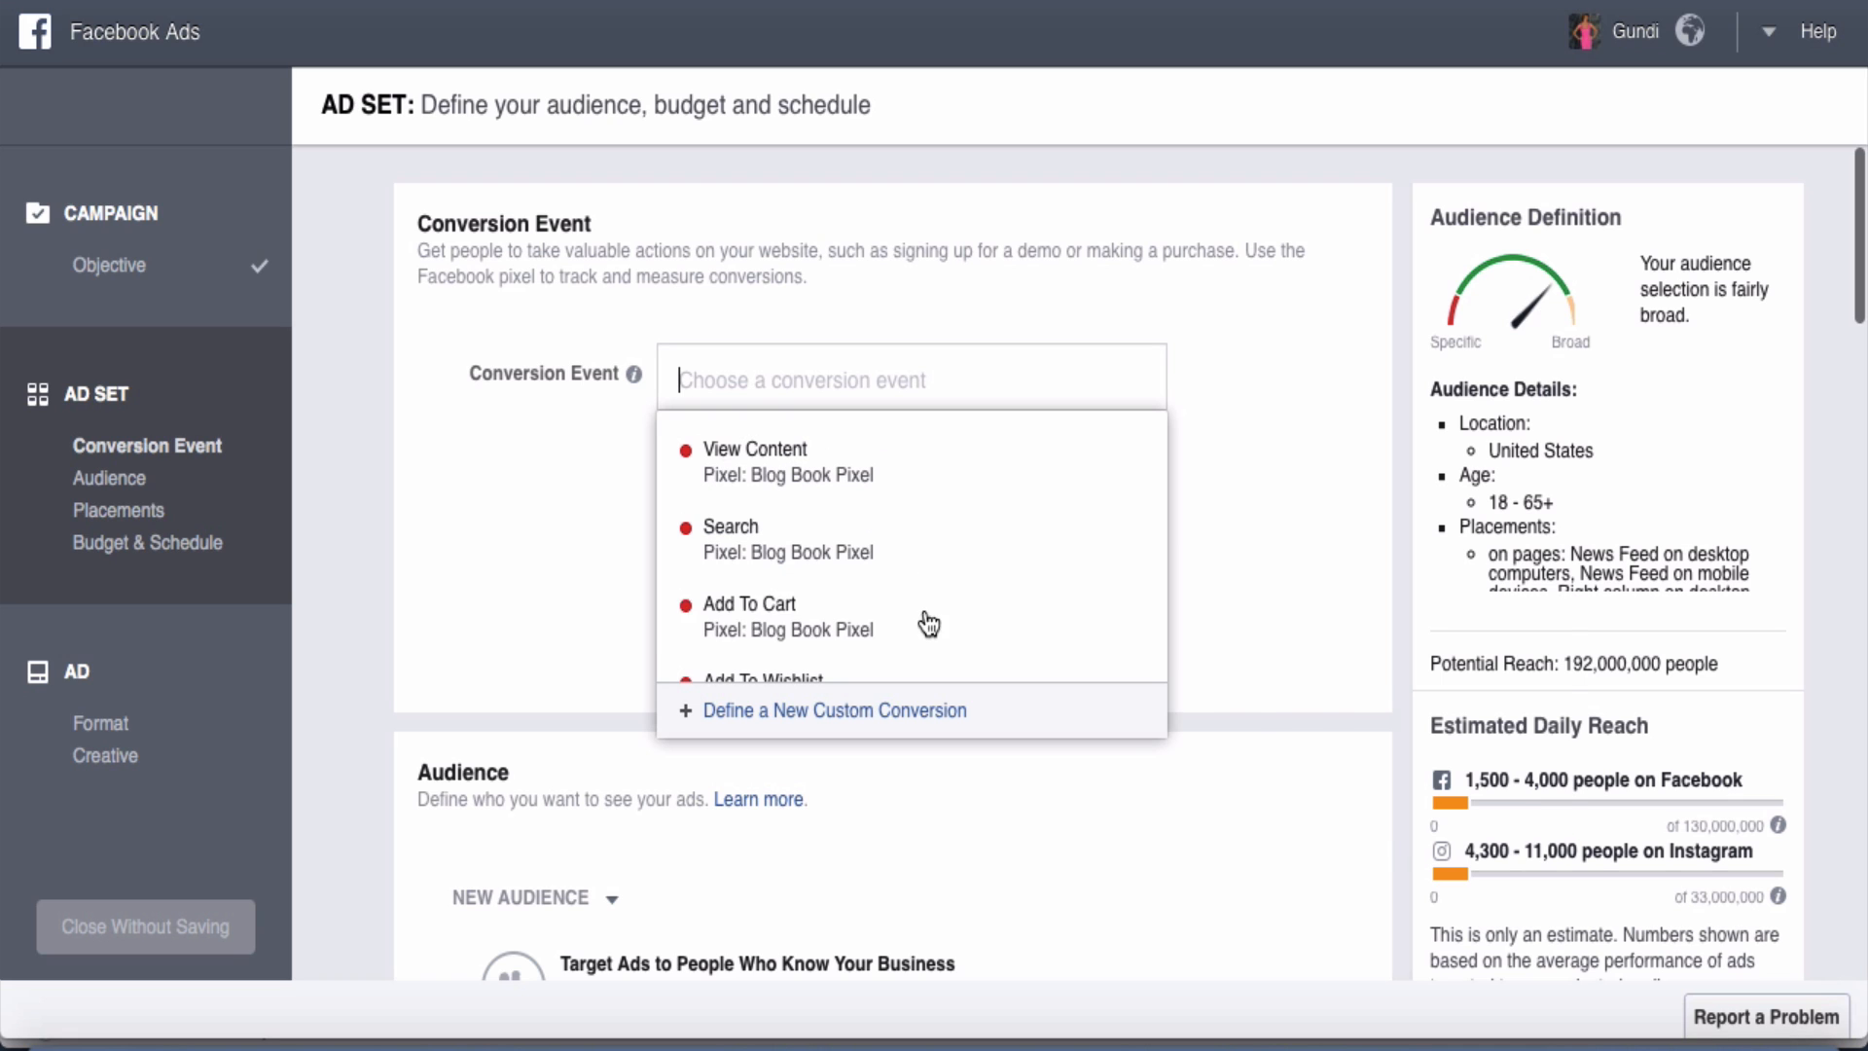
{"action": "left_click", "coordinate": [929, 623]}
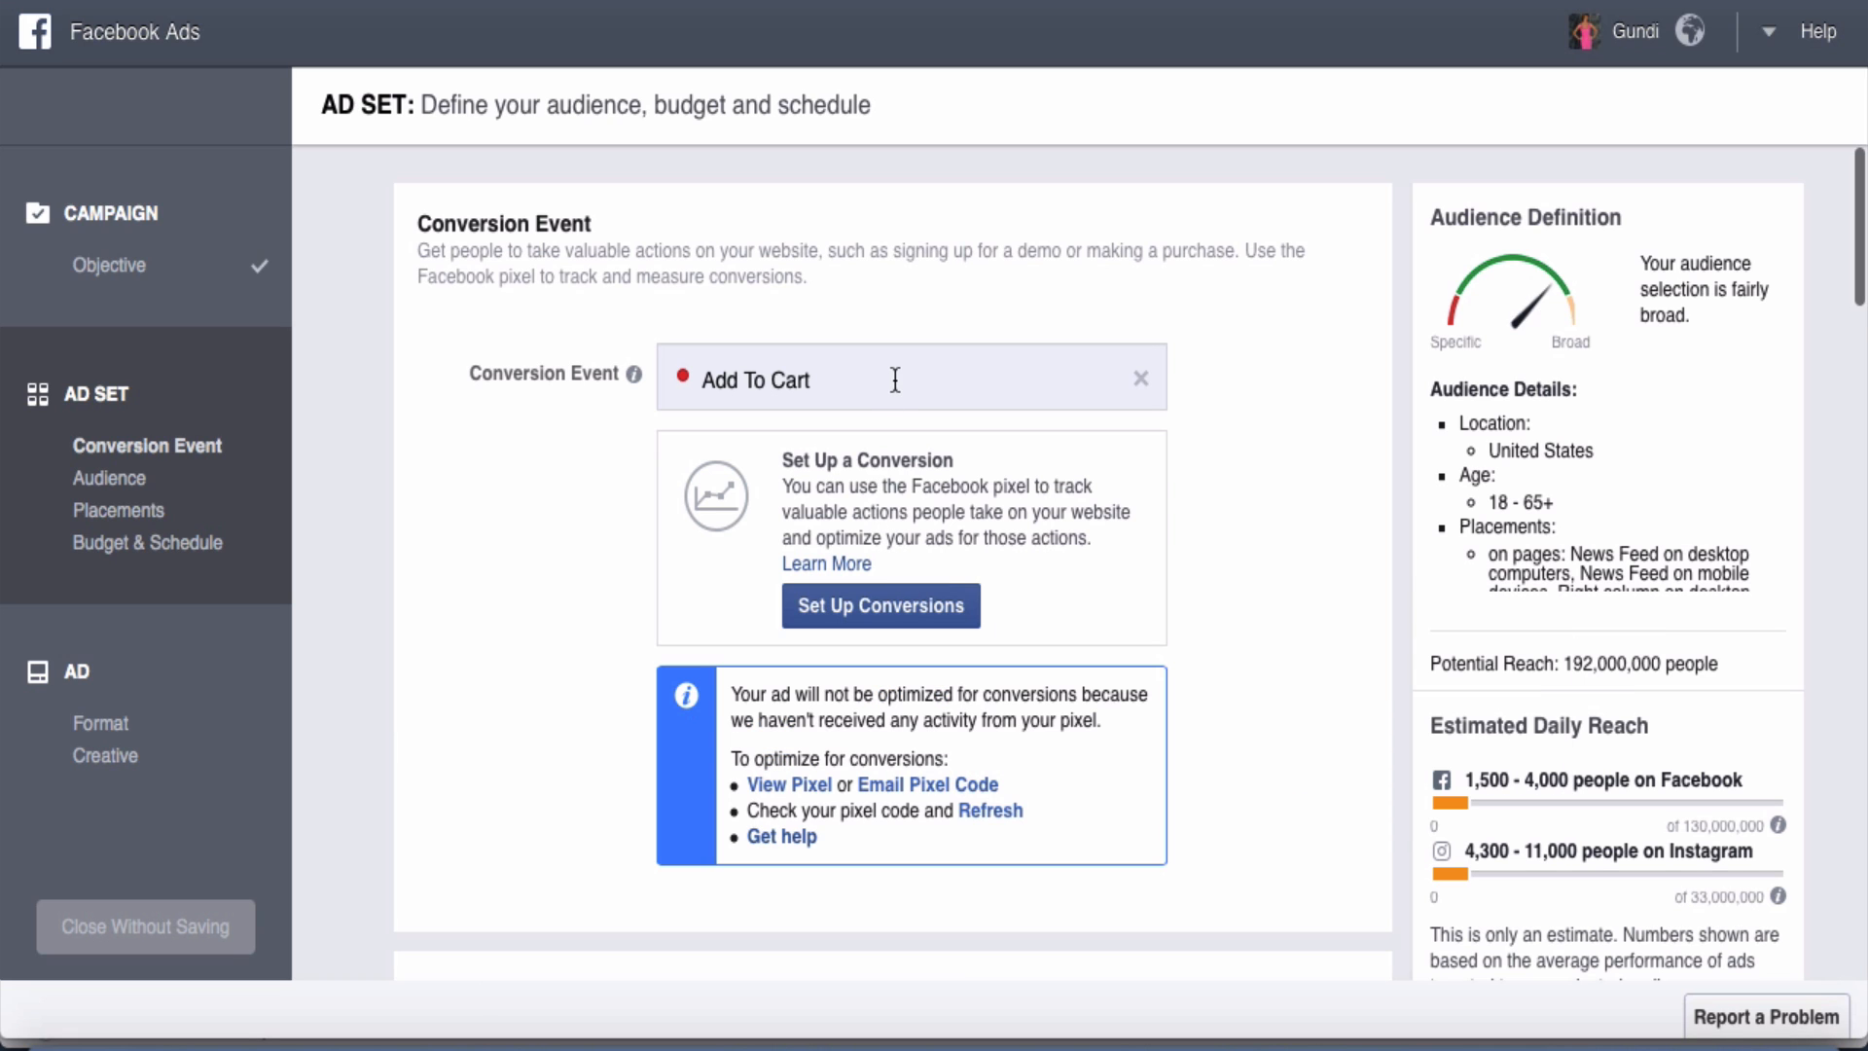
{"action": "triple_click", "coordinate": [922, 394]}
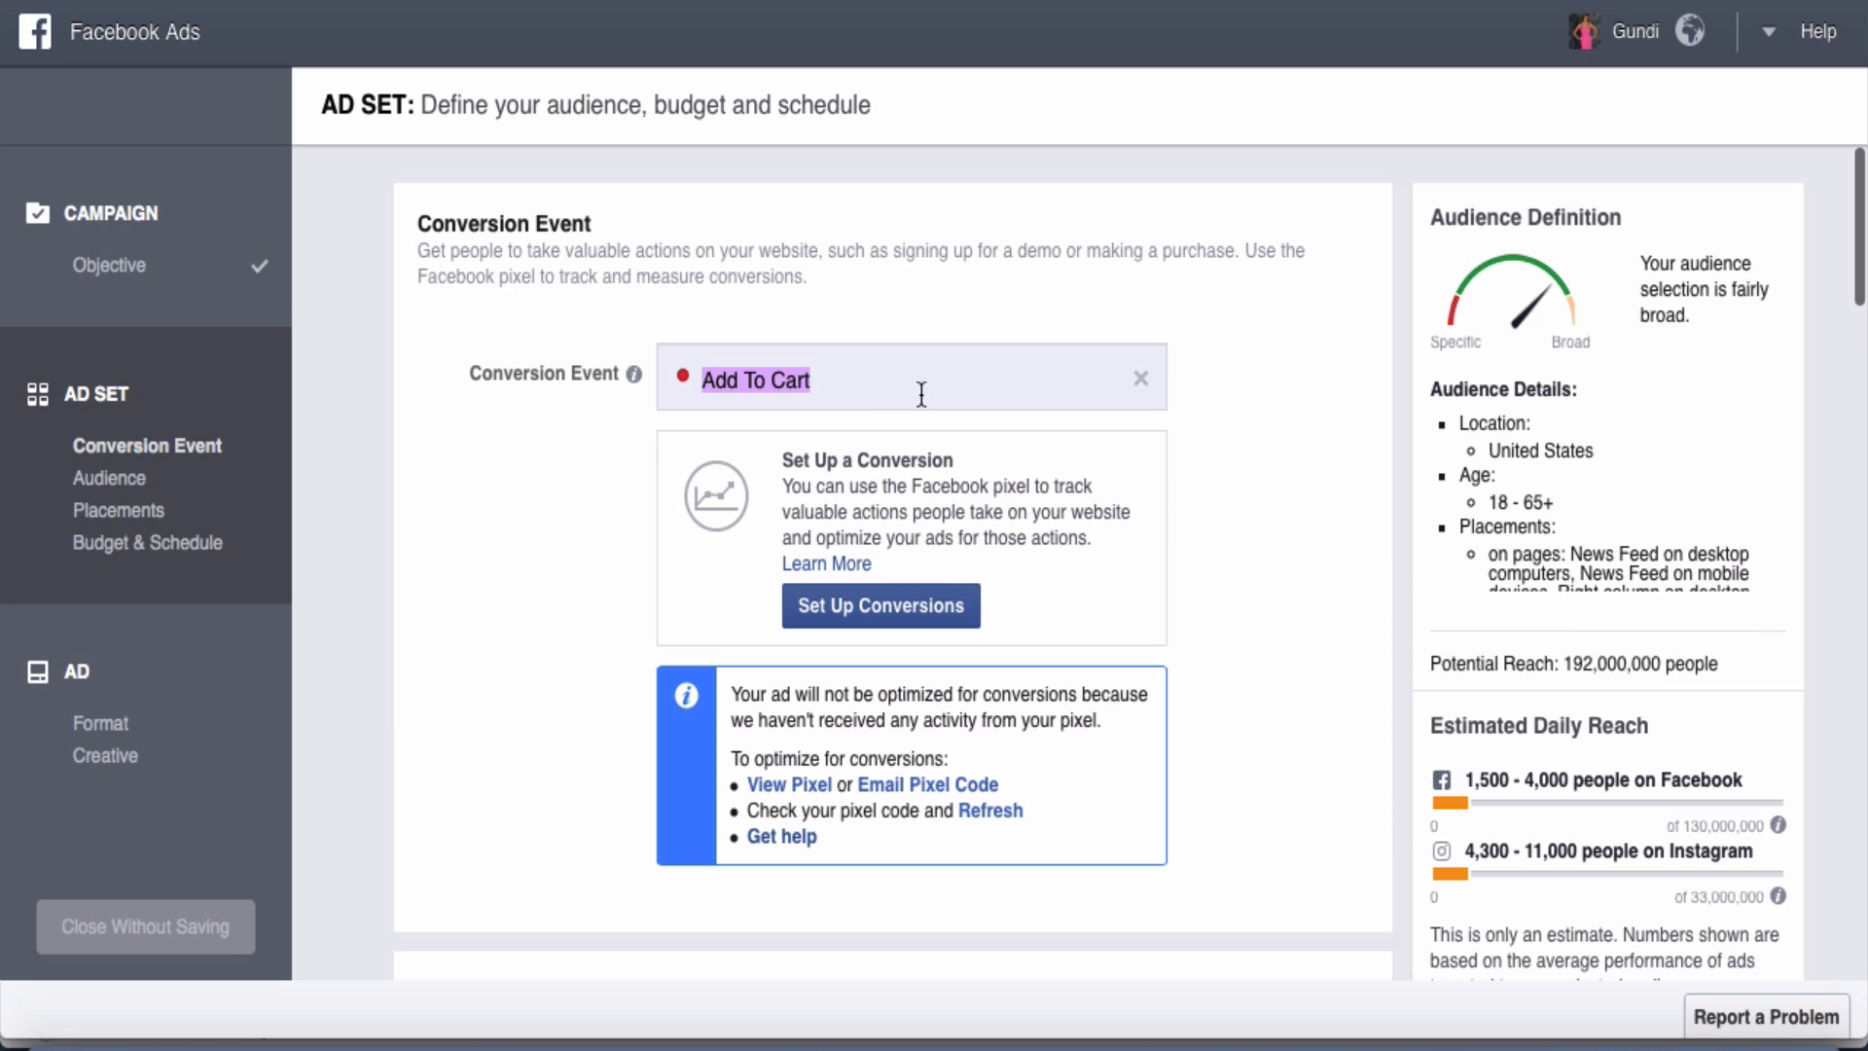
{"action": "left_click", "coordinate": [1141, 379]}
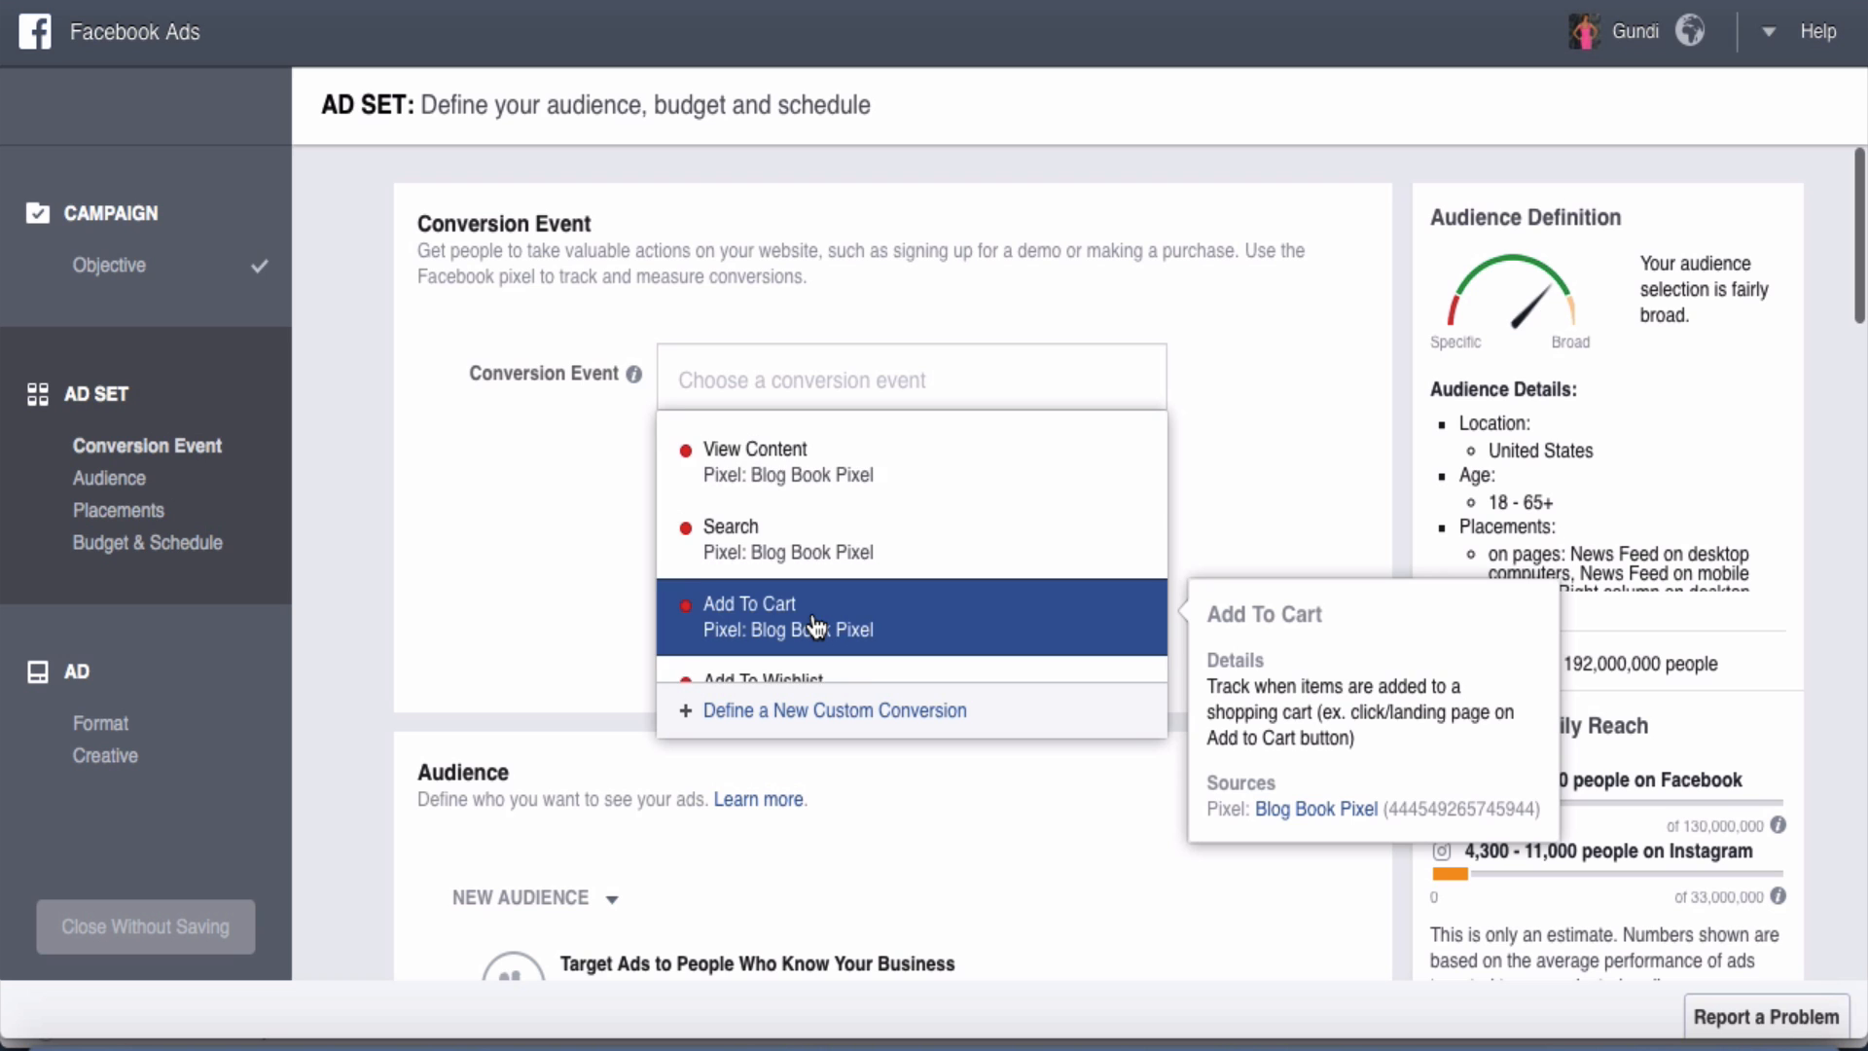
Look through the available conversion events for the Blog Book Pixel and close the list without choosing one
{"action": "scroll", "coordinate": [818, 628], "scroll_direction": "down", "scroll_amount": 3}
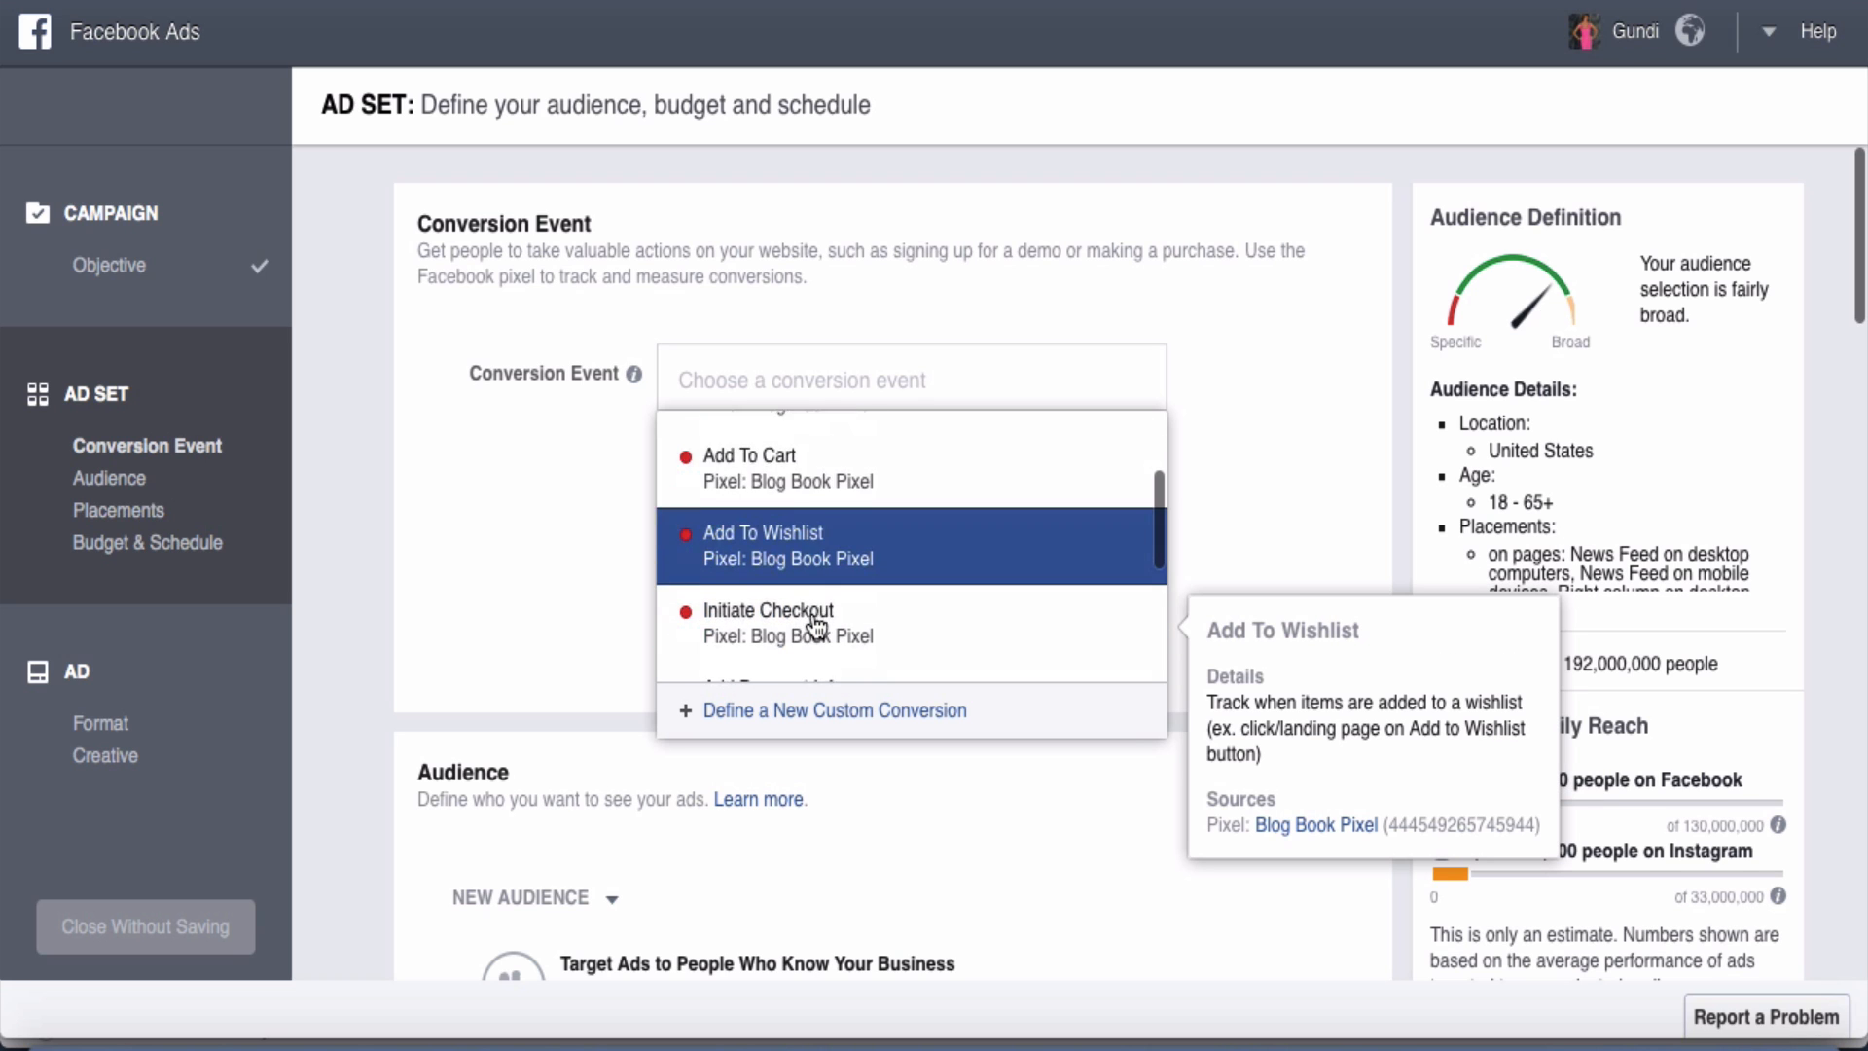
{"action": "scroll", "coordinate": [817, 628], "scroll_direction": "down", "scroll_amount": 3}
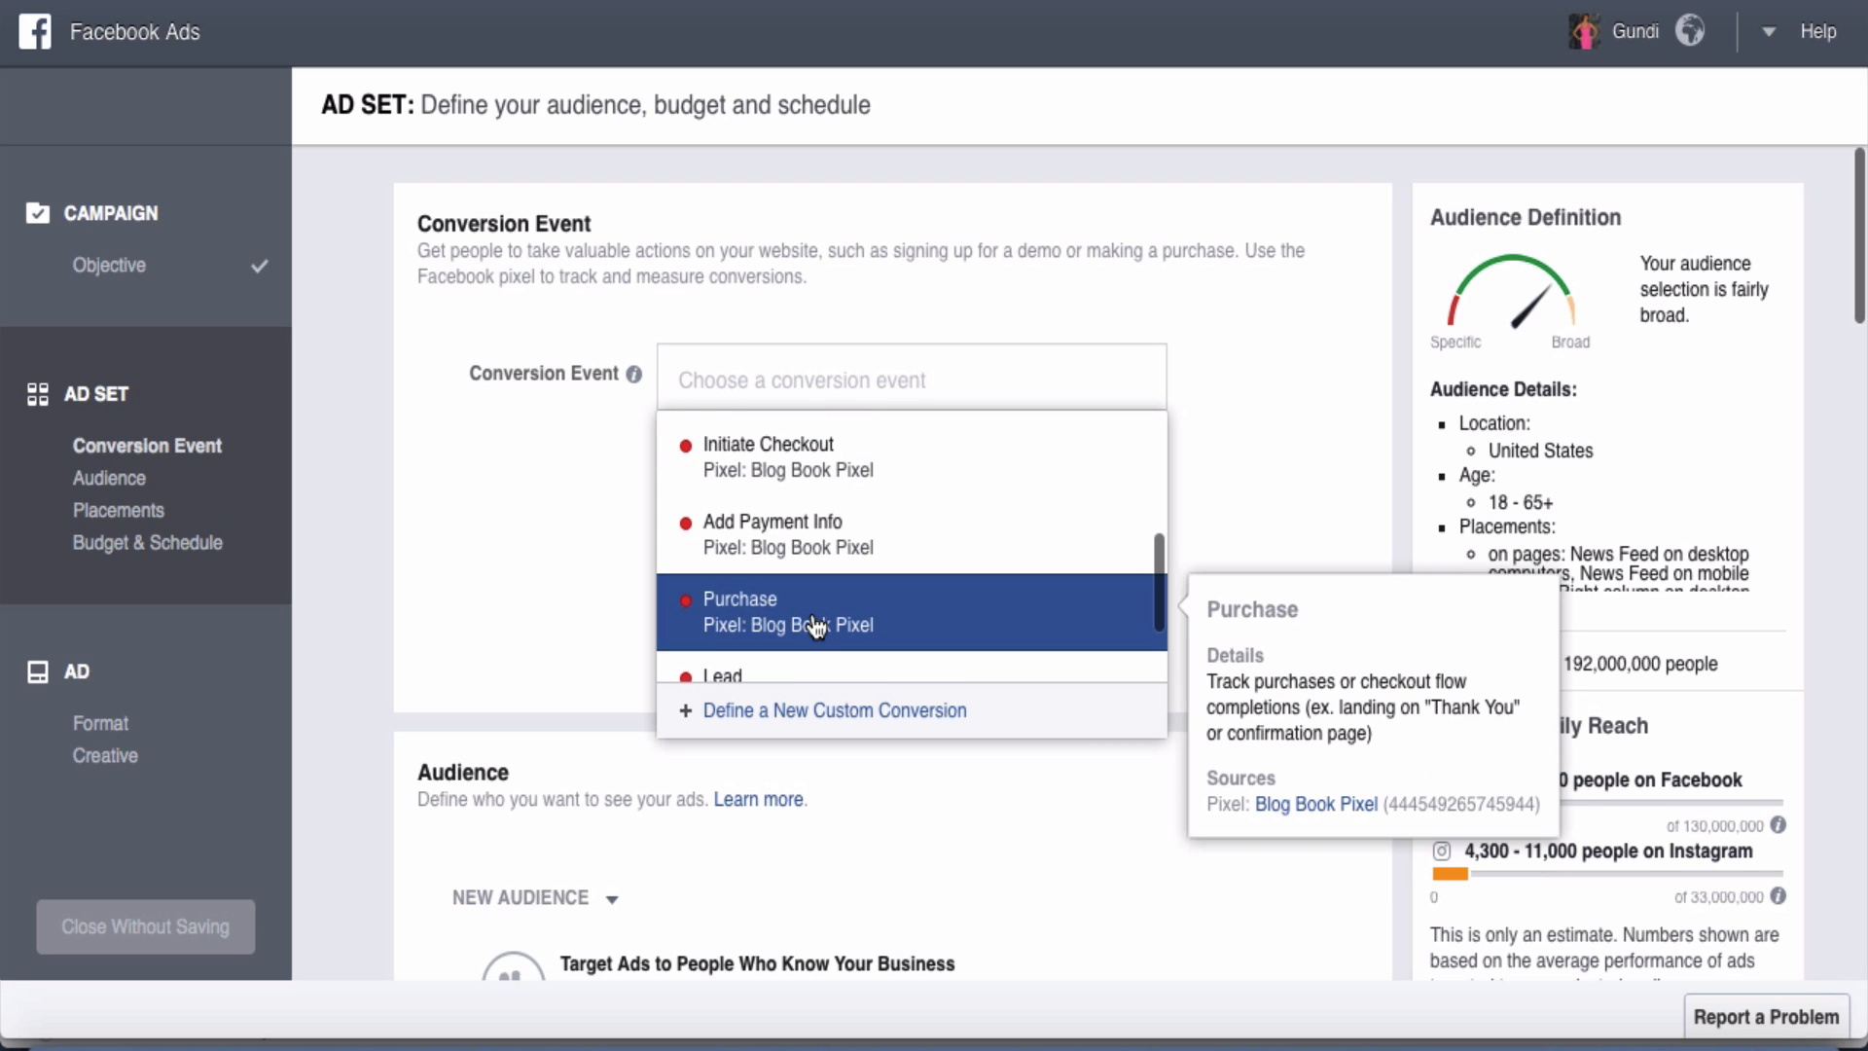
{"action": "scroll", "coordinate": [817, 627], "scroll_direction": "down", "scroll_amount": 5}
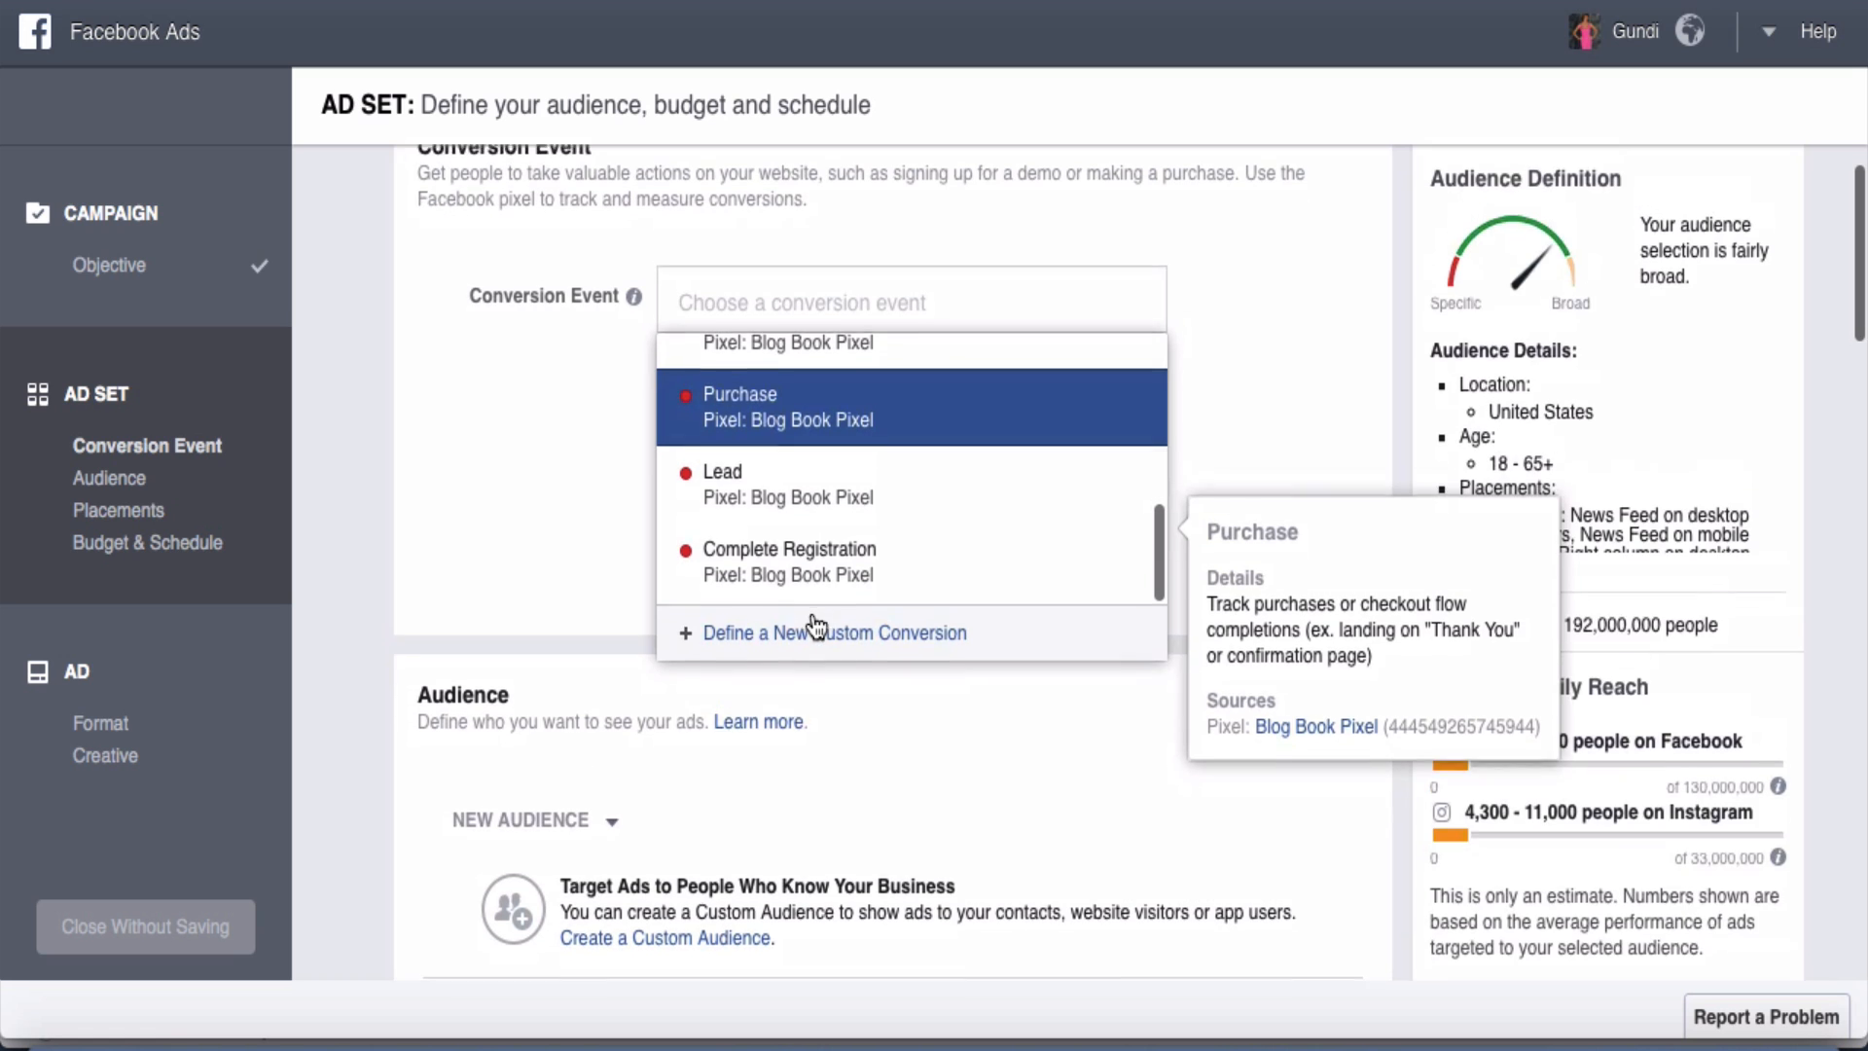
{"action": "scroll", "coordinate": [811, 467], "scroll_direction": "up", "scroll_amount": 10}
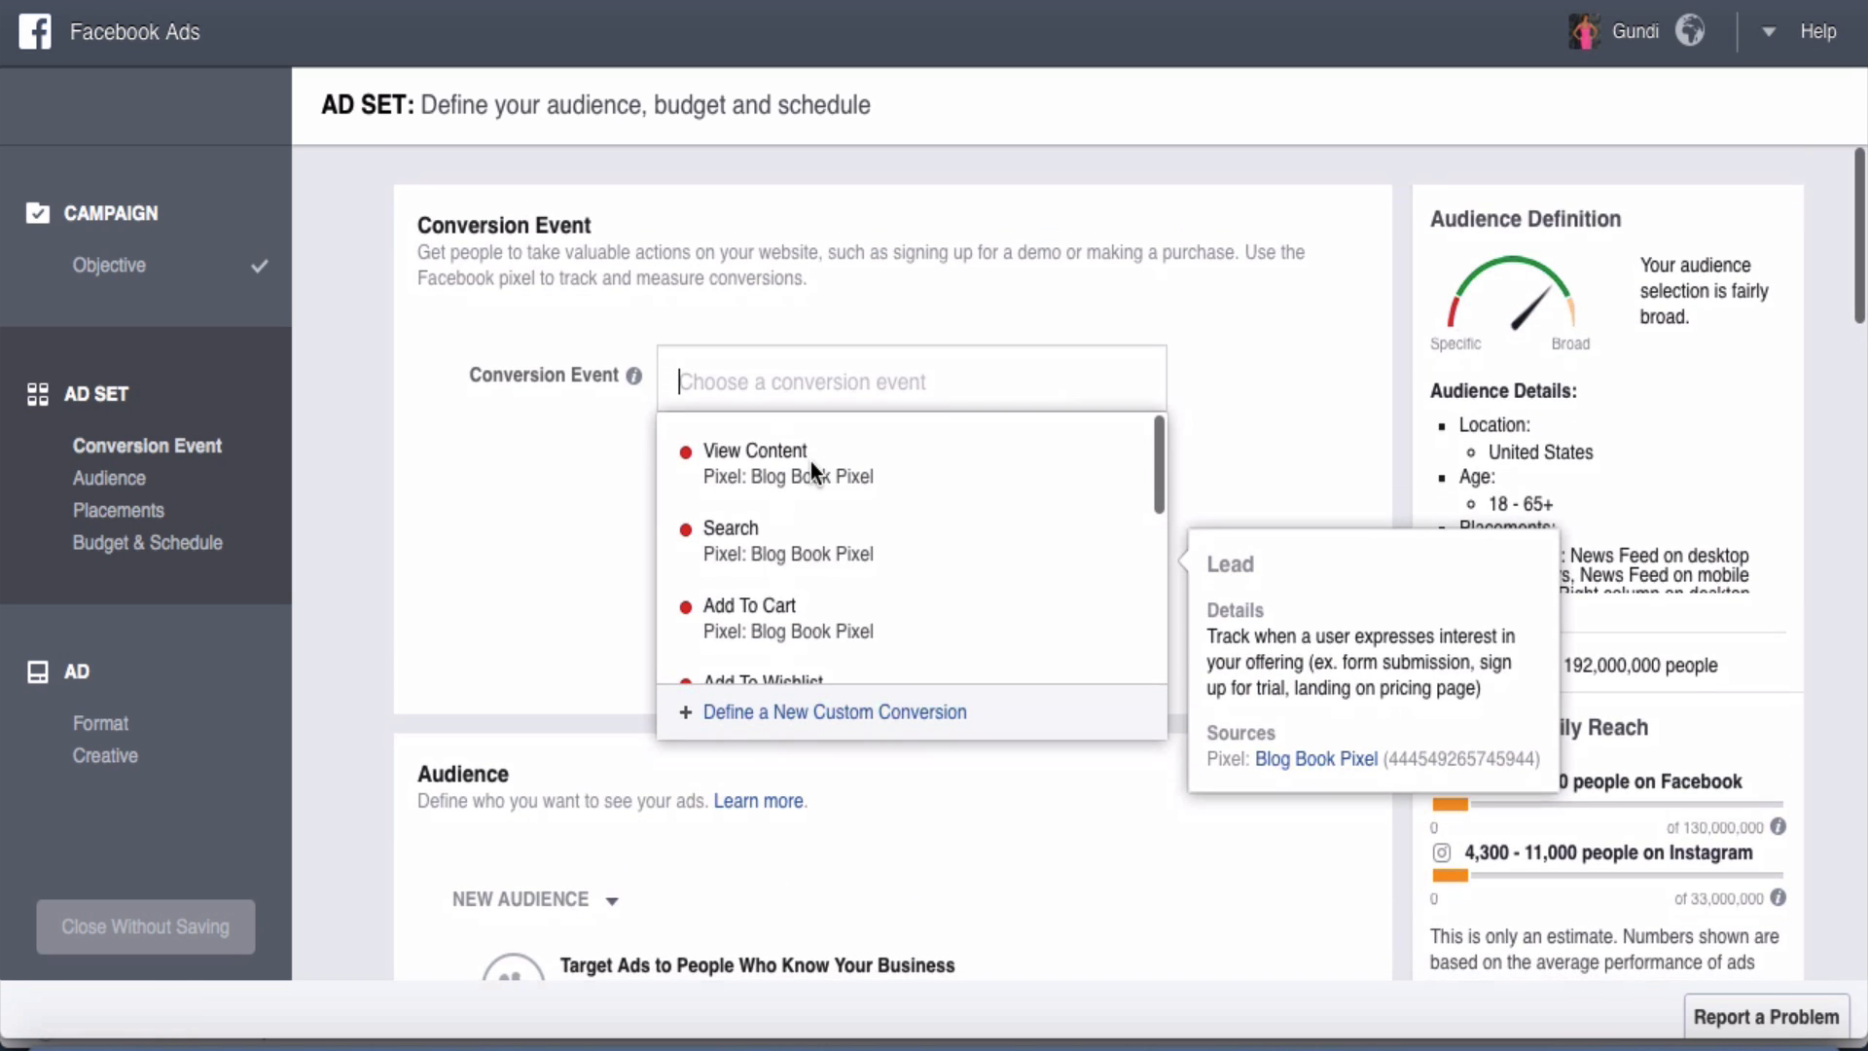
{"action": "left_click", "coordinate": [445, 555]}
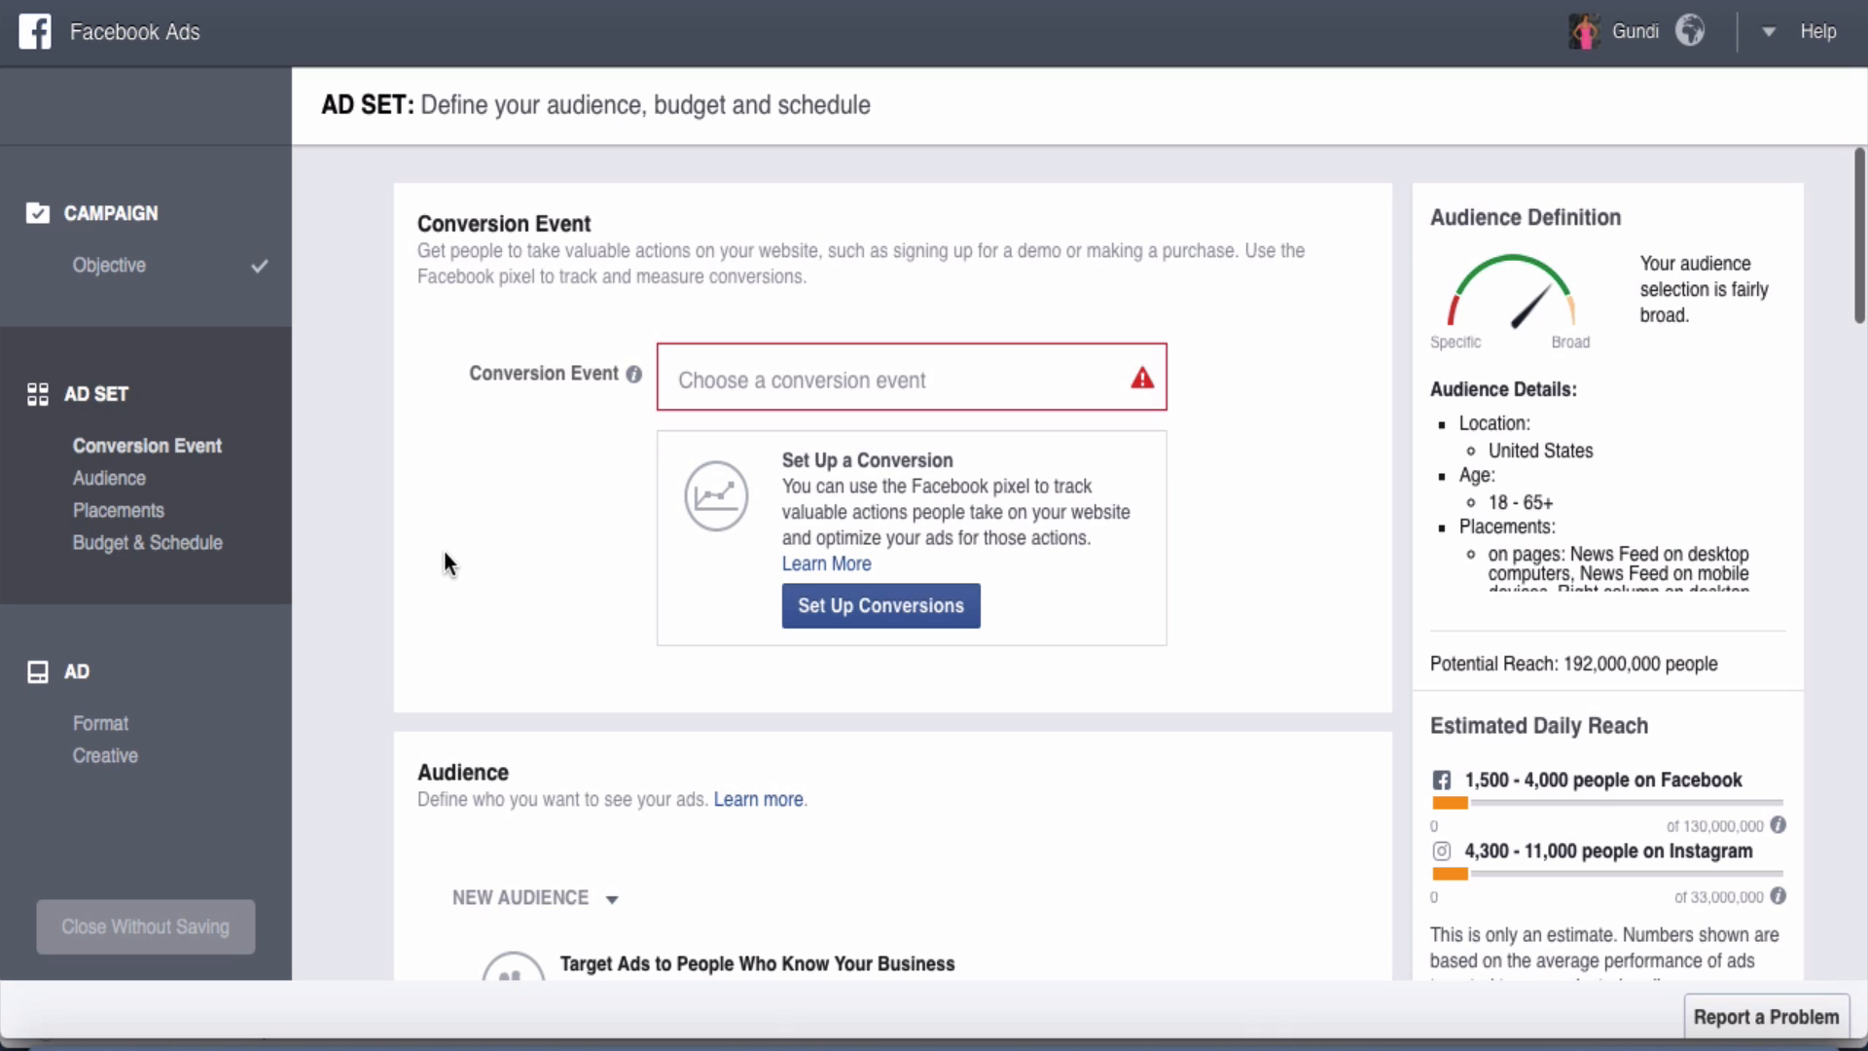
Review the conversion ad set's audience, detailed targeting, placements, and budget and schedule options
{"action": "scroll", "coordinate": [444, 562], "scroll_direction": "down", "scroll_amount": 8}
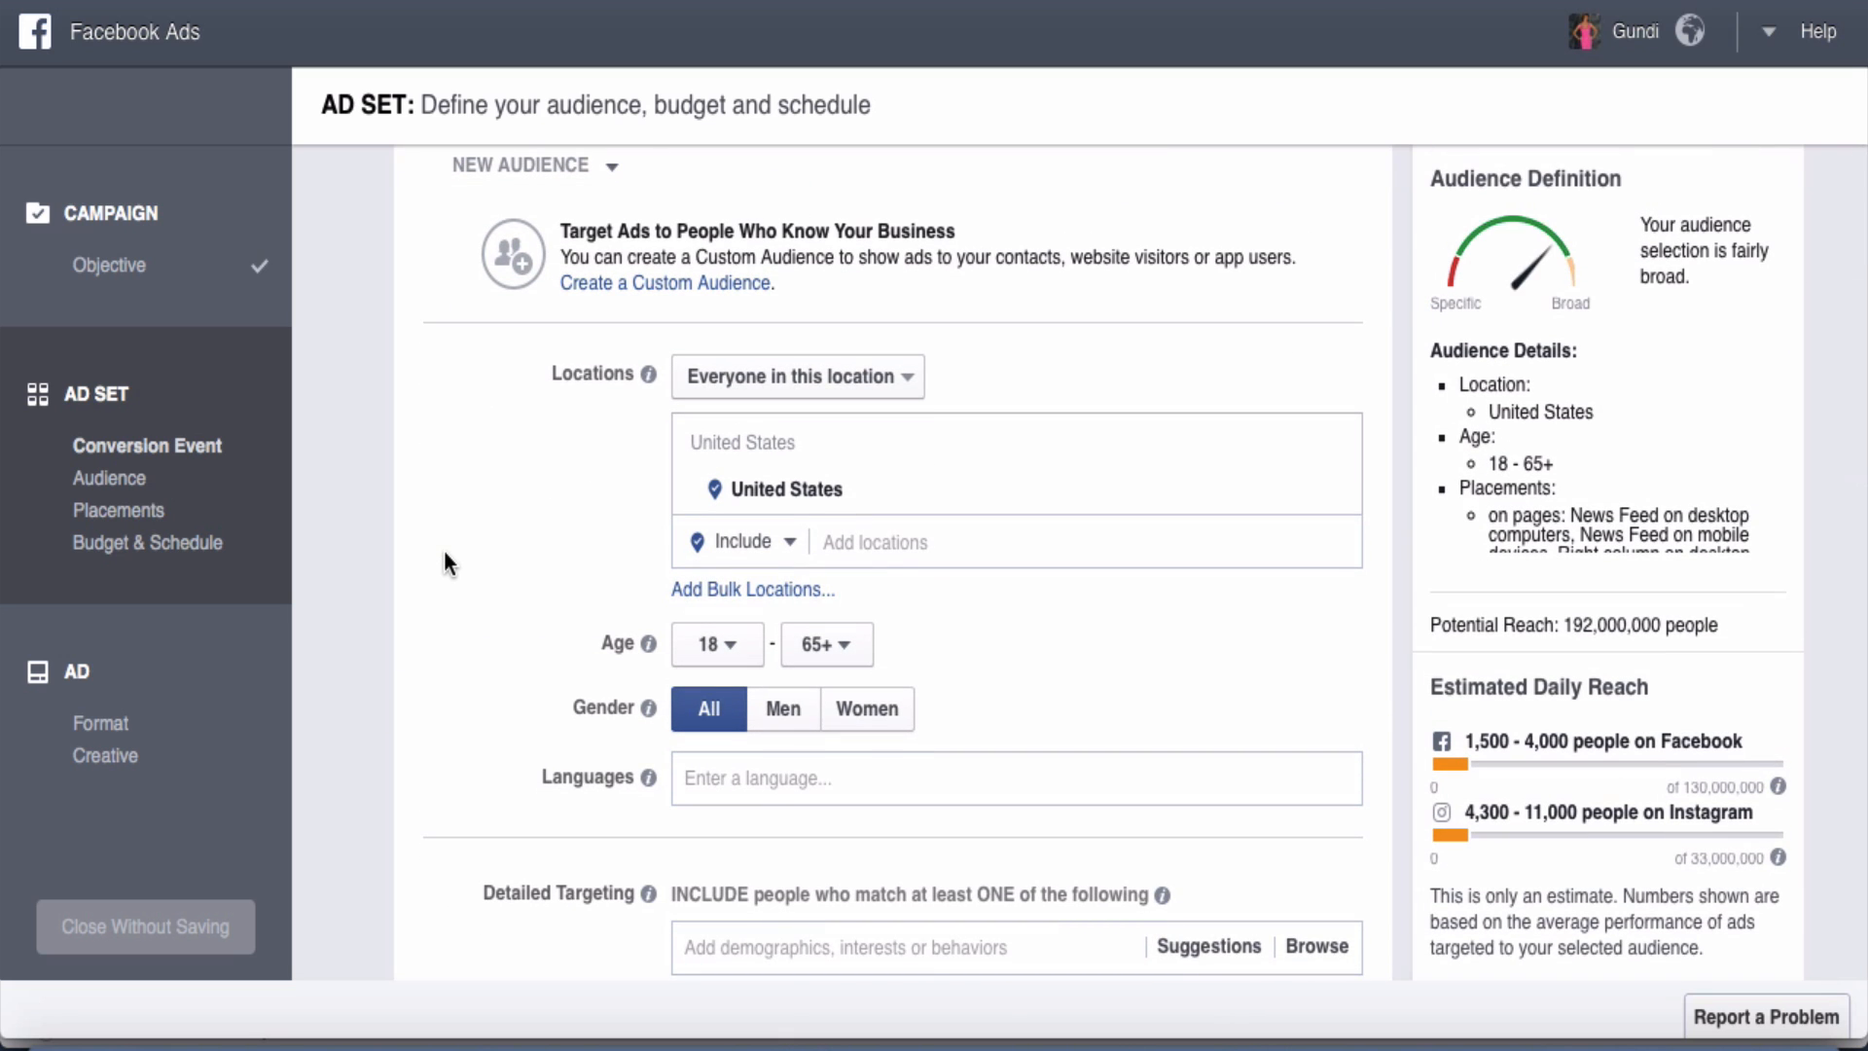
{"action": "scroll", "coordinate": [444, 553], "scroll_direction": "down", "scroll_amount": 6}
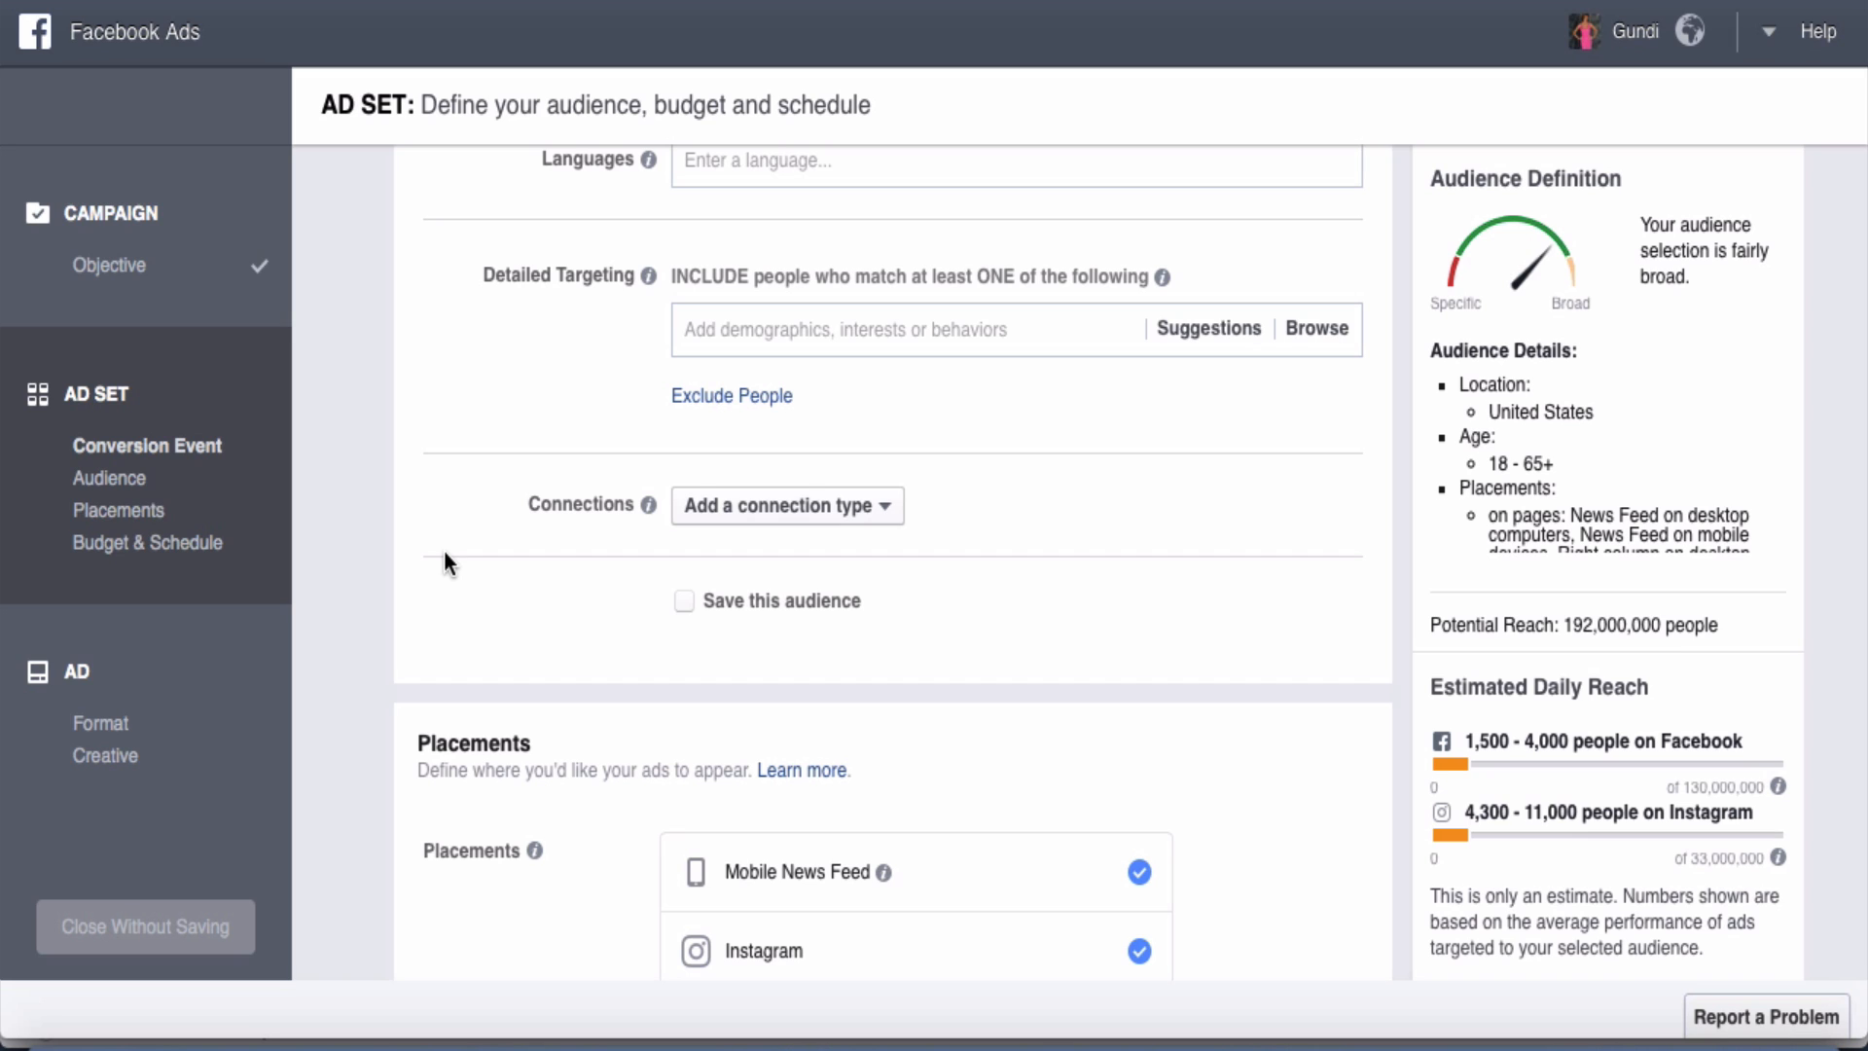
{"action": "scroll", "coordinate": [444, 551], "scroll_direction": "down", "scroll_amount": 10}
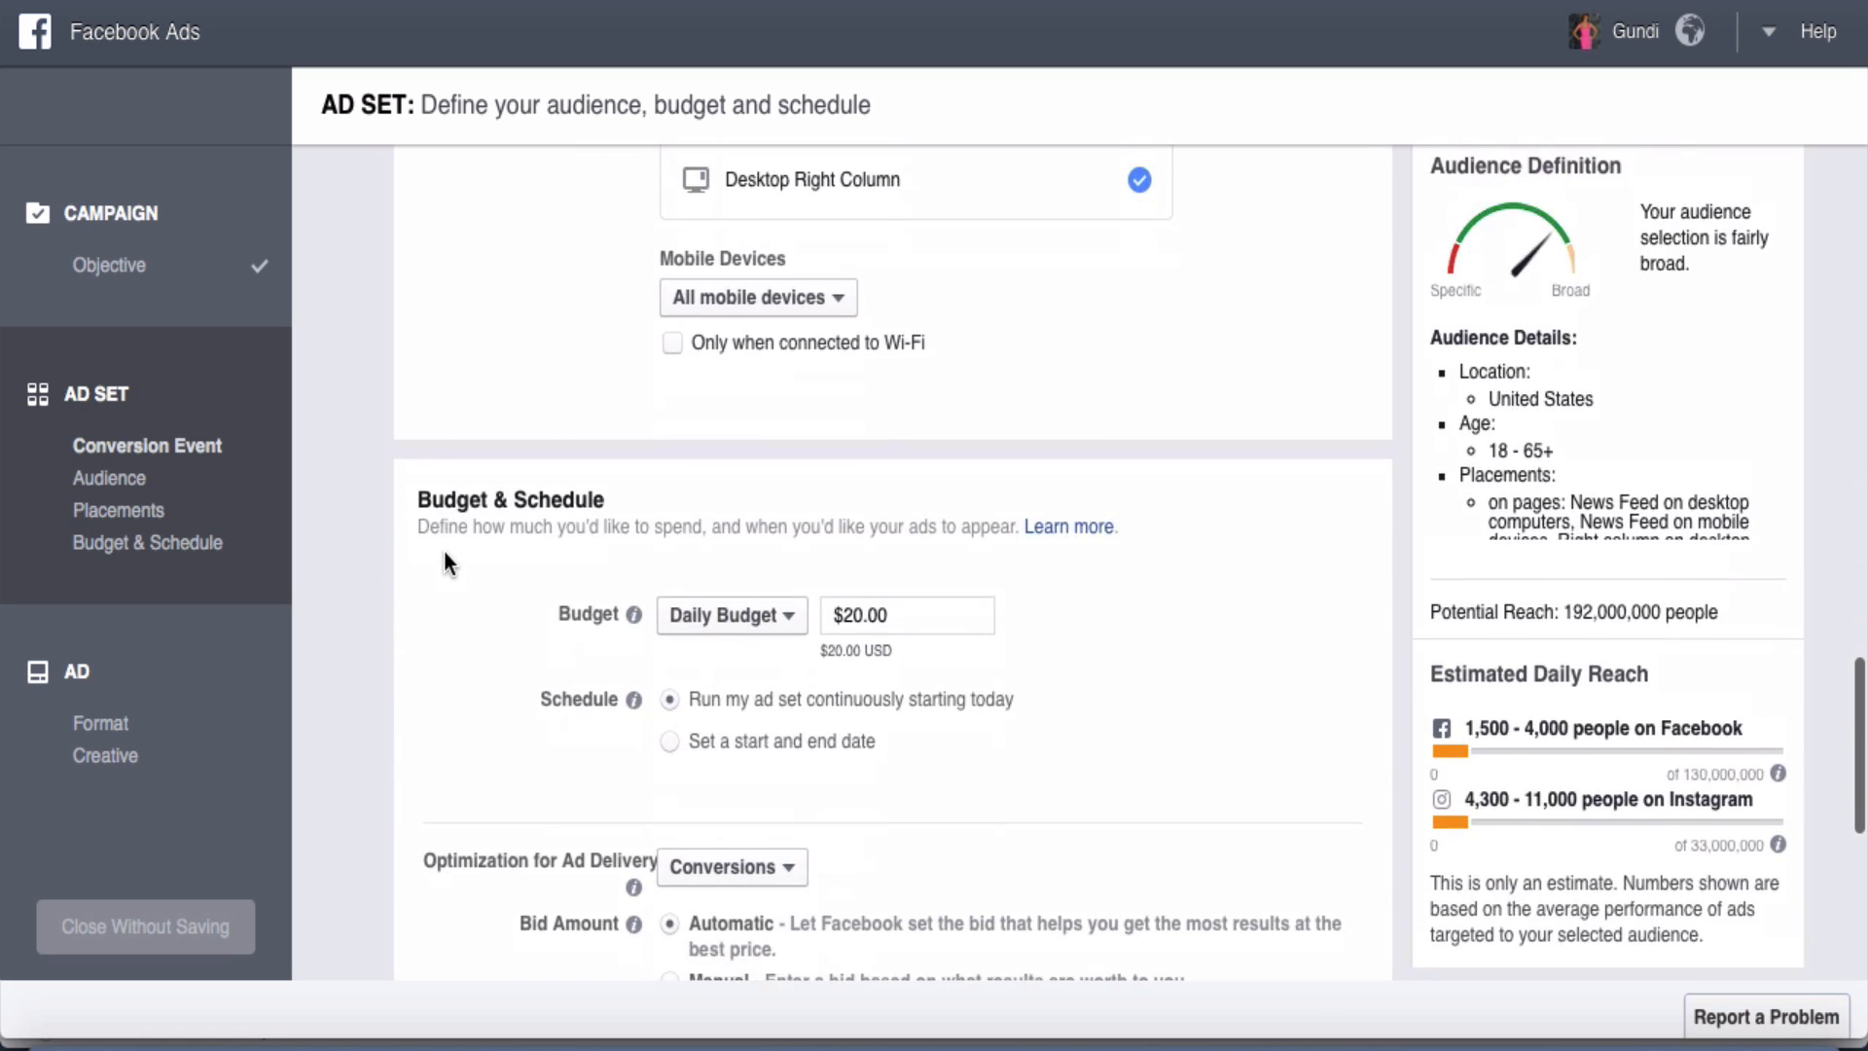
{"action": "scroll", "coordinate": [443, 550], "scroll_direction": "up", "scroll_amount": 20}
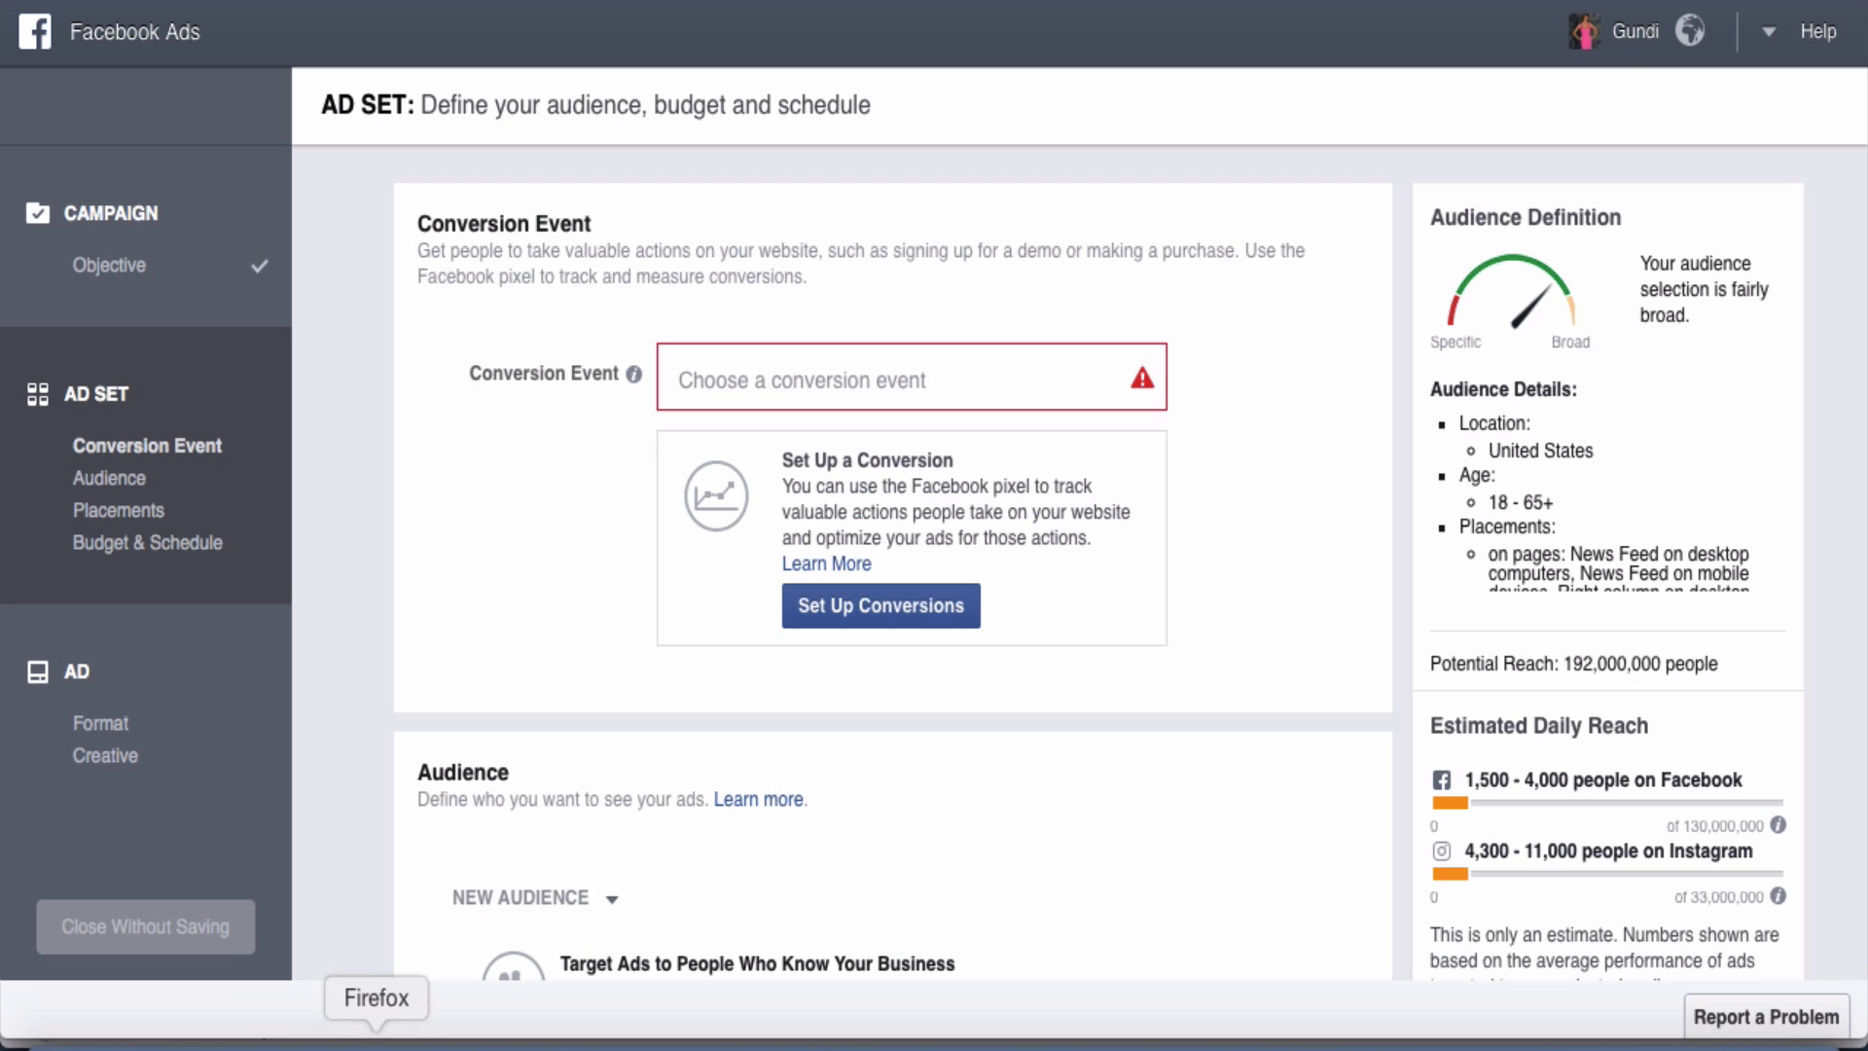
Switch to Canva and start a new Facebook Cover design
{"action": "left_click", "coordinate": [336, 1039]}
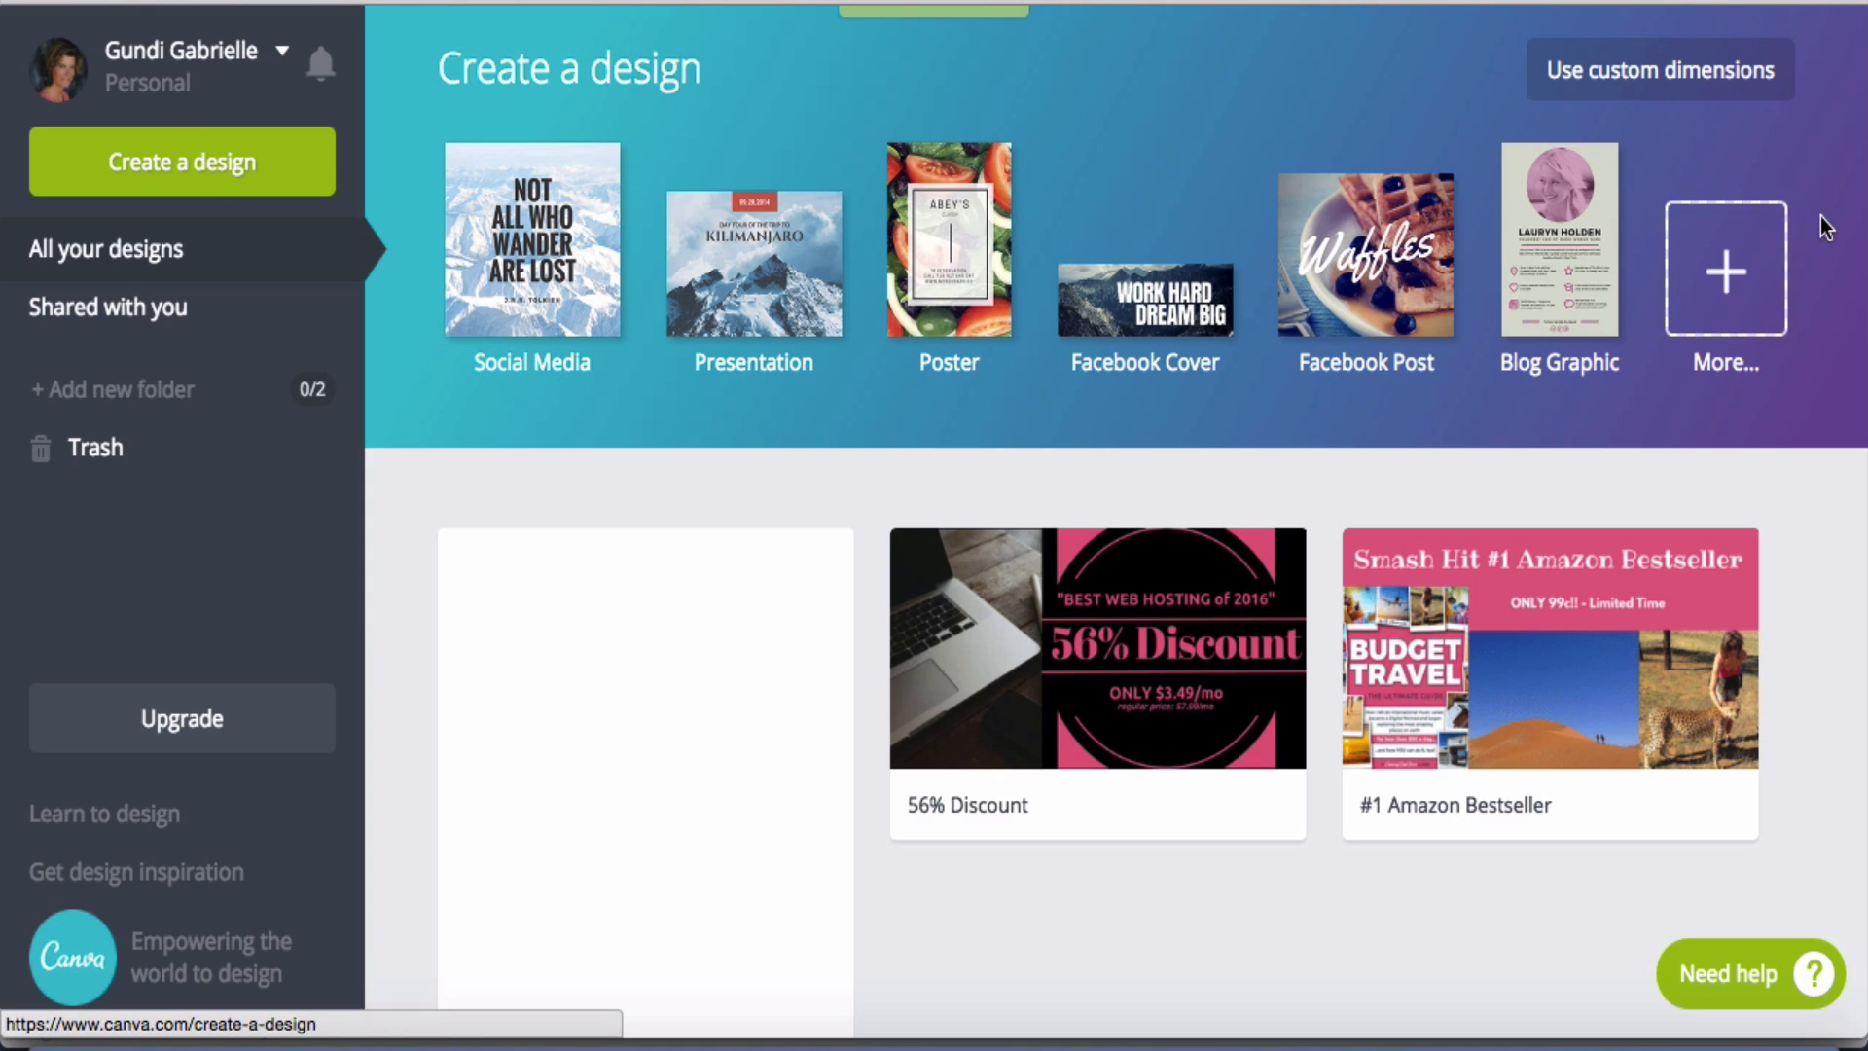
{"action": "left_click", "coordinate": [1160, 309]}
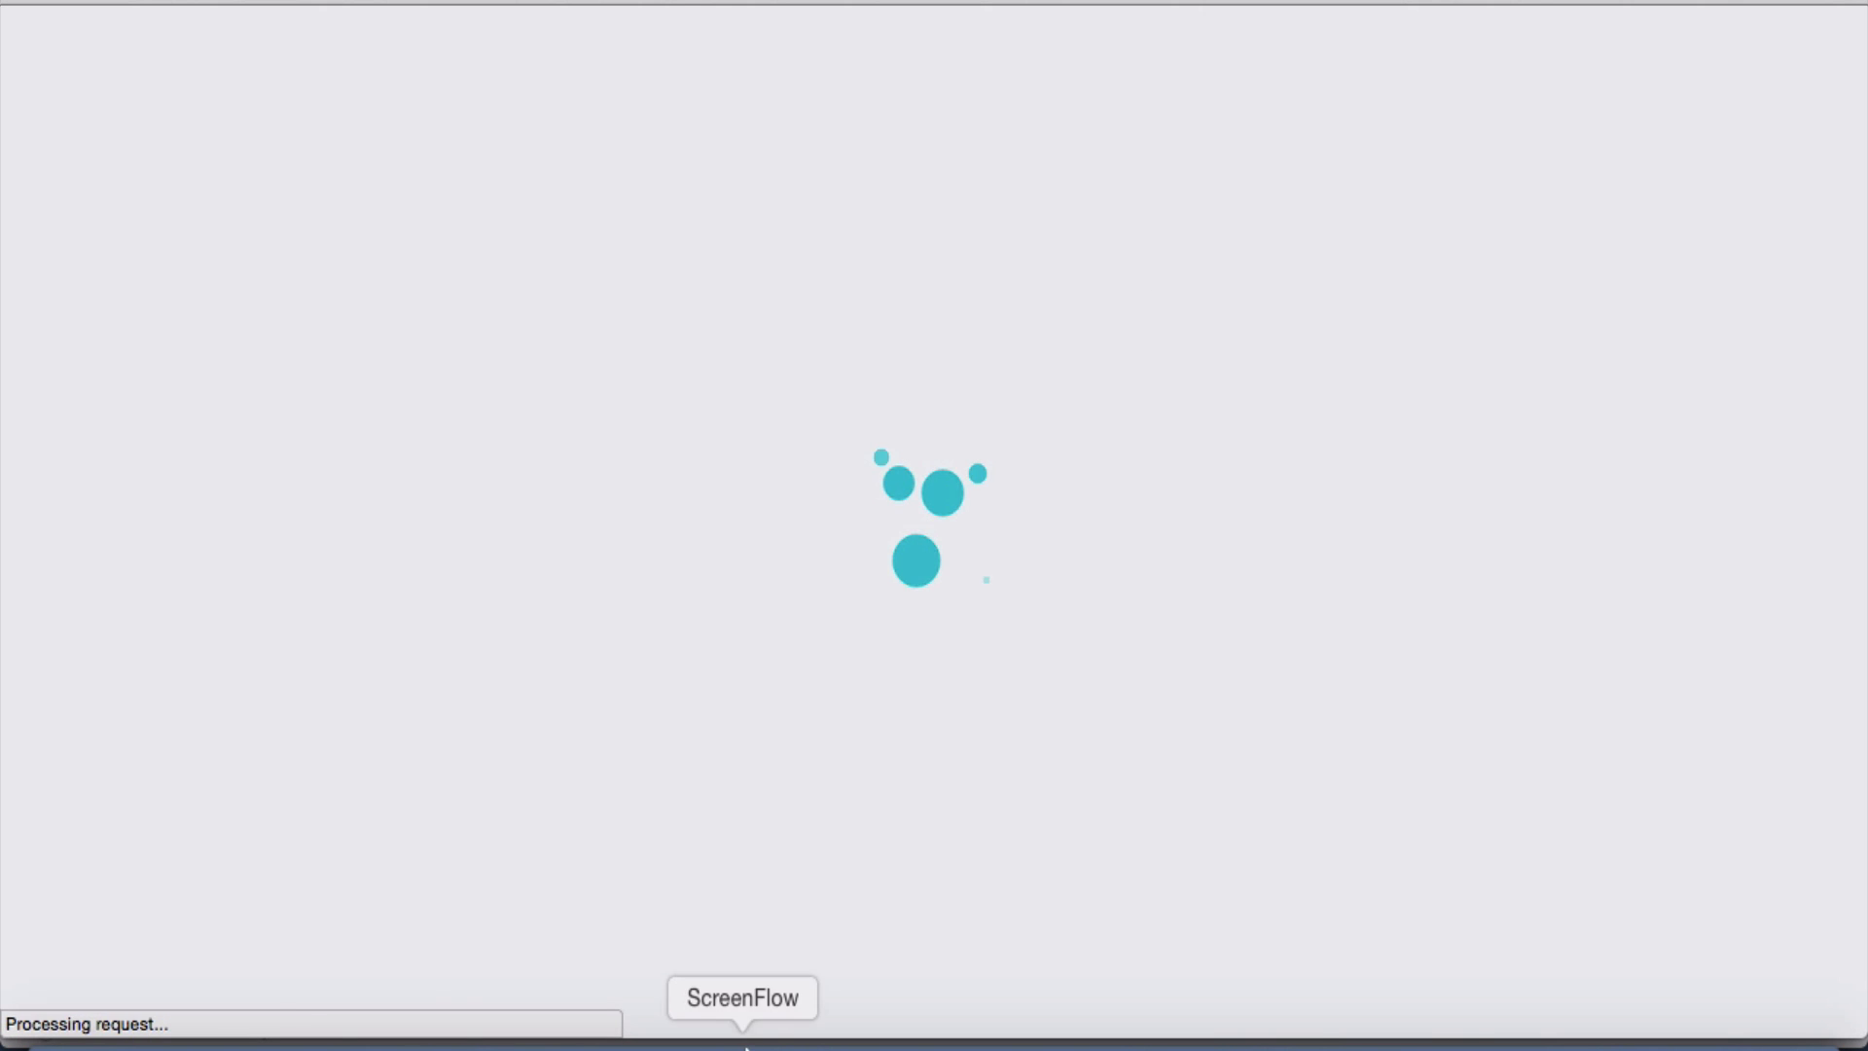
Switch back to Facebook, start creating a new page and look over the available page types
{"action": "left_click", "coordinate": [295, 1048]}
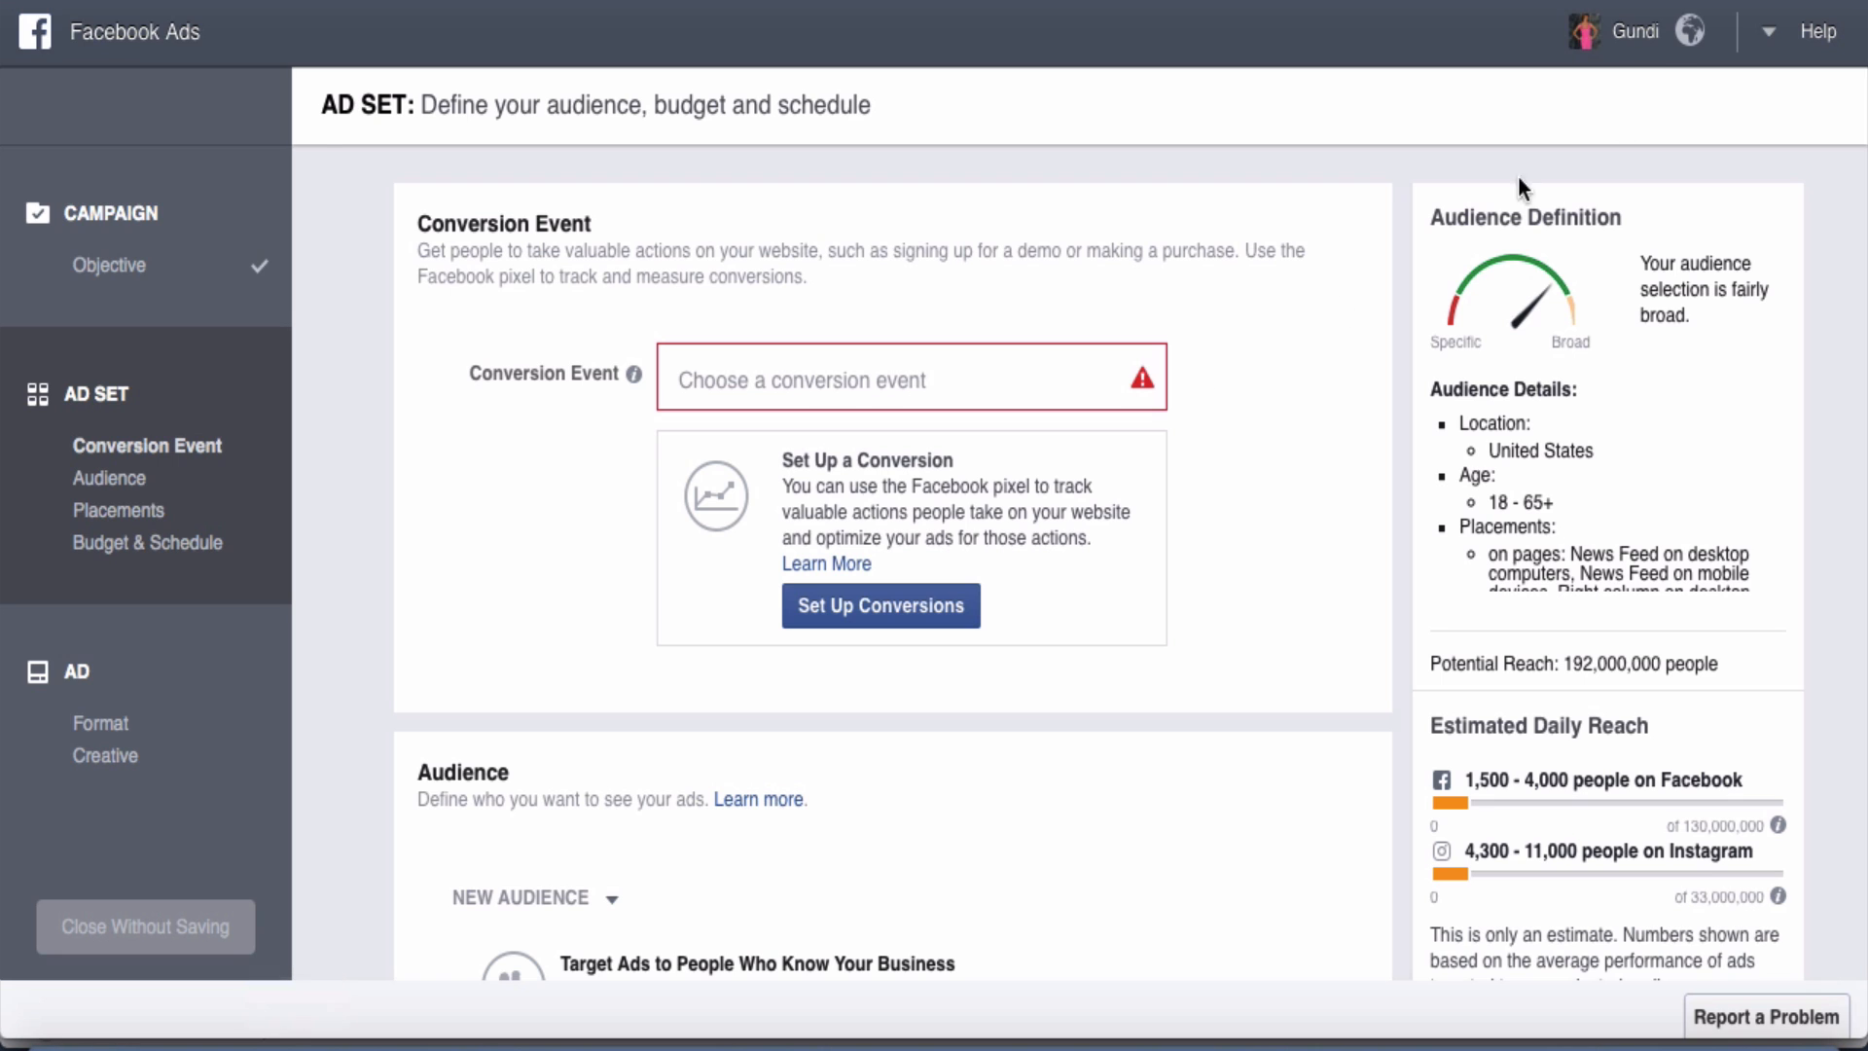
{"action": "left_click", "coordinate": [1769, 37]}
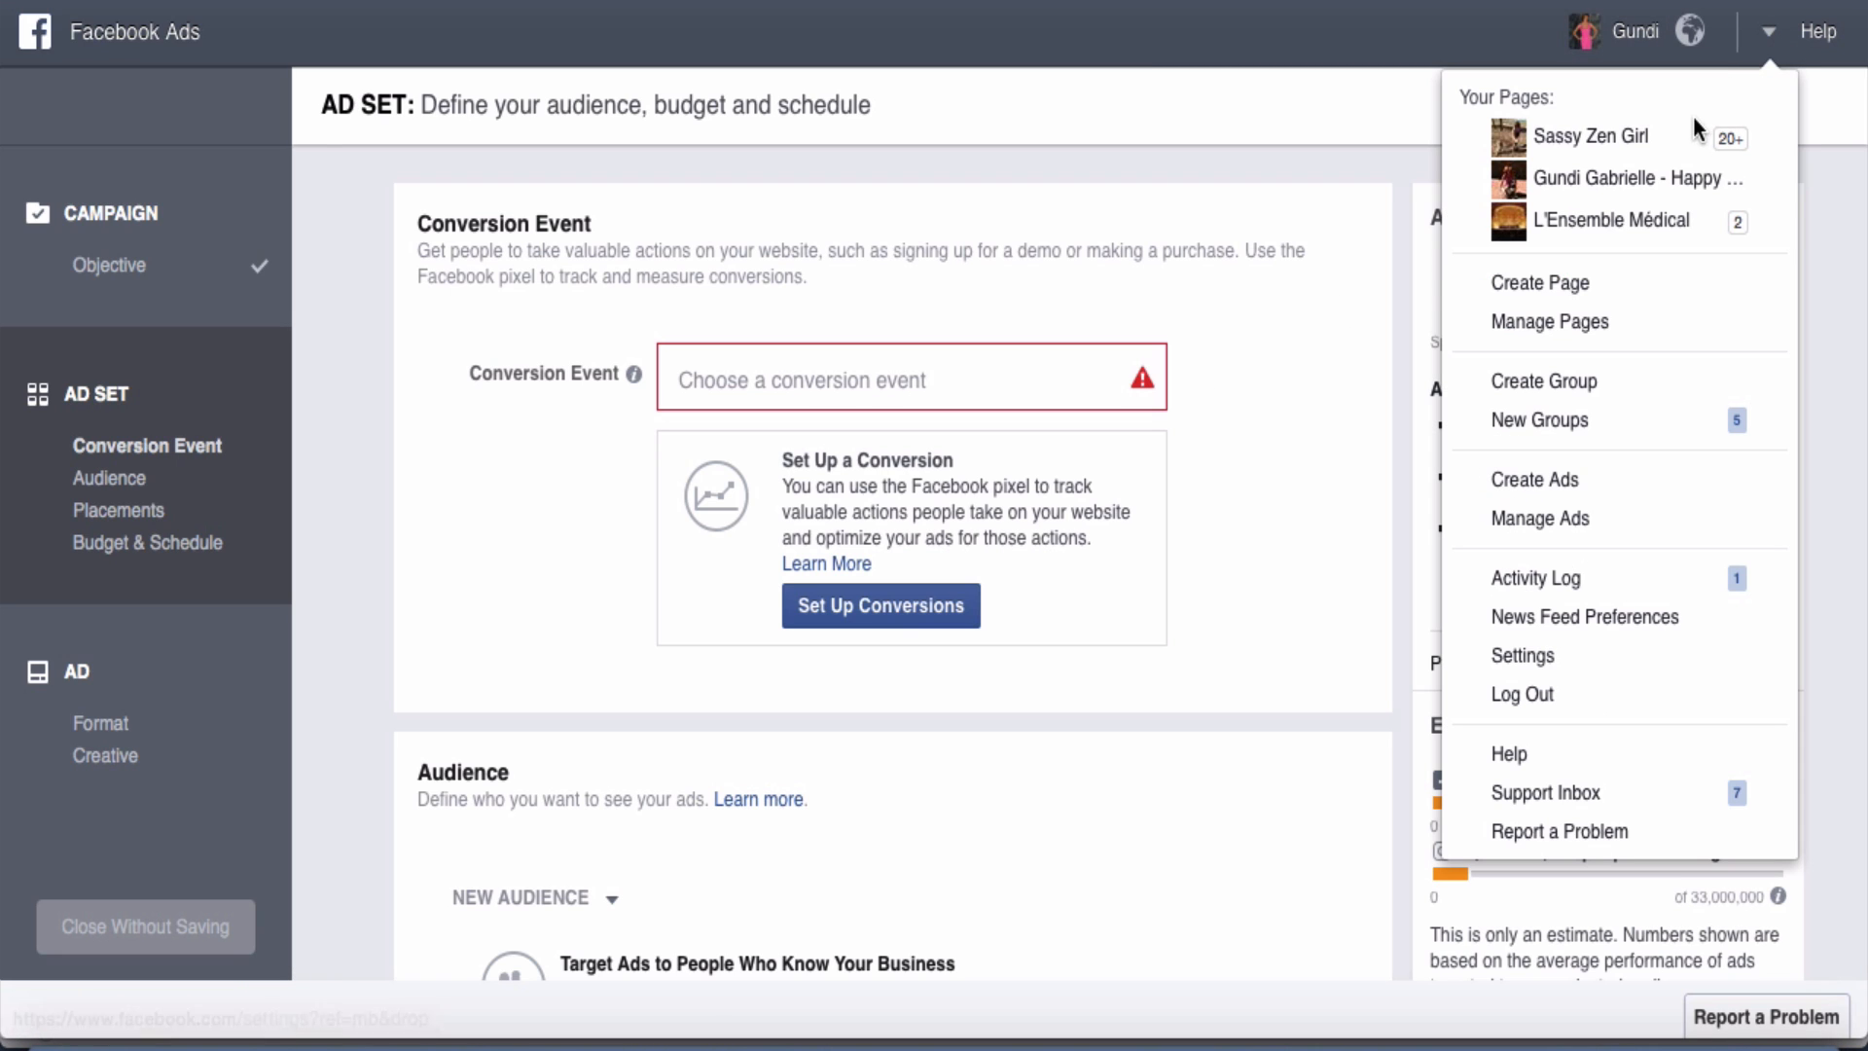
{"action": "left_click", "coordinate": [1576, 284]}
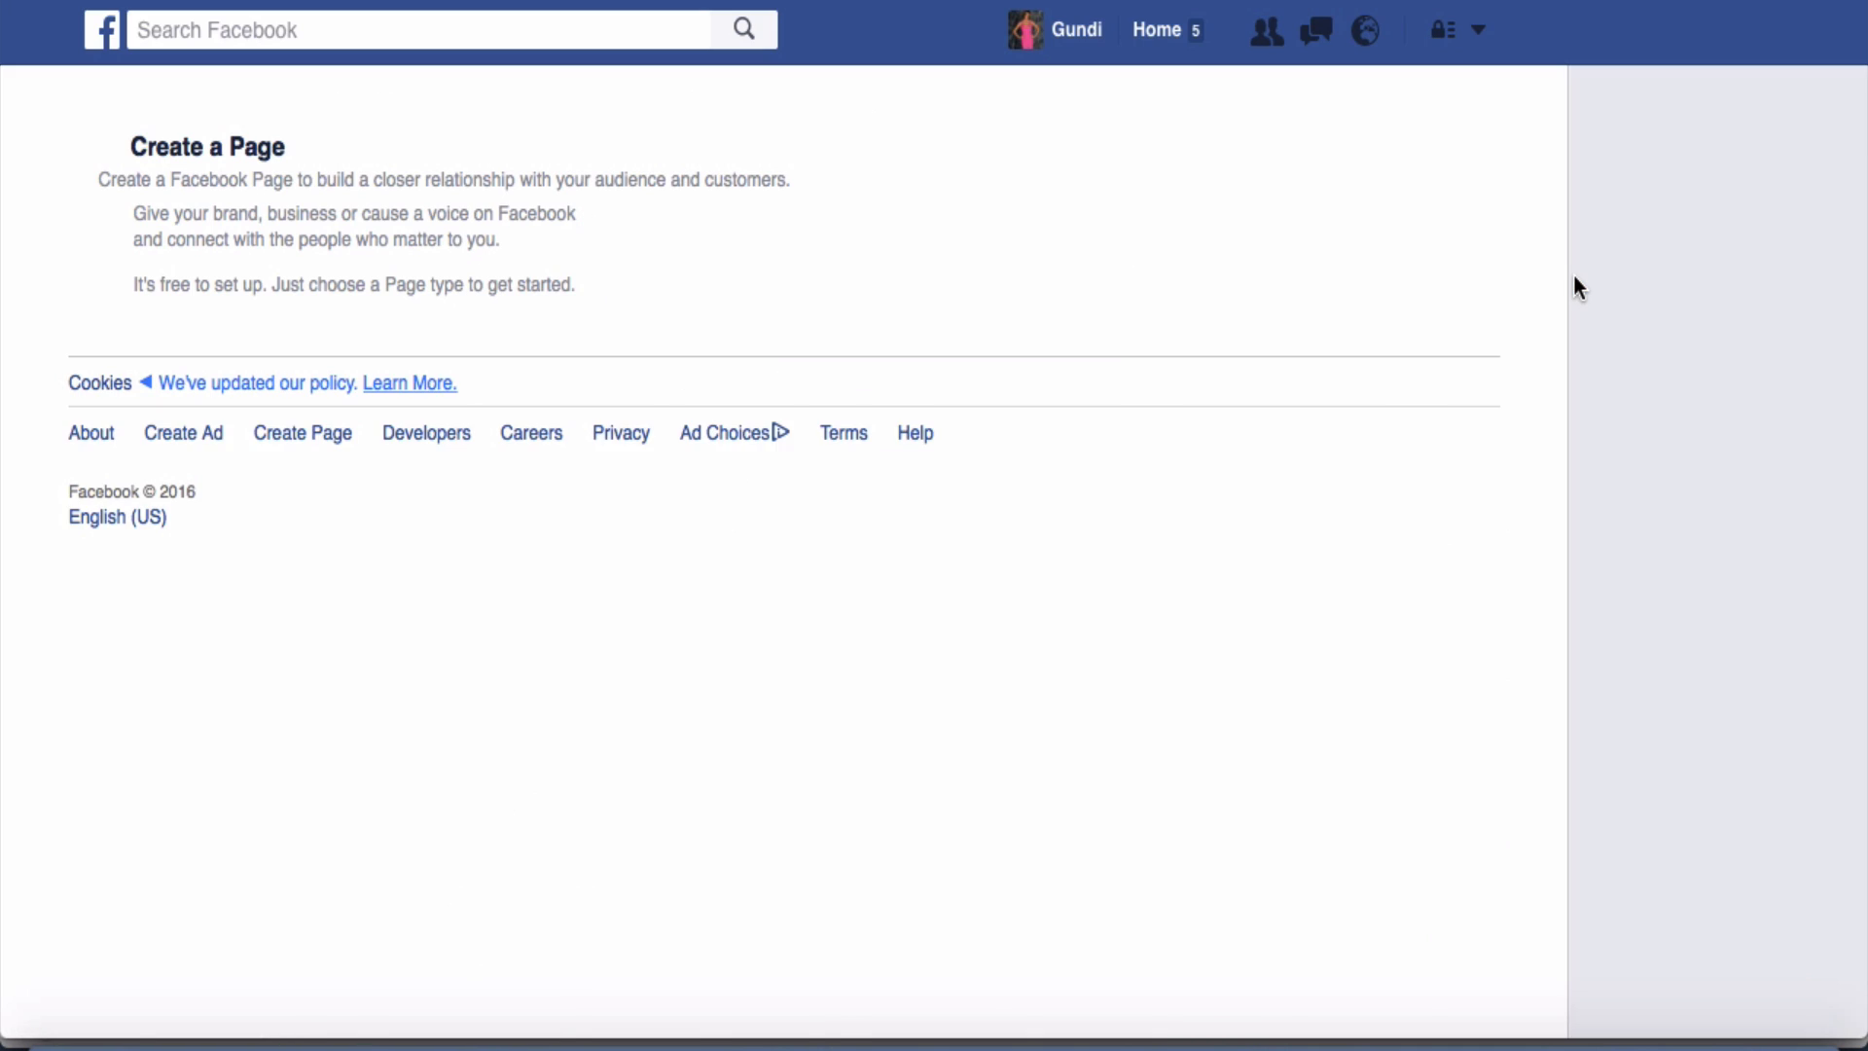
{"action": "scroll", "coordinate": [995, 951], "scroll_direction": "down", "scroll_amount": 5}
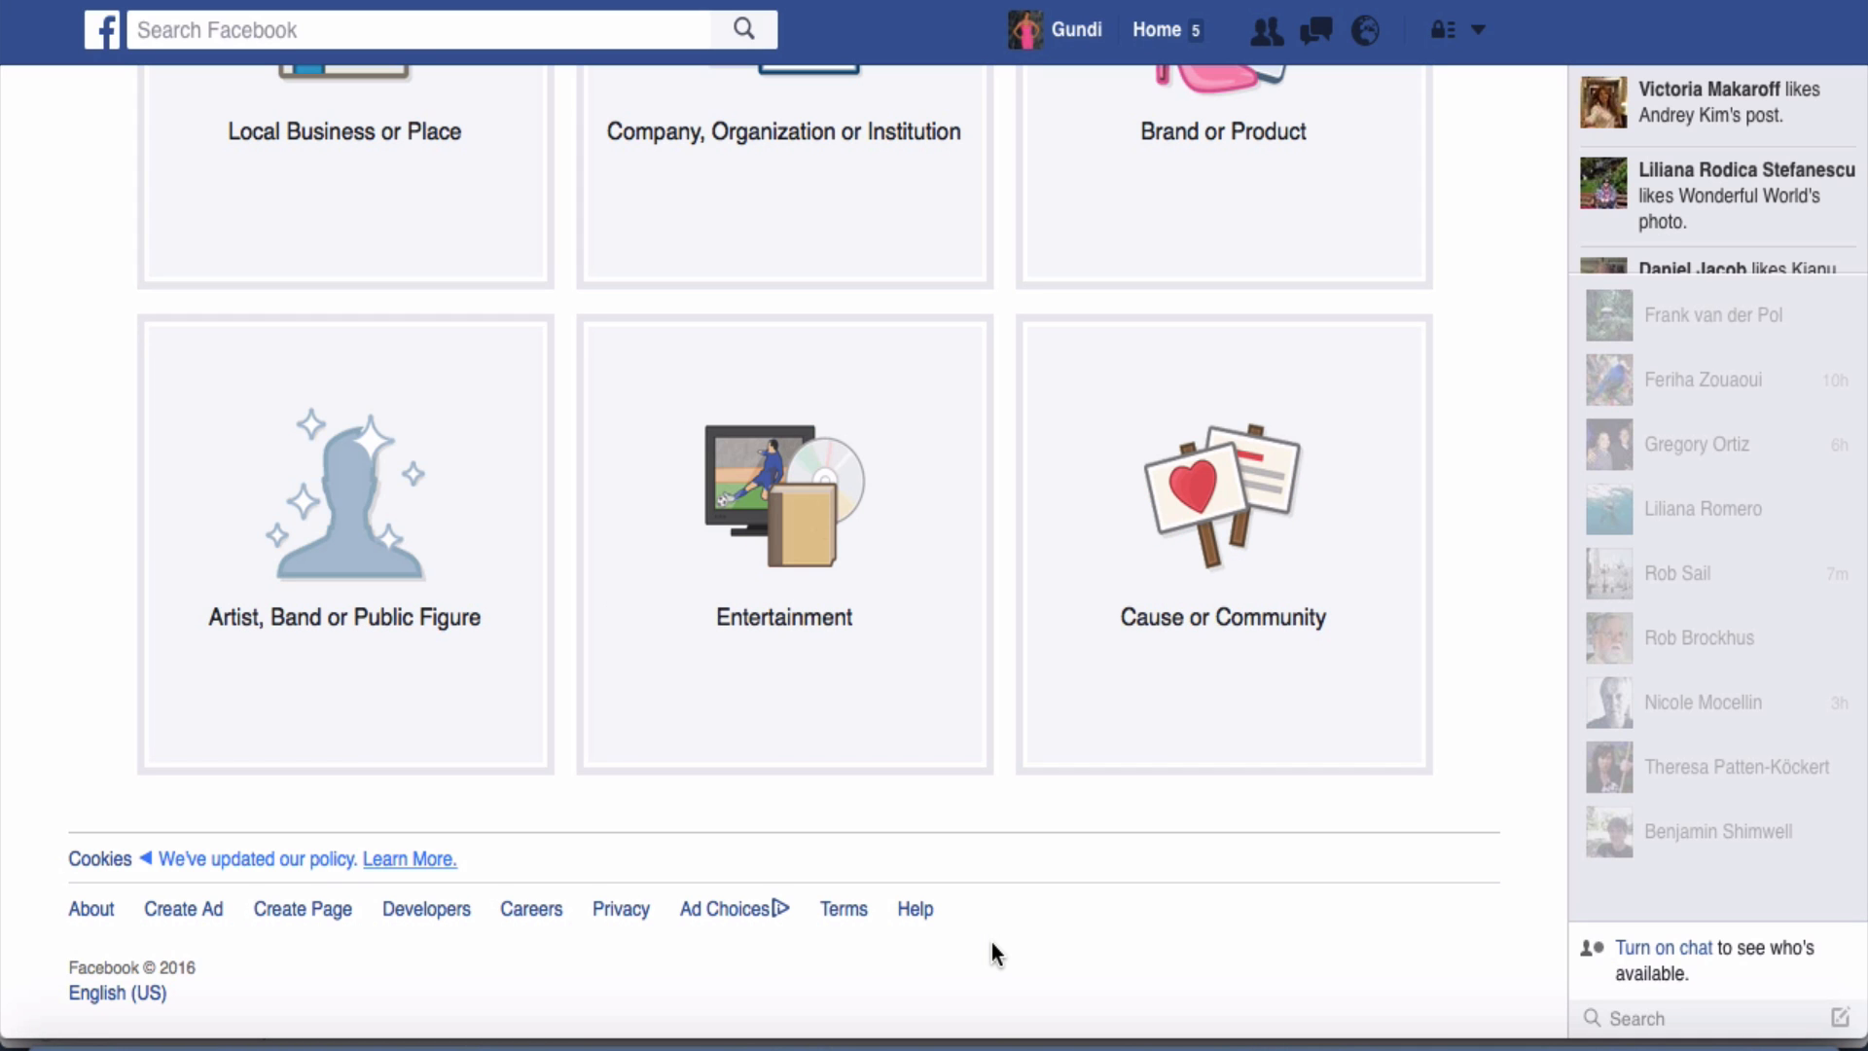
{"action": "scroll", "coordinate": [1465, 111], "scroll_direction": "up", "scroll_amount": 5}
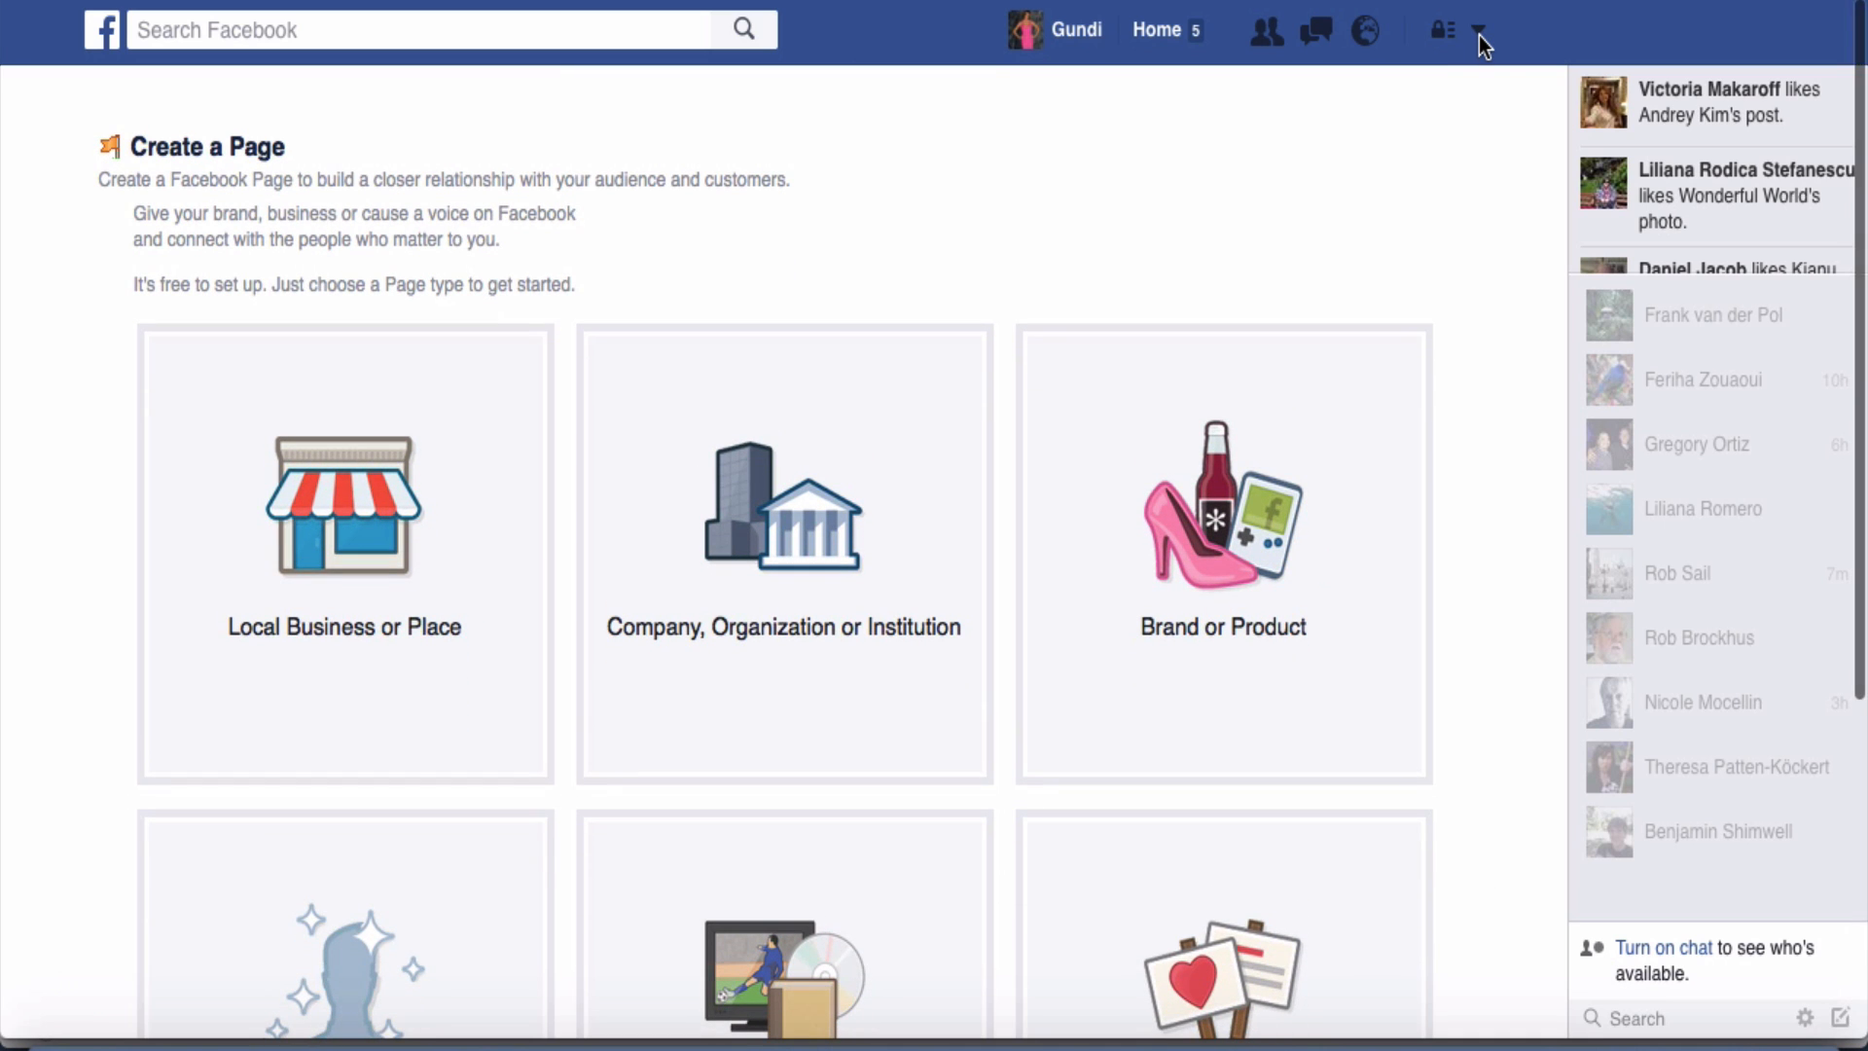
Open the Sassy Zen Girl page to view its cover and profile picture
{"action": "left_click", "coordinate": [1479, 34]}
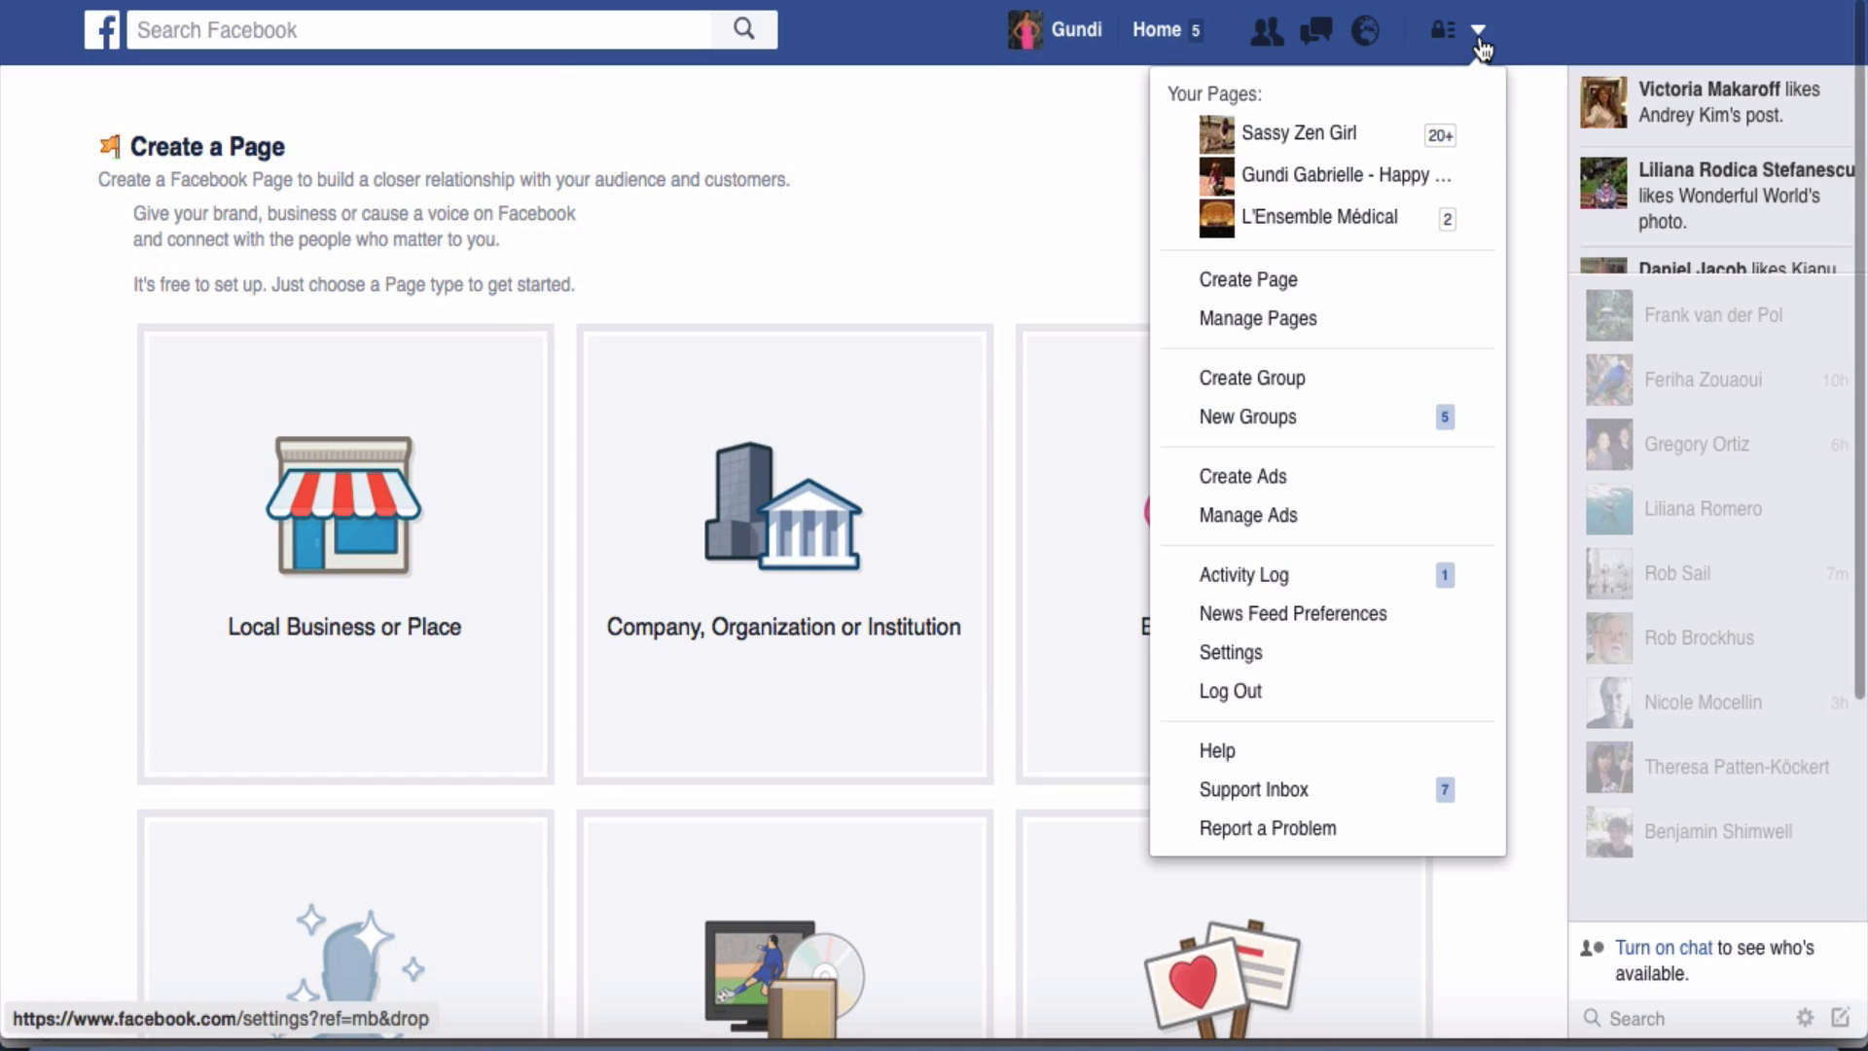
{"action": "left_click", "coordinate": [1323, 134]}
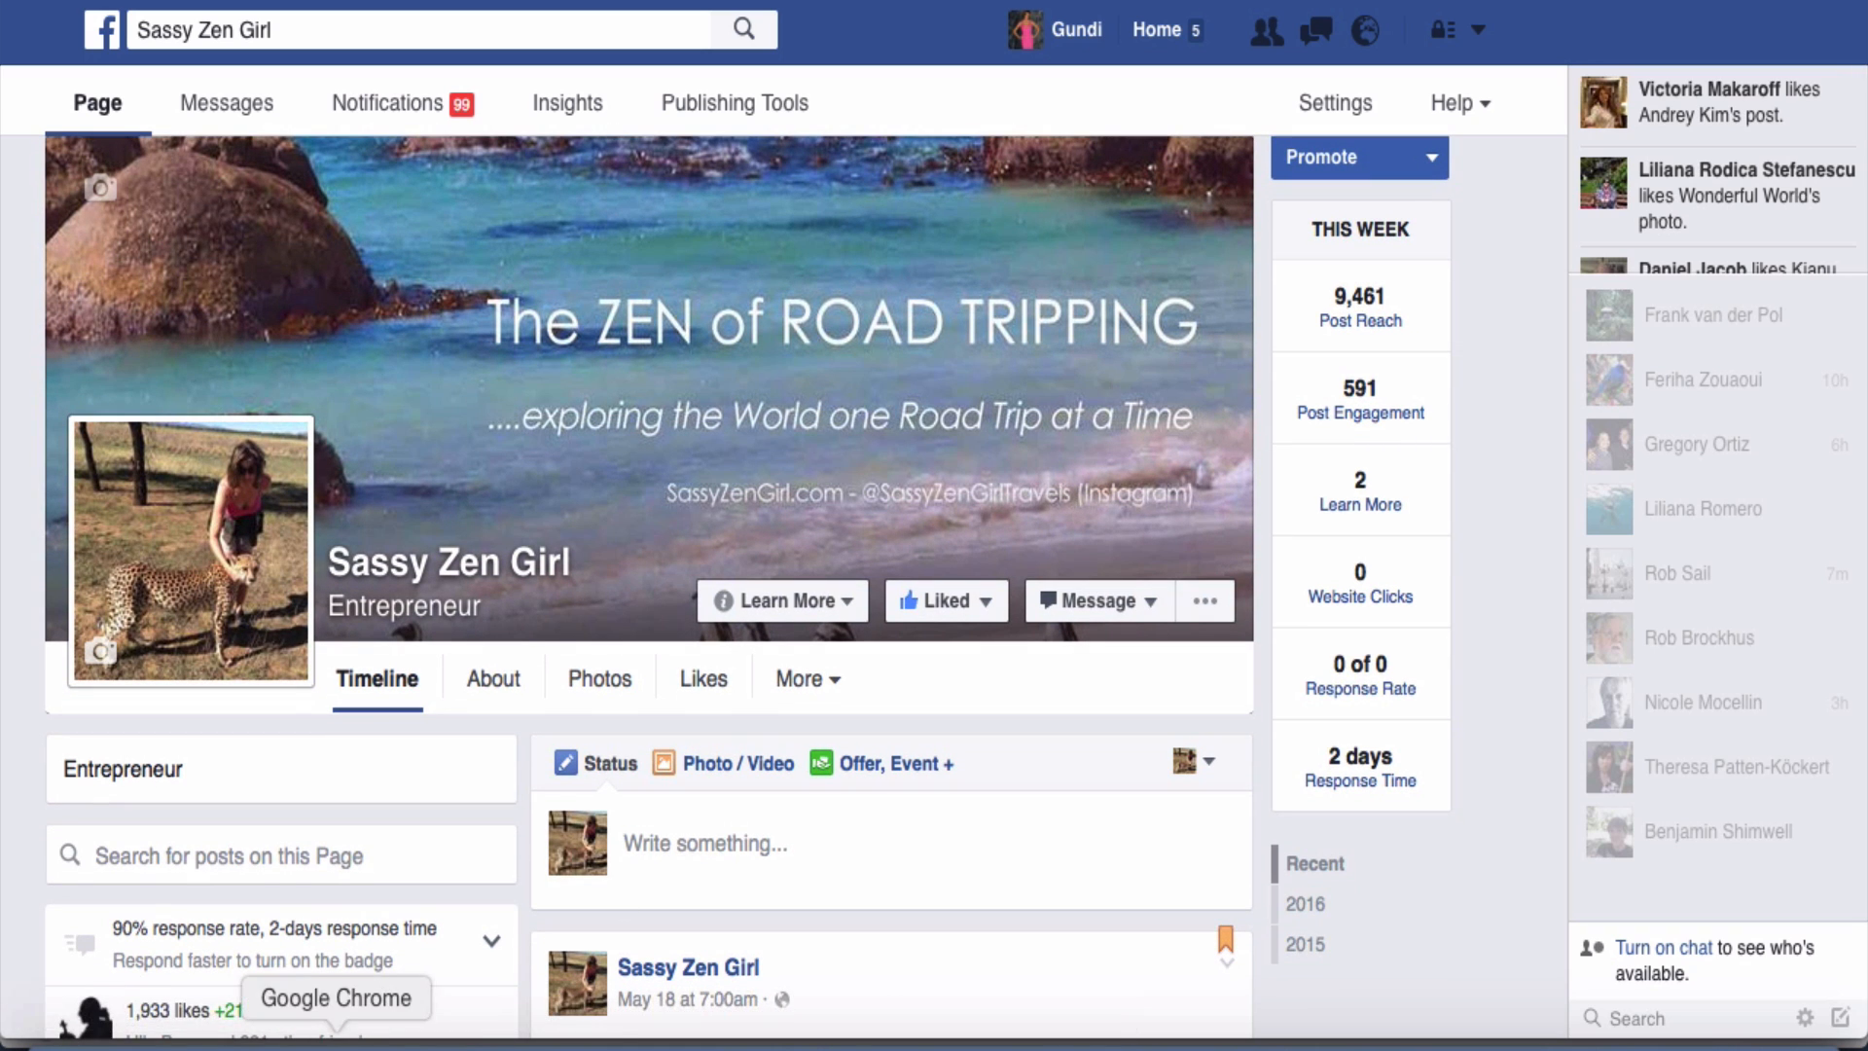
Switch back to Canva and browse the ready-made Facebook cover layouts
{"action": "left_click", "coordinate": [336, 1048]}
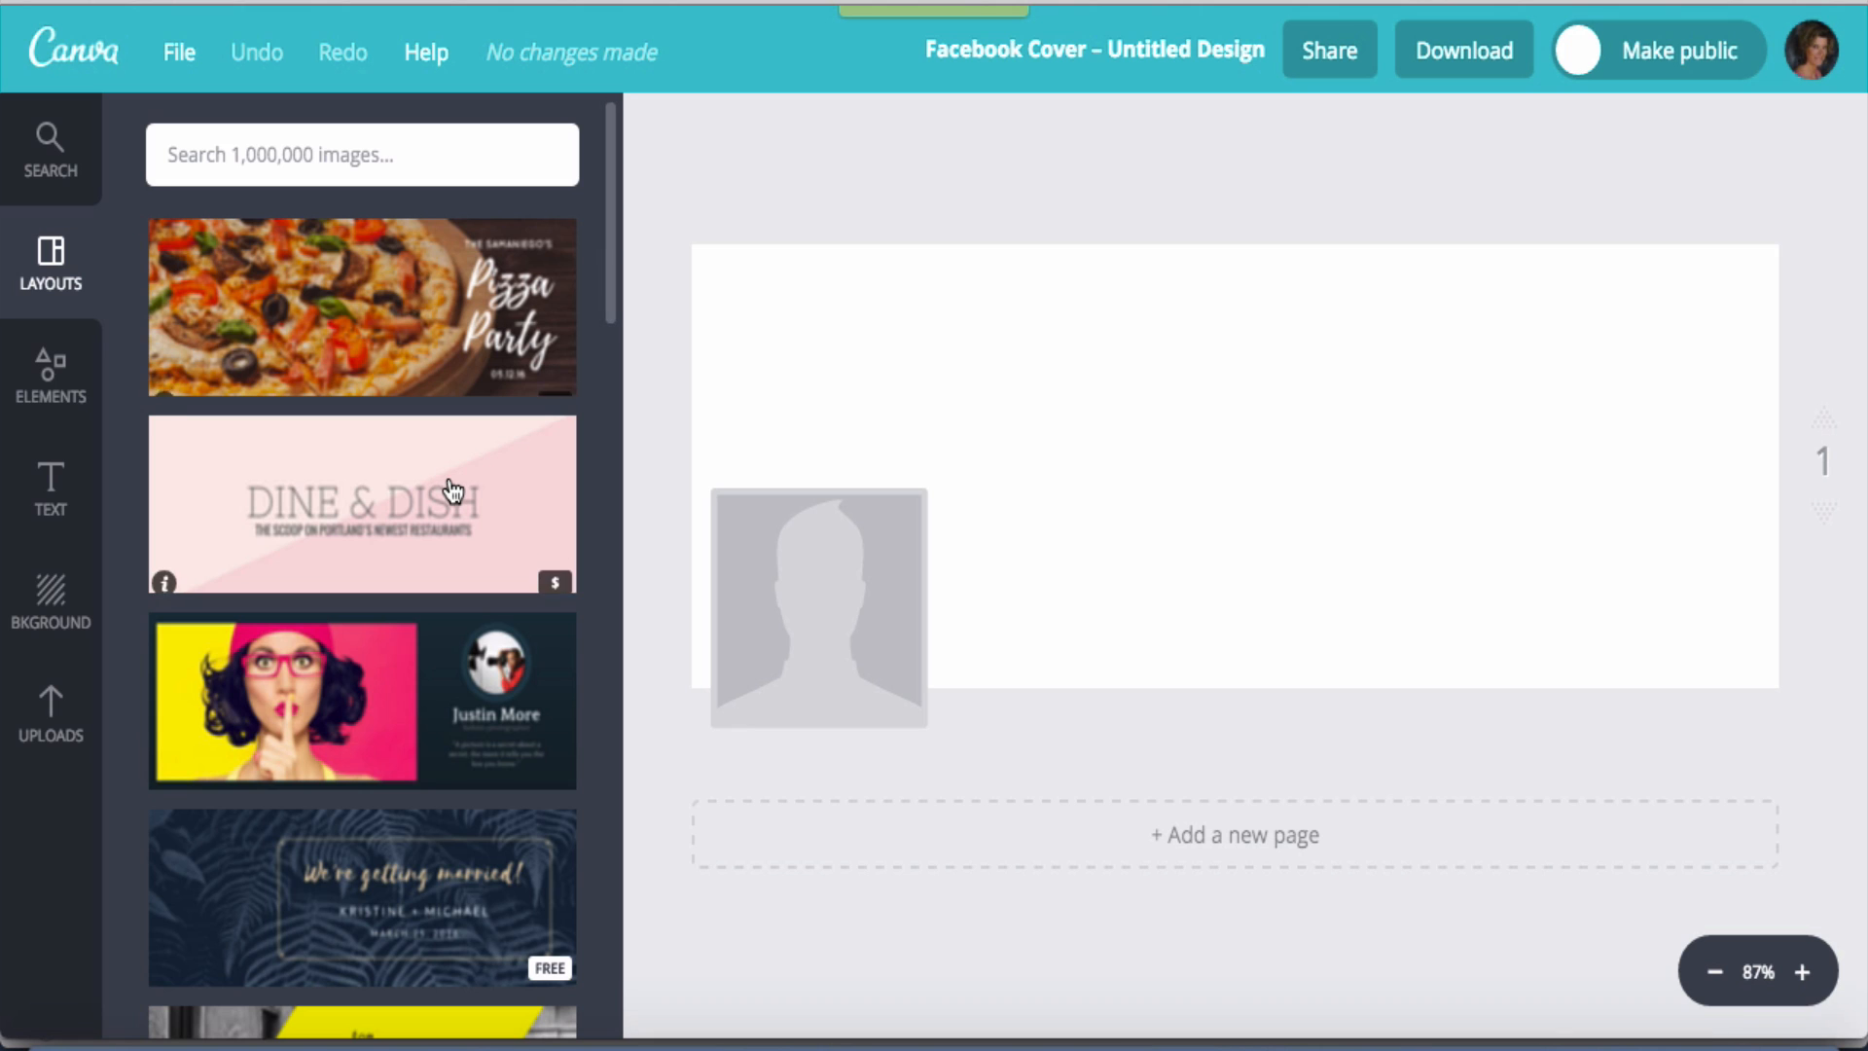
{"action": "scroll", "coordinate": [450, 486], "scroll_direction": "down", "scroll_amount": 10}
{"action": "scroll", "coordinate": [450, 490], "scroll_direction": "up", "scroll_amount": 10}
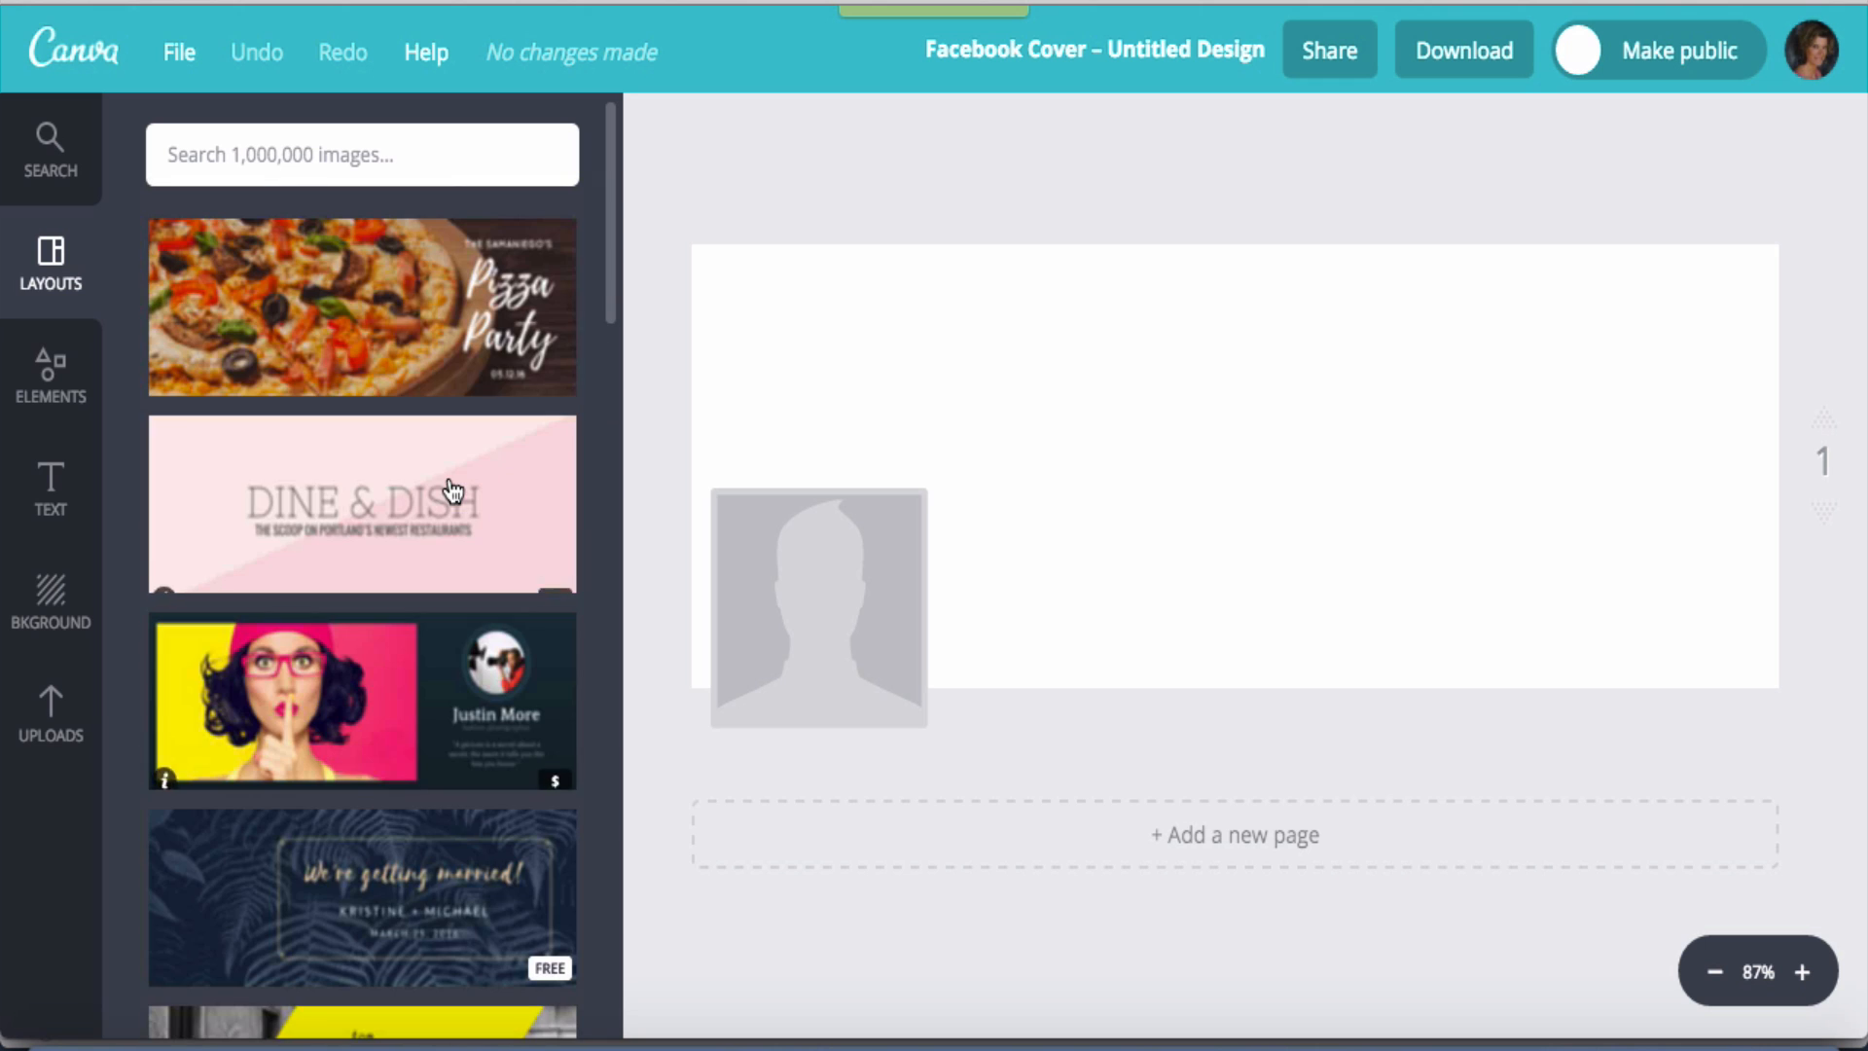
Place the uploaded desert dune photo on the cover and enlarge it to fill the whole banner
{"action": "left_click", "coordinate": [76, 715]}
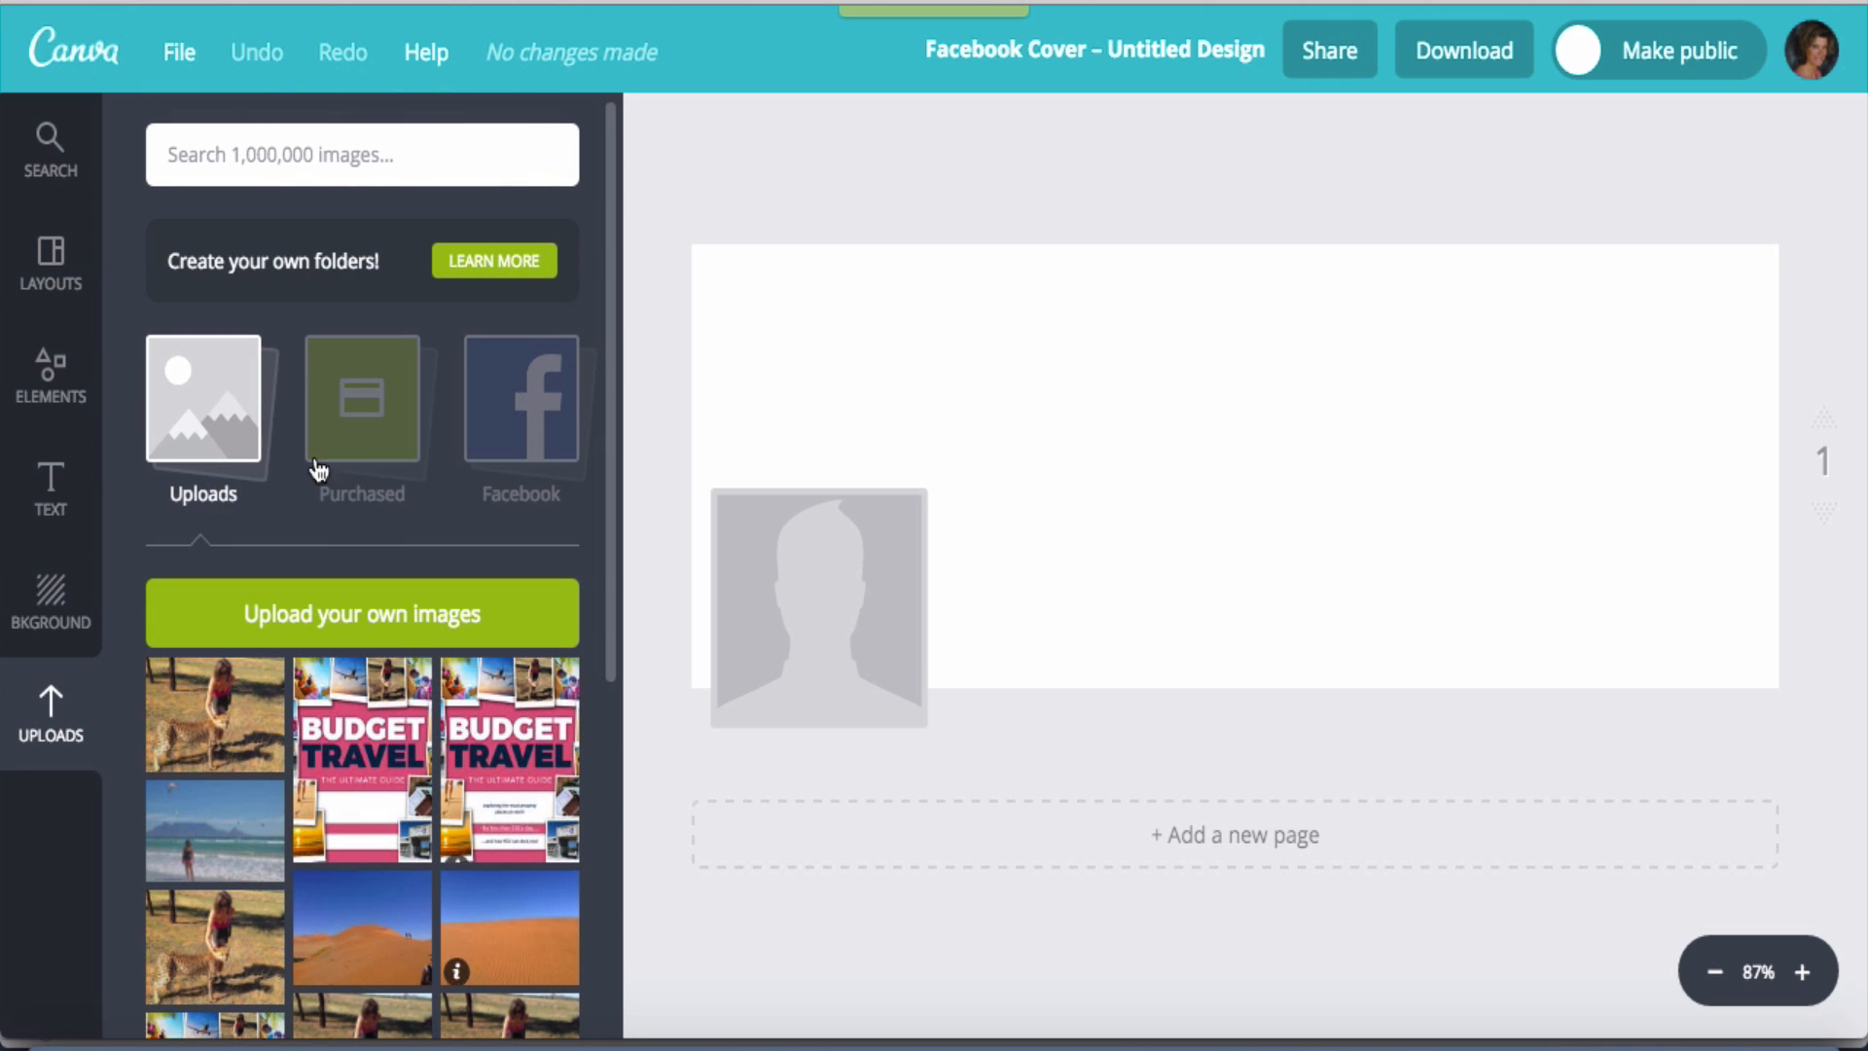
{"action": "left_click_drag", "start_coordinate": [538, 938], "coordinate": [1188, 509]}
{"action": "left_click_drag", "start_coordinate": [1353, 309], "coordinate": [1795, 222]}
{"action": "left_click_drag", "start_coordinate": [1669, 710], "coordinate": [1818, 833]}
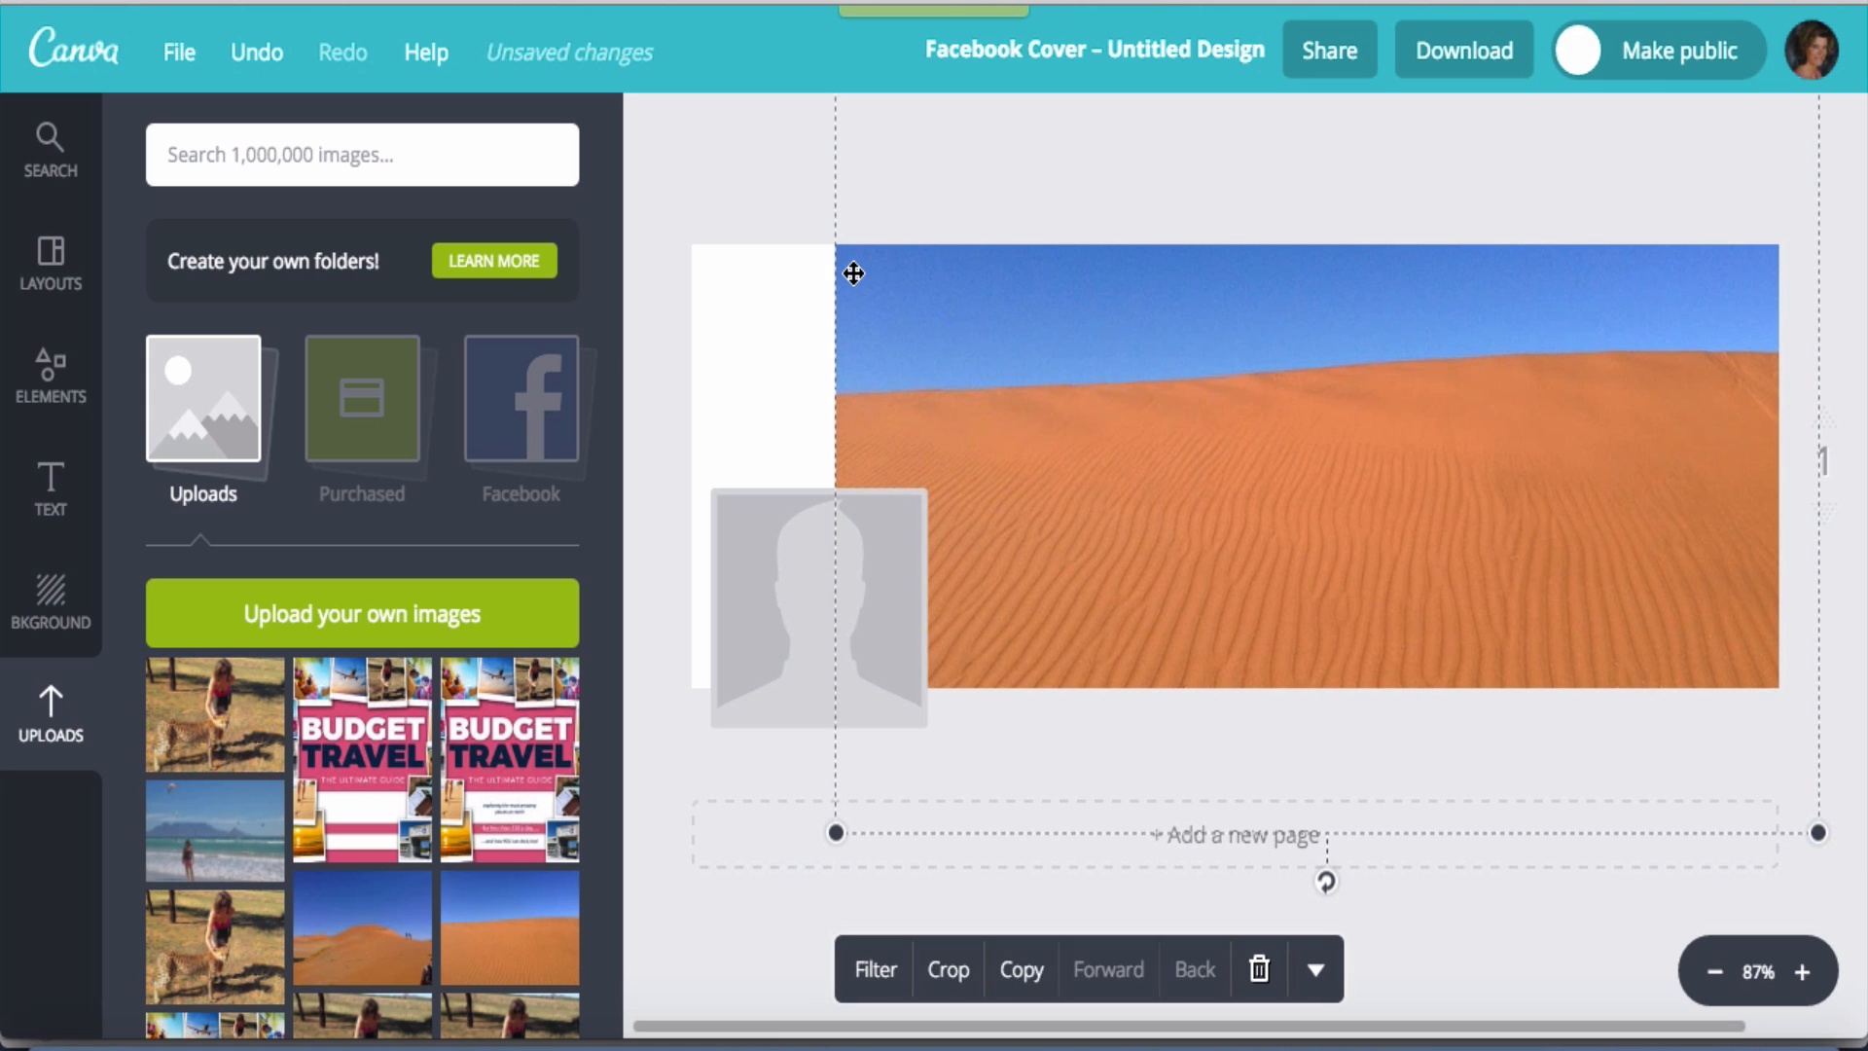
{"action": "left_click_drag", "start_coordinate": [833, 833], "coordinate": [626, 872]}
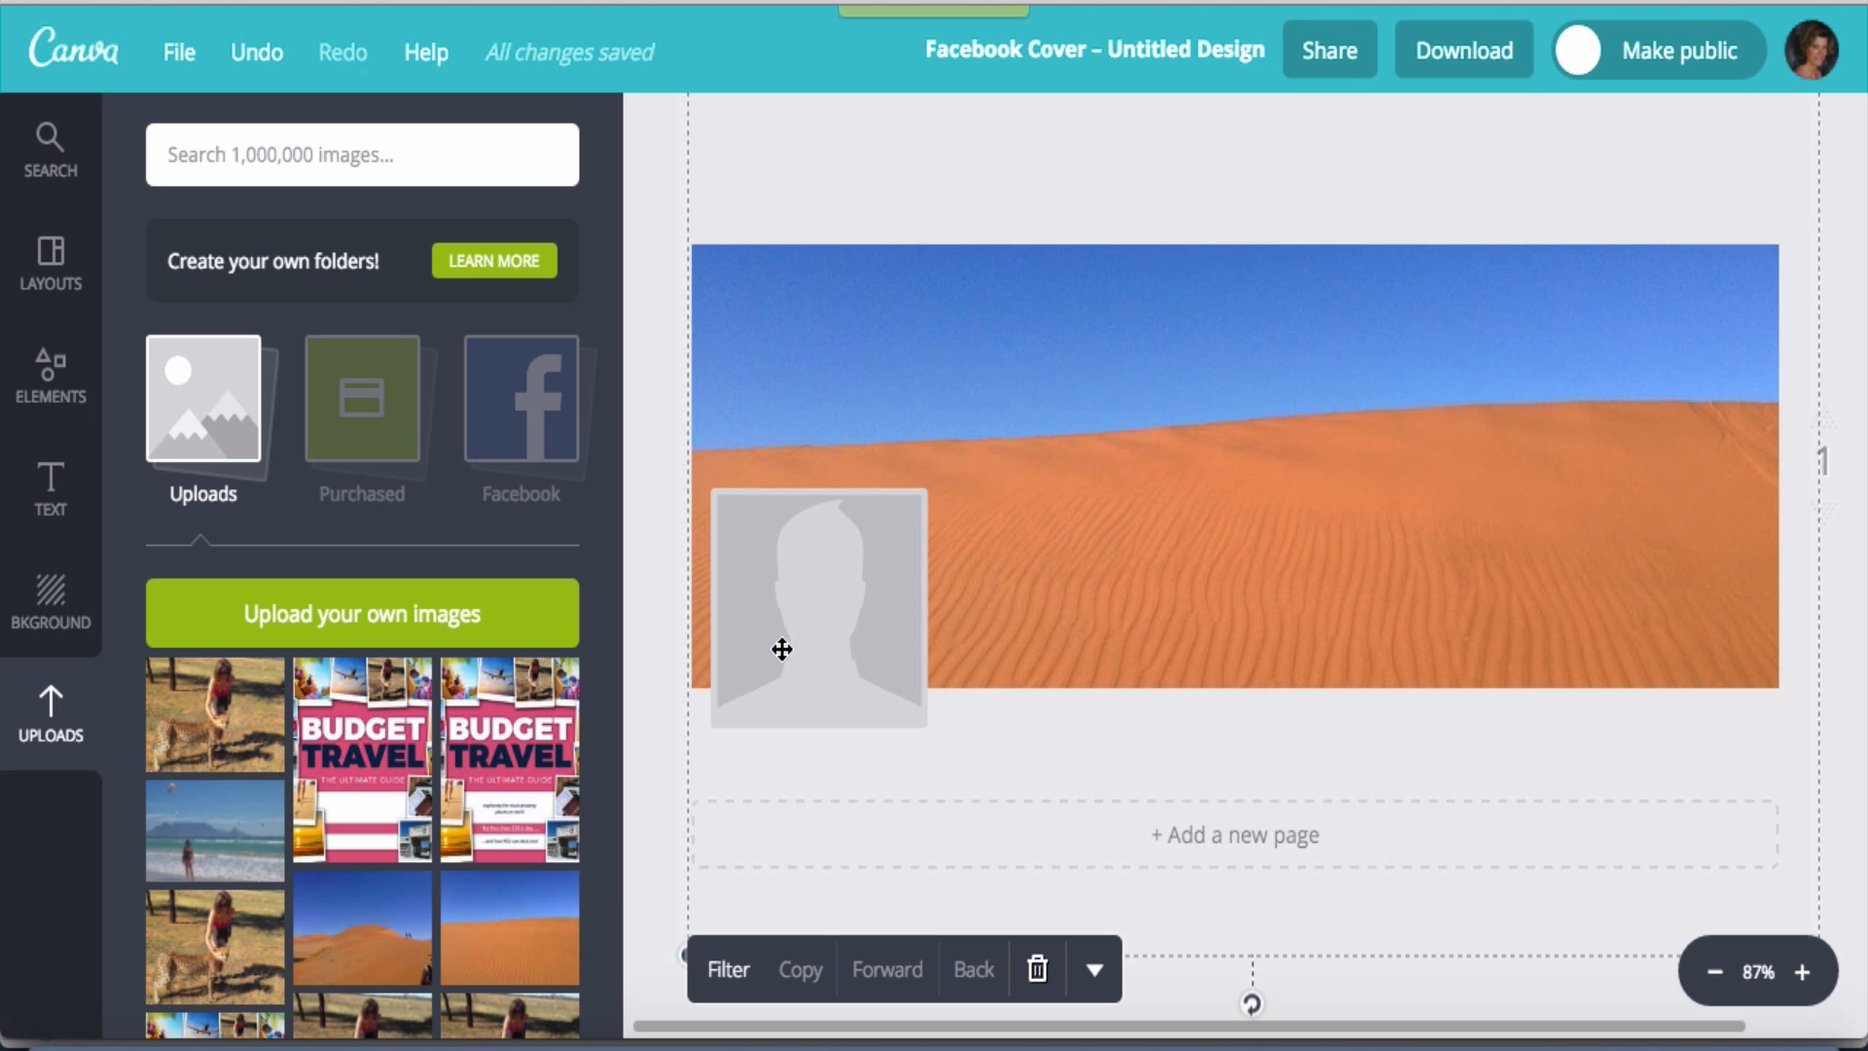
Try the uploaded cheetah photo at the profile picture placeholder, and delete it from the cover
{"action": "left_click_drag", "start_coordinate": [214, 715], "coordinate": [833, 633]}
{"action": "left_click_drag", "start_coordinate": [1143, 440], "coordinate": [832, 605]}
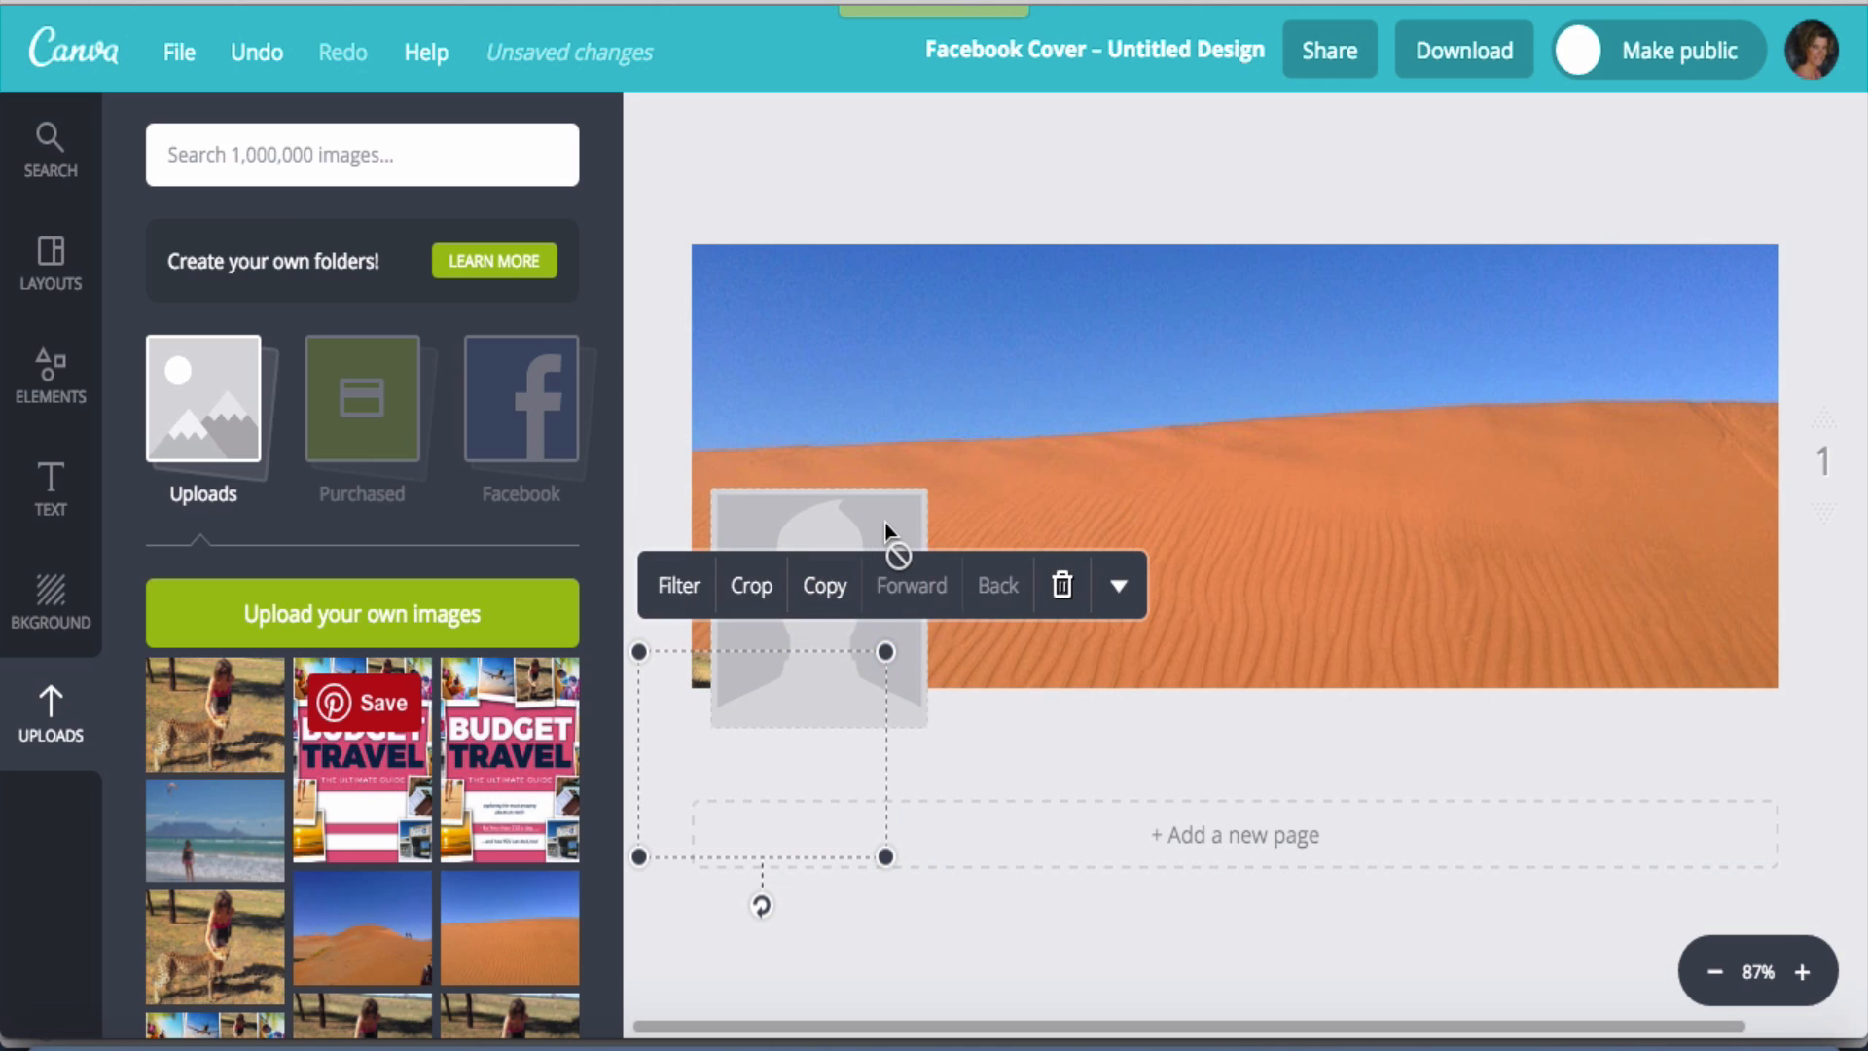
{"action": "left_click_drag", "start_coordinate": [813, 742], "coordinate": [874, 586]}
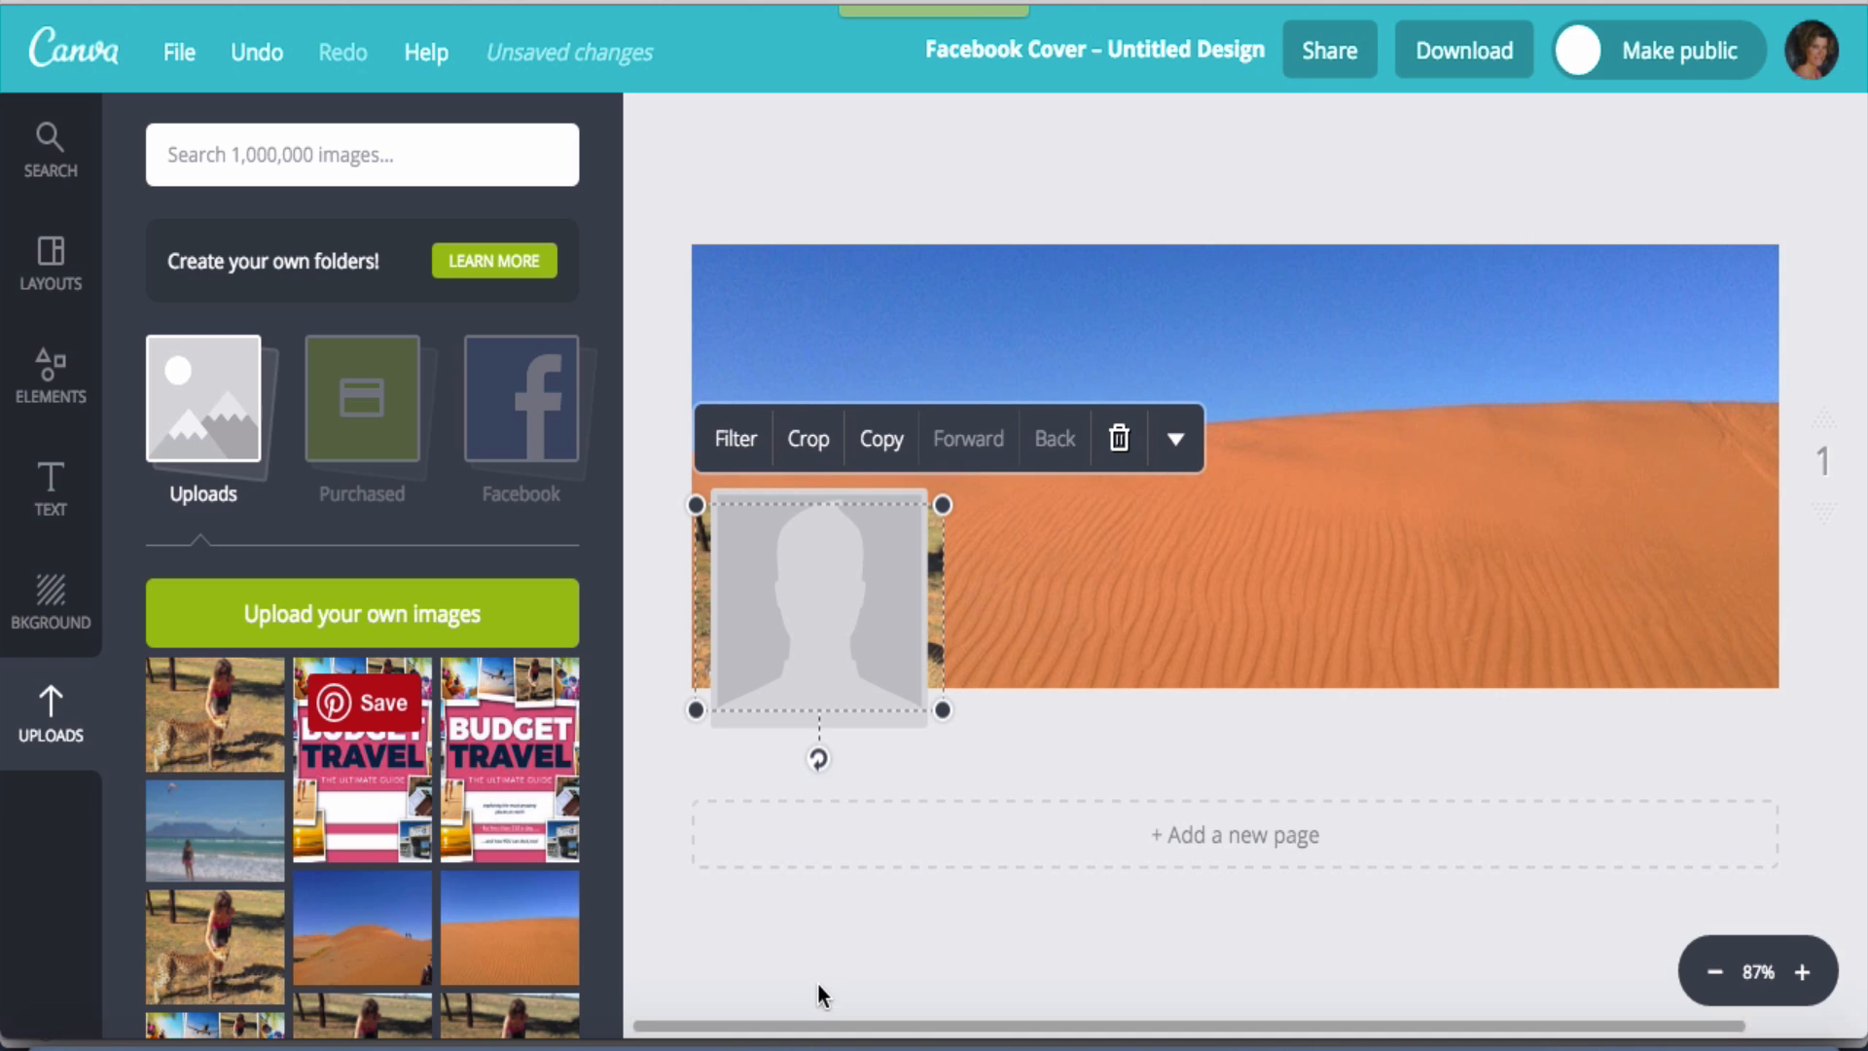
{"action": "left_click", "coordinate": [1119, 440]}
{"action": "left_click_drag", "start_coordinate": [936, 512], "coordinate": [801, 611]}
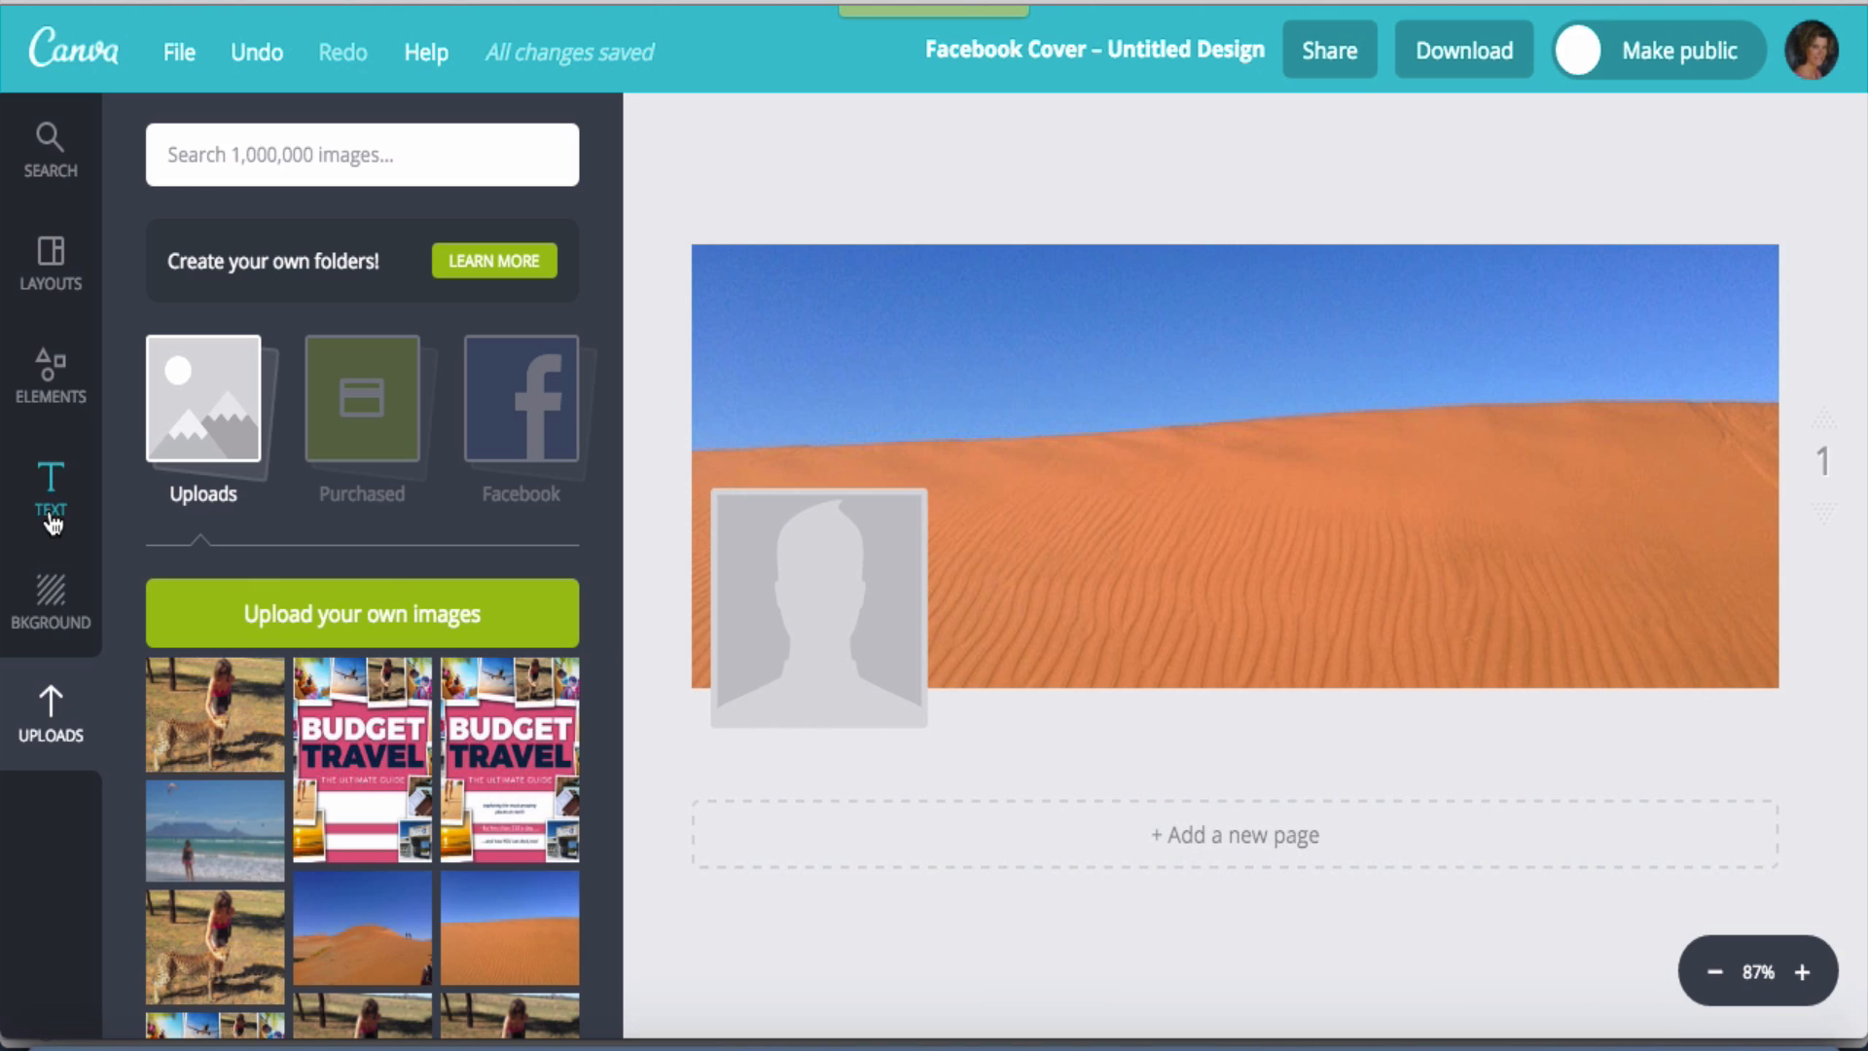
Try solid red, the free orange dotted pattern and the tree landscape image as the cover background
{"action": "left_click", "coordinate": [54, 600]}
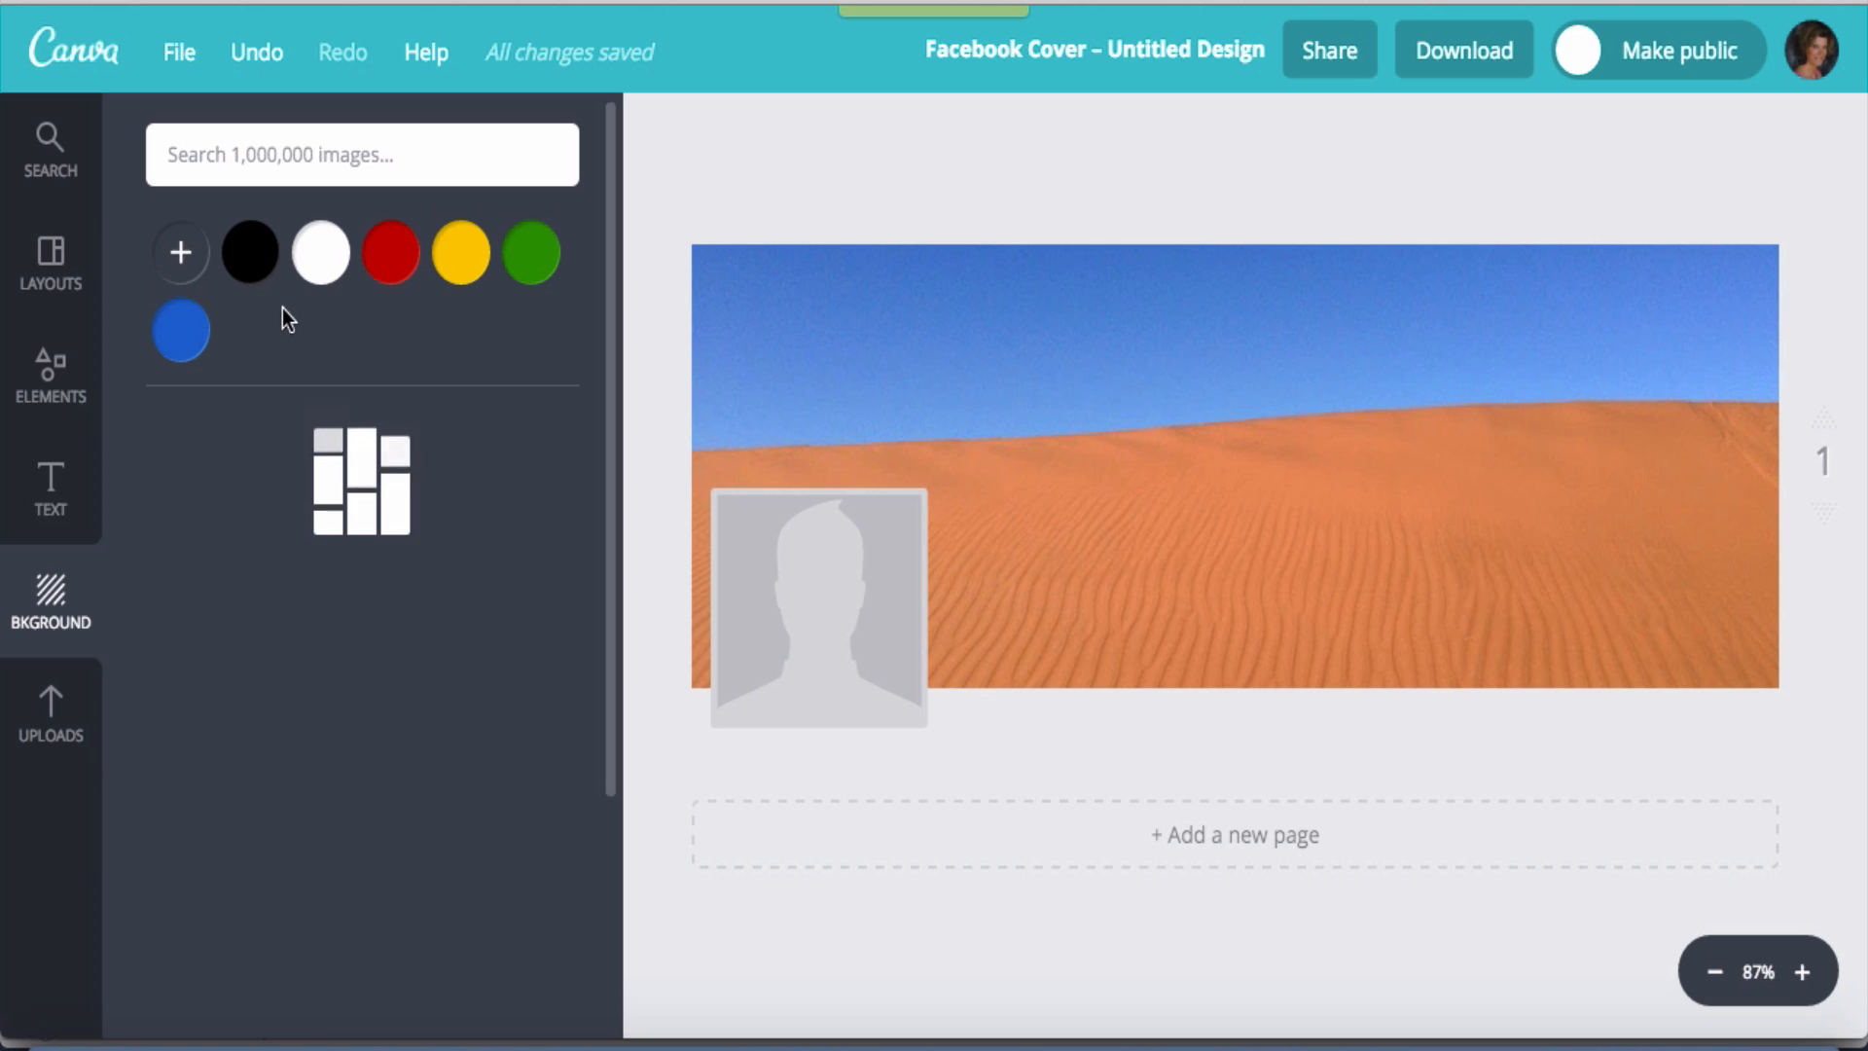
{"action": "left_click", "coordinate": [381, 277]}
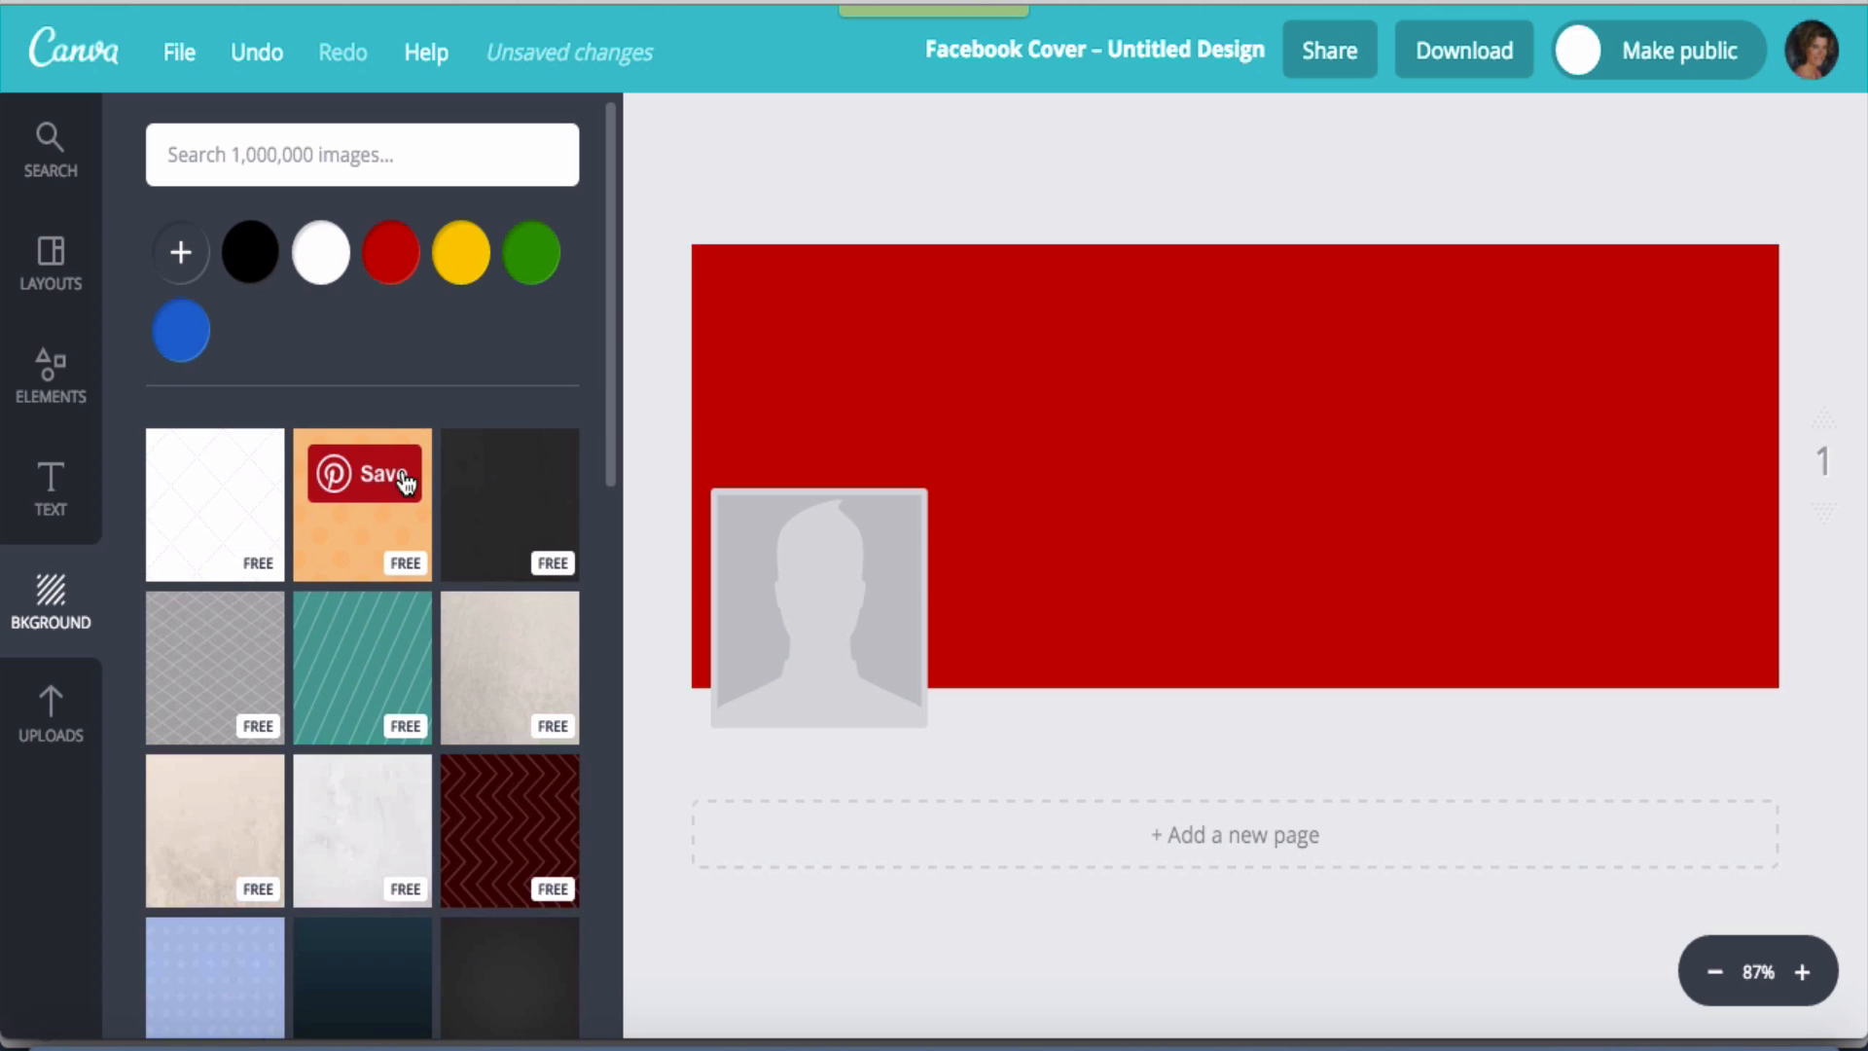
{"action": "left_click", "coordinate": [389, 501]}
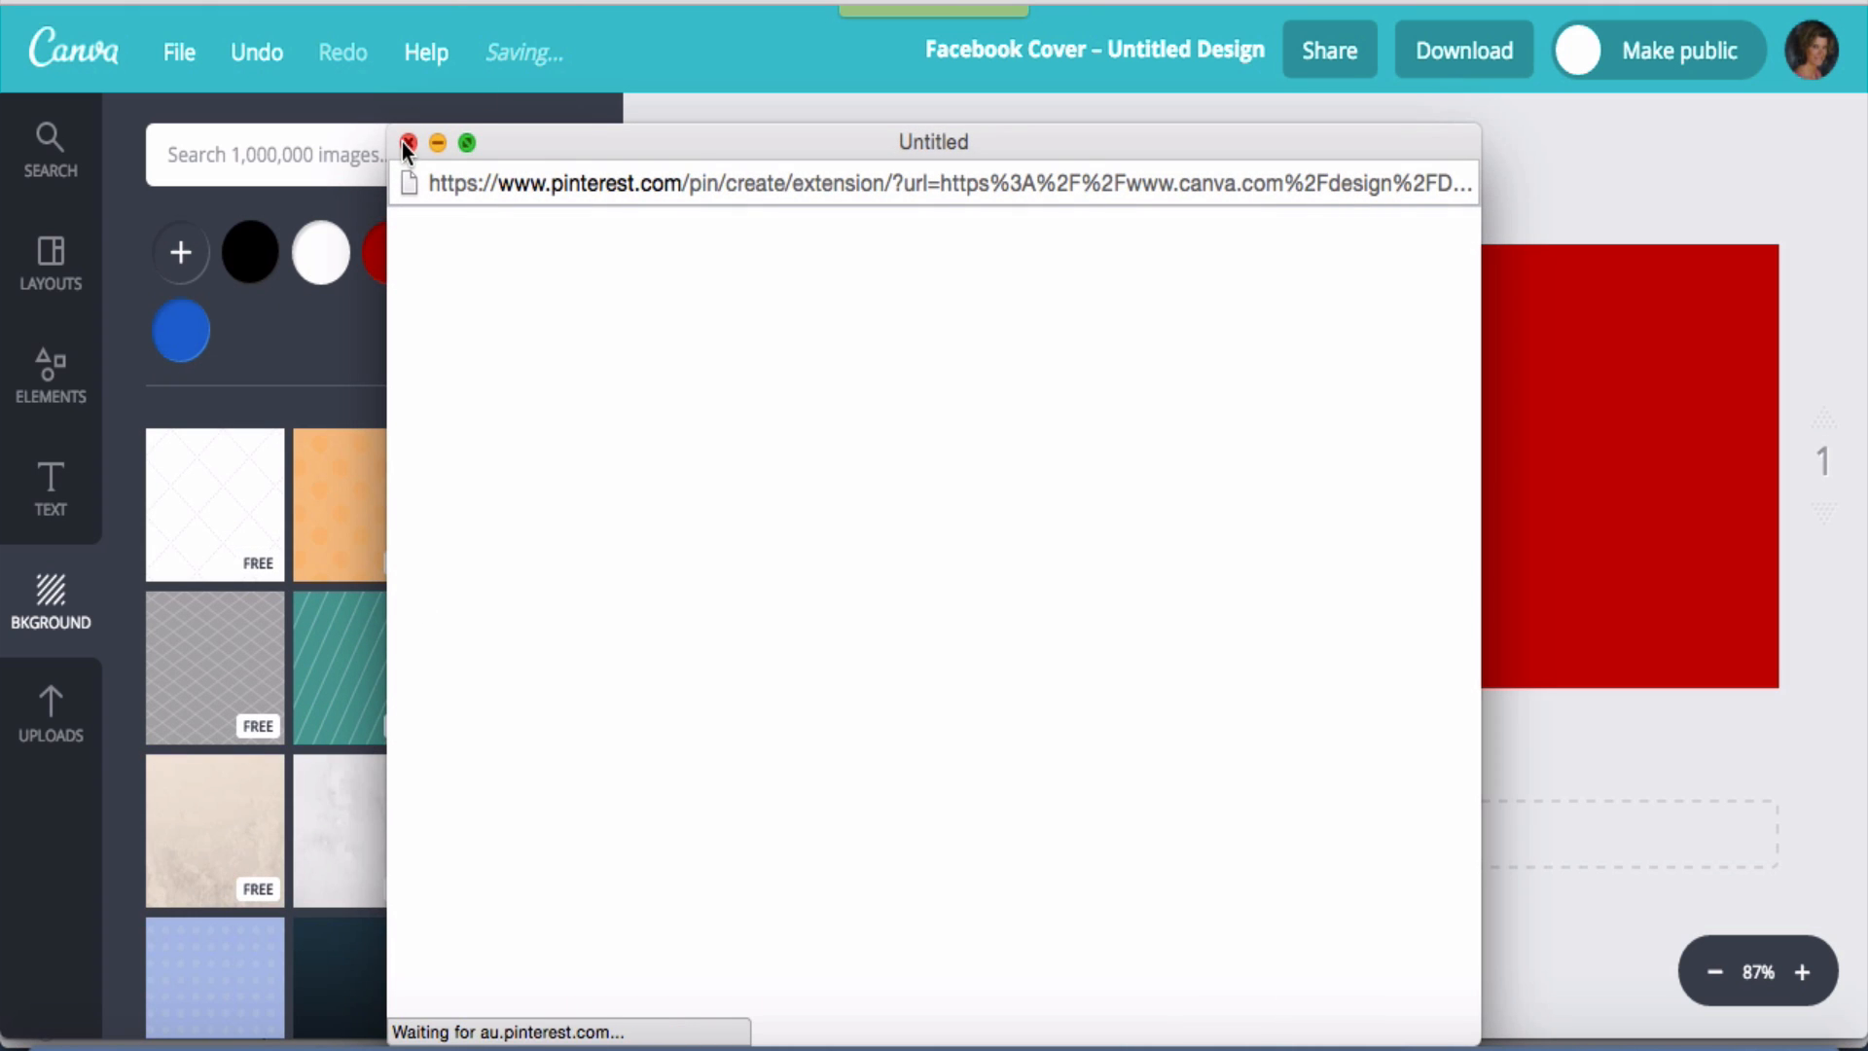
{"action": "left_click", "coordinate": [409, 145]}
{"action": "left_click", "coordinate": [355, 535]}
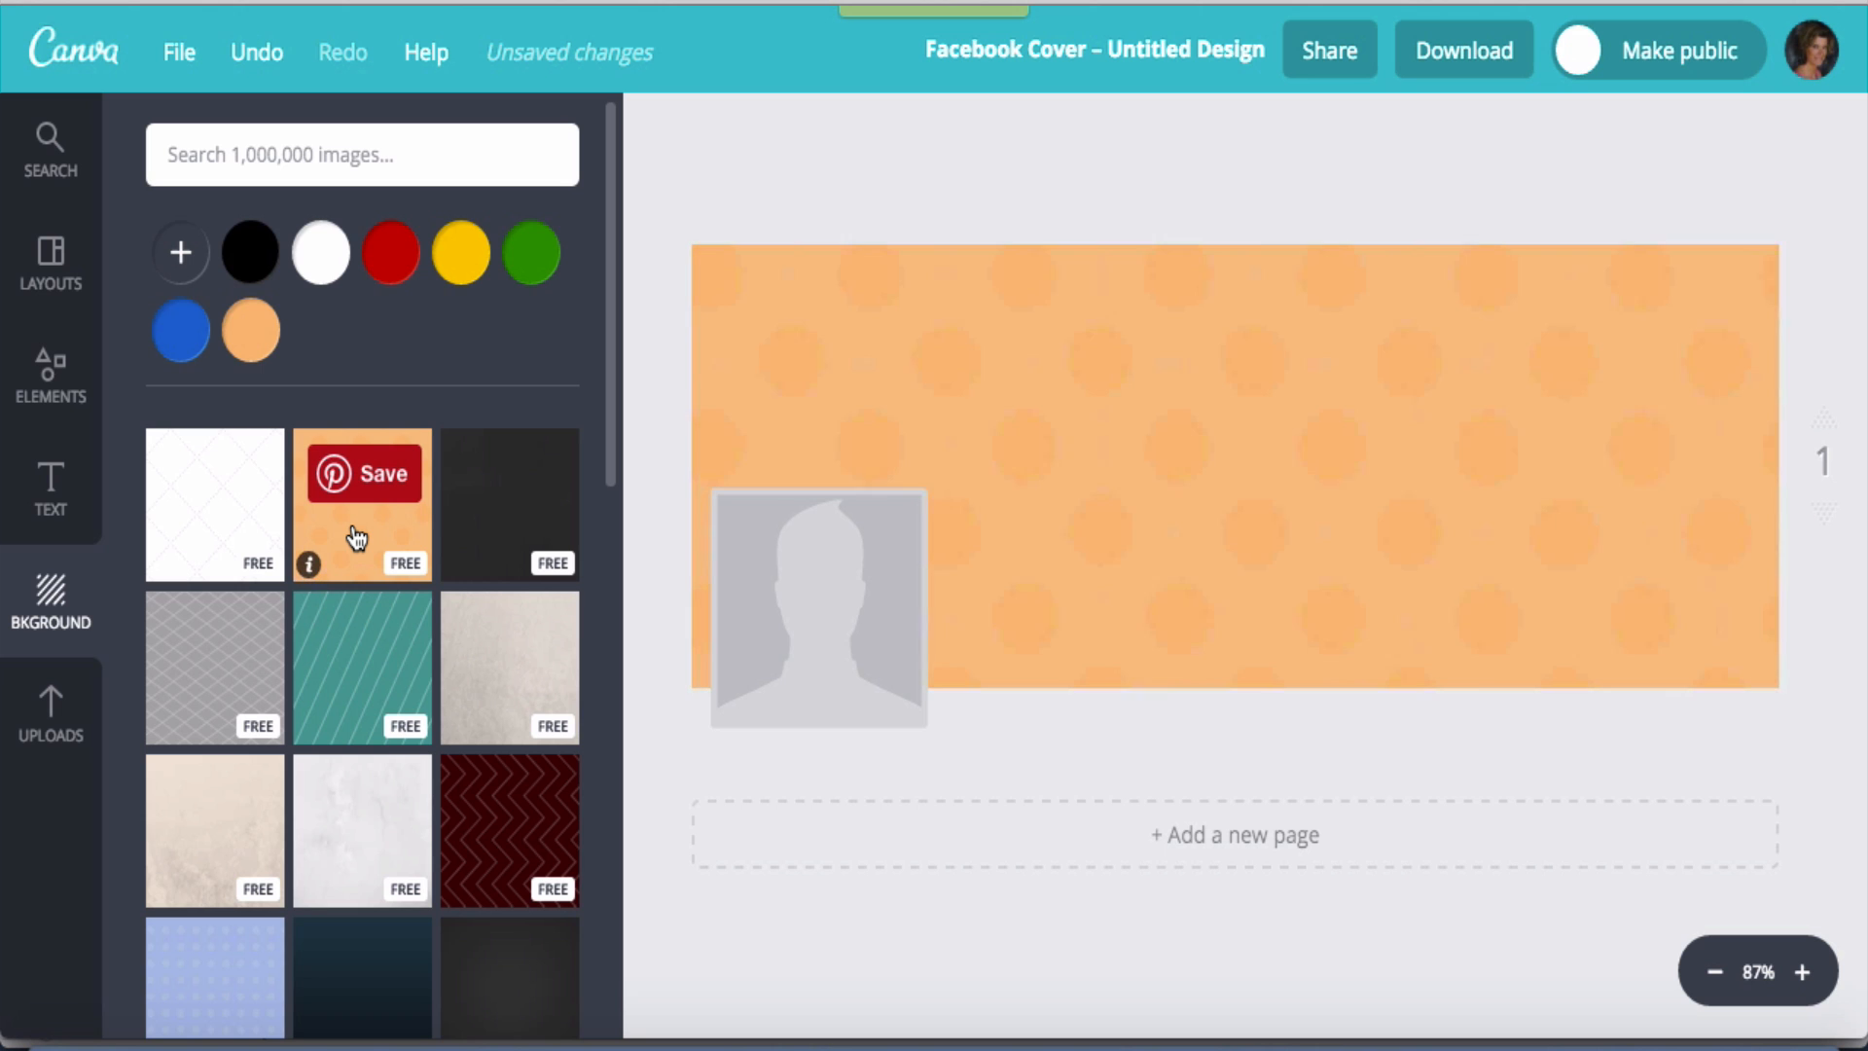
{"action": "scroll", "coordinate": [358, 540], "scroll_direction": "down", "scroll_amount": 9}
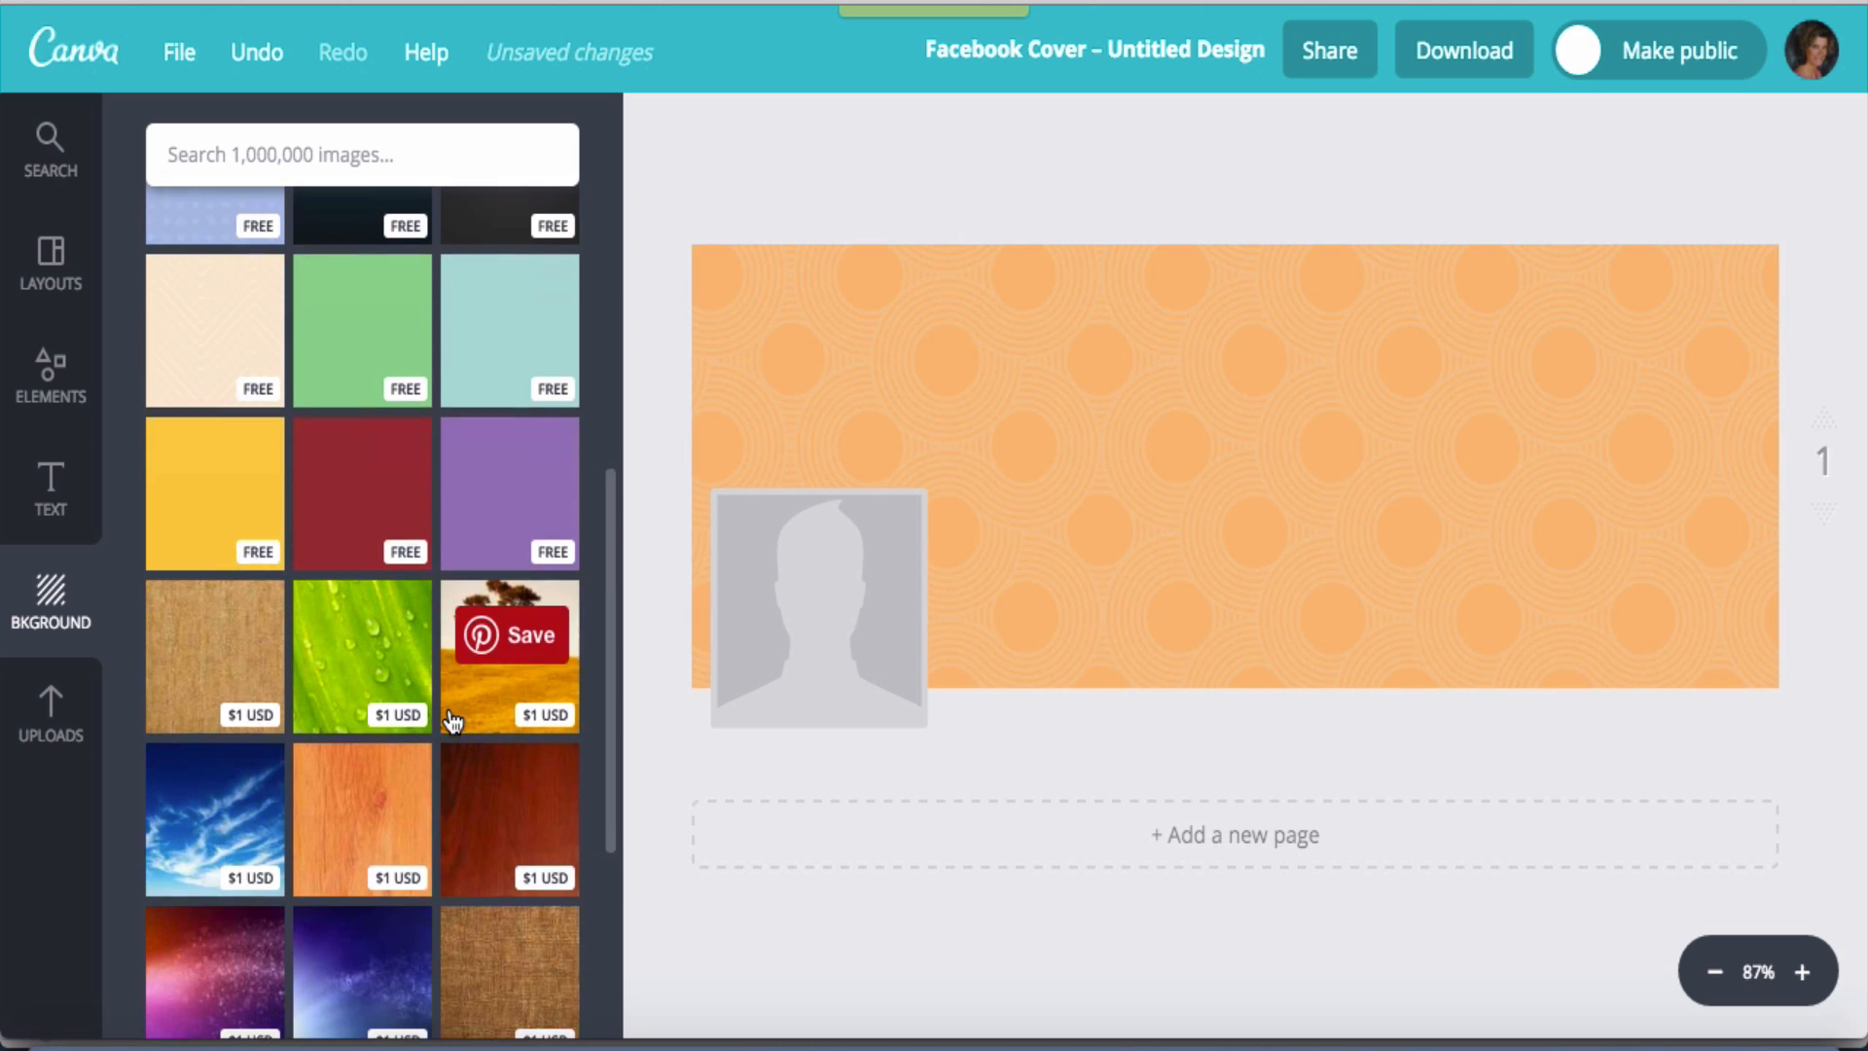
{"action": "left_click", "coordinate": [522, 622]}
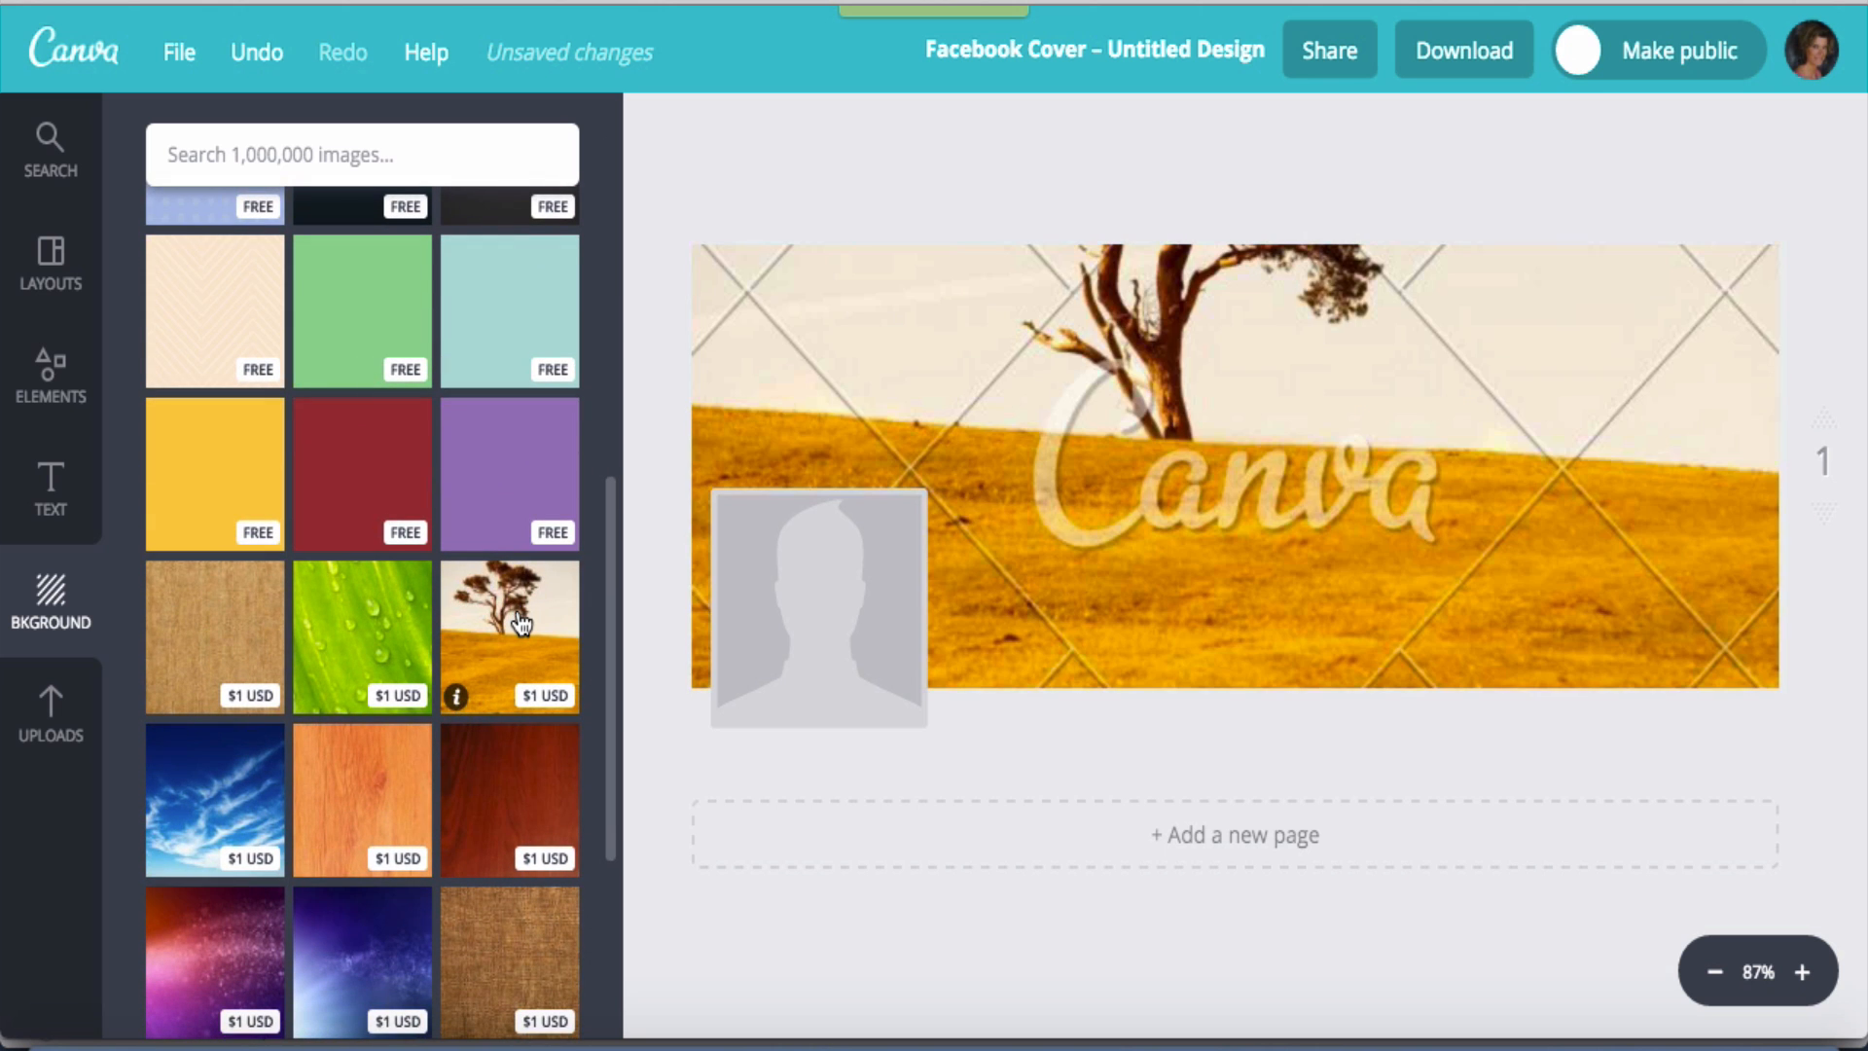
Set the cover background to the orange and purple sparkle image
{"action": "scroll", "coordinate": [522, 622], "scroll_direction": "down", "scroll_amount": 6}
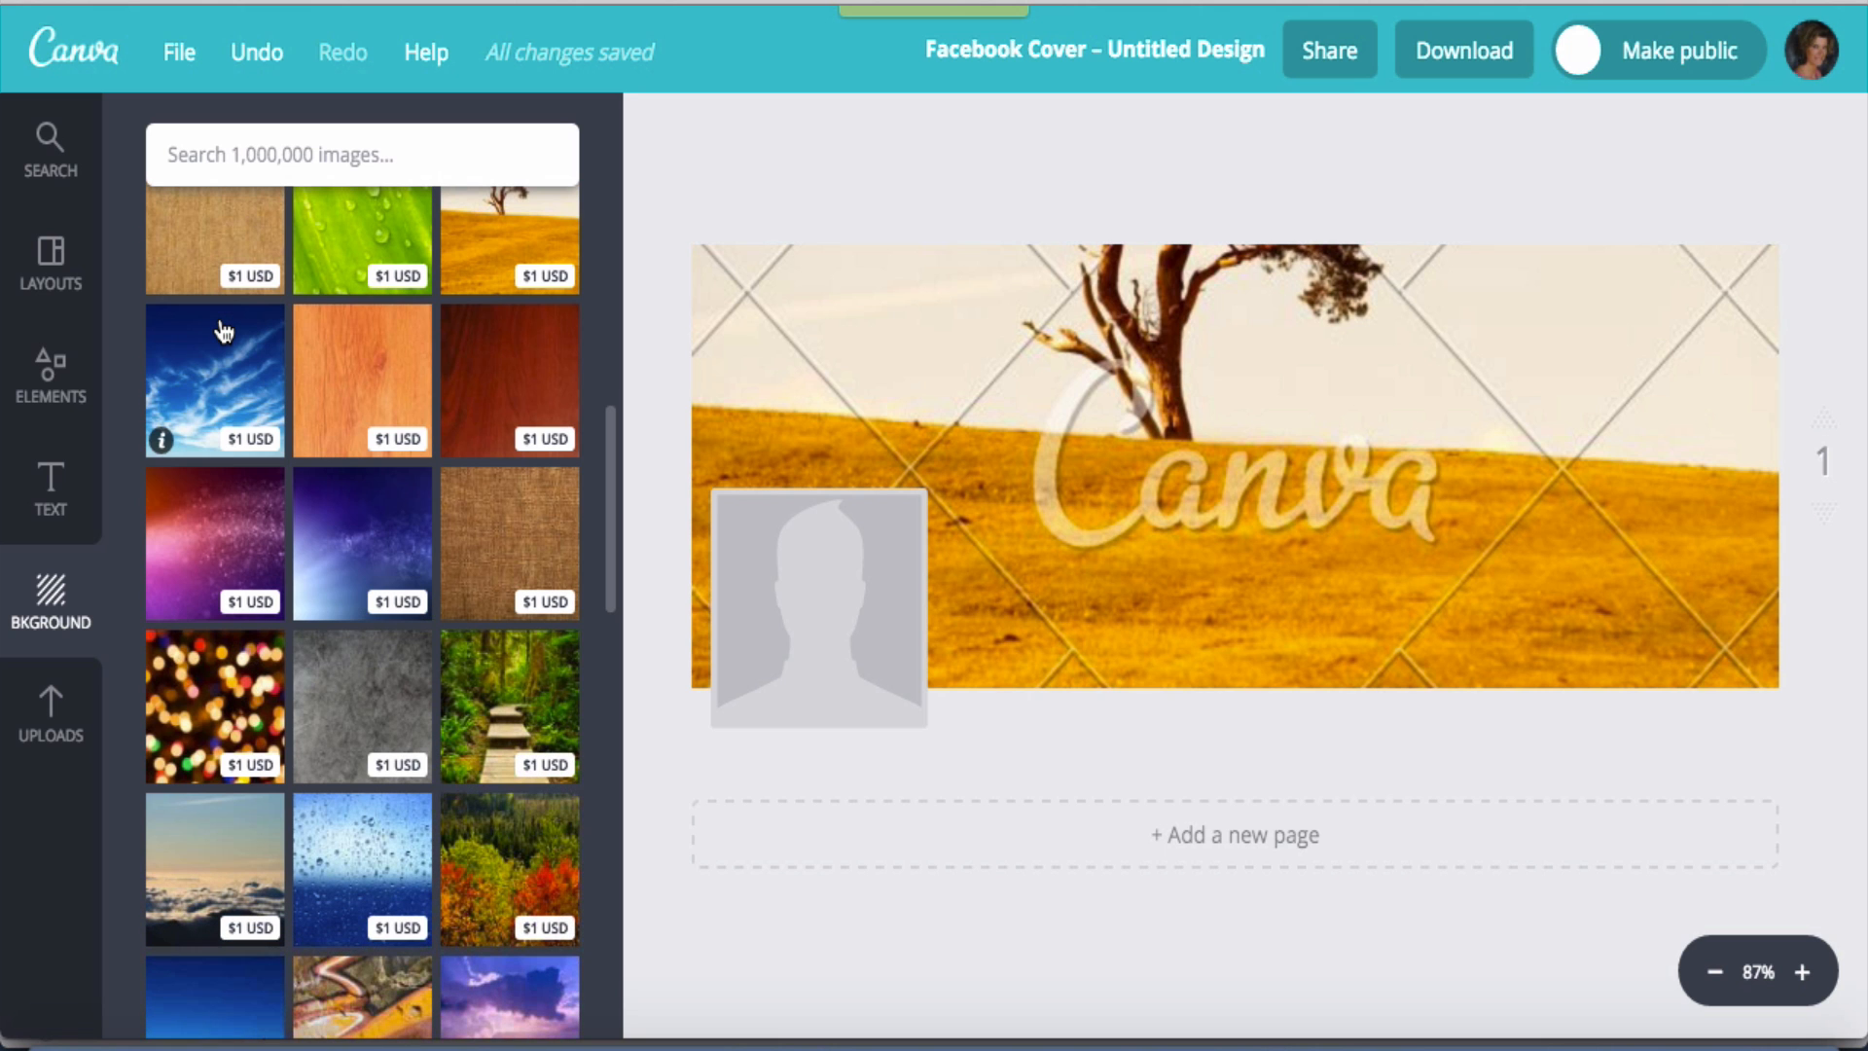
{"action": "left_click", "coordinate": [233, 534]}
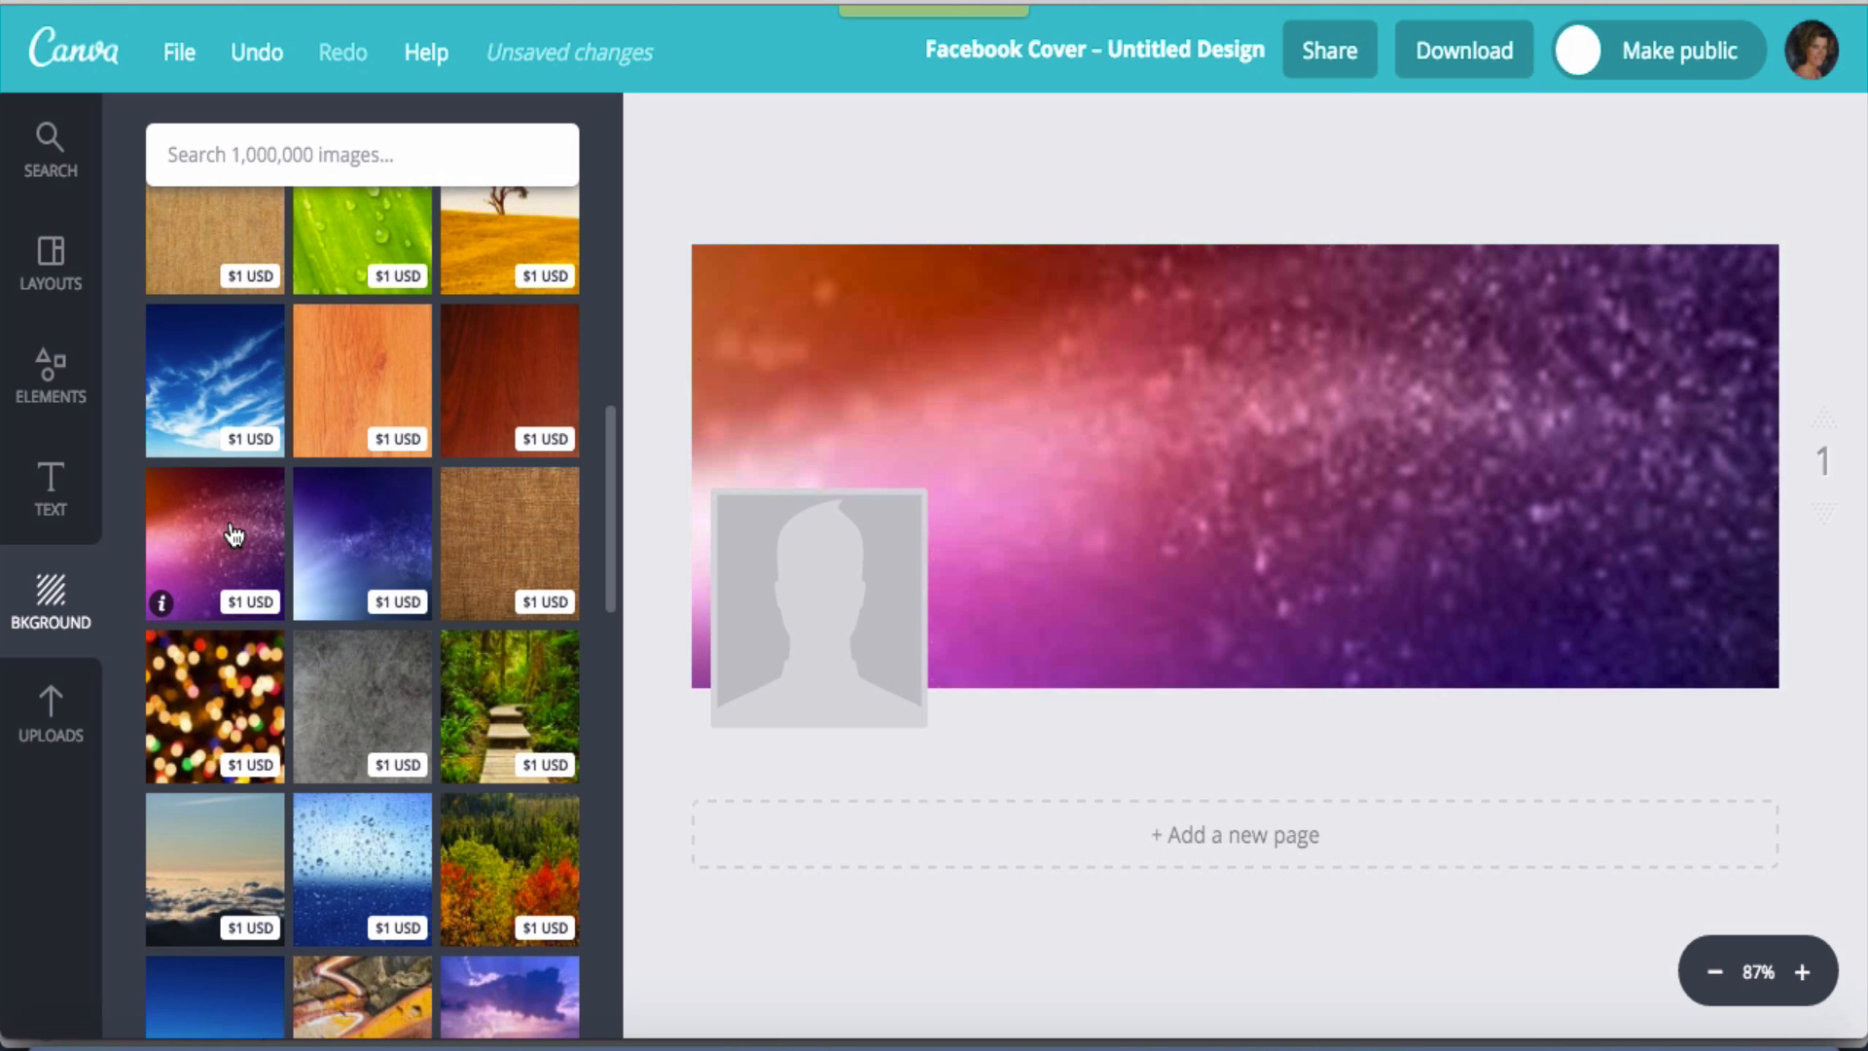
{"action": "scroll", "coordinate": [233, 534], "scroll_direction": "down", "scroll_amount": 4}
{"action": "scroll", "coordinate": [233, 534], "scroll_direction": "up", "scroll_amount": 18}
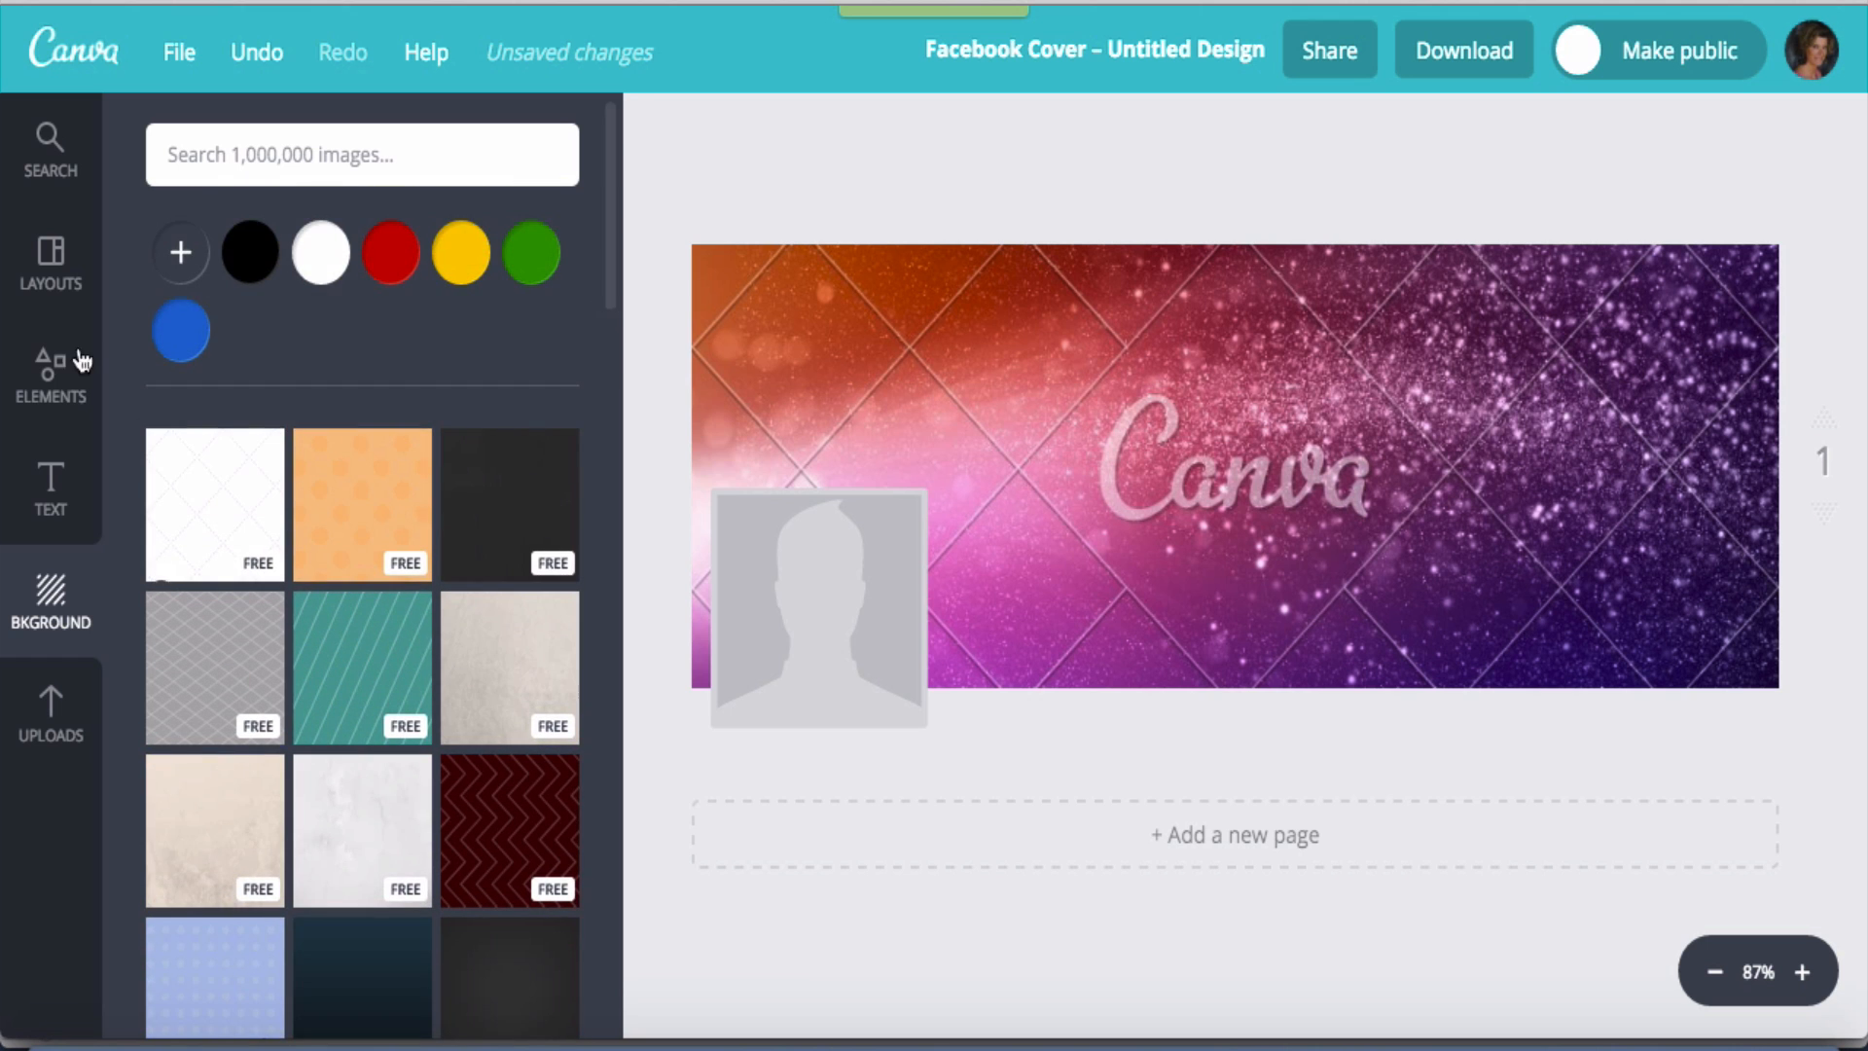
Add a heading to the upper right area of the cover, and view its font choices and further text options
{"action": "left_click", "coordinate": [56, 477]}
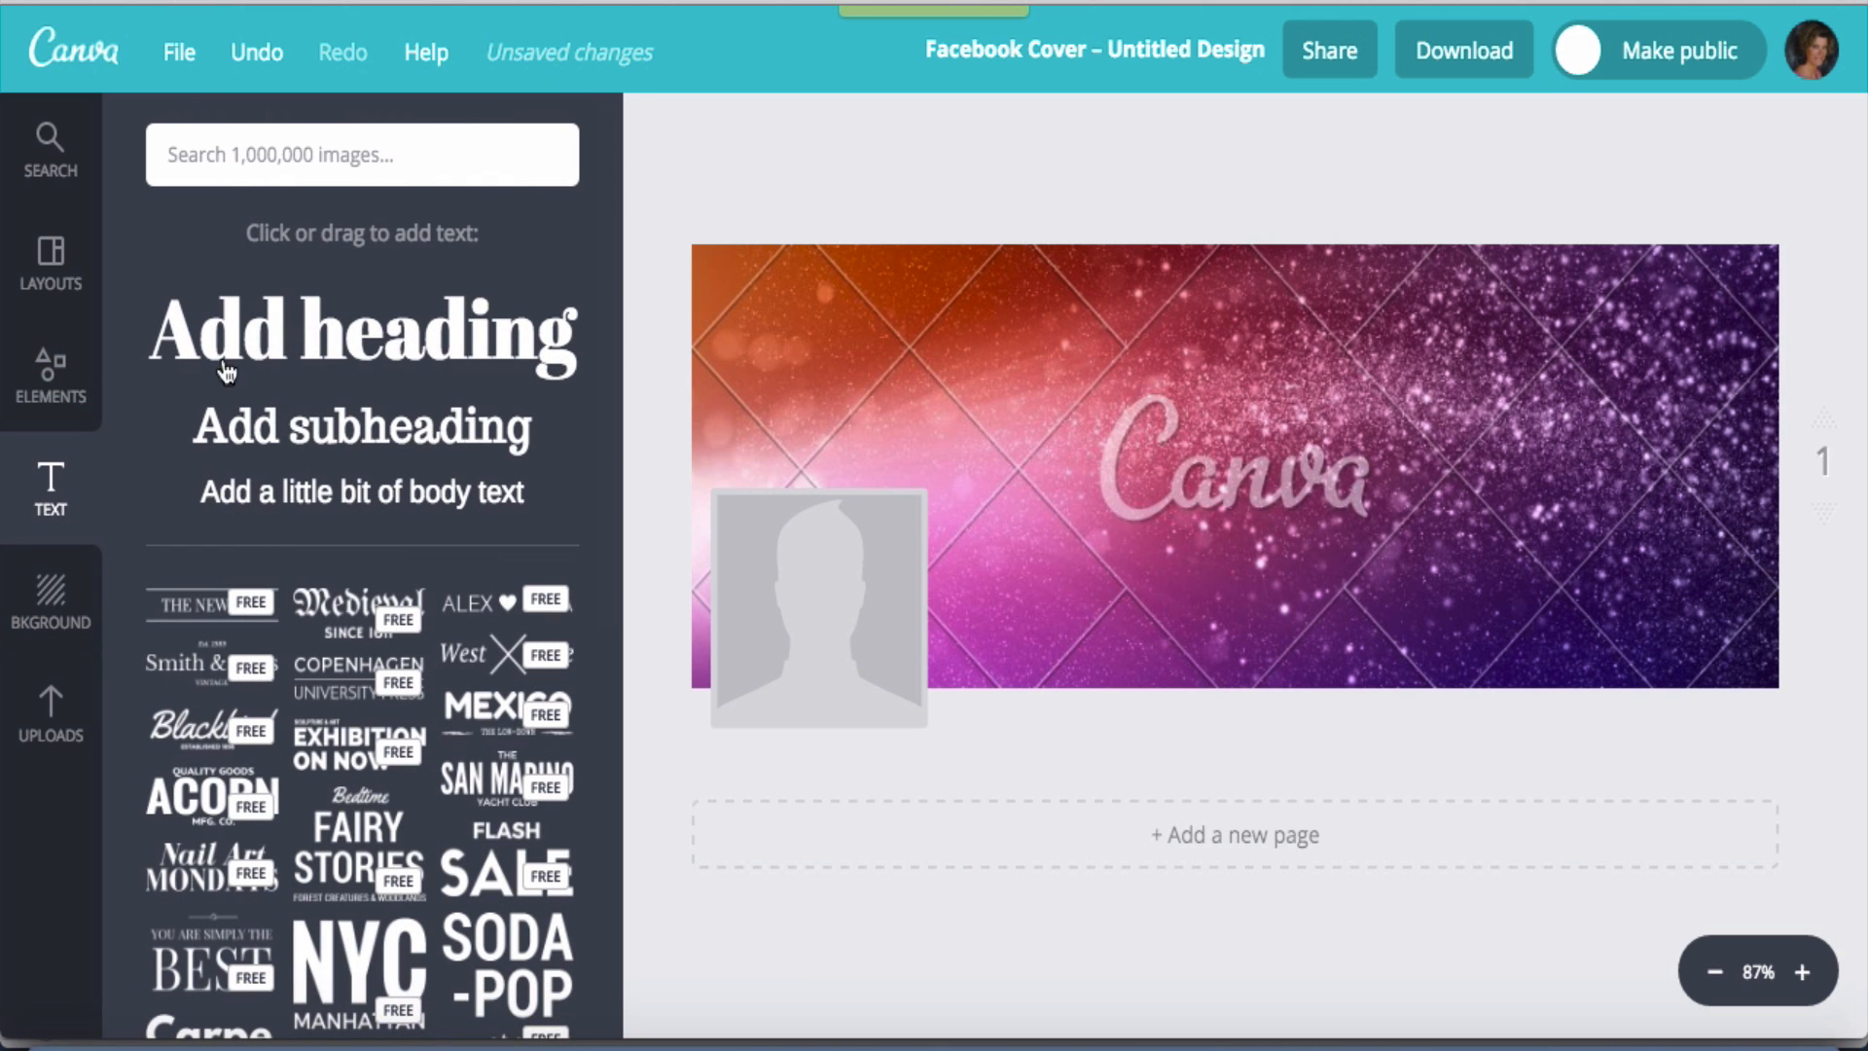
{"action": "left_click_drag", "start_coordinate": [341, 331], "coordinate": [1397, 391]}
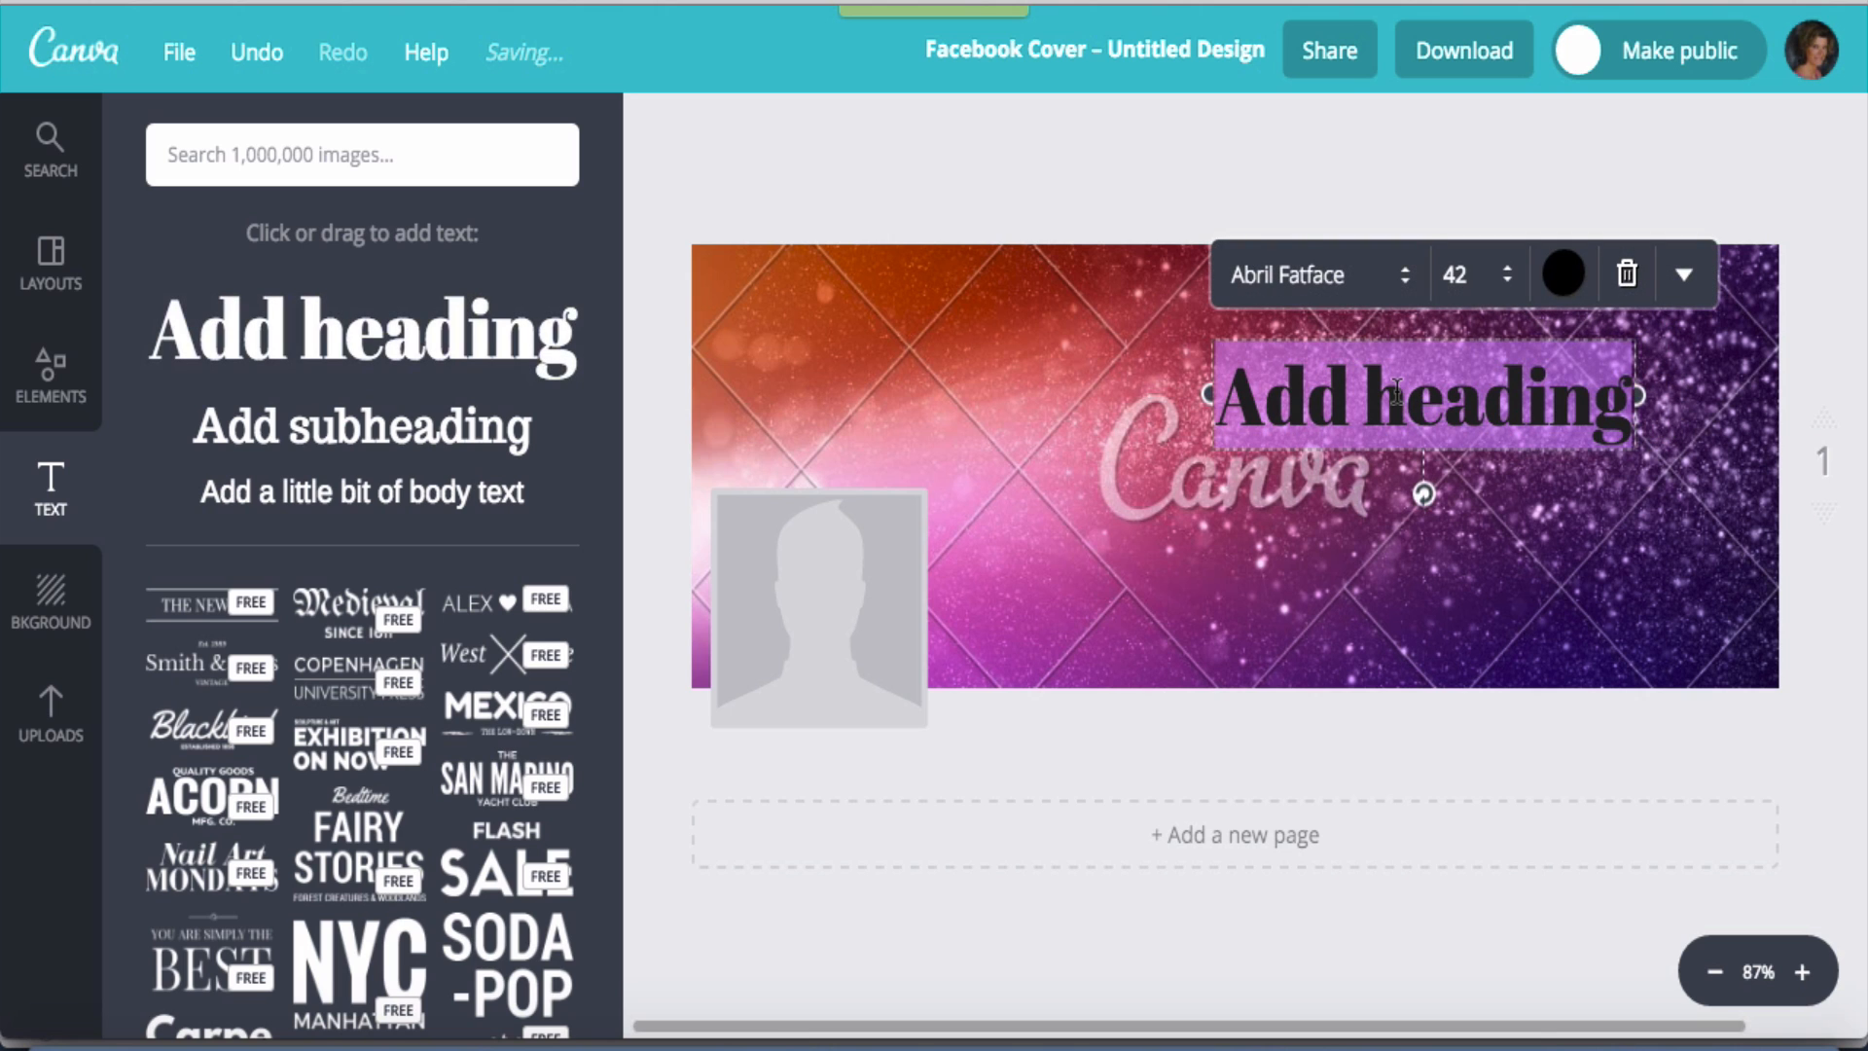
{"action": "left_click", "coordinate": [1404, 282]}
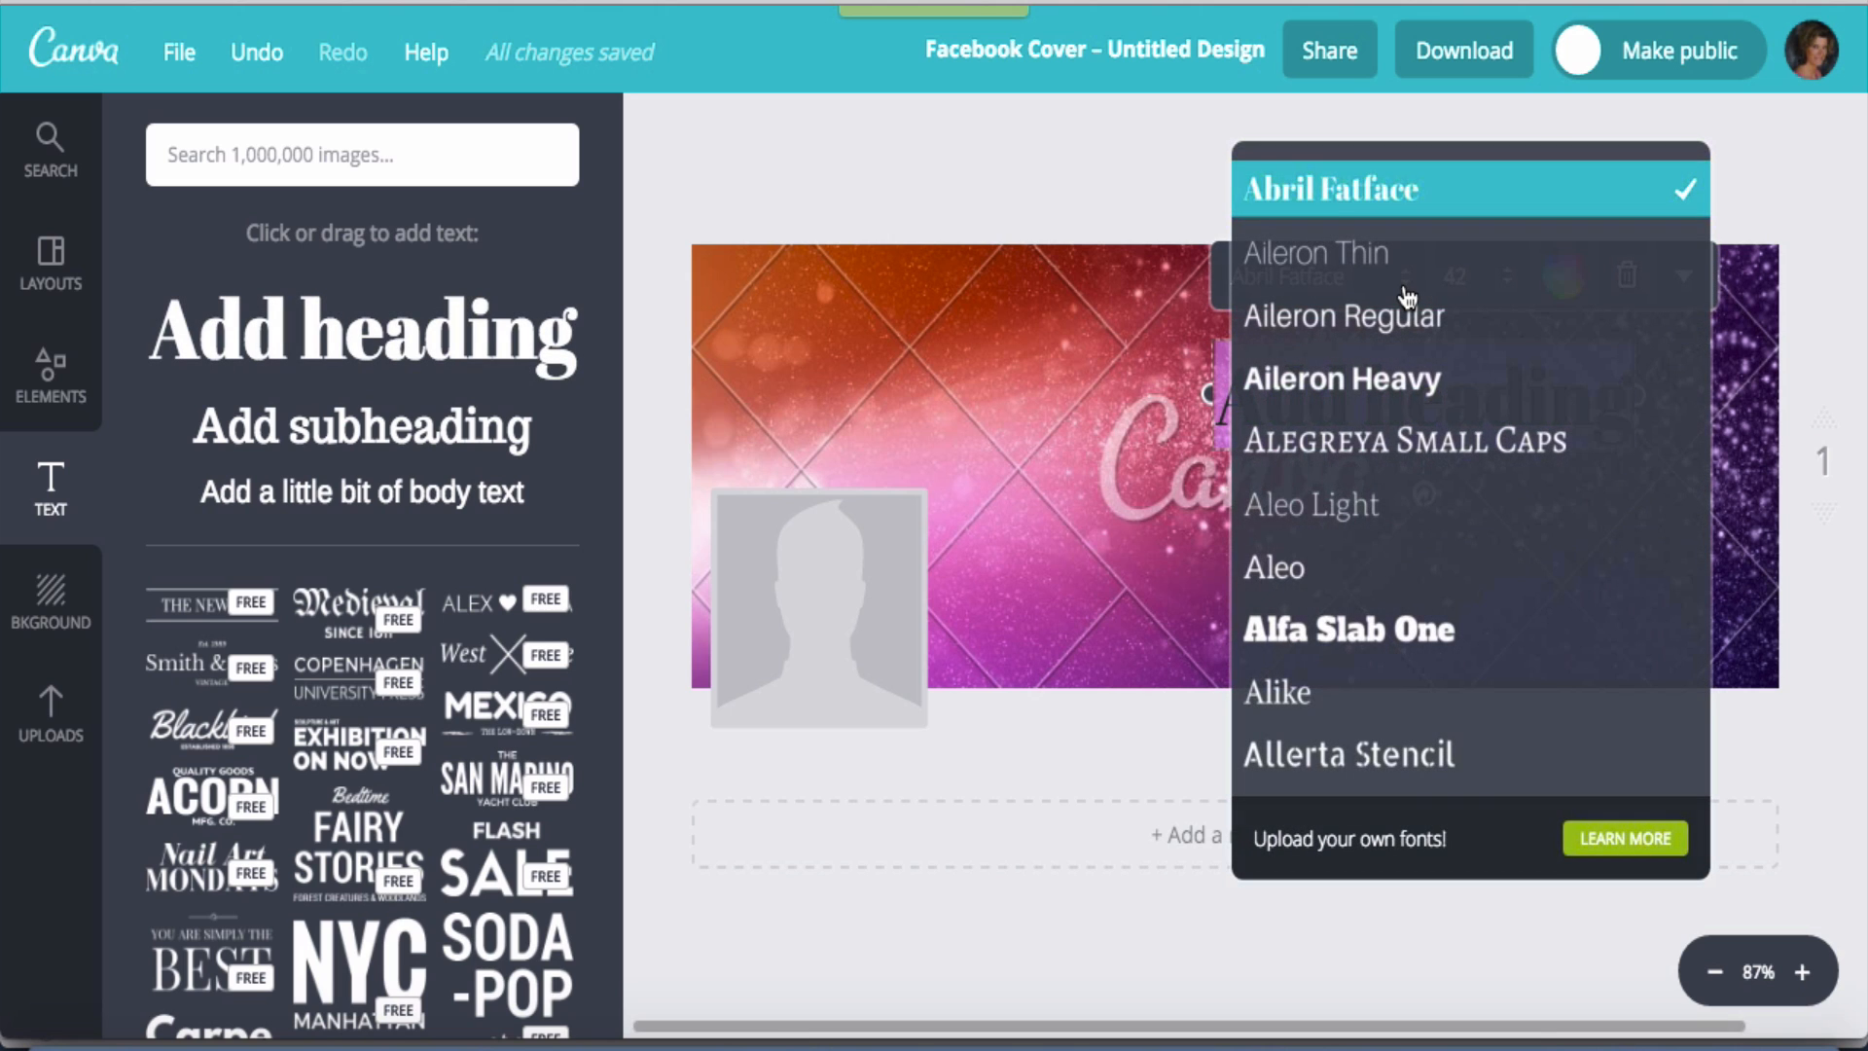
{"action": "left_click", "coordinate": [1117, 321]}
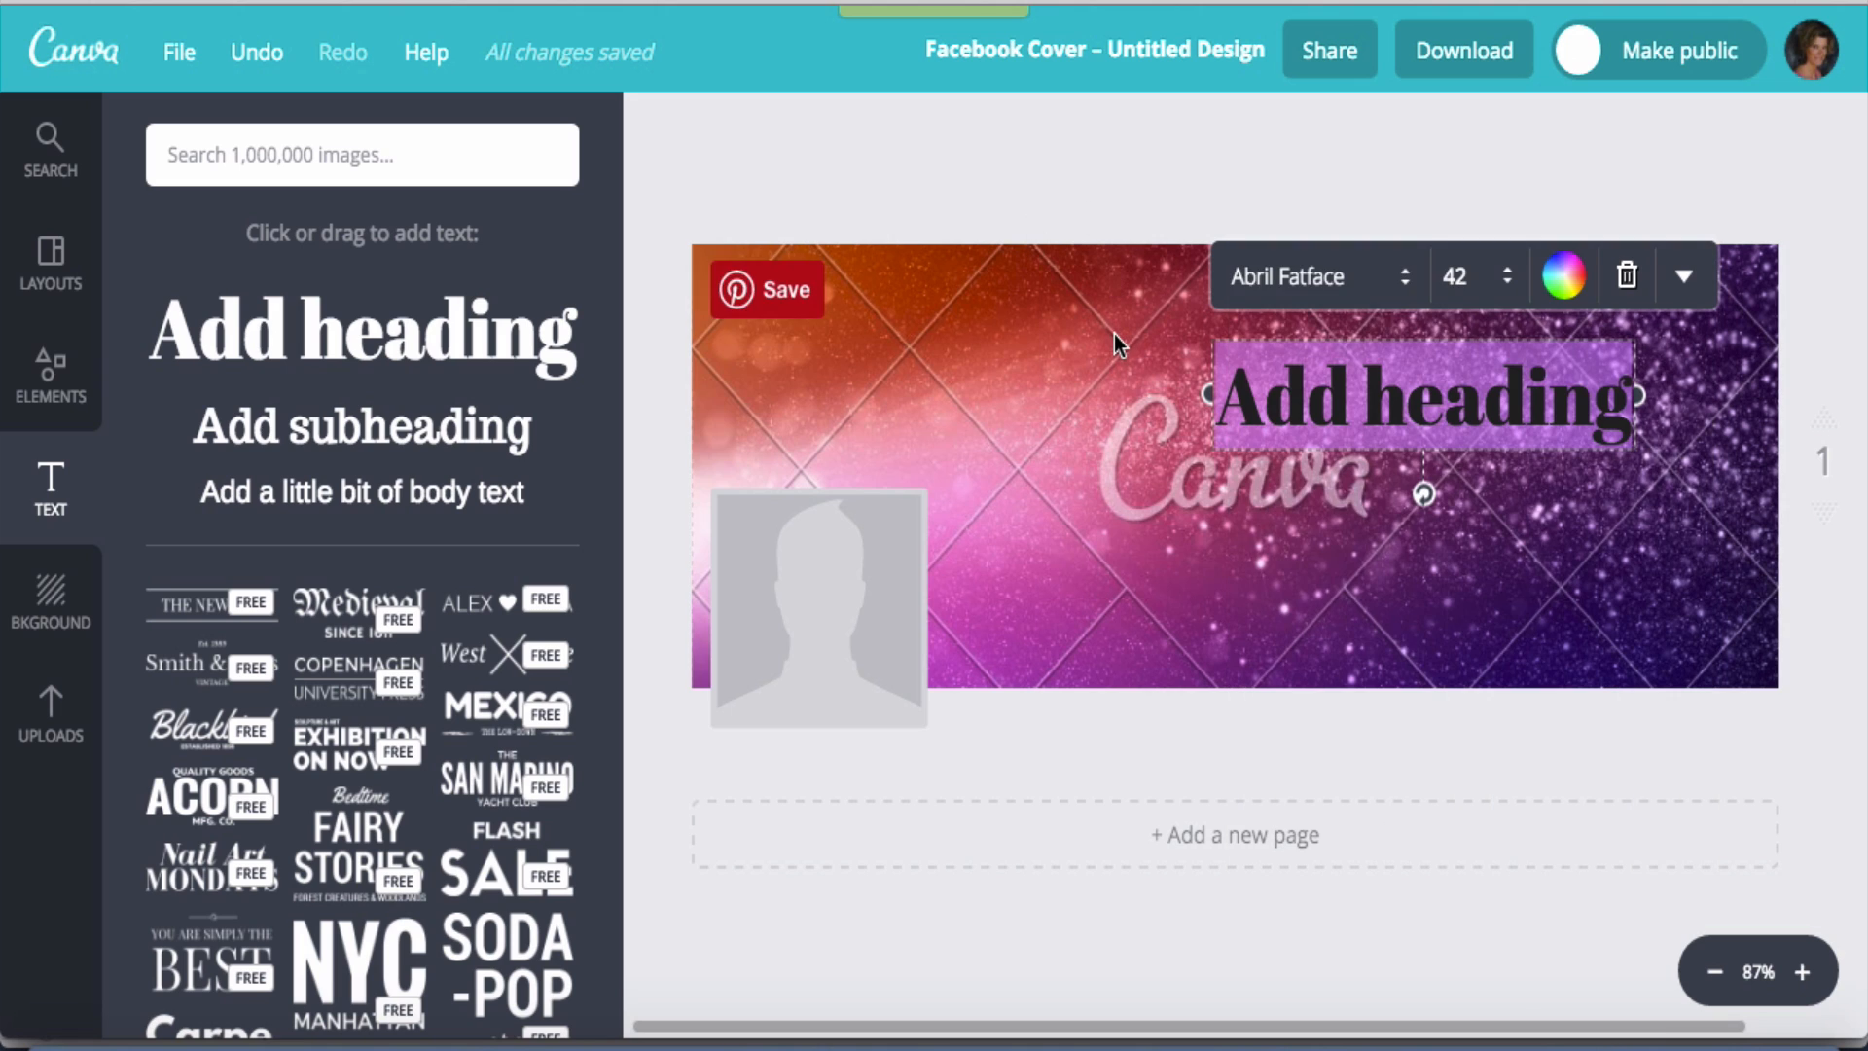
{"action": "left_click", "coordinate": [1684, 278]}
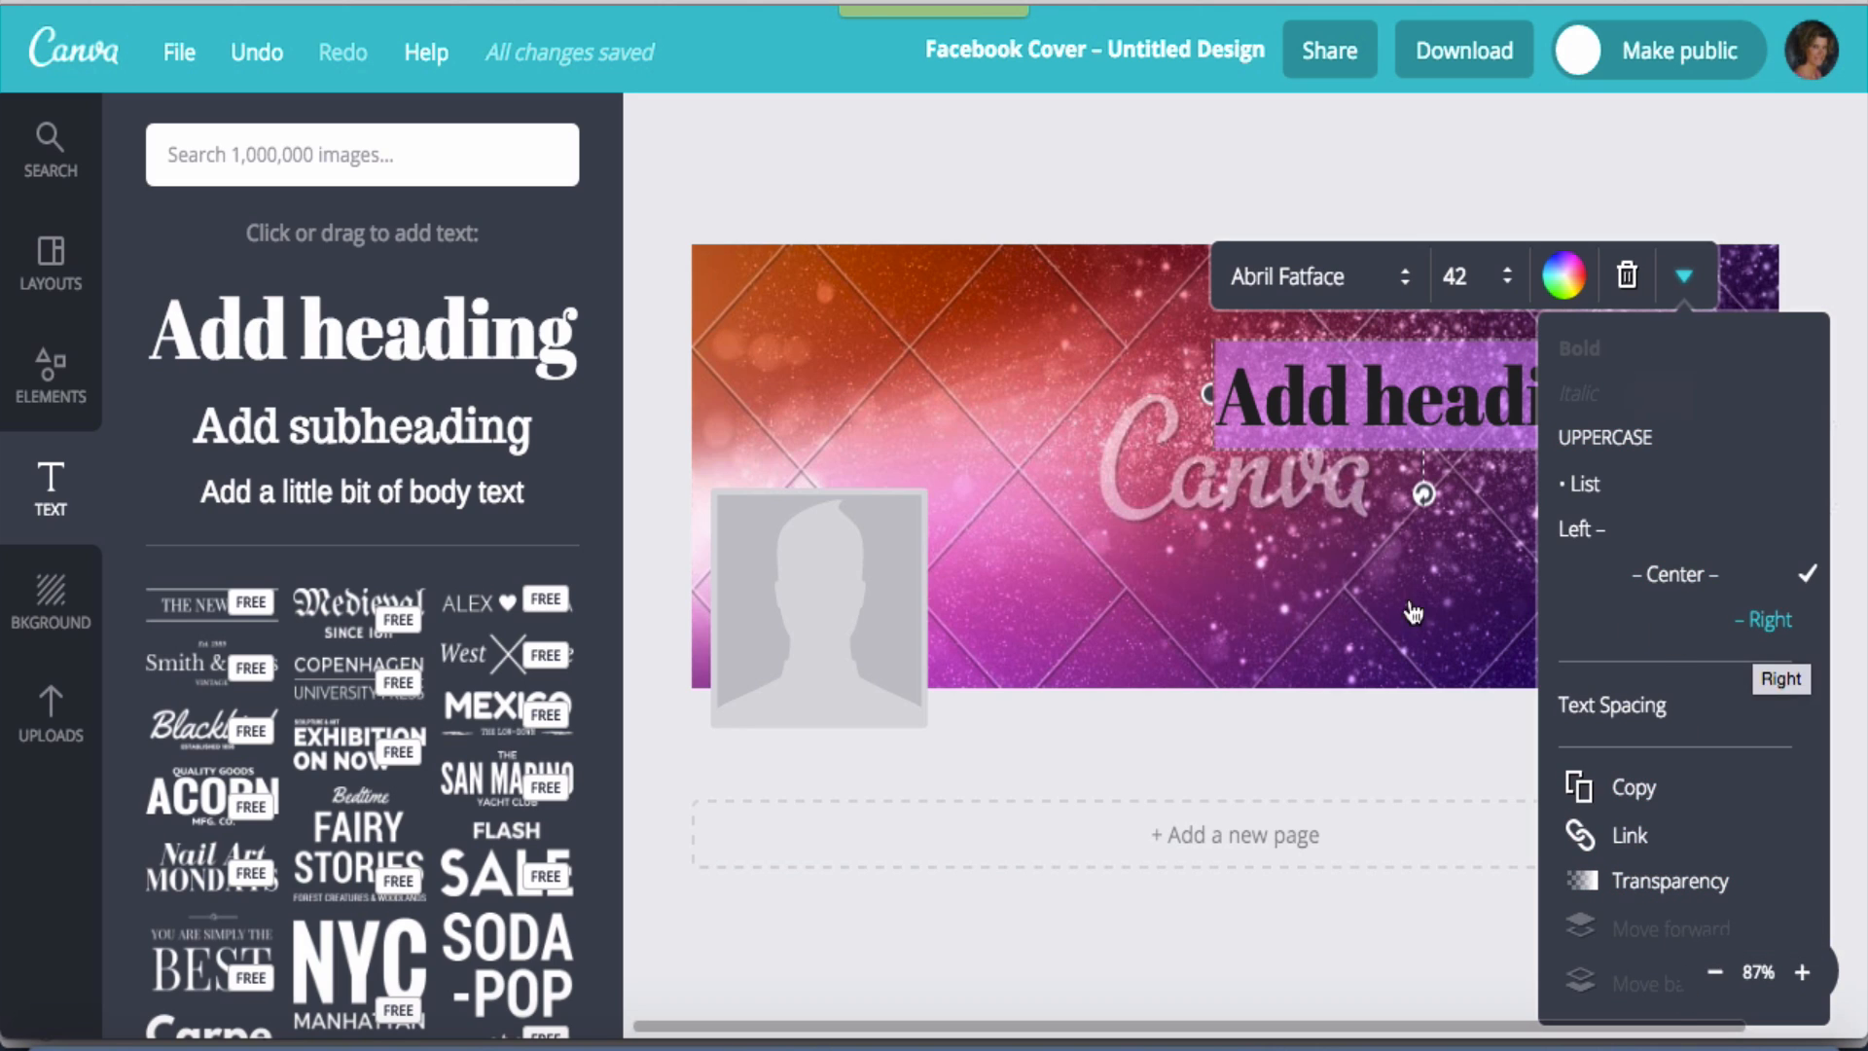
Close the text options and delete the heading from the cover
{"action": "left_click", "coordinate": [664, 893]}
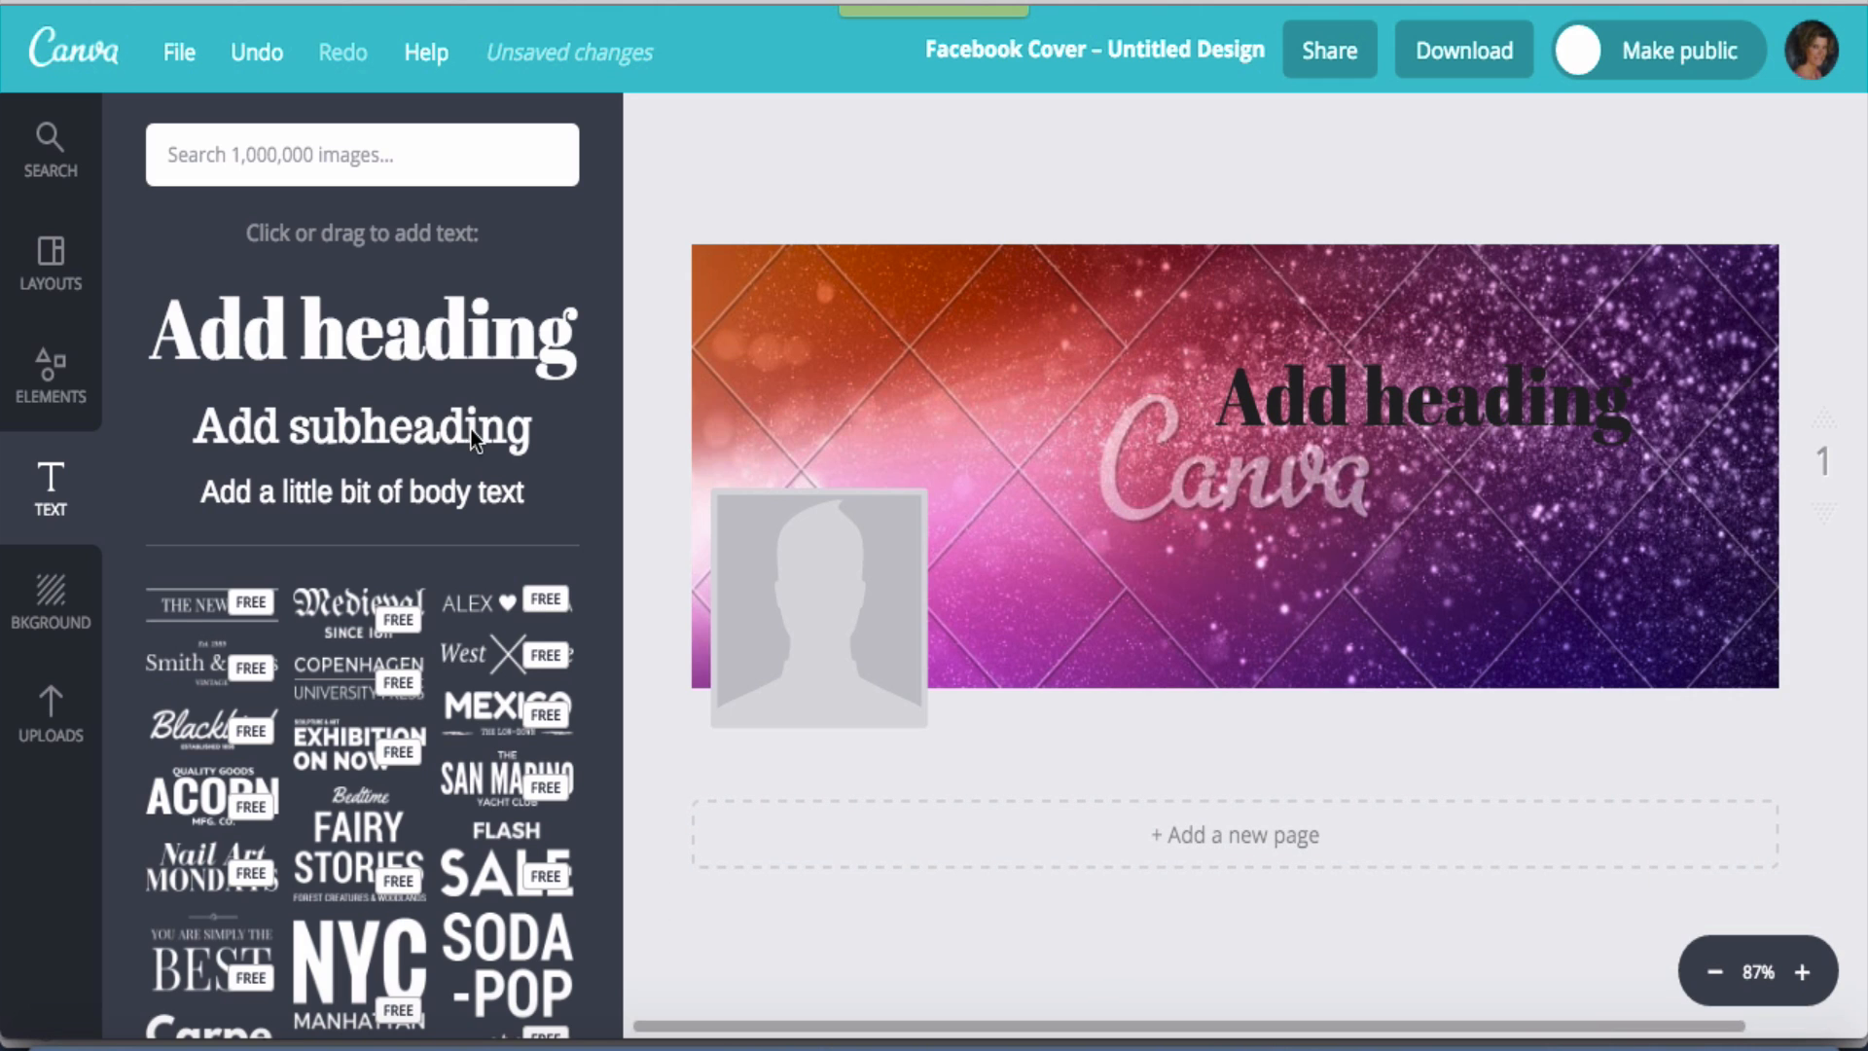
{"action": "left_click", "coordinate": [1450, 408]}
{"action": "left_click", "coordinate": [1627, 273]}
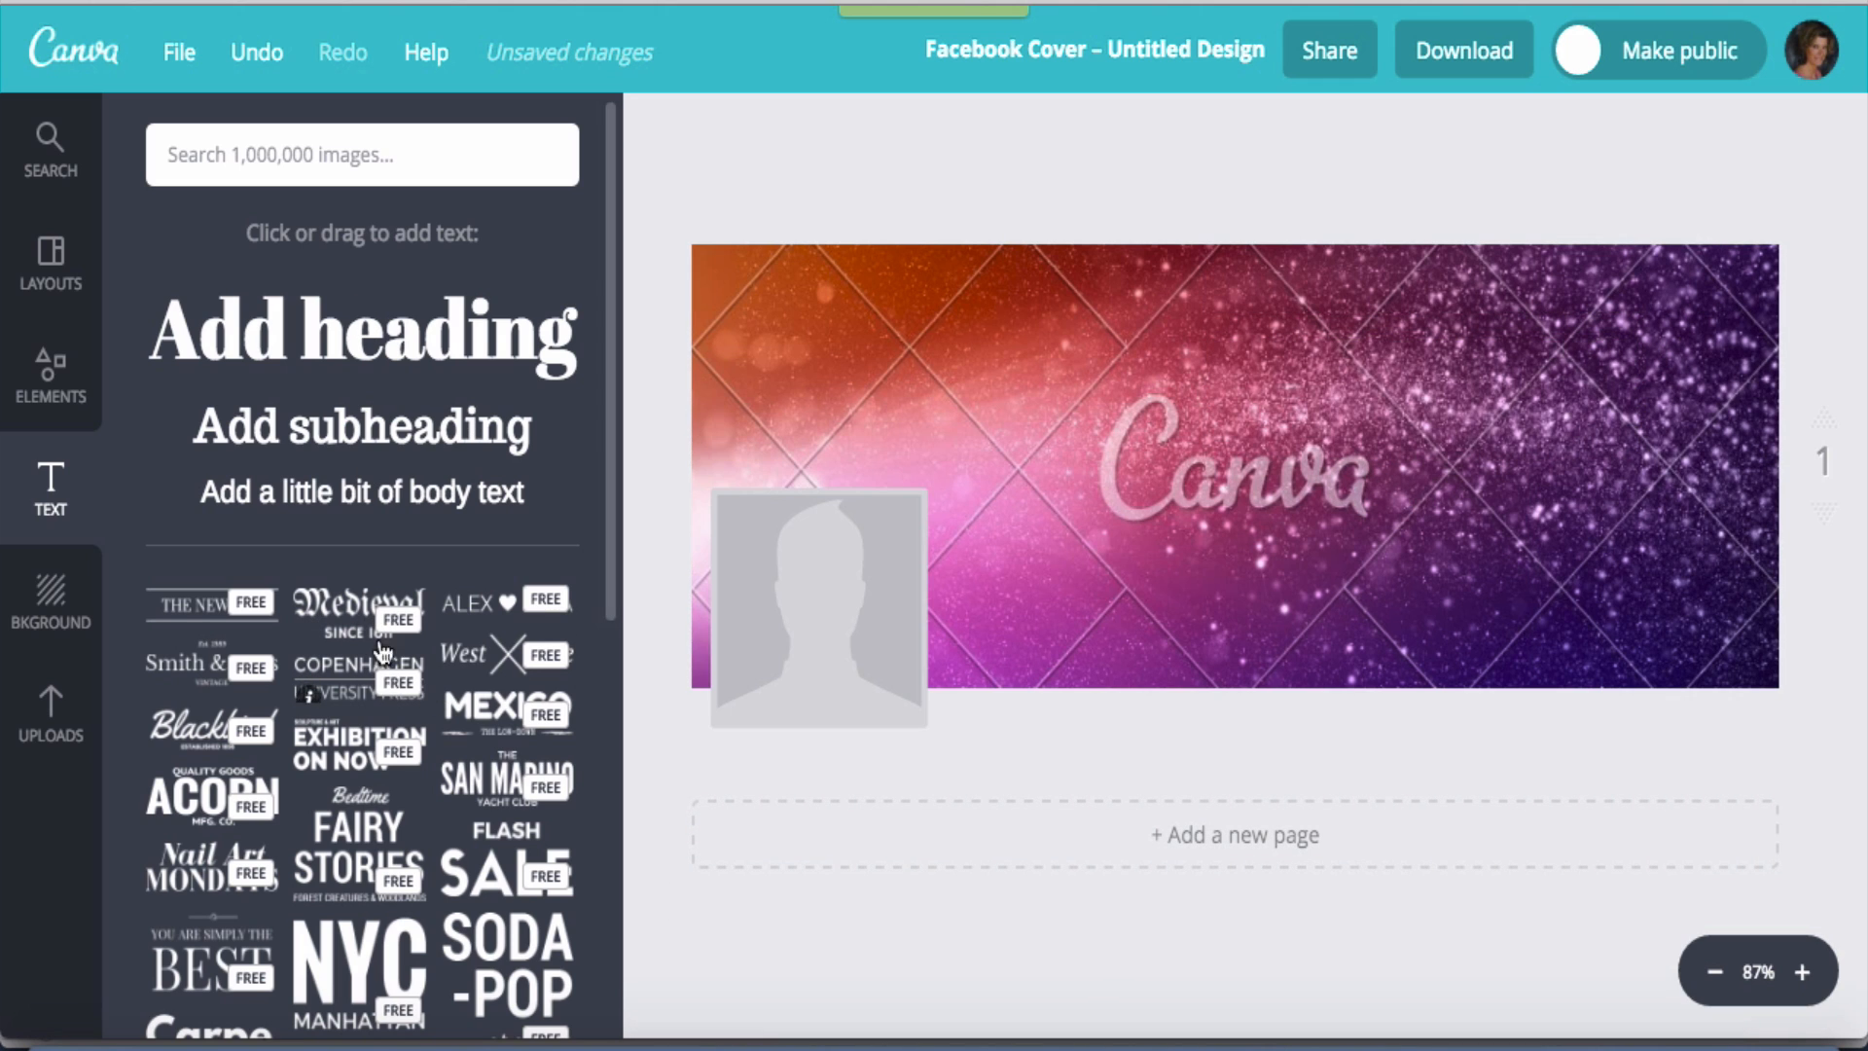
Add the free "Medieval SINCE 1611" text design to the right part of the cover, and shorten its top line to "Medi"
{"action": "left_click_drag", "start_coordinate": [364, 614], "coordinate": [1384, 393]}
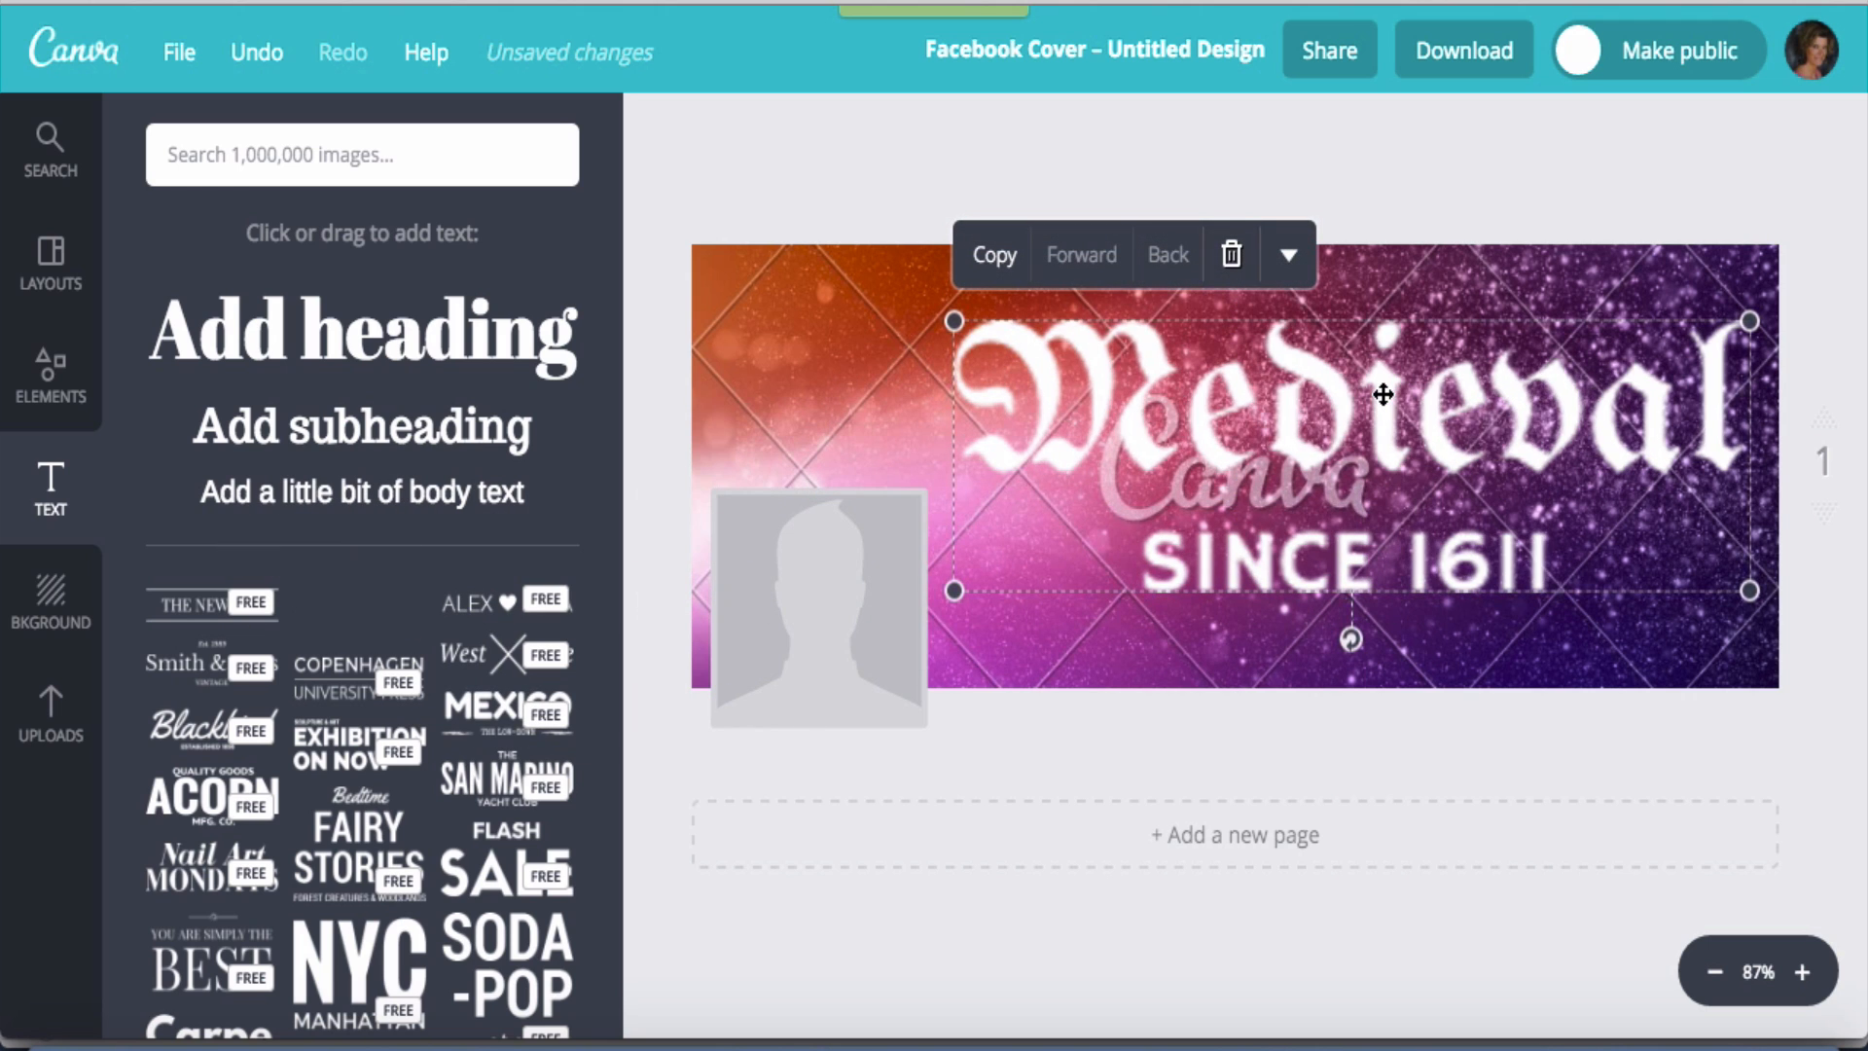
{"action": "left_click", "coordinate": [1671, 405]}
{"action": "key", "text": "BackSpace"}
{"action": "key", "text": "BackSpace"}
{"action": "key", "text": "BackSpace"}
{"action": "key", "text": "BackSpace"}
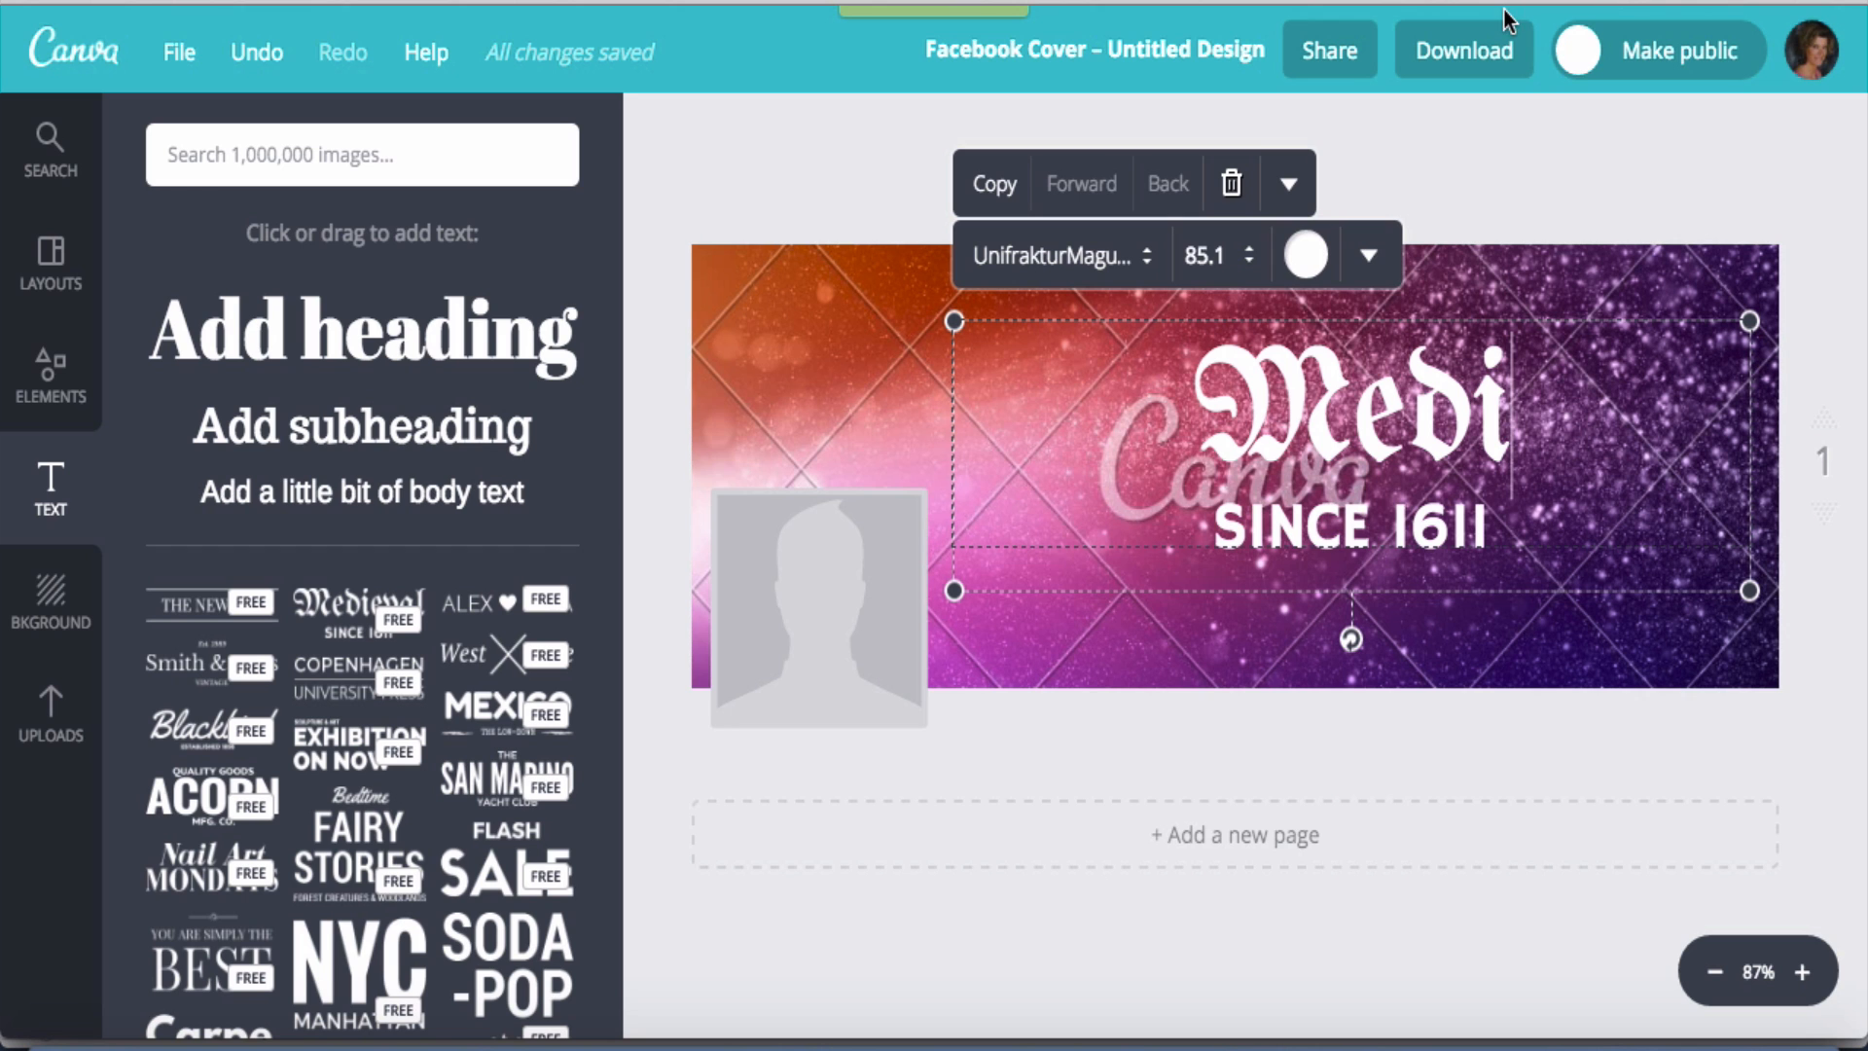
{"action": "left_click", "coordinate": [1475, 58]}
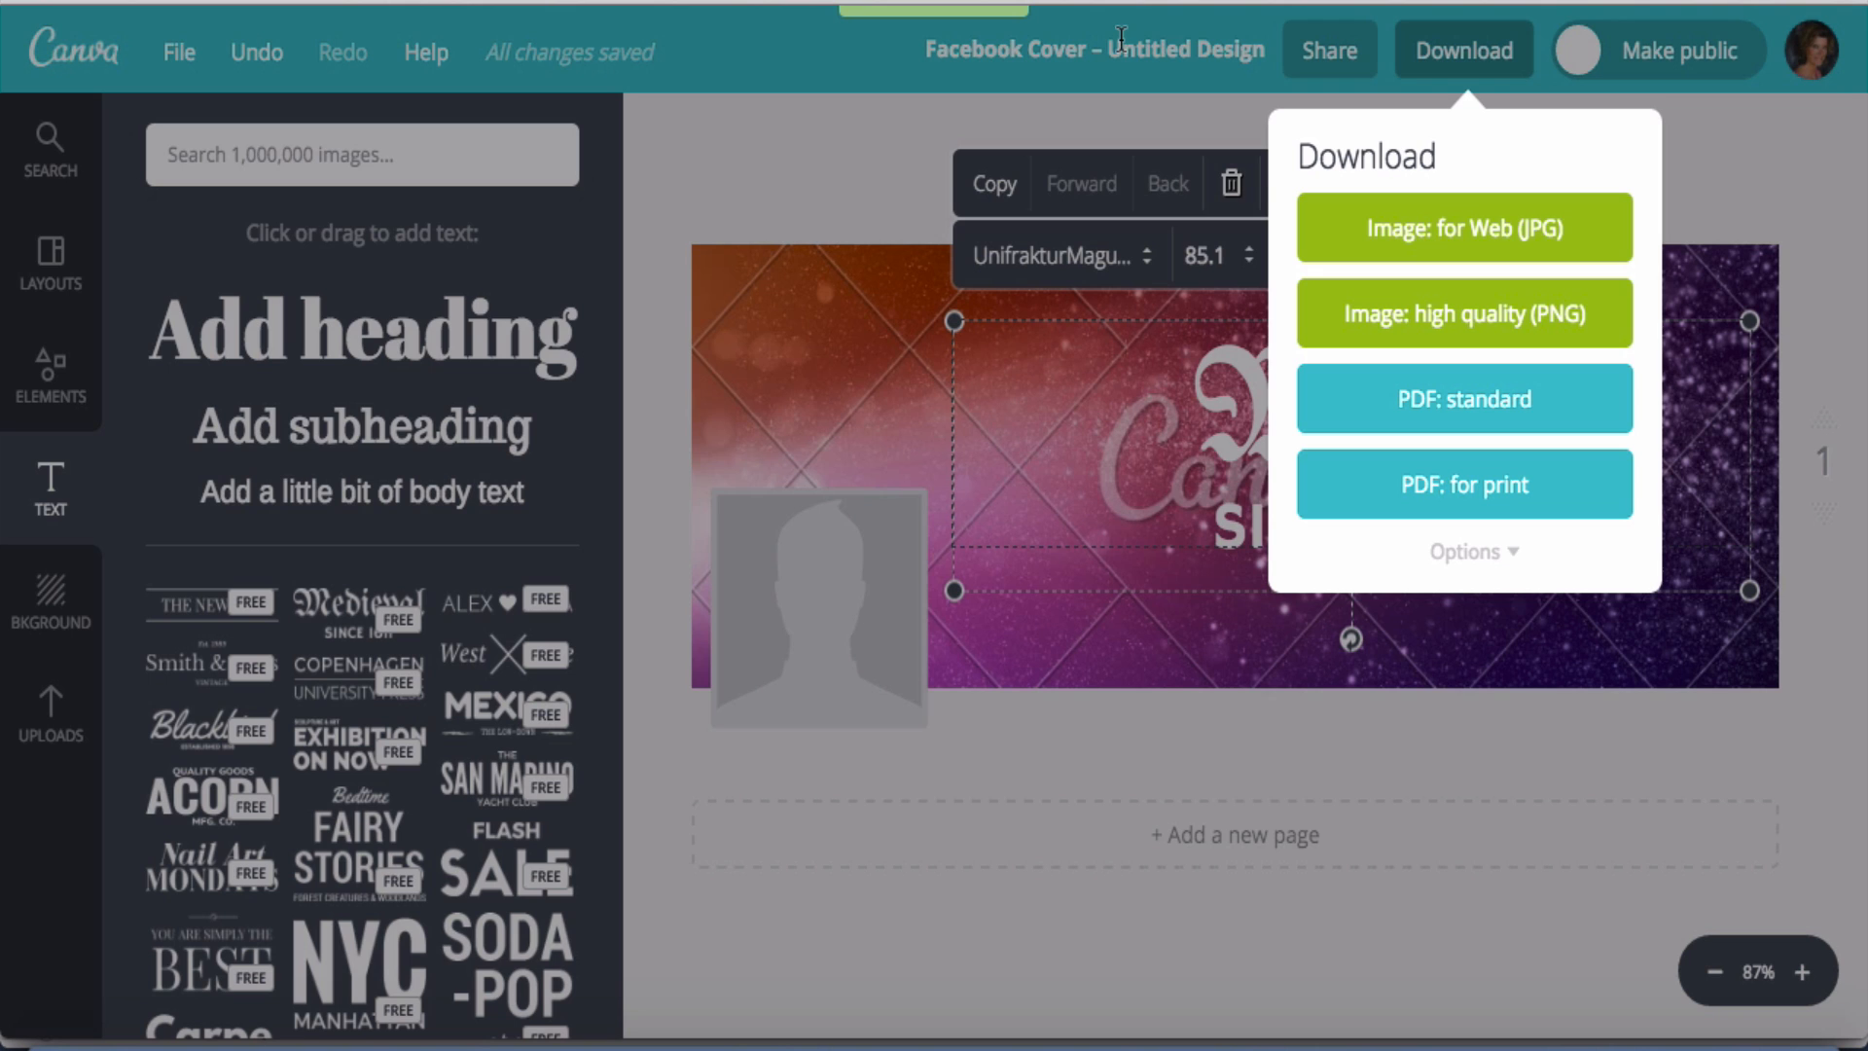
{"action": "key", "text": "BackSpace"}
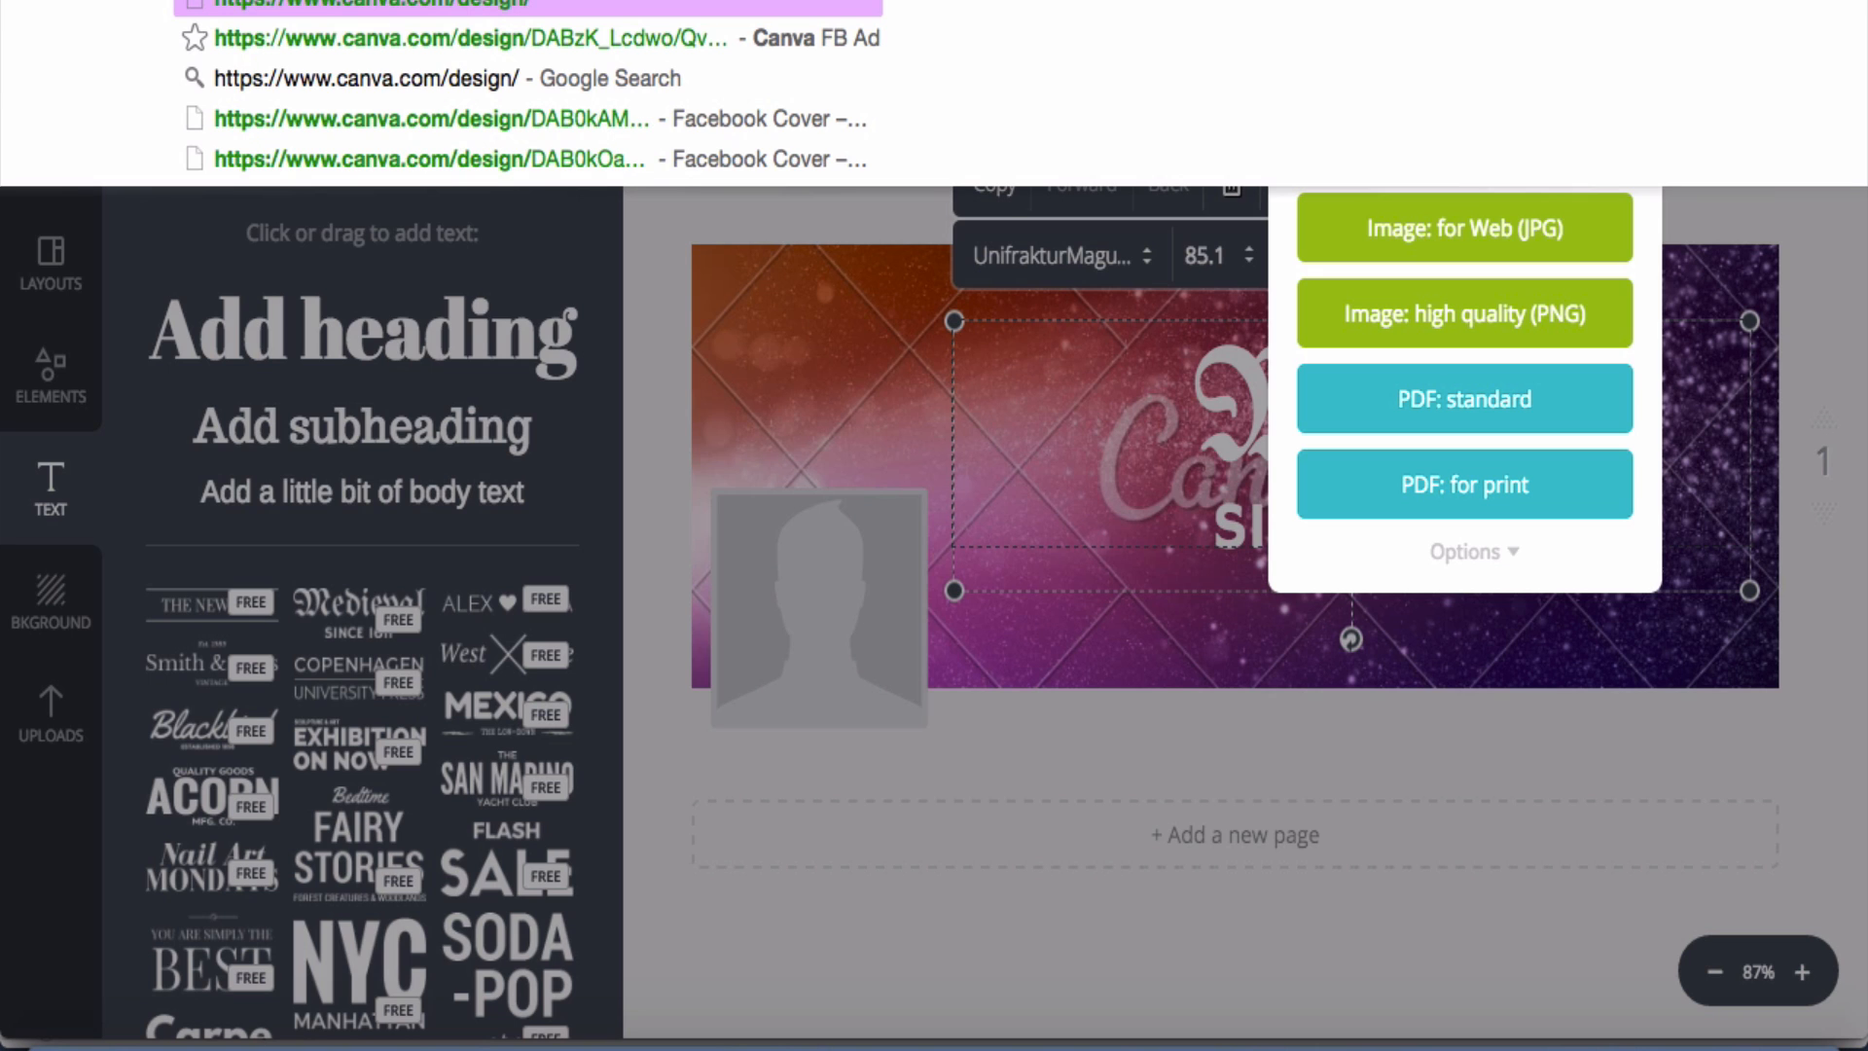
{"action": "key", "text": "Return"}
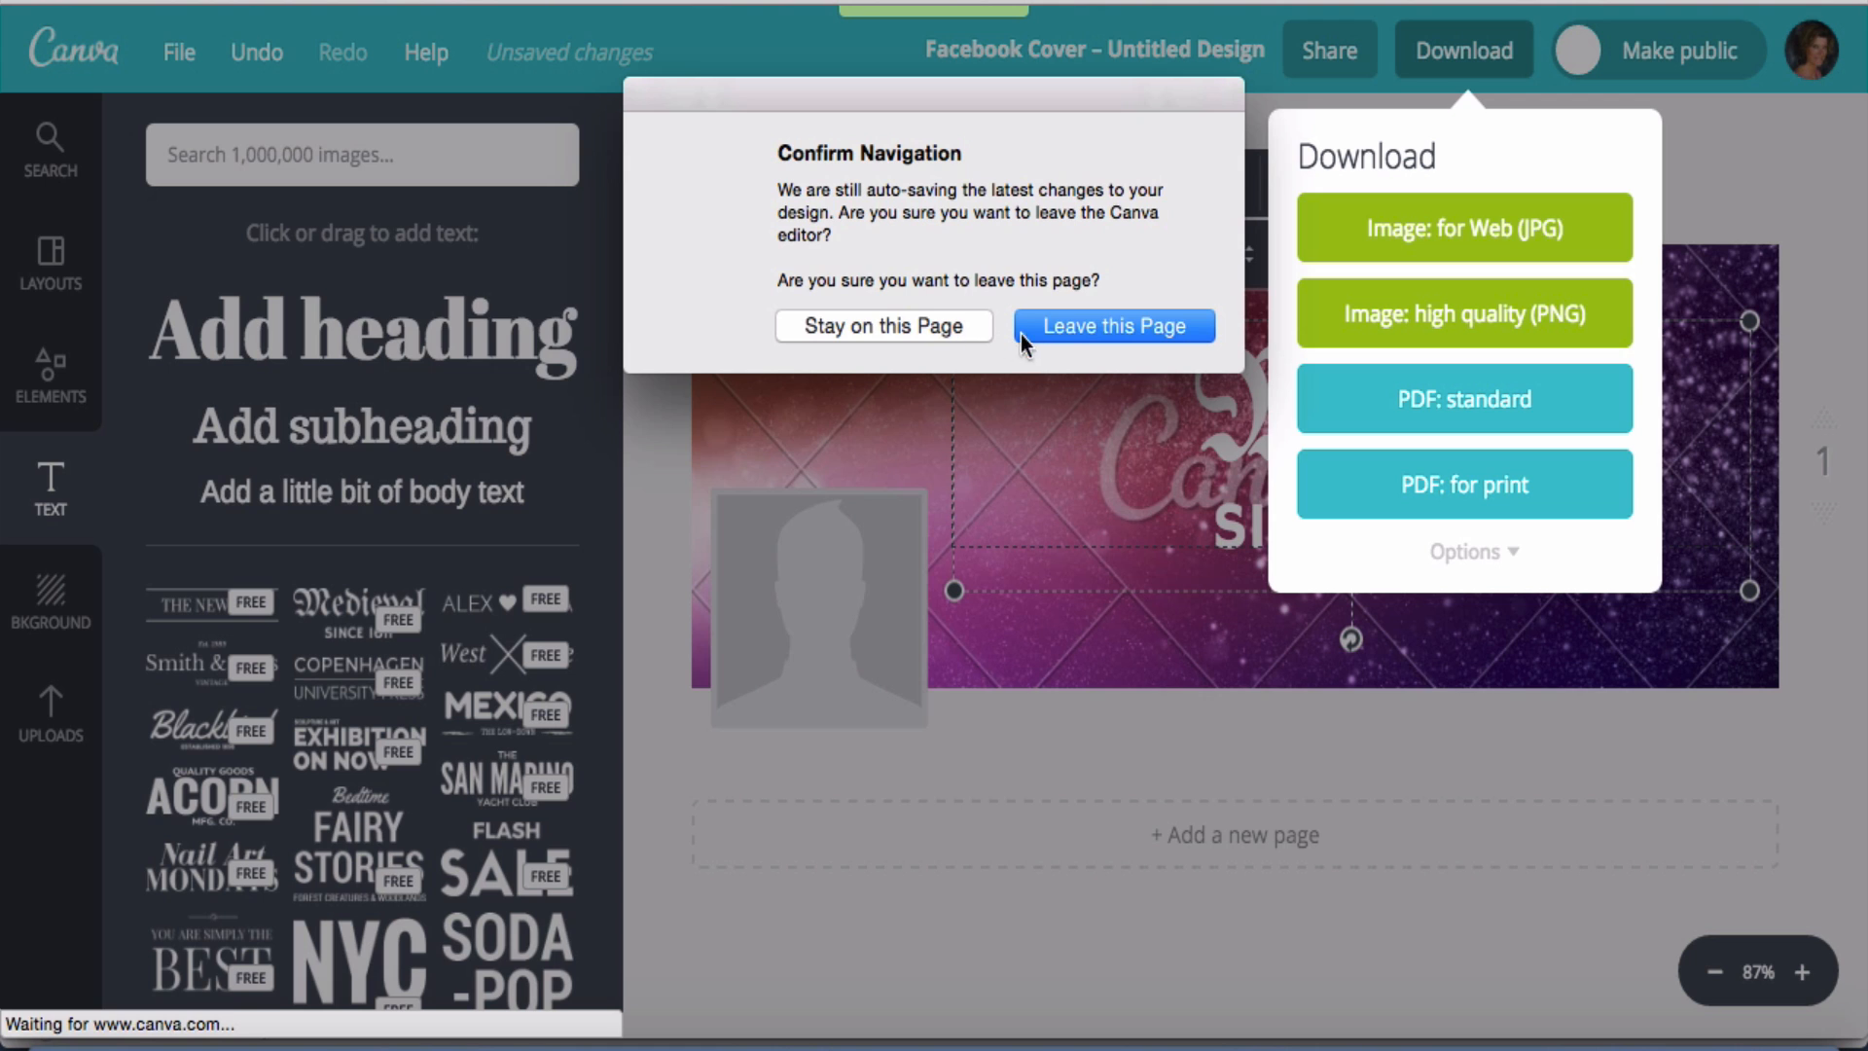
{"action": "left_click", "coordinate": [1056, 328]}
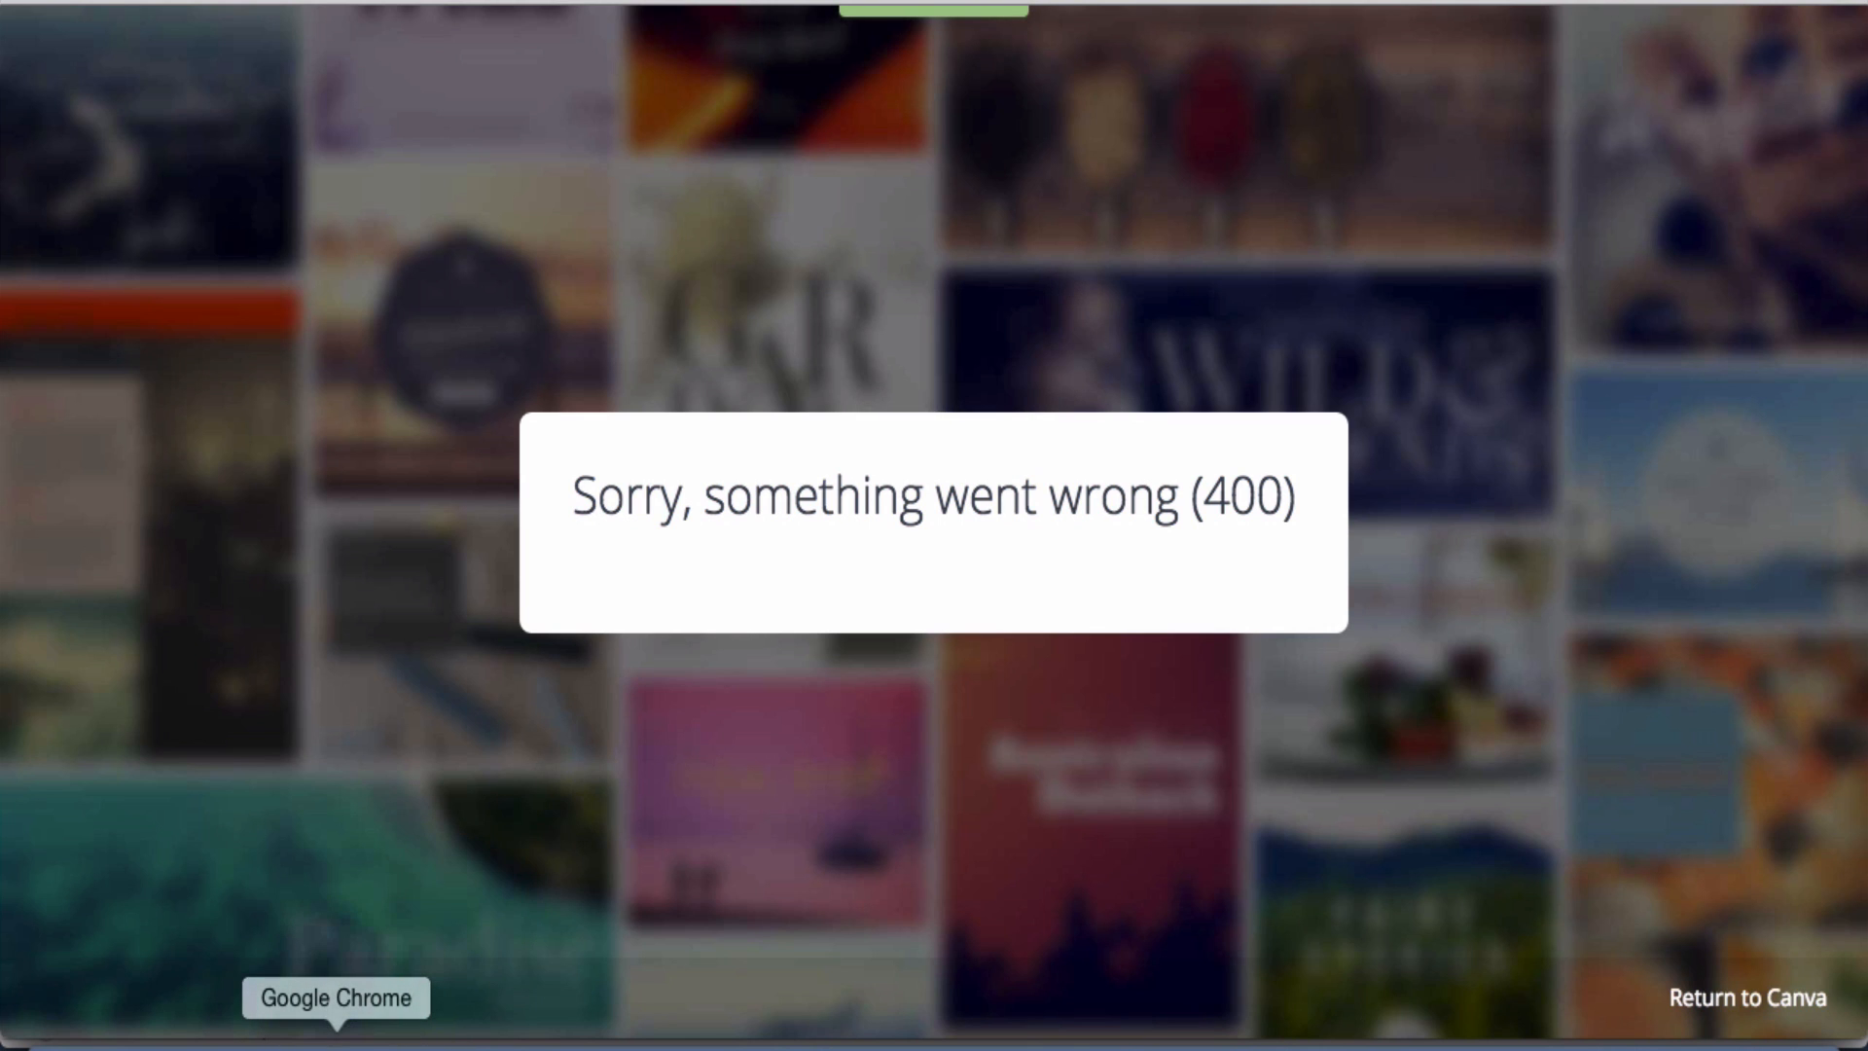
Switch to Safari with the Sassy Zen Girl Facebook page, and look through its cover and timeline posts
{"action": "left_click", "coordinate": [295, 1043]}
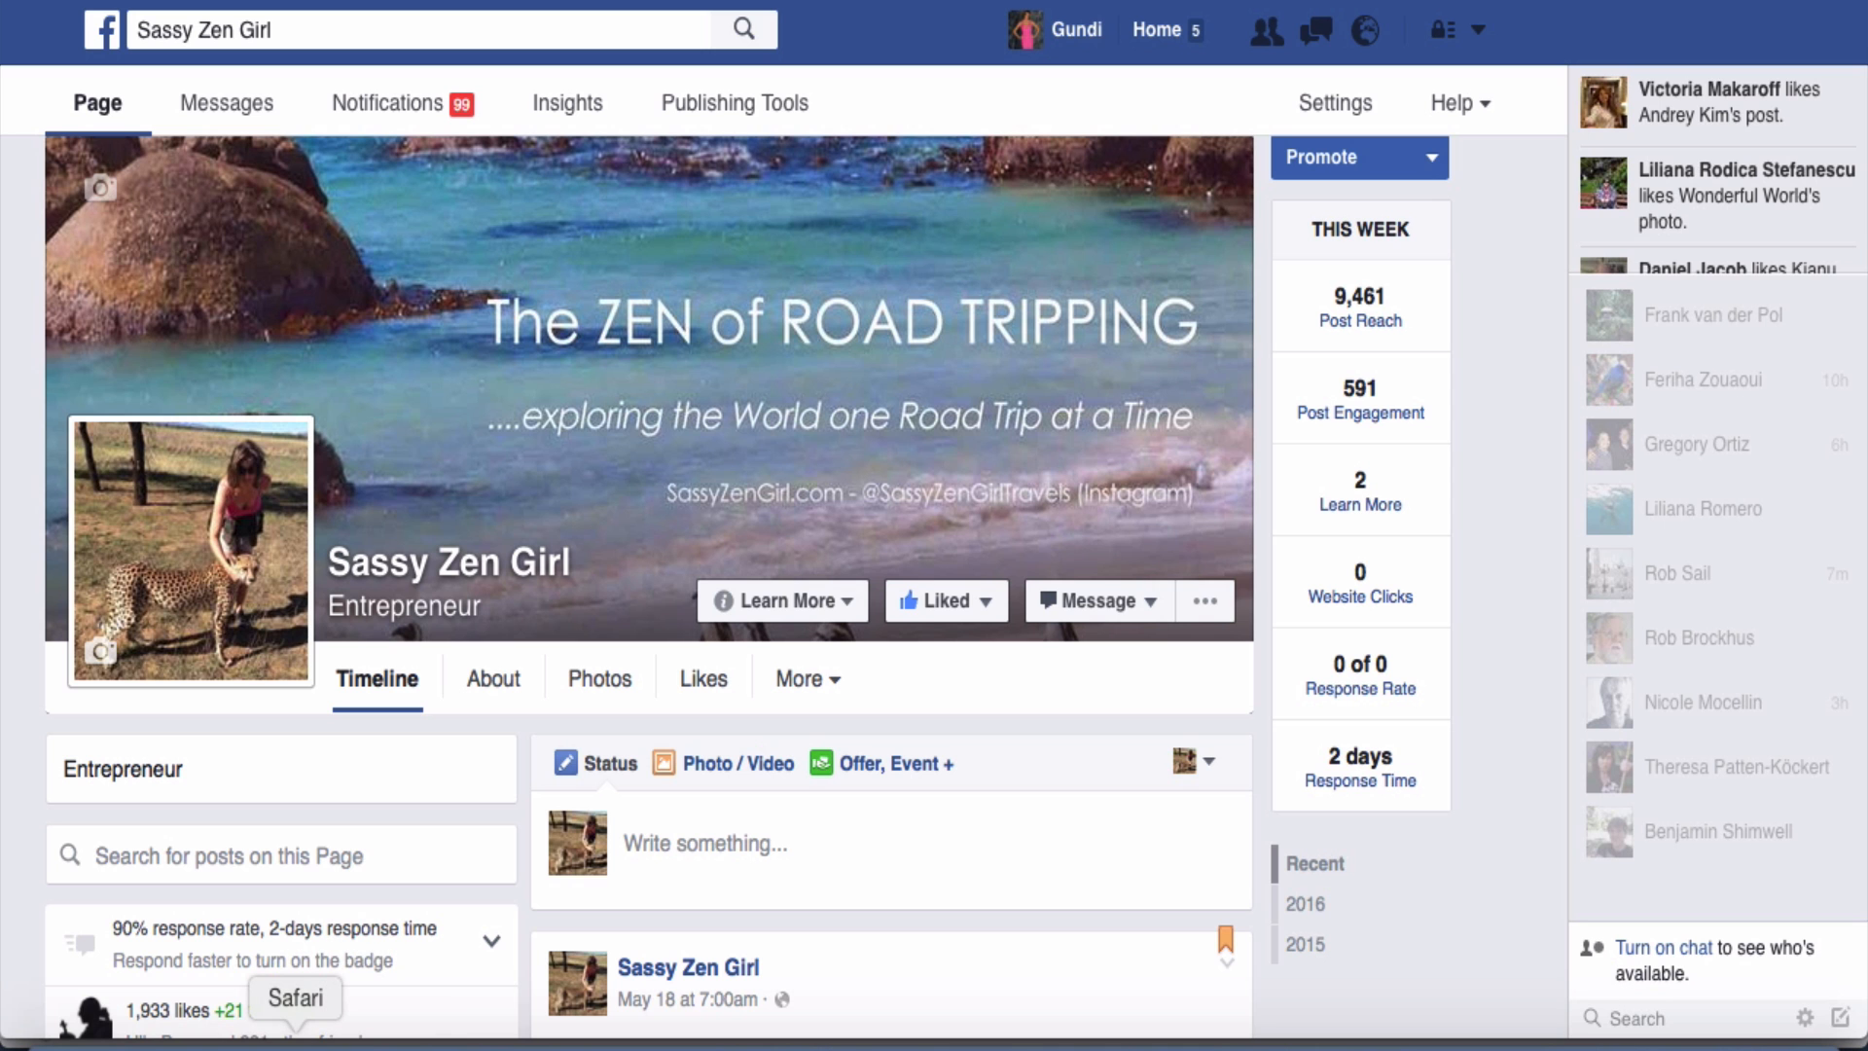
{"action": "scroll", "coordinate": [867, 914], "scroll_direction": "down", "scroll_amount": 3}
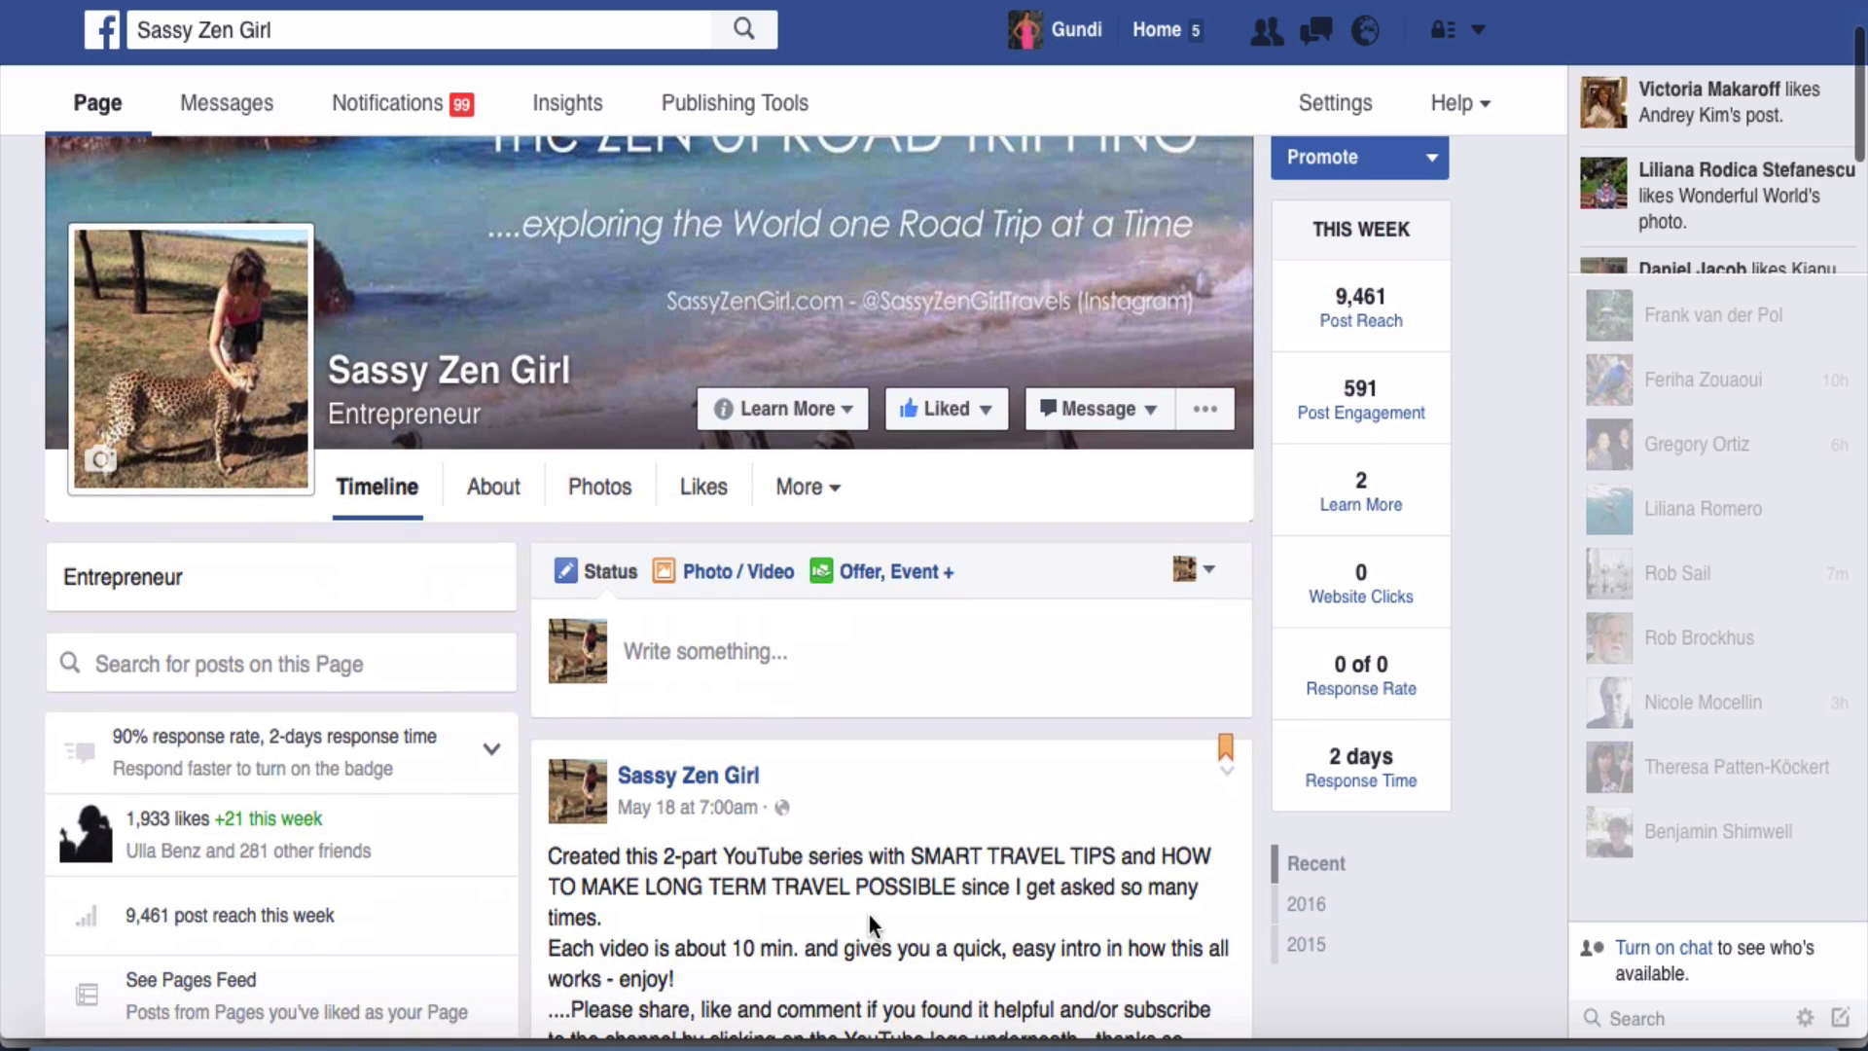
{"action": "scroll", "coordinate": [868, 914], "scroll_direction": "down", "scroll_amount": 5}
{"action": "scroll", "coordinate": [868, 915], "scroll_direction": "down", "scroll_amount": 10}
{"action": "scroll", "coordinate": [870, 916], "scroll_direction": "down", "scroll_amount": 15}
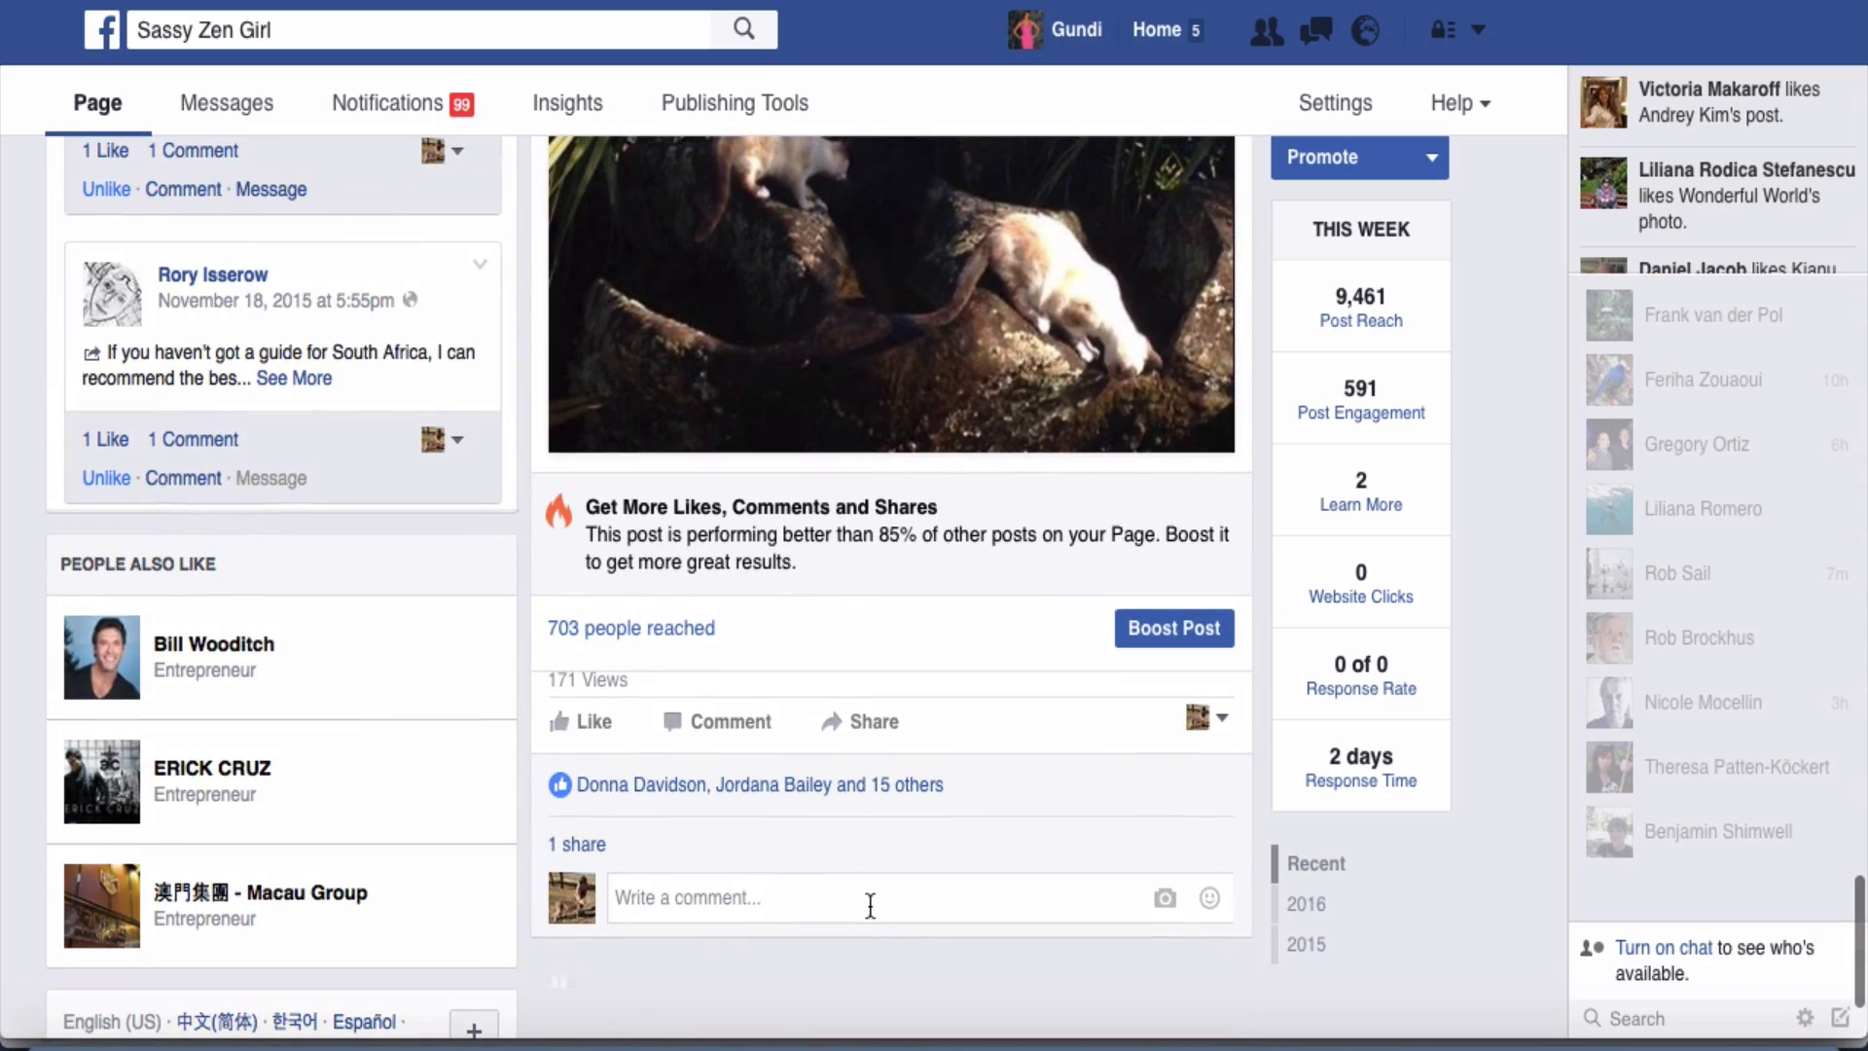
{"action": "scroll", "coordinate": [870, 904], "scroll_direction": "up", "scroll_amount": 15}
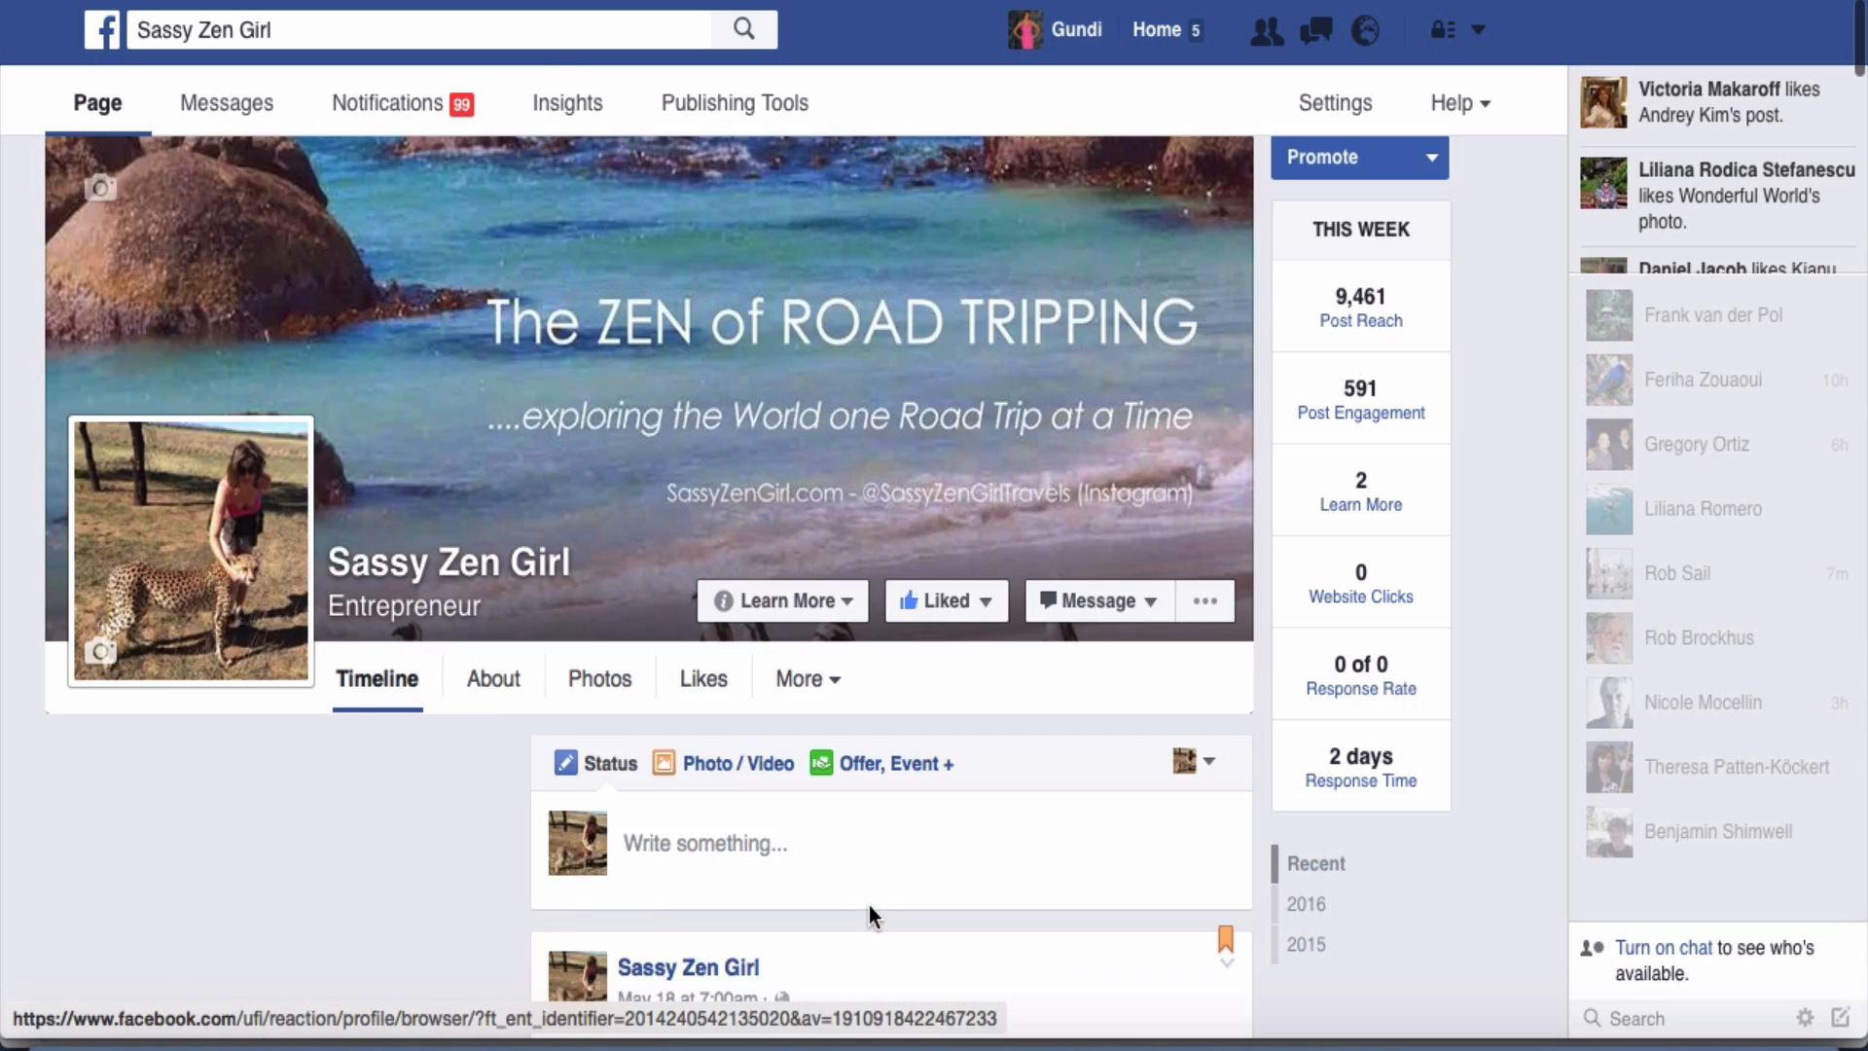
{"action": "scroll", "coordinate": [867, 905], "scroll_direction": "down", "scroll_amount": 10}
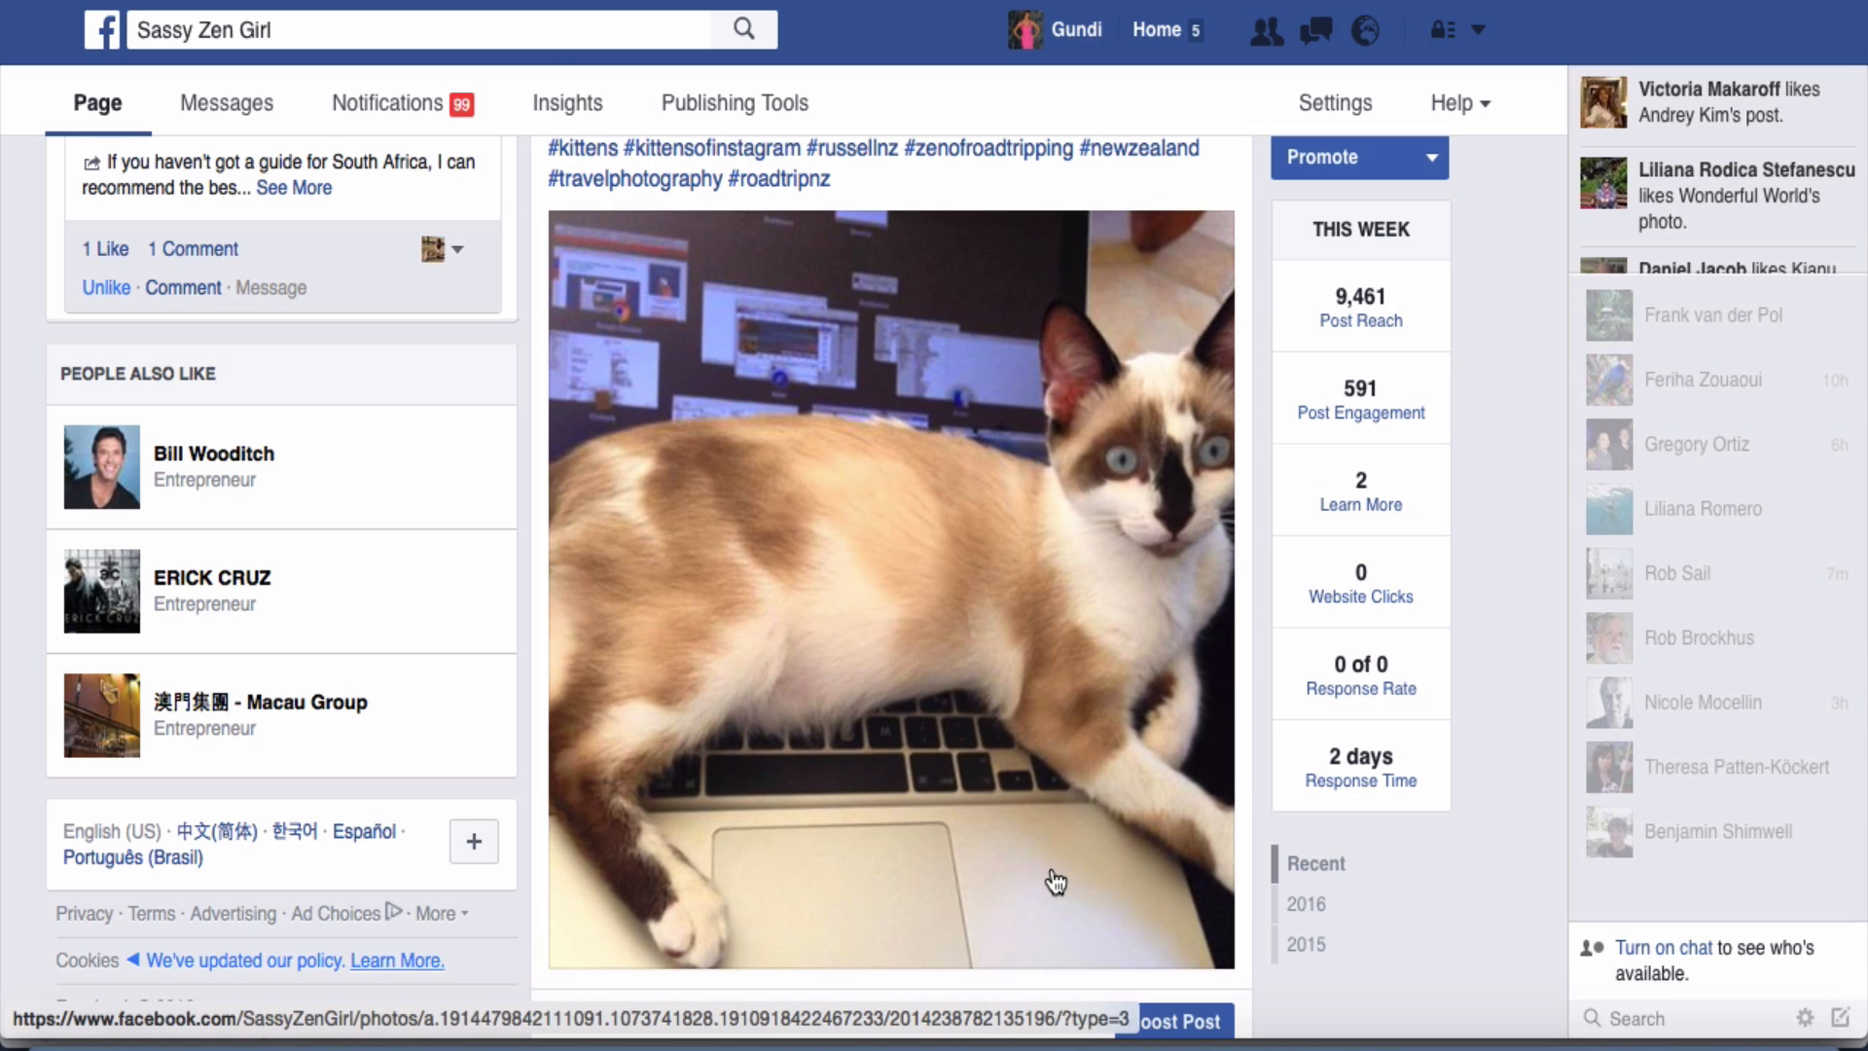